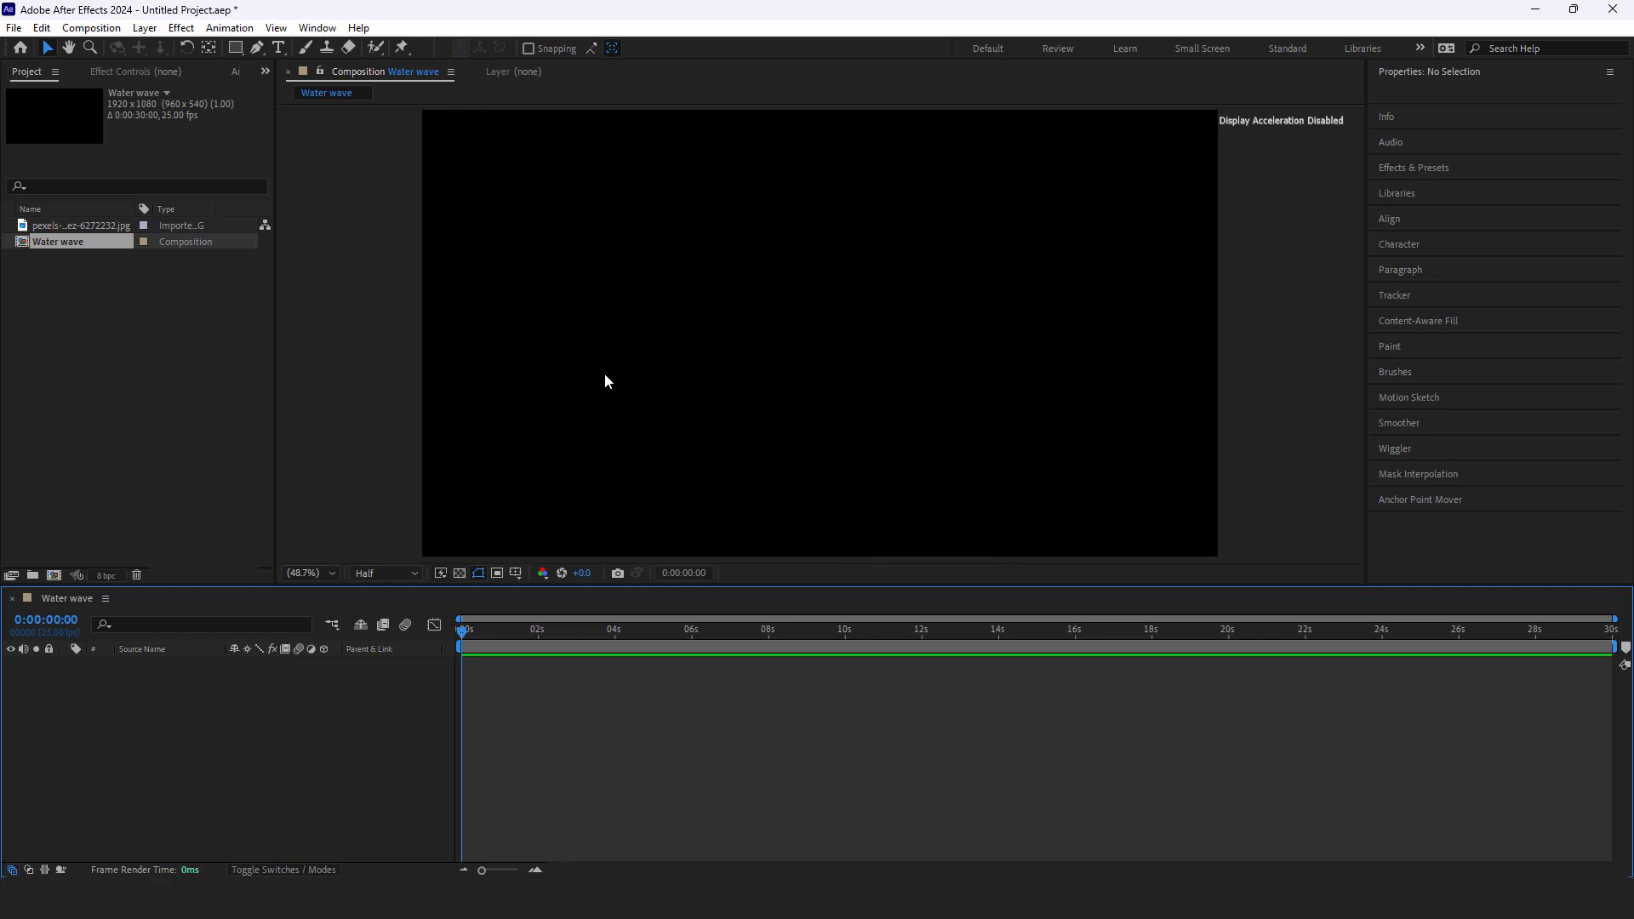
# Add the imported lake photo to the Water wave composition and move it up to position 960, 452
pyautogui.click(72, 226)
pyautogui.moveTo(89, 236); pyautogui.dragTo(162, 708)
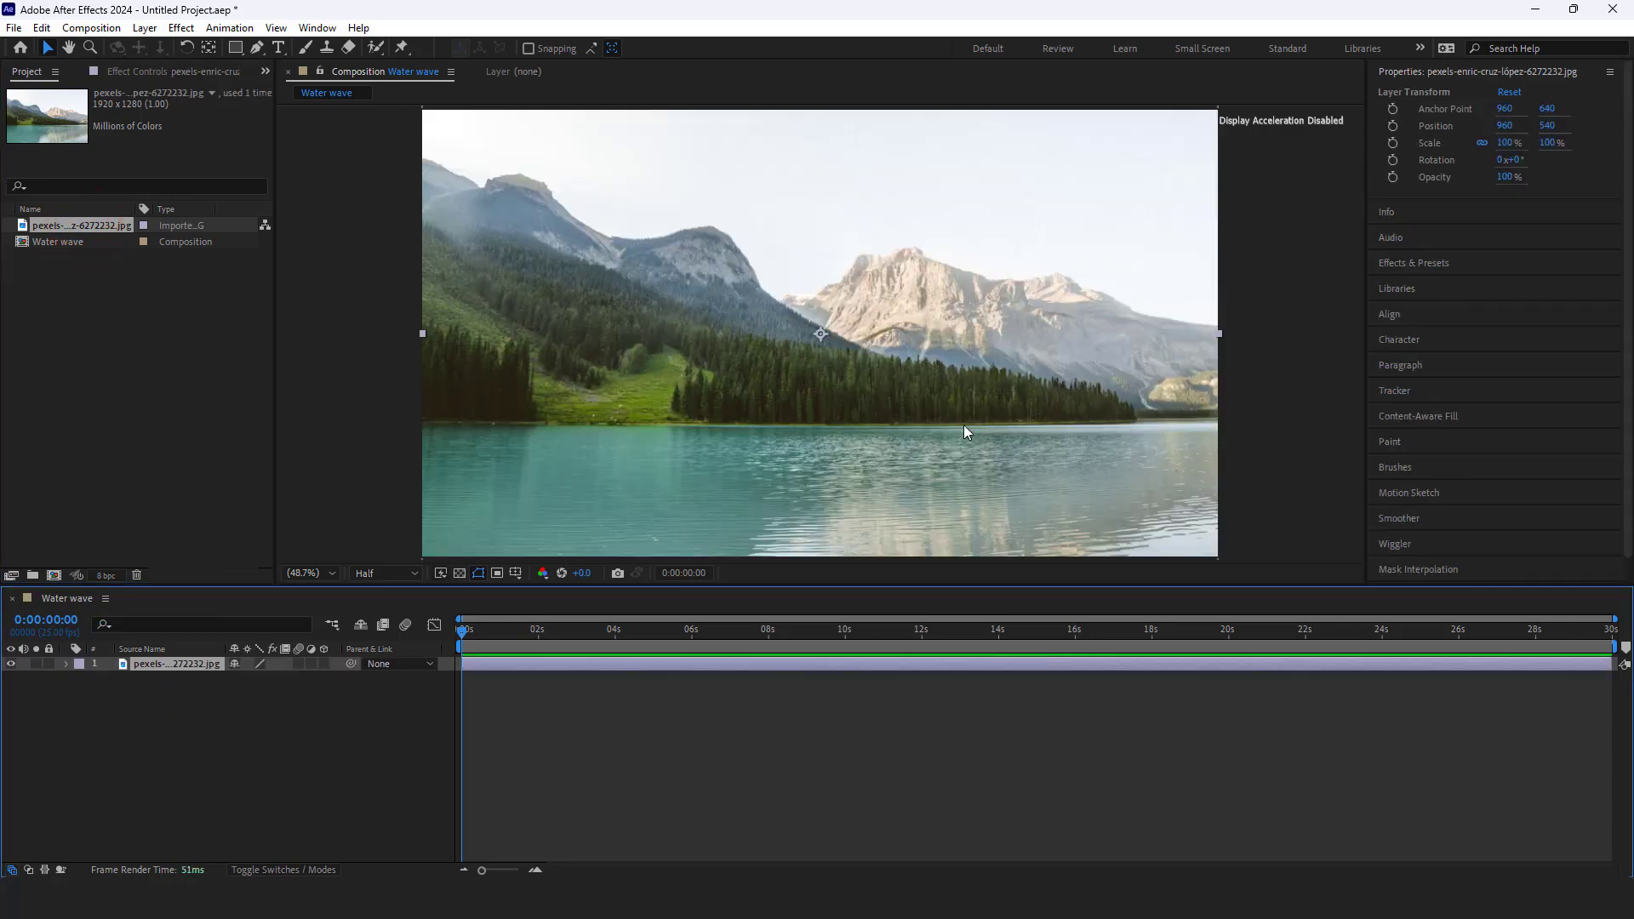
pyautogui.scroll(-2, 964, 426)
pyautogui.scroll(2, 963, 426)
pyautogui.scroll(-2, 964, 425)
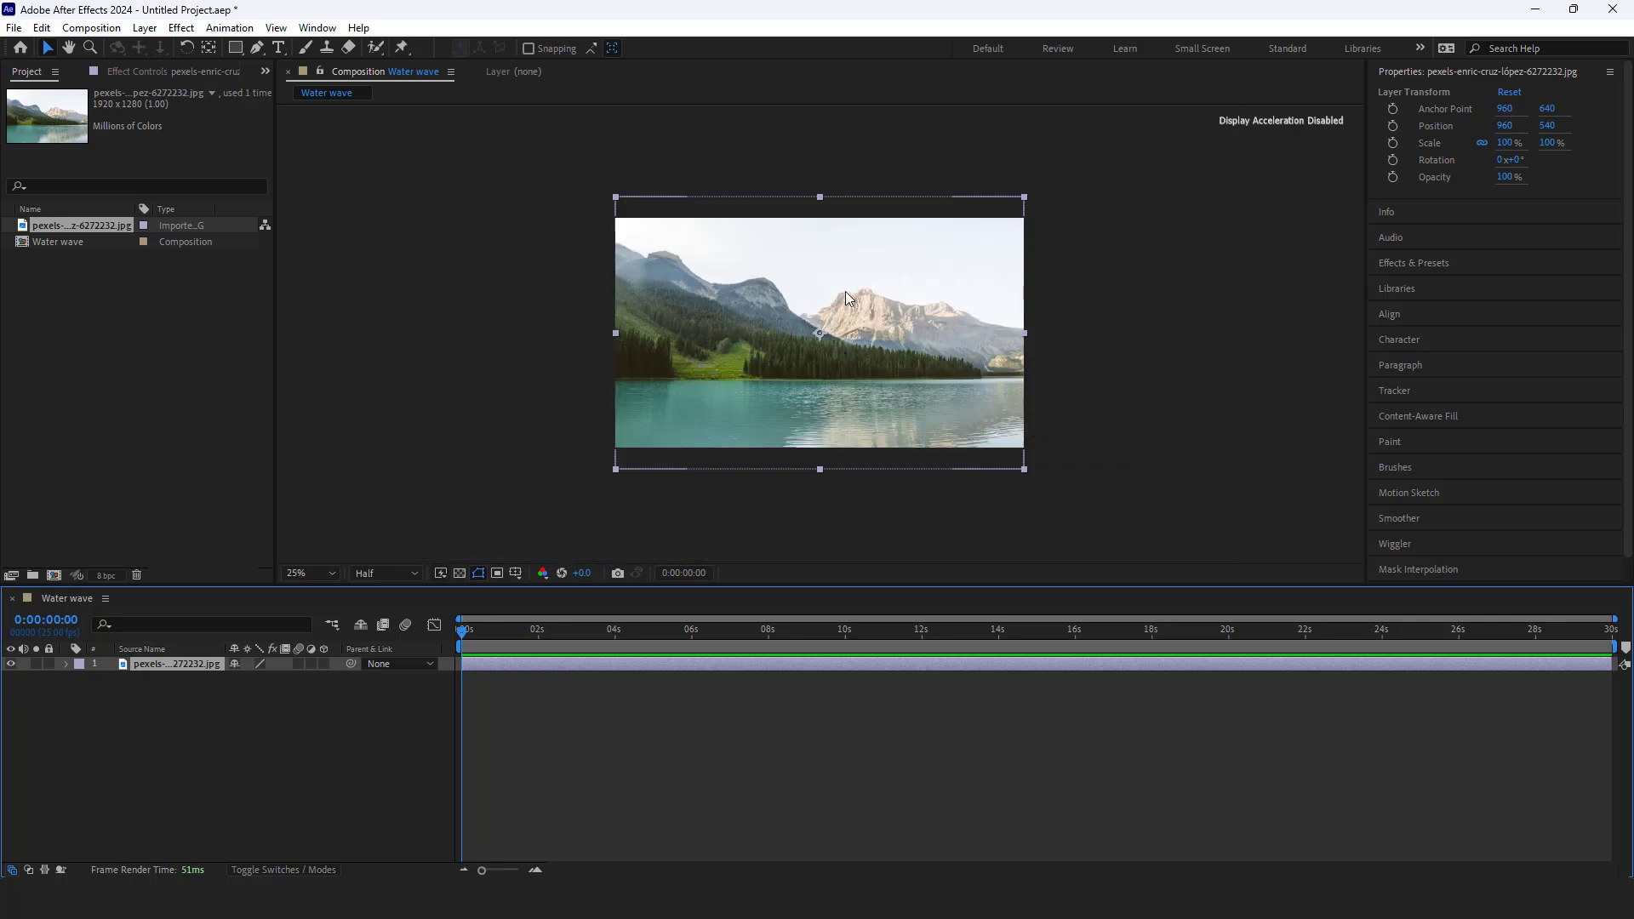
pyautogui.moveTo(864, 400); pyautogui.dragTo(865, 382)
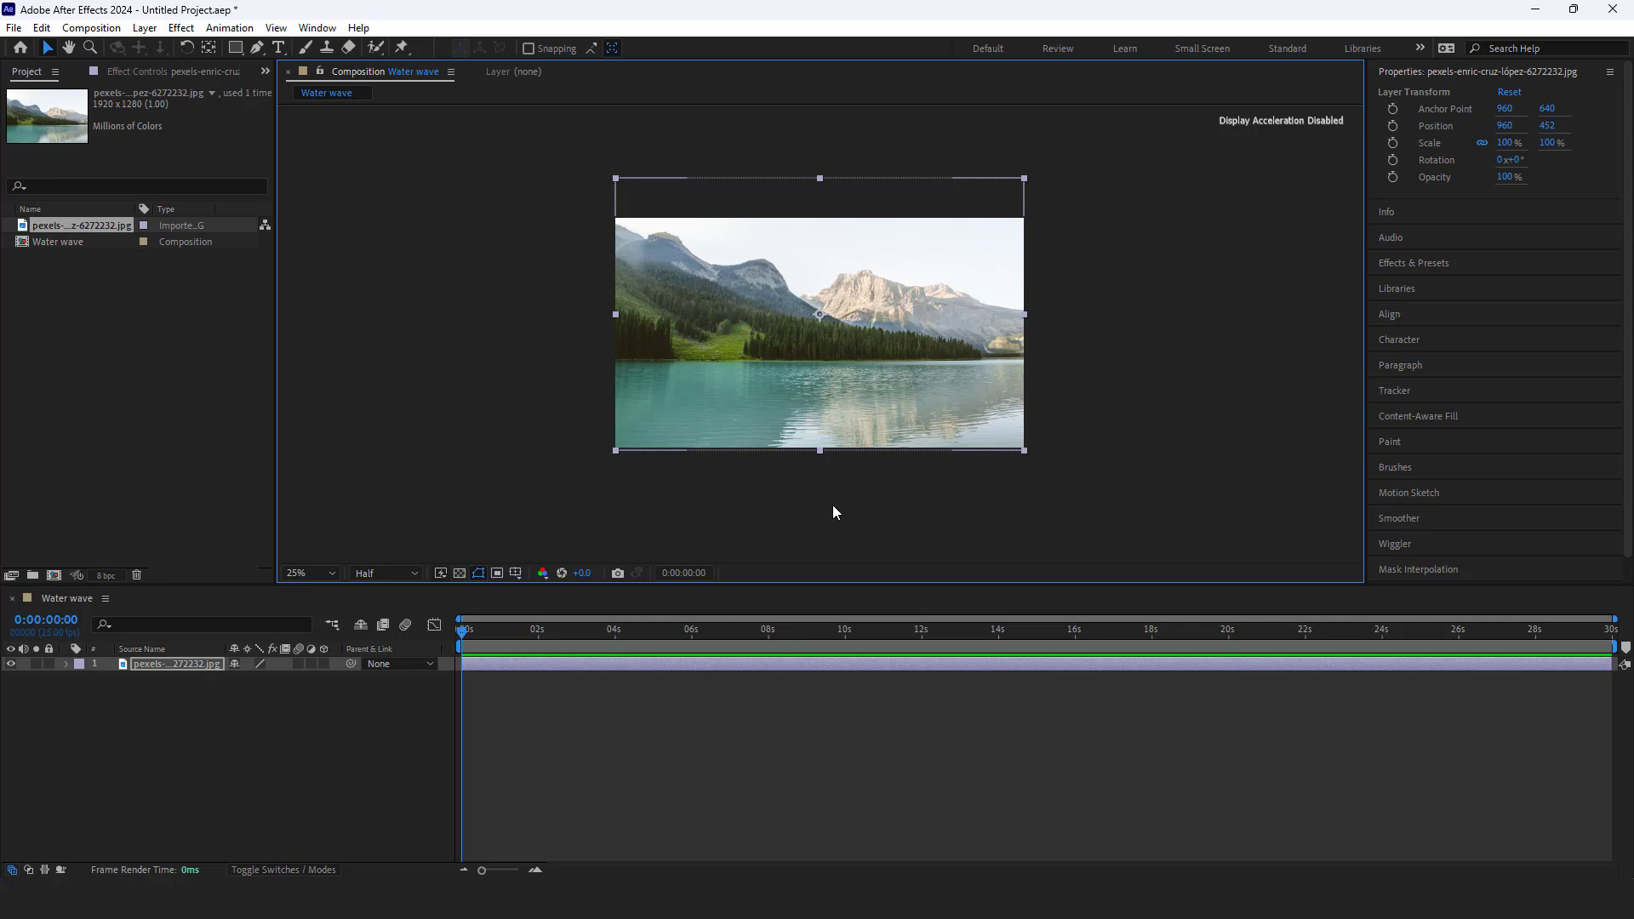
# Create a white 1920 x 1080 px solid layer named wave-map in the Water wave composition
pyautogui.click(138, 724)
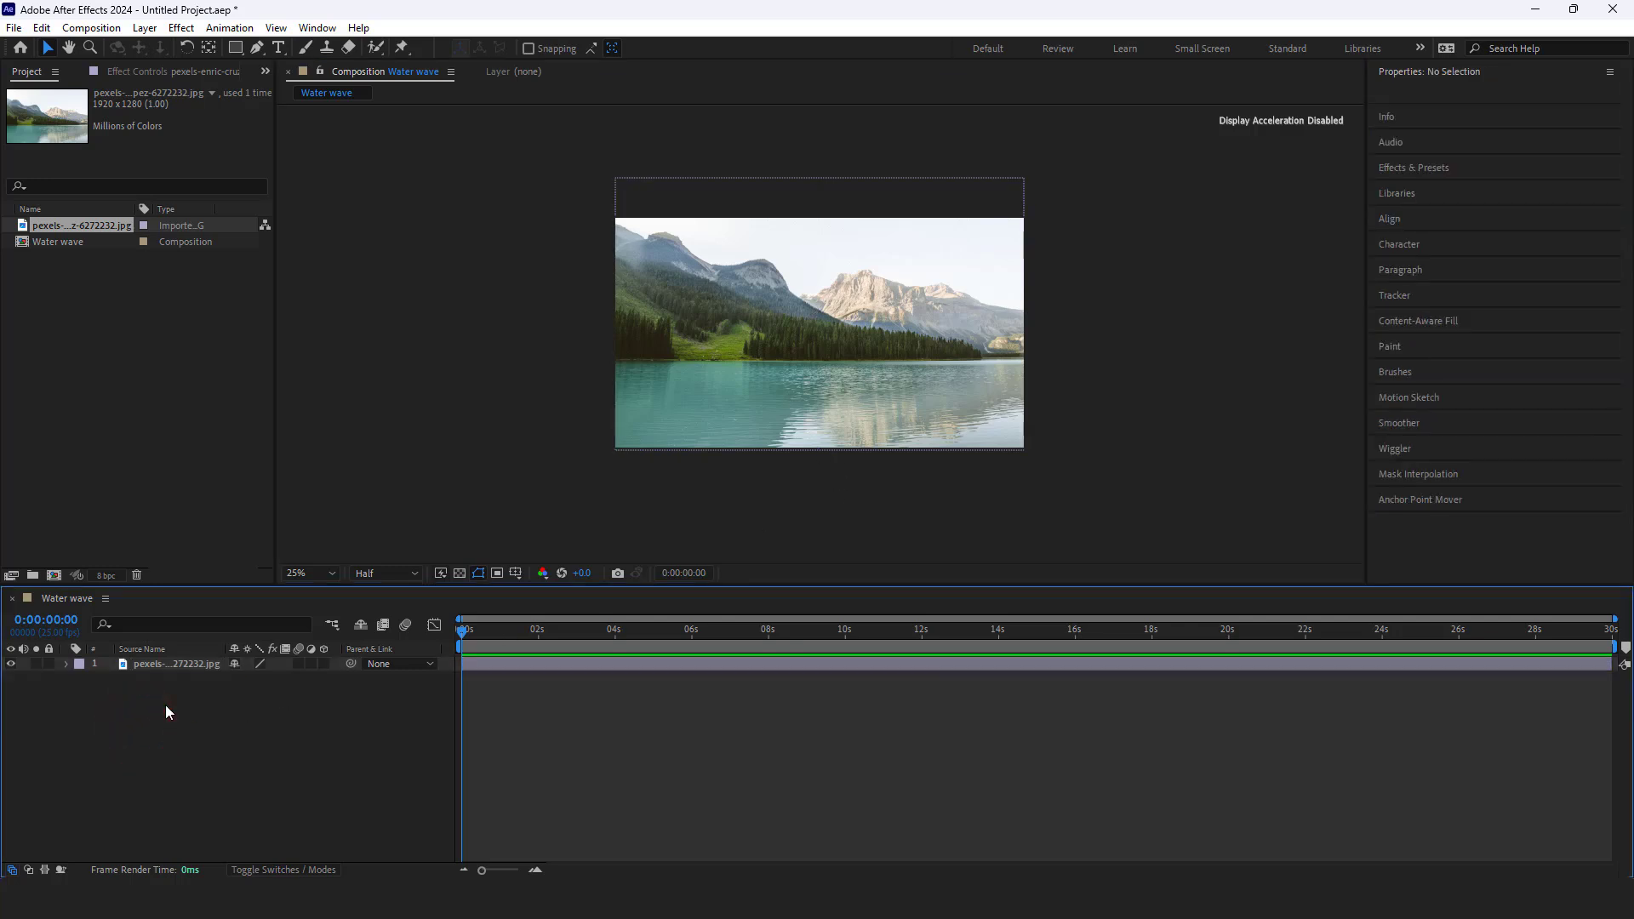
pyautogui.rightClick(189, 728)
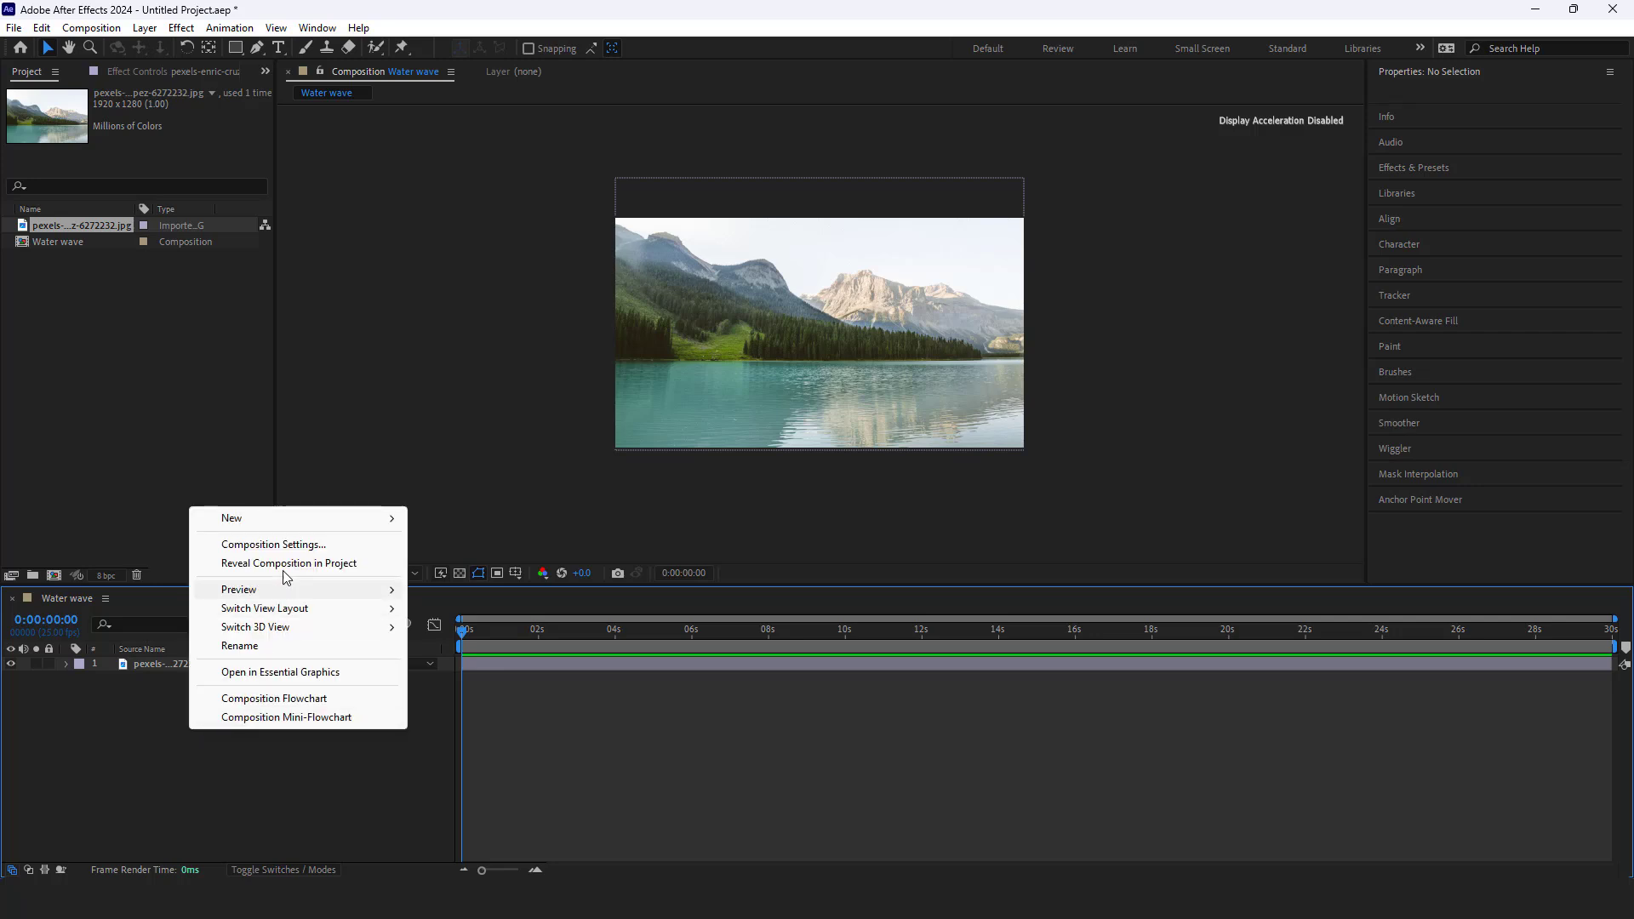
pyautogui.moveTo(330, 519)
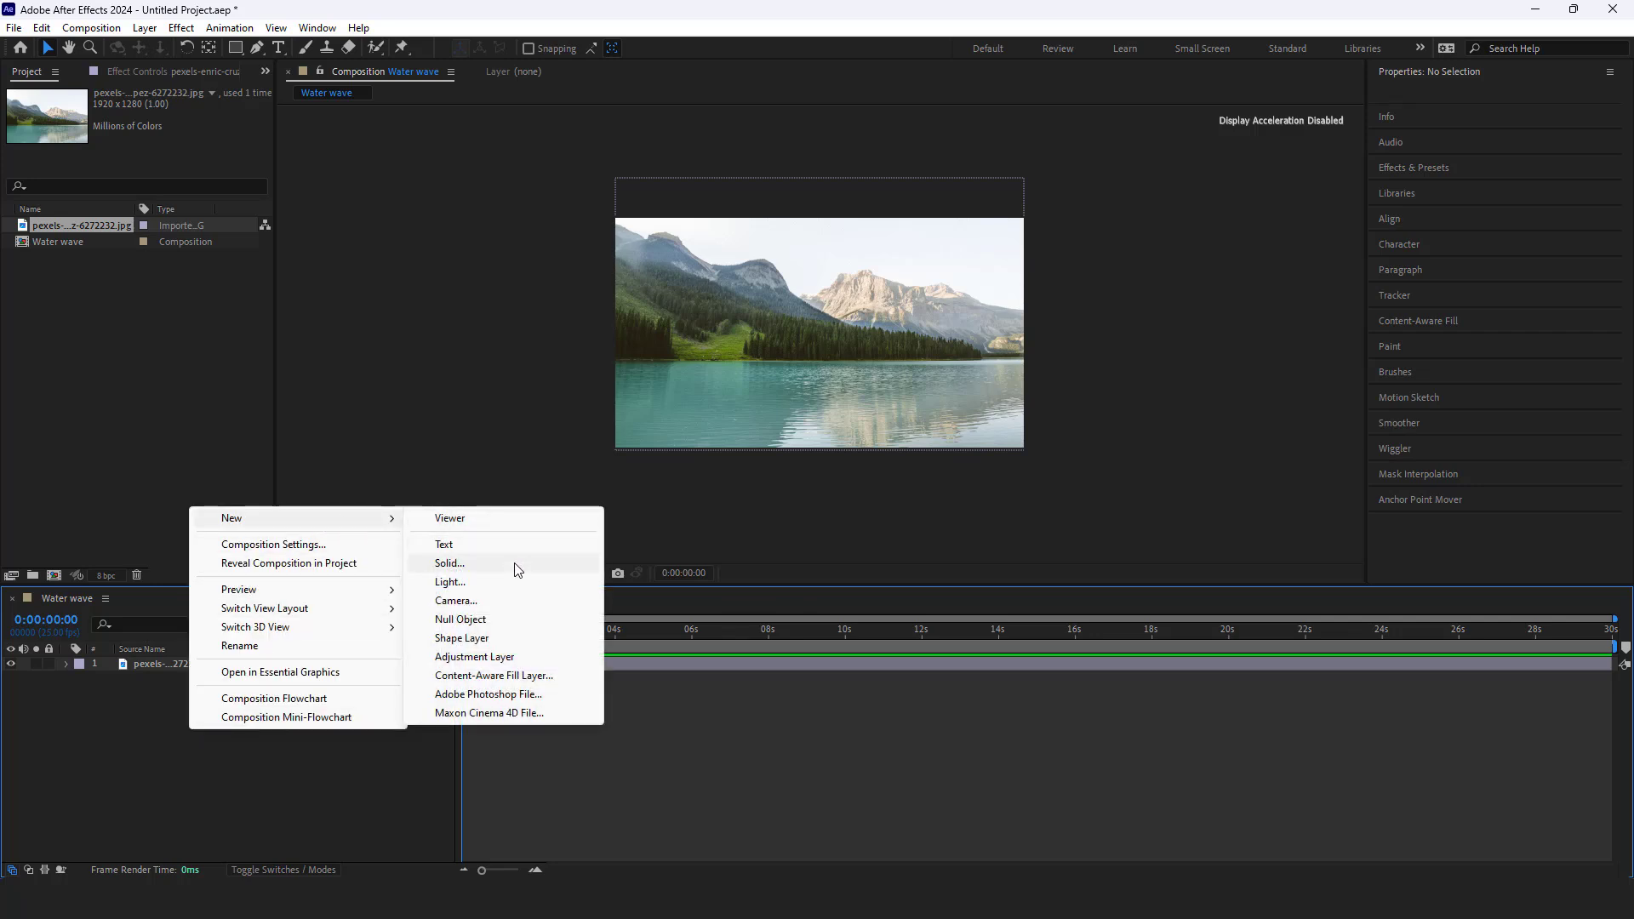
pyautogui.click(463, 565)
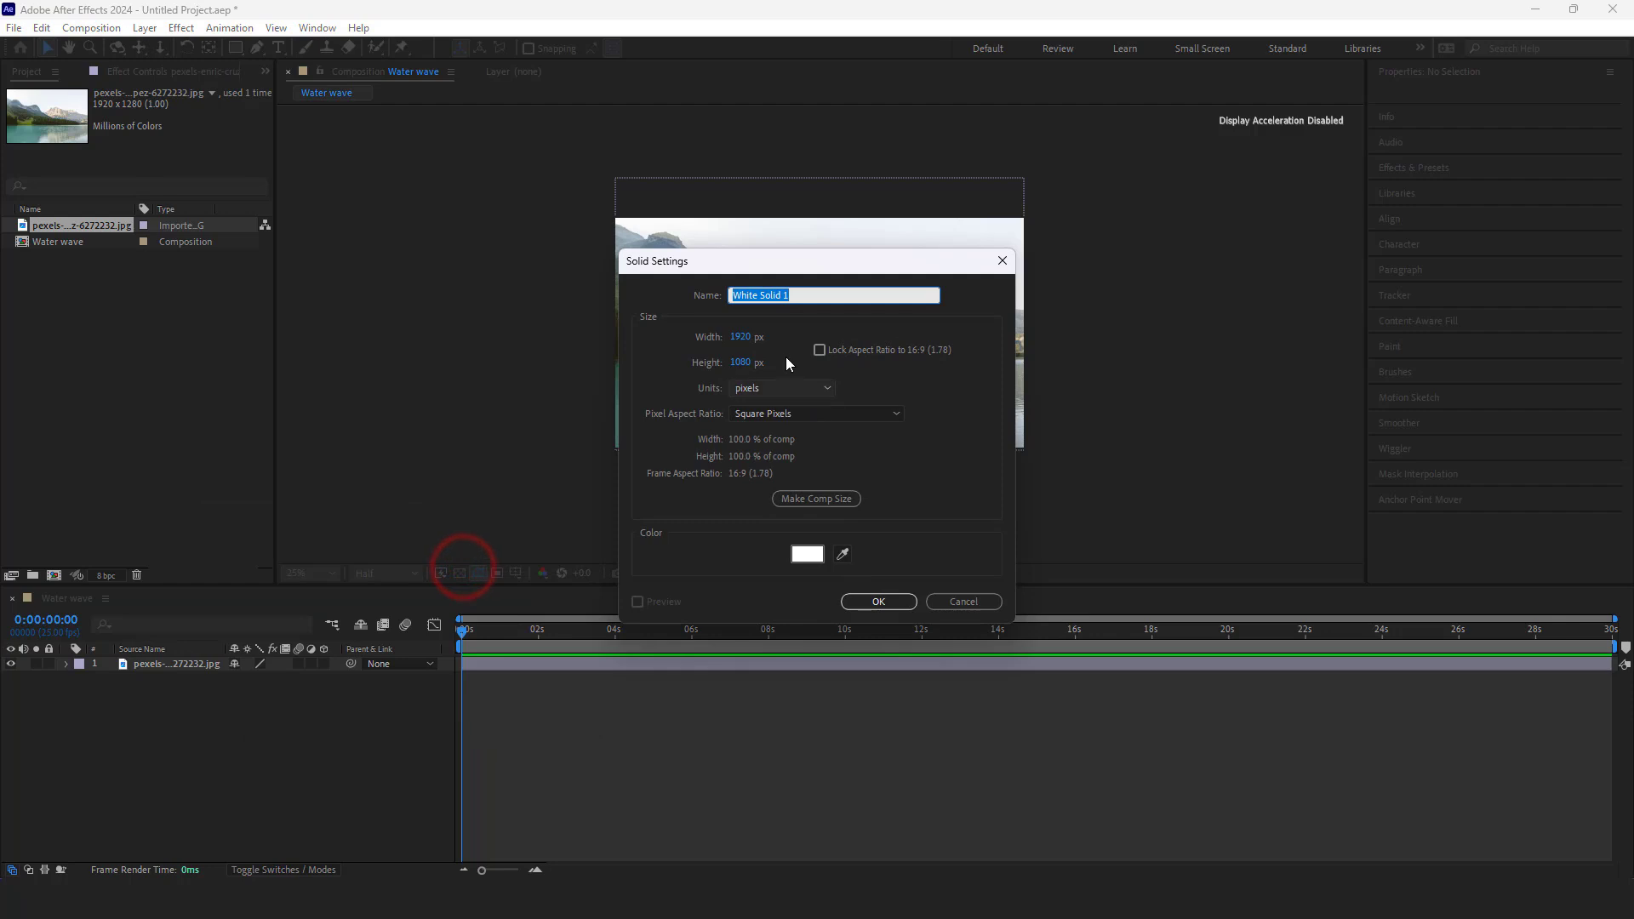
pyautogui.click(806, 294)
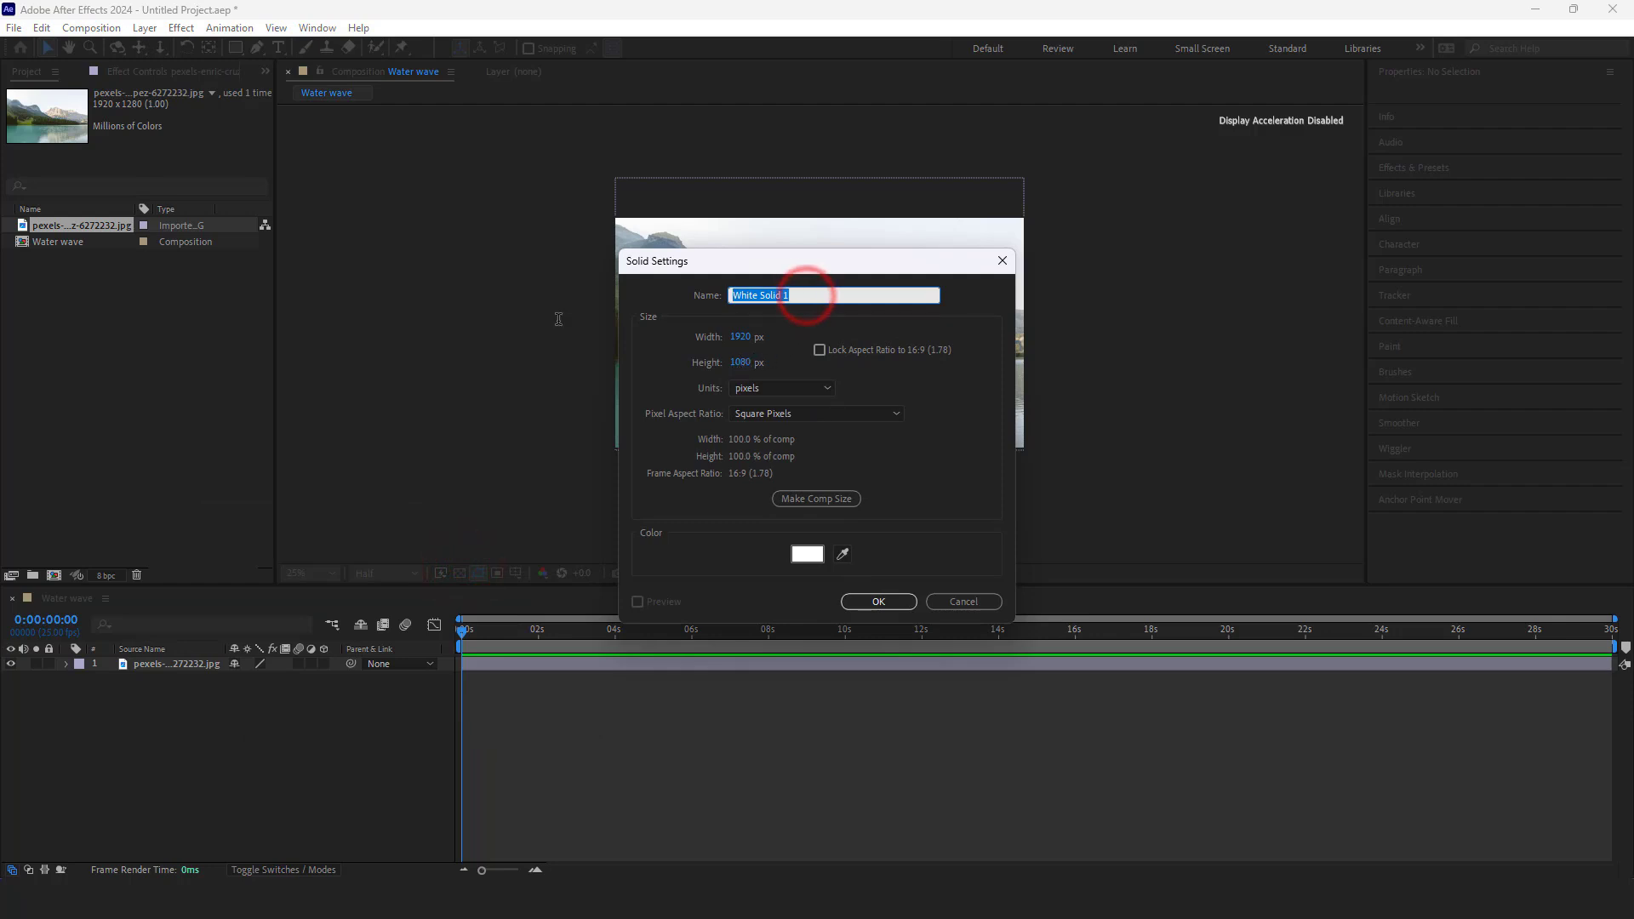
pyautogui.write('wave ')
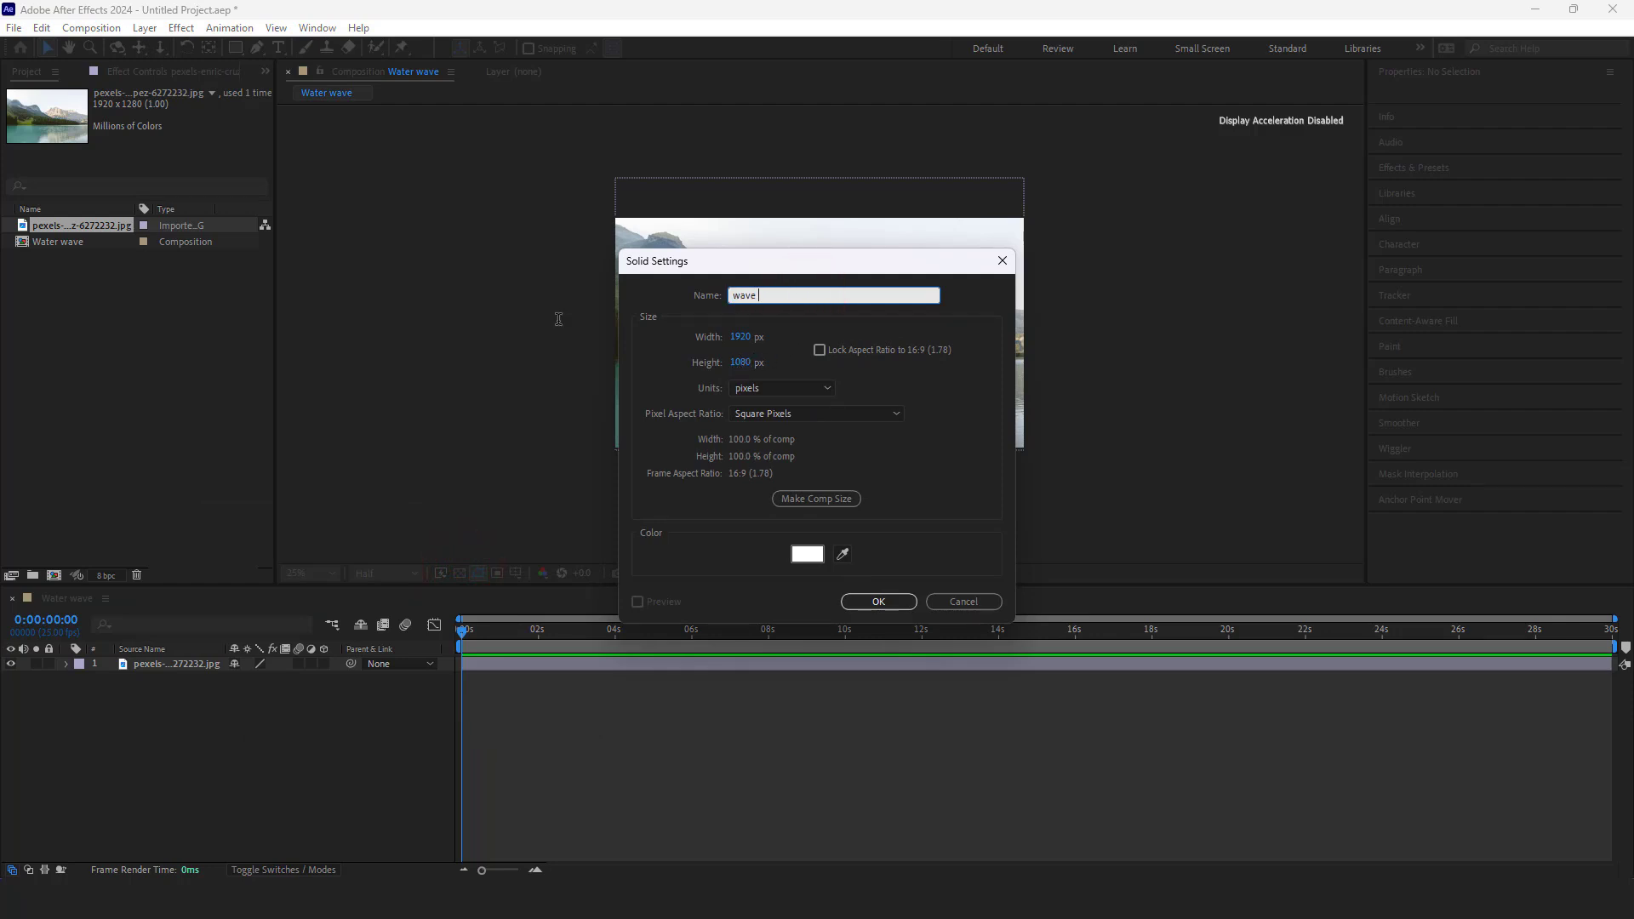
pyautogui.write('map')
pyautogui.click(868, 601)
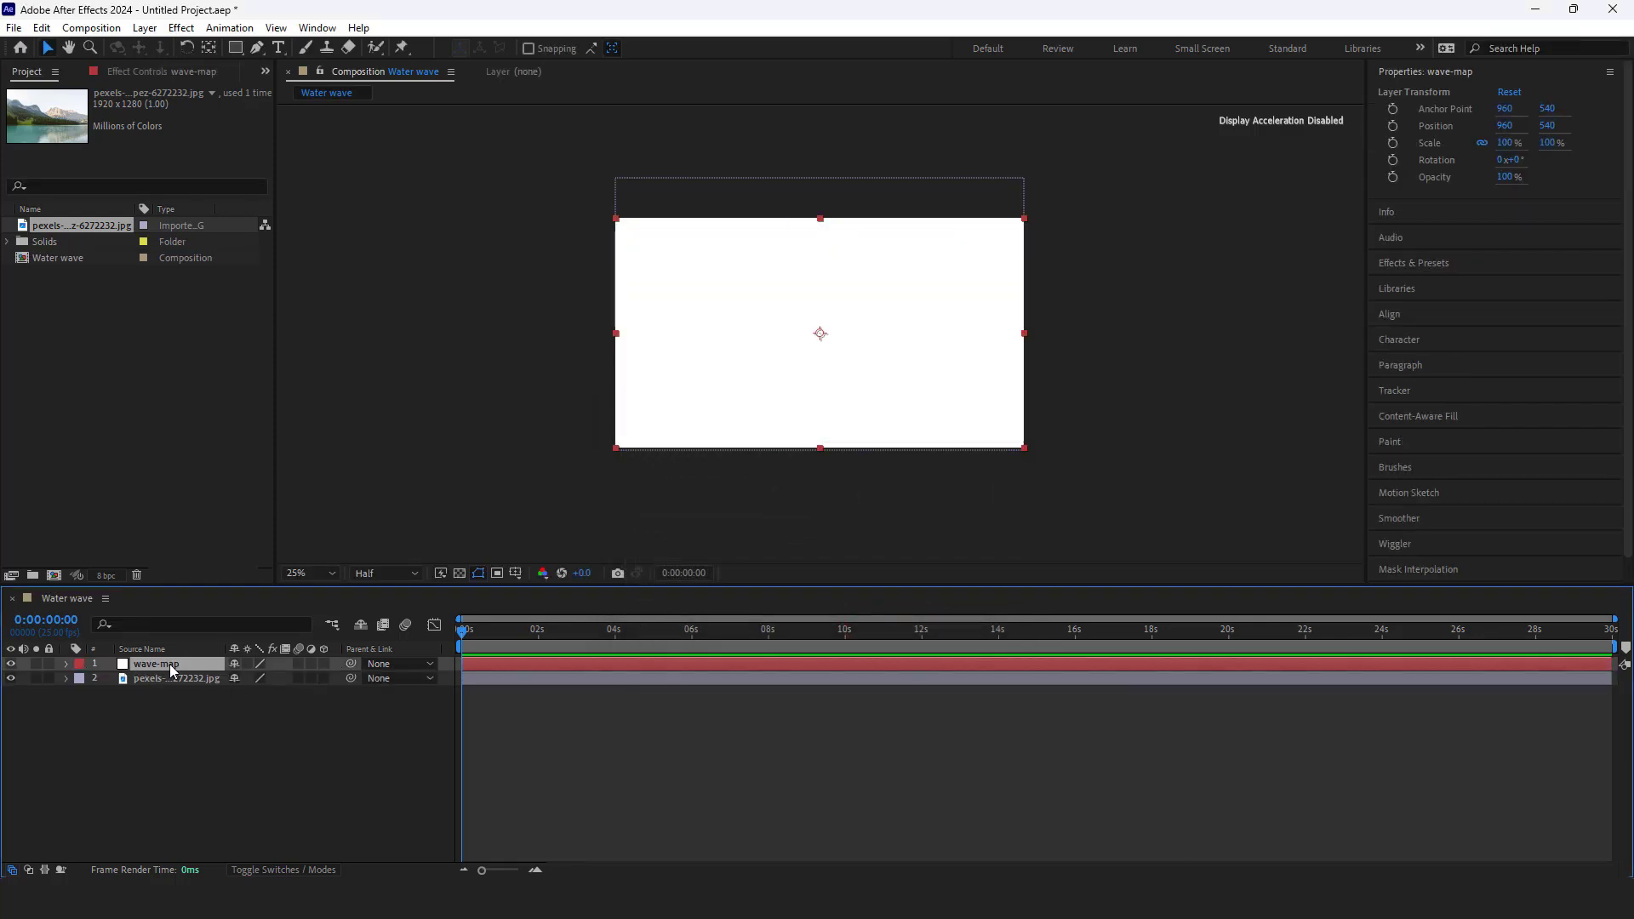
# Find the Fractal Noise effect and apply it to the wave-map layer
pyautogui.click(1417, 263)
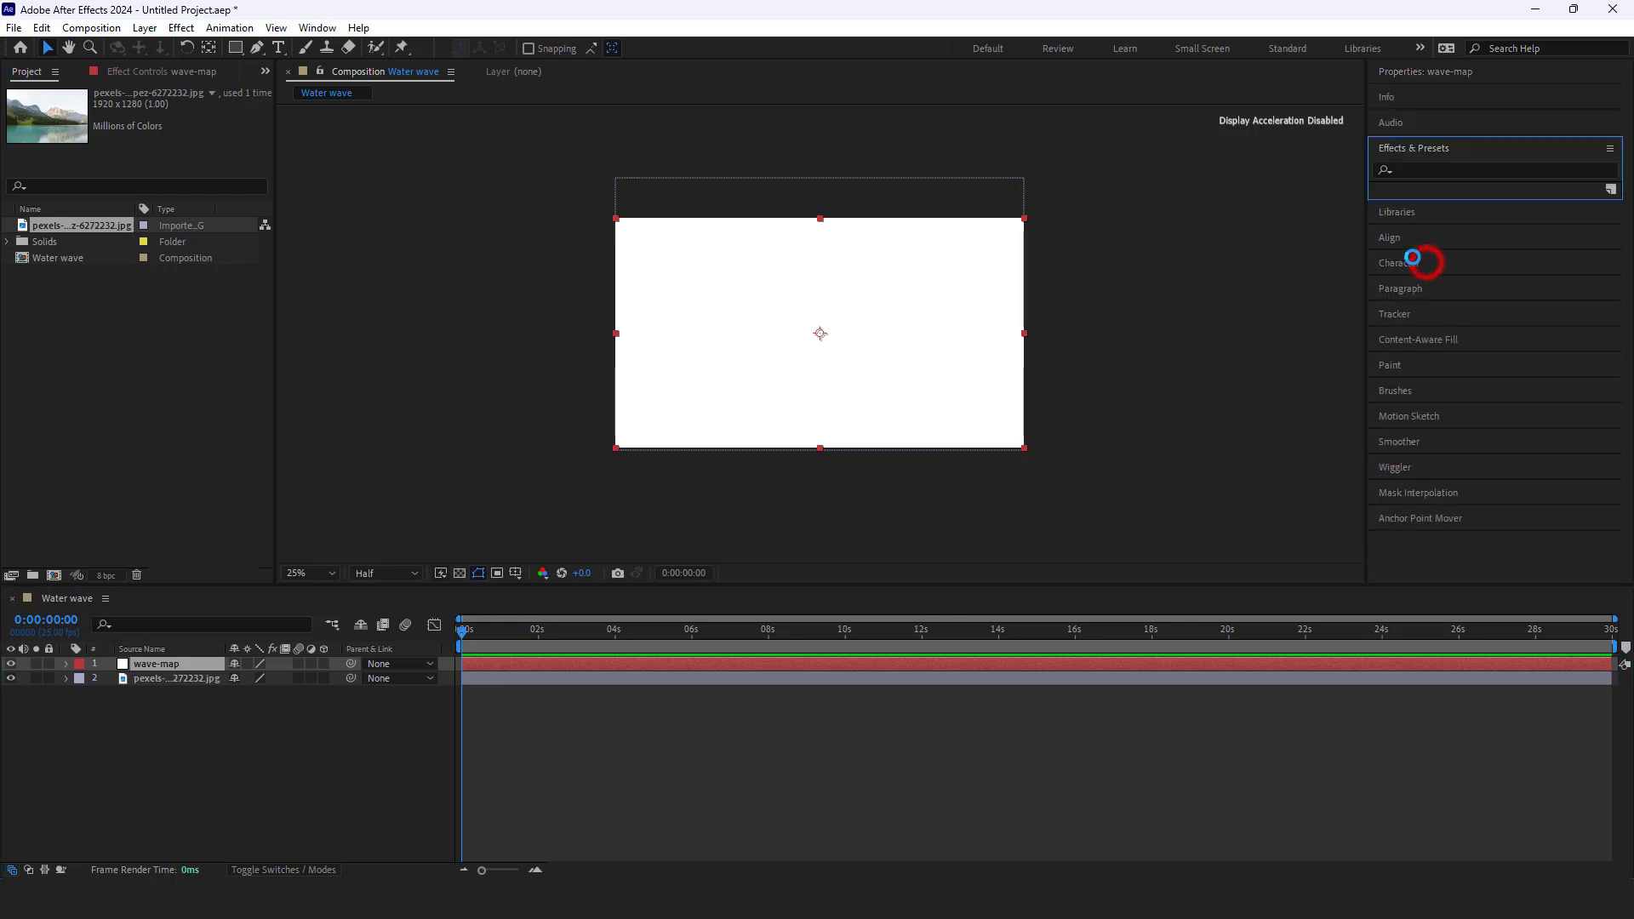
pyautogui.click(1426, 170)
pyautogui.write('f')
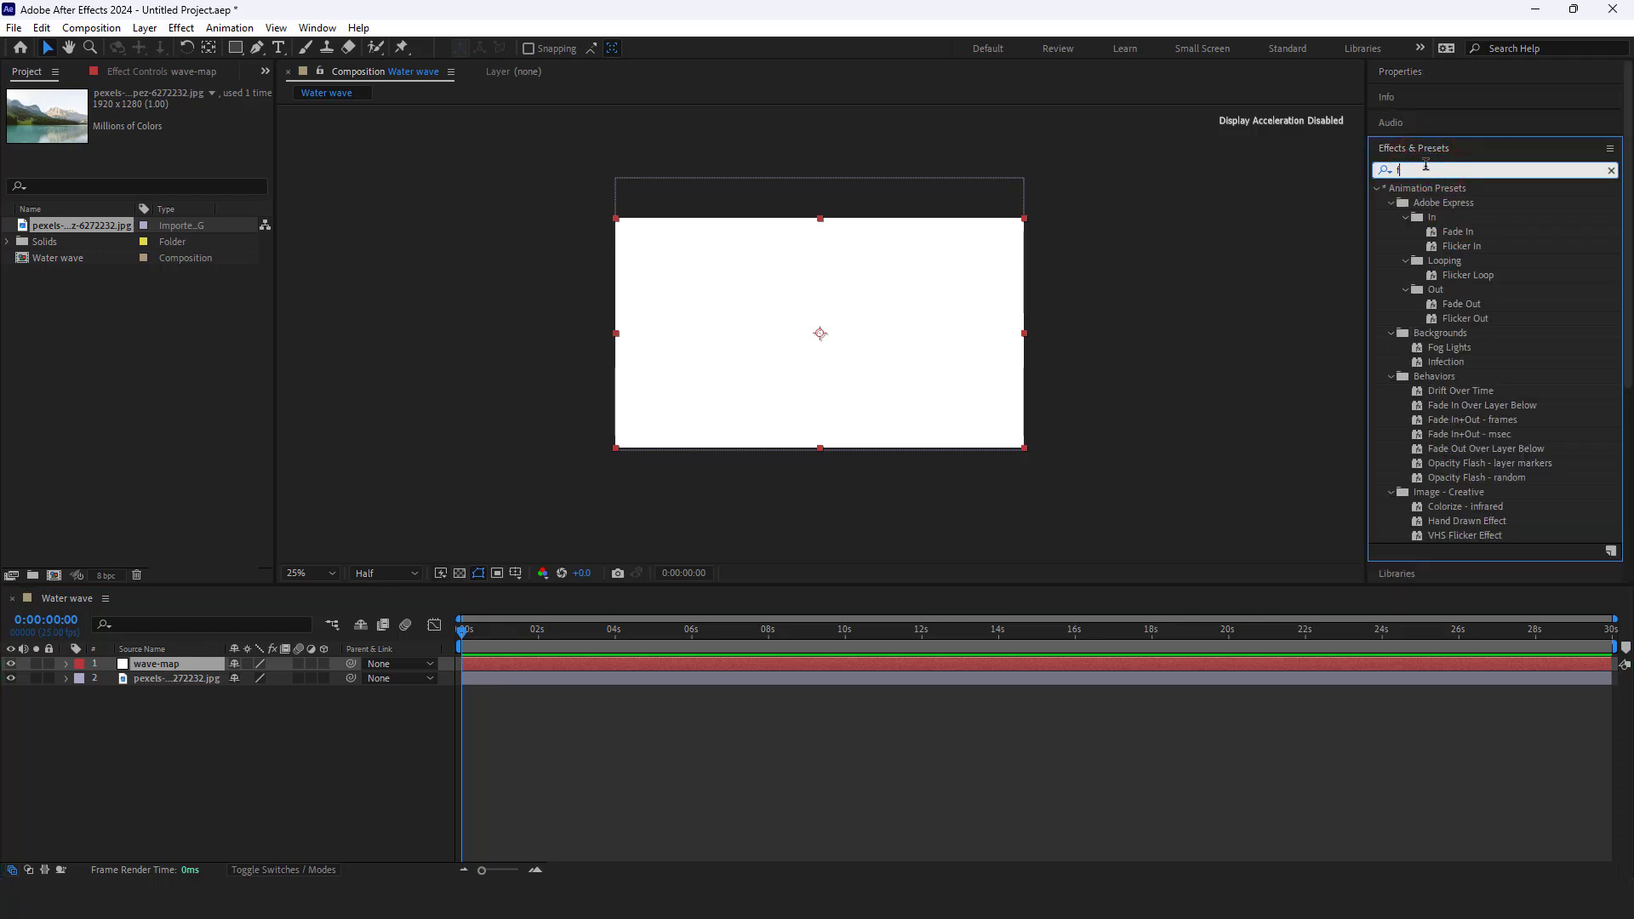
pyautogui.write('rac')
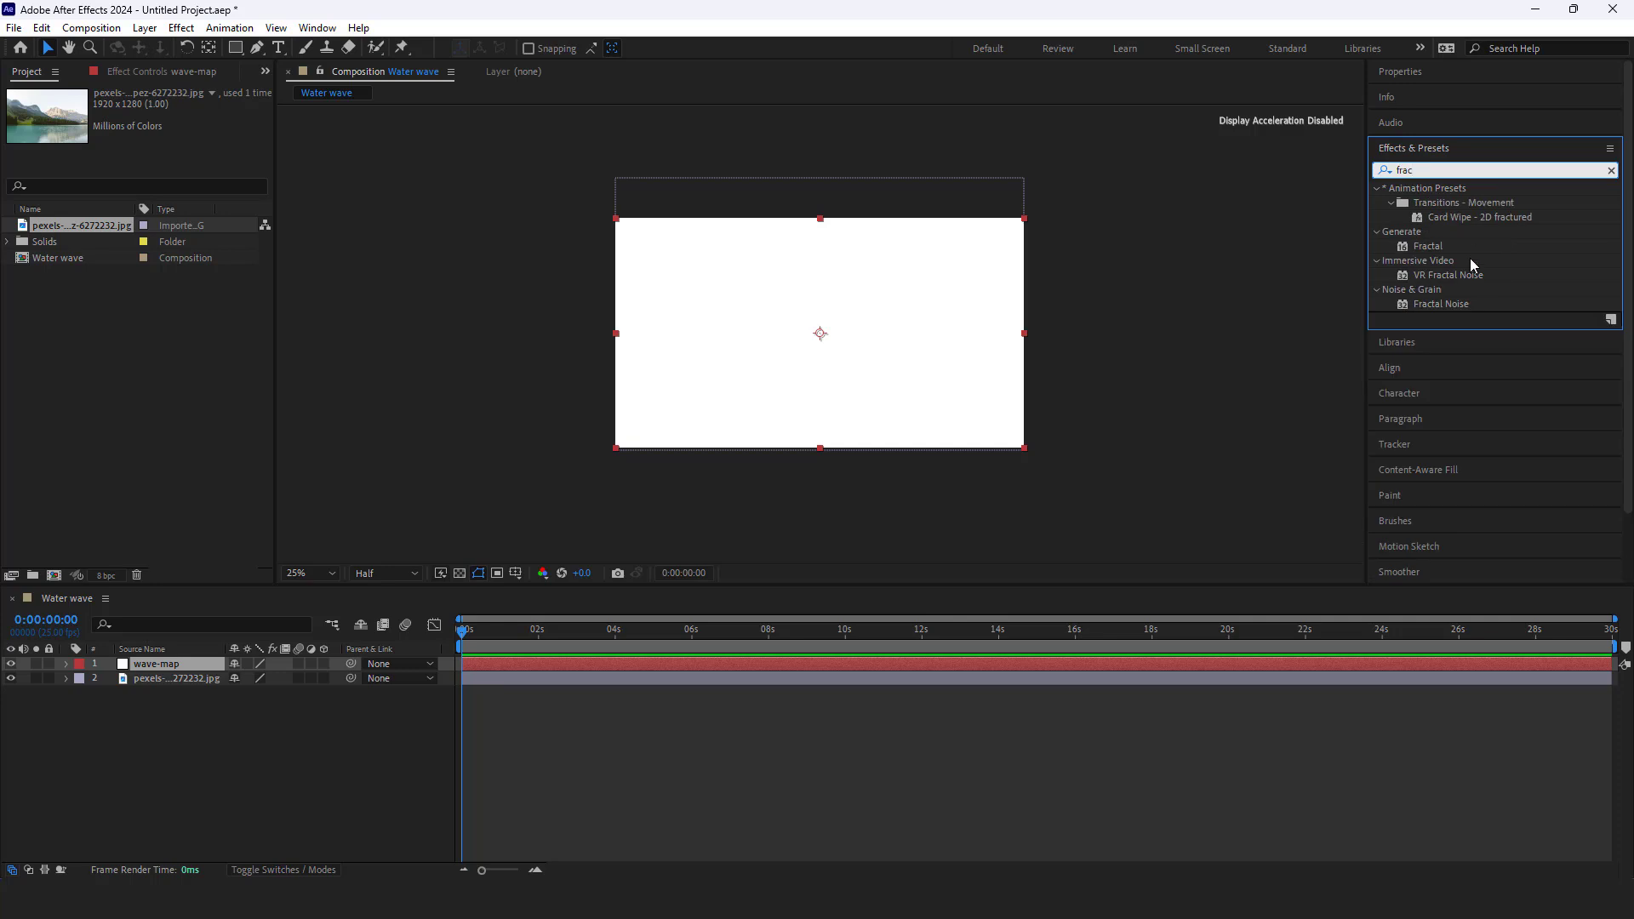
pyautogui.moveTo(1443, 303); pyautogui.dragTo(183, 673)
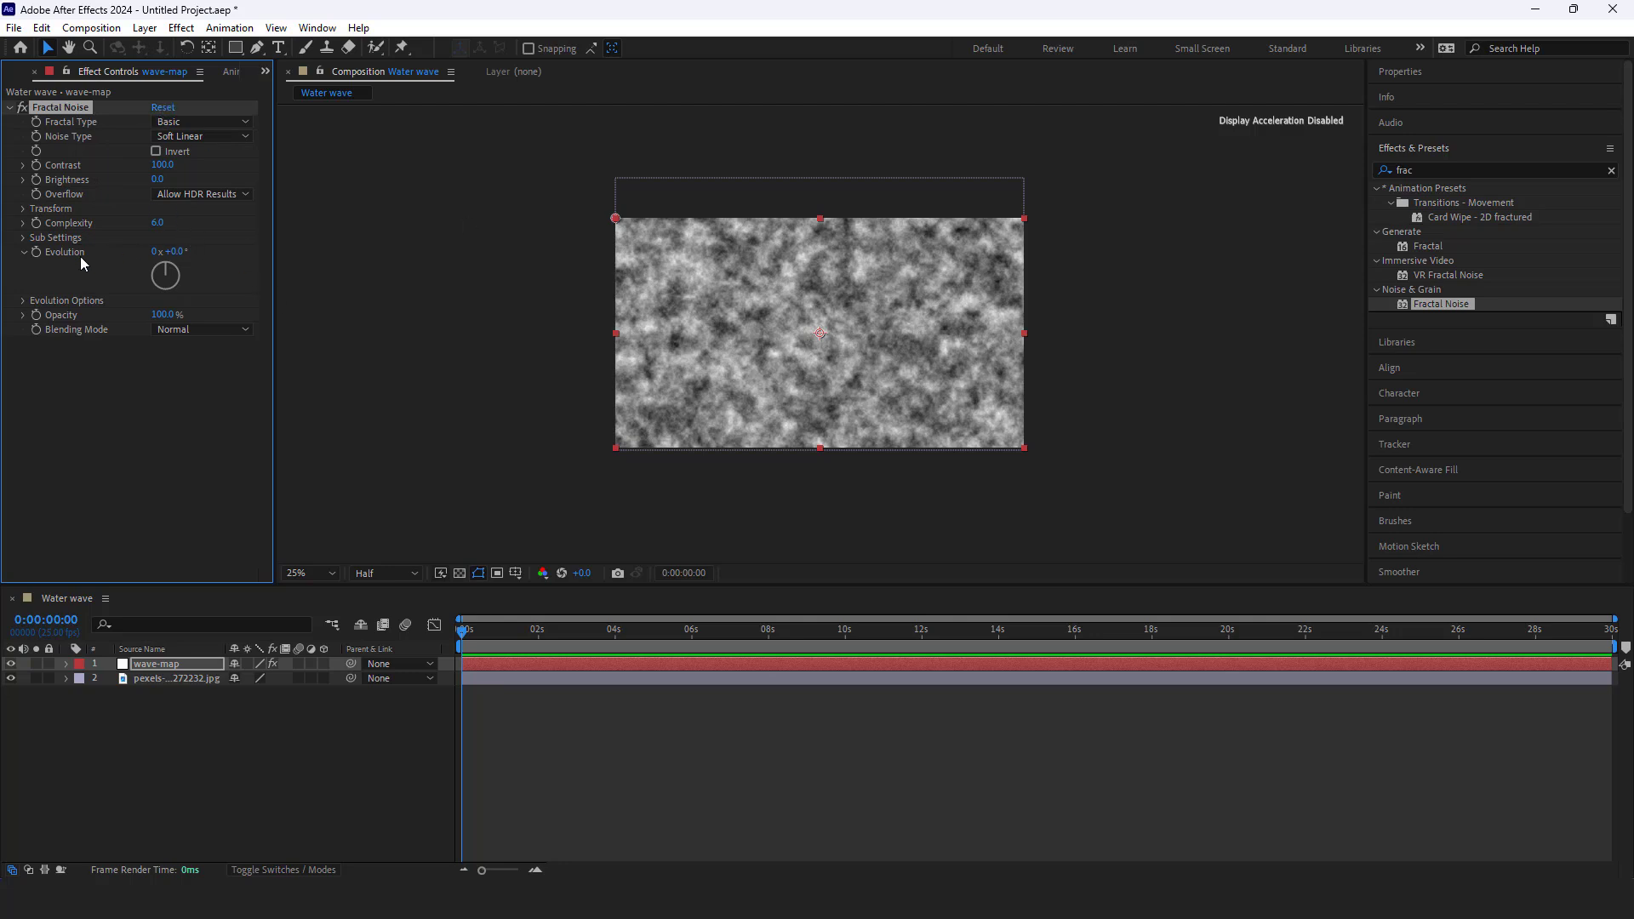
# Turn off Uniform Scaling in the Fractal Noise transform settings and set Scale Height to 10
pyautogui.click(21, 211)
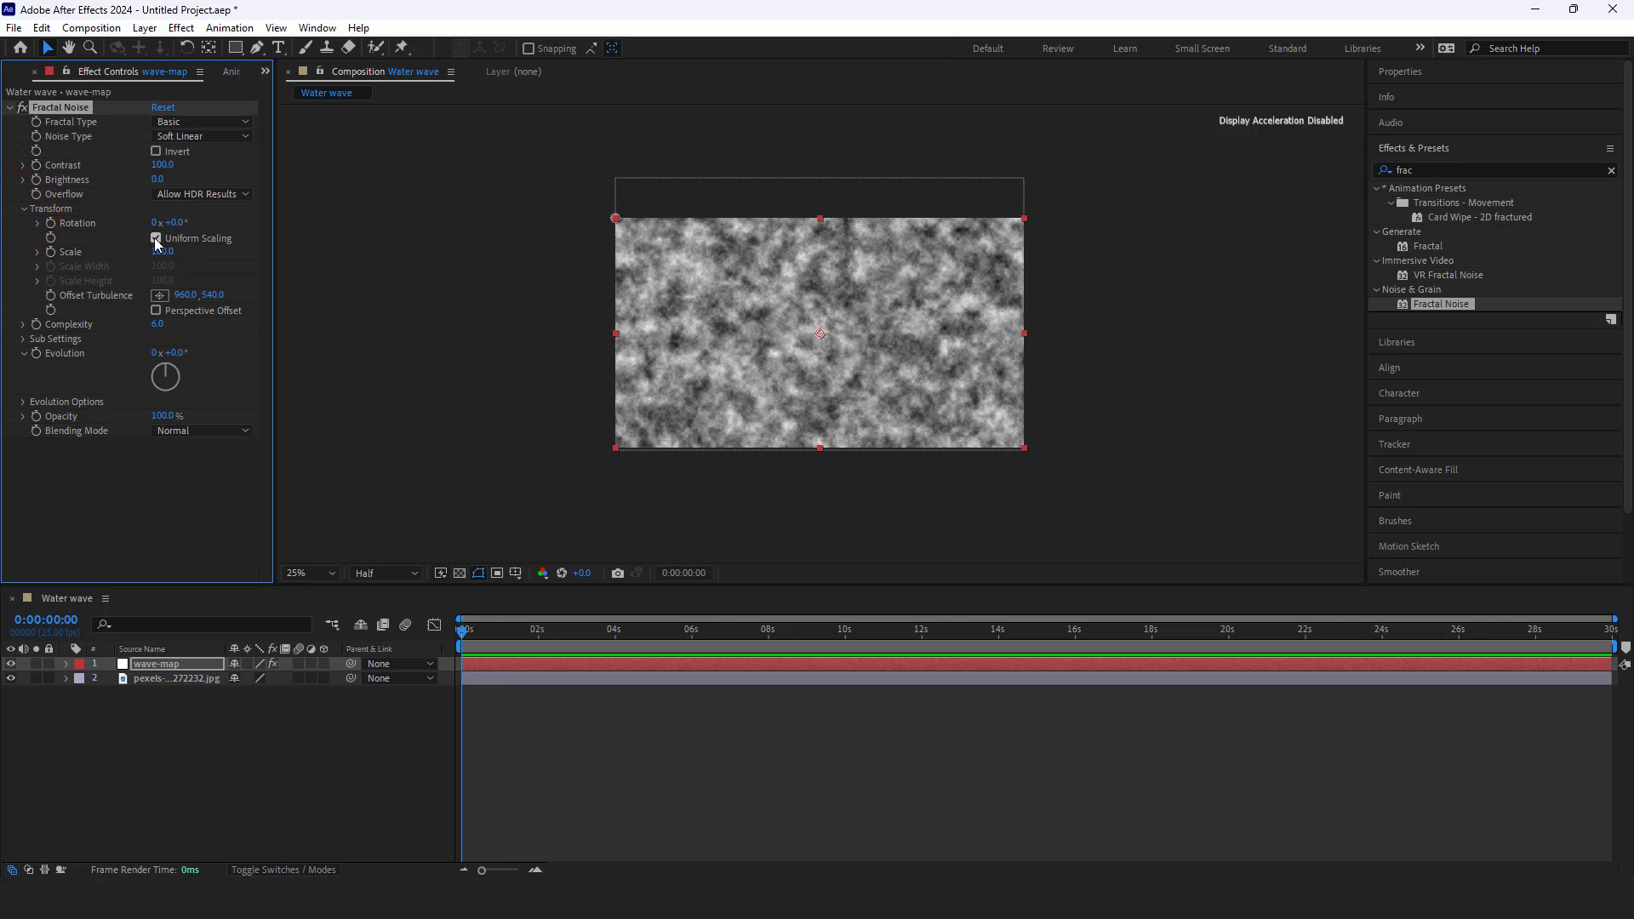
pyautogui.click(156, 239)
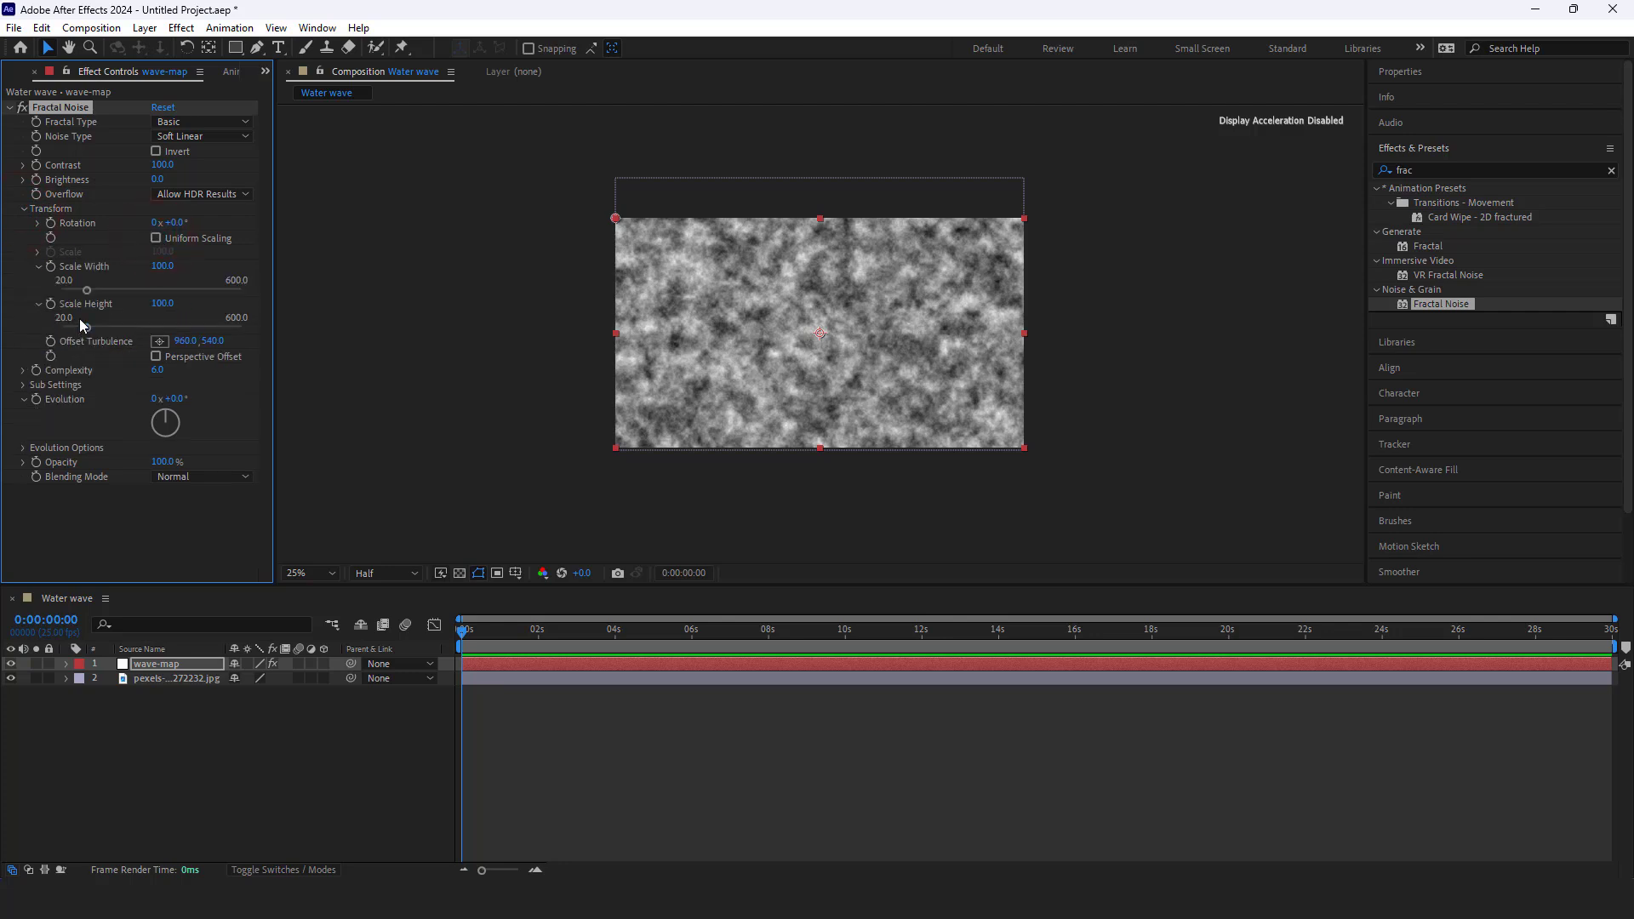
pyautogui.click(159, 304)
pyautogui.write('10')
pyautogui.press('Return')
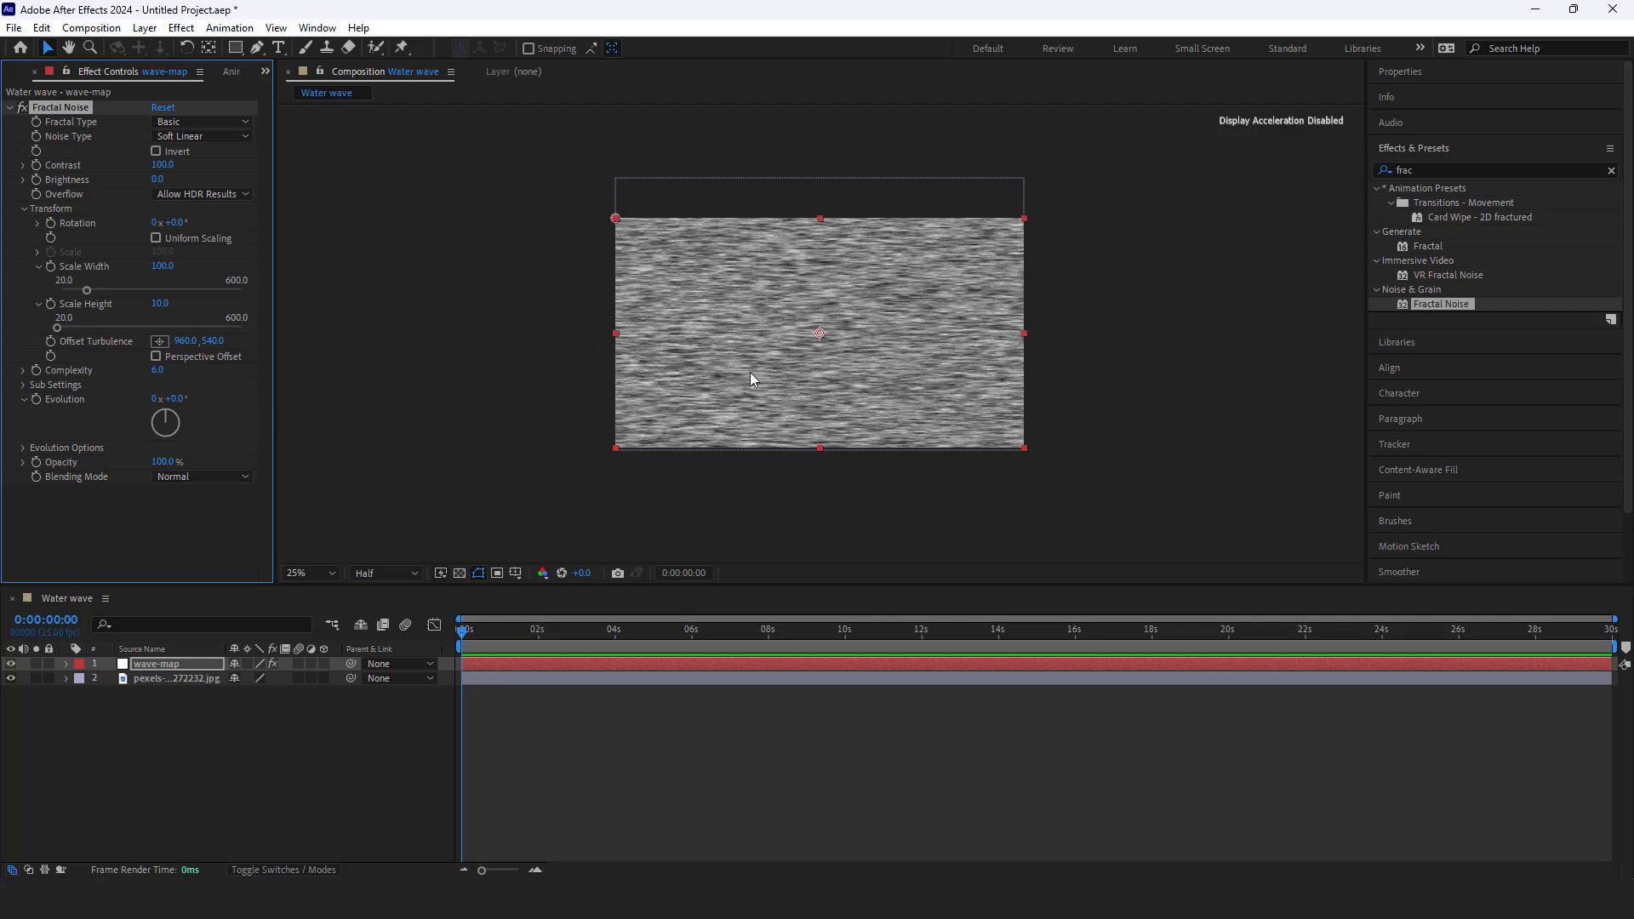
# Add the expression time*250 to the Fractal Noise Evolution property, then collapse the effect and layer properties
pyautogui.keyDown('alt'); pyautogui.click(38, 400); pyautogui.keyUp('alt')
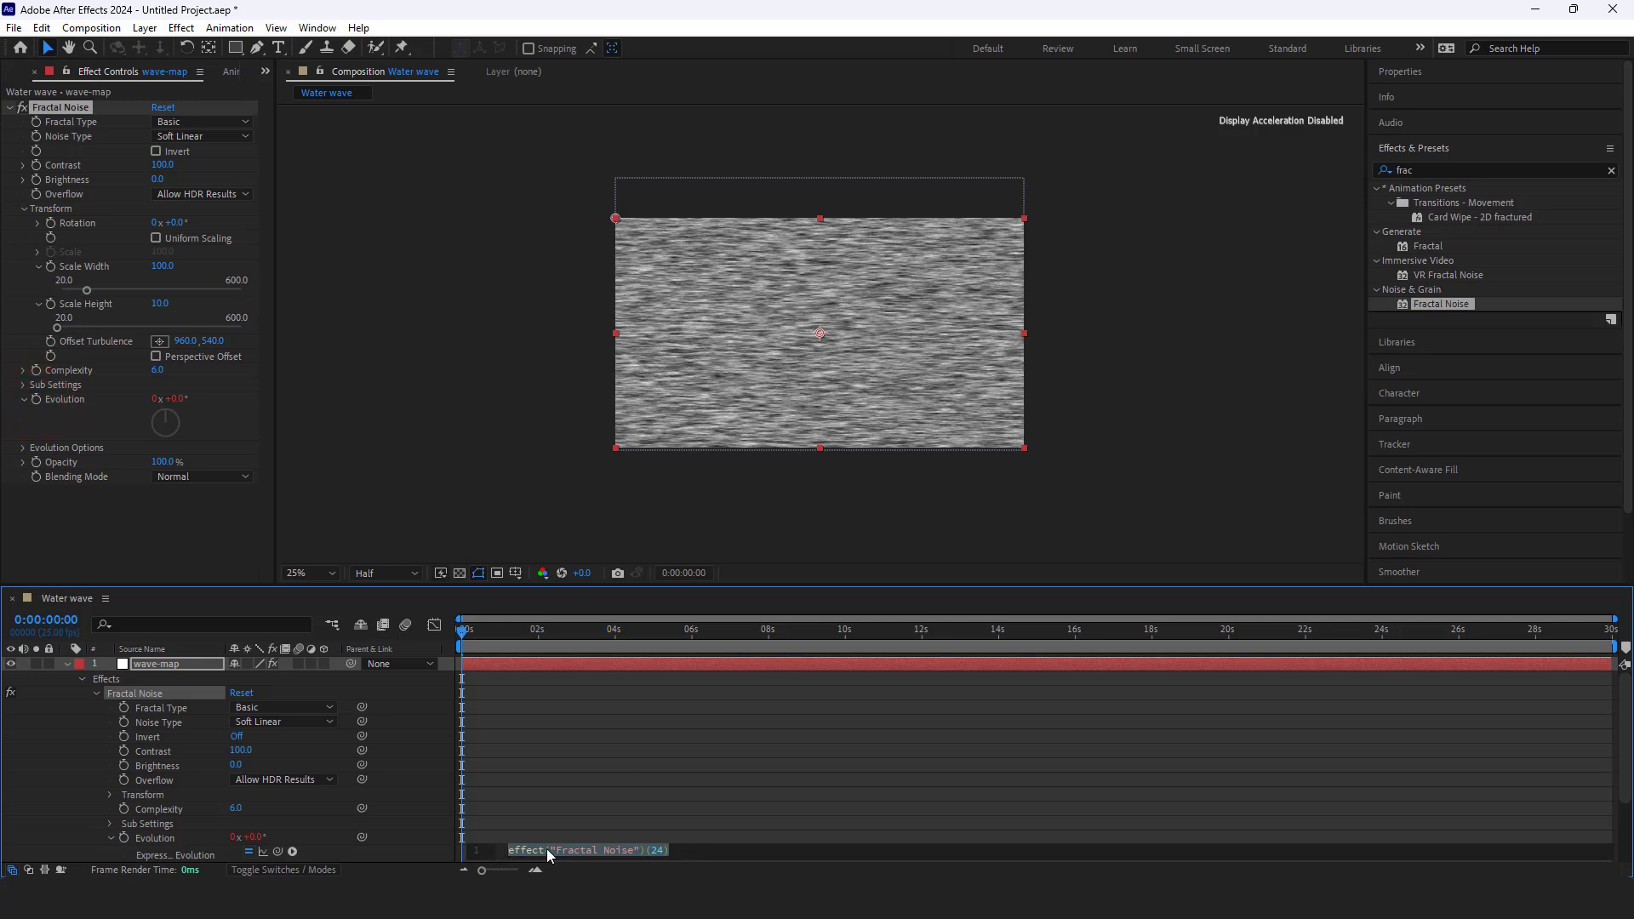
pyautogui.click(683, 850)
pyautogui.write('time')
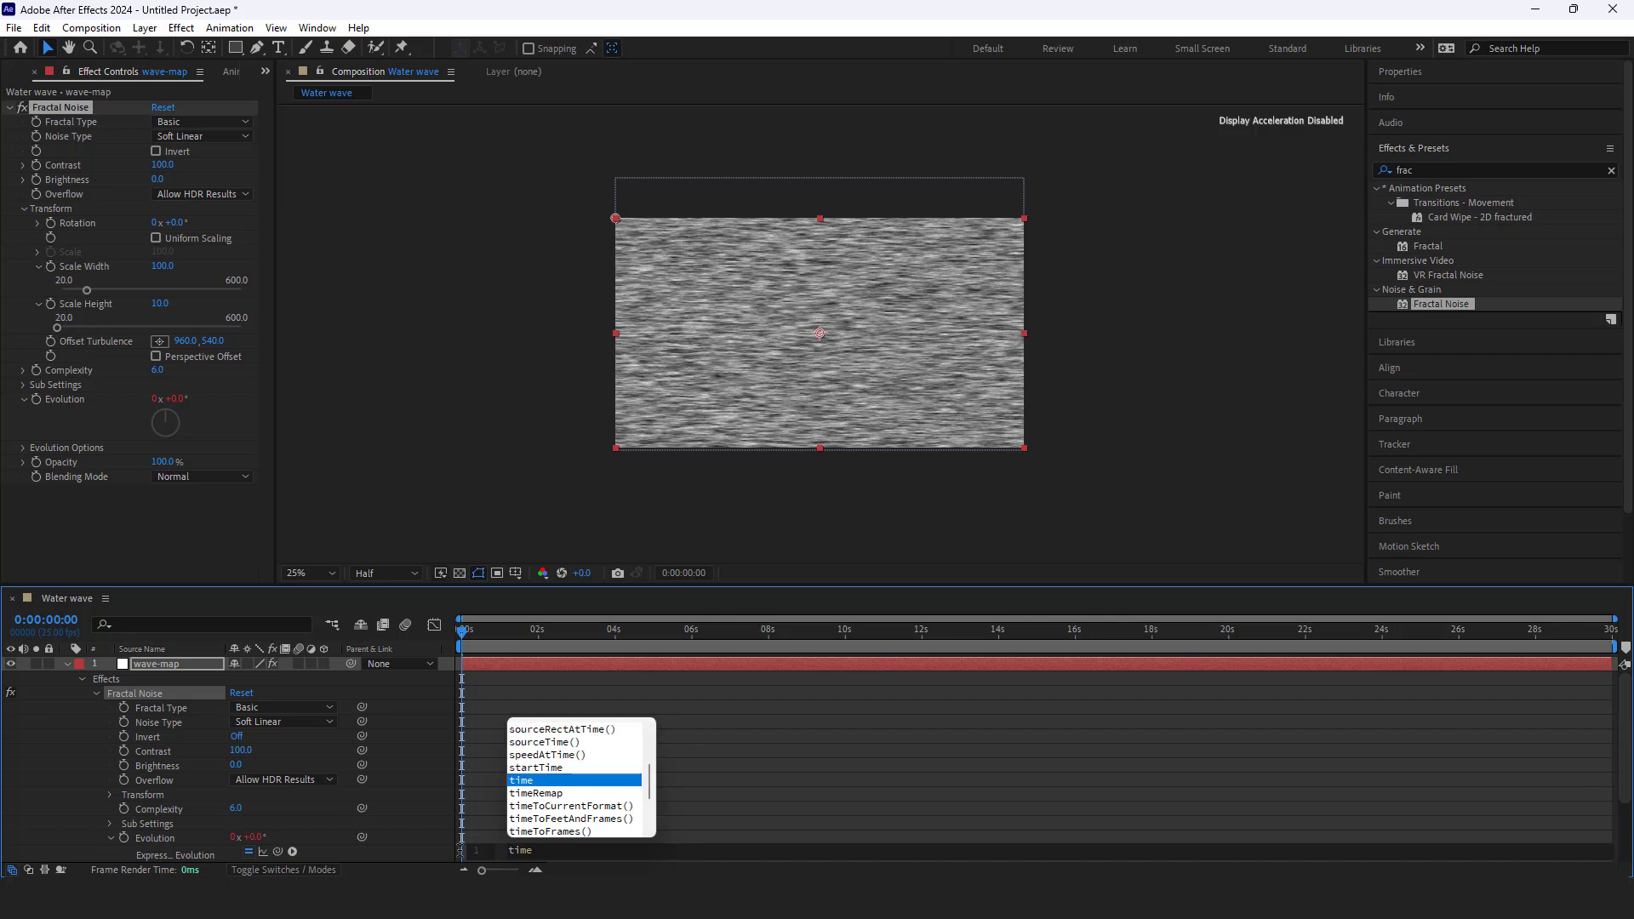
pyautogui.write('*250')
pyautogui.click(590, 843)
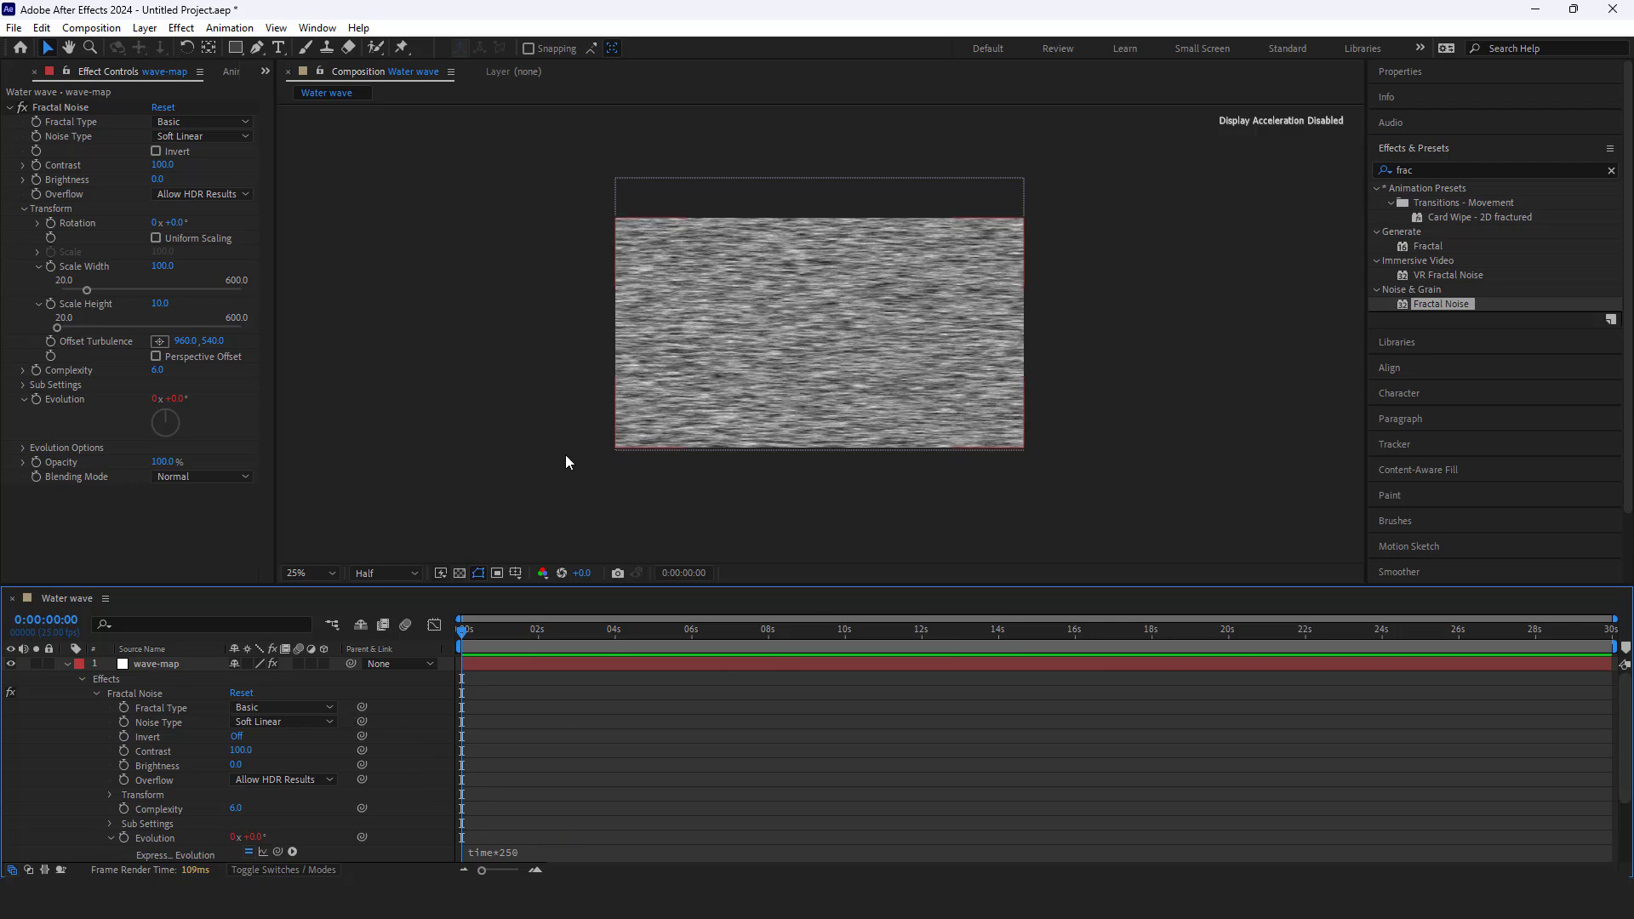
pyautogui.click(49, 161)
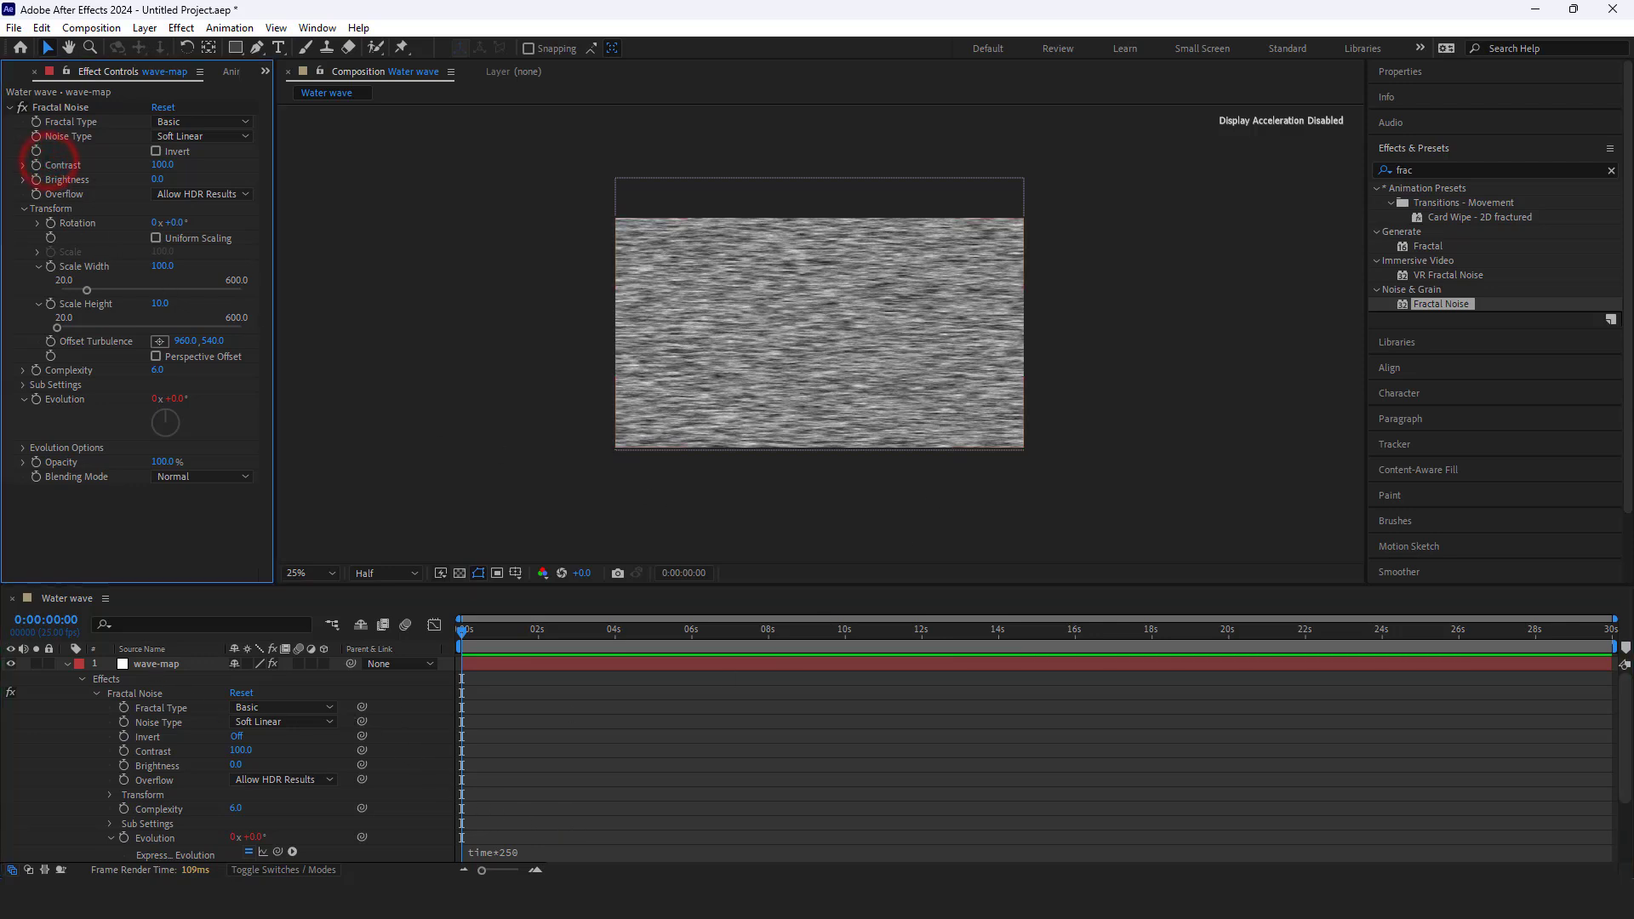
pyautogui.click(9, 107)
pyautogui.click(67, 665)
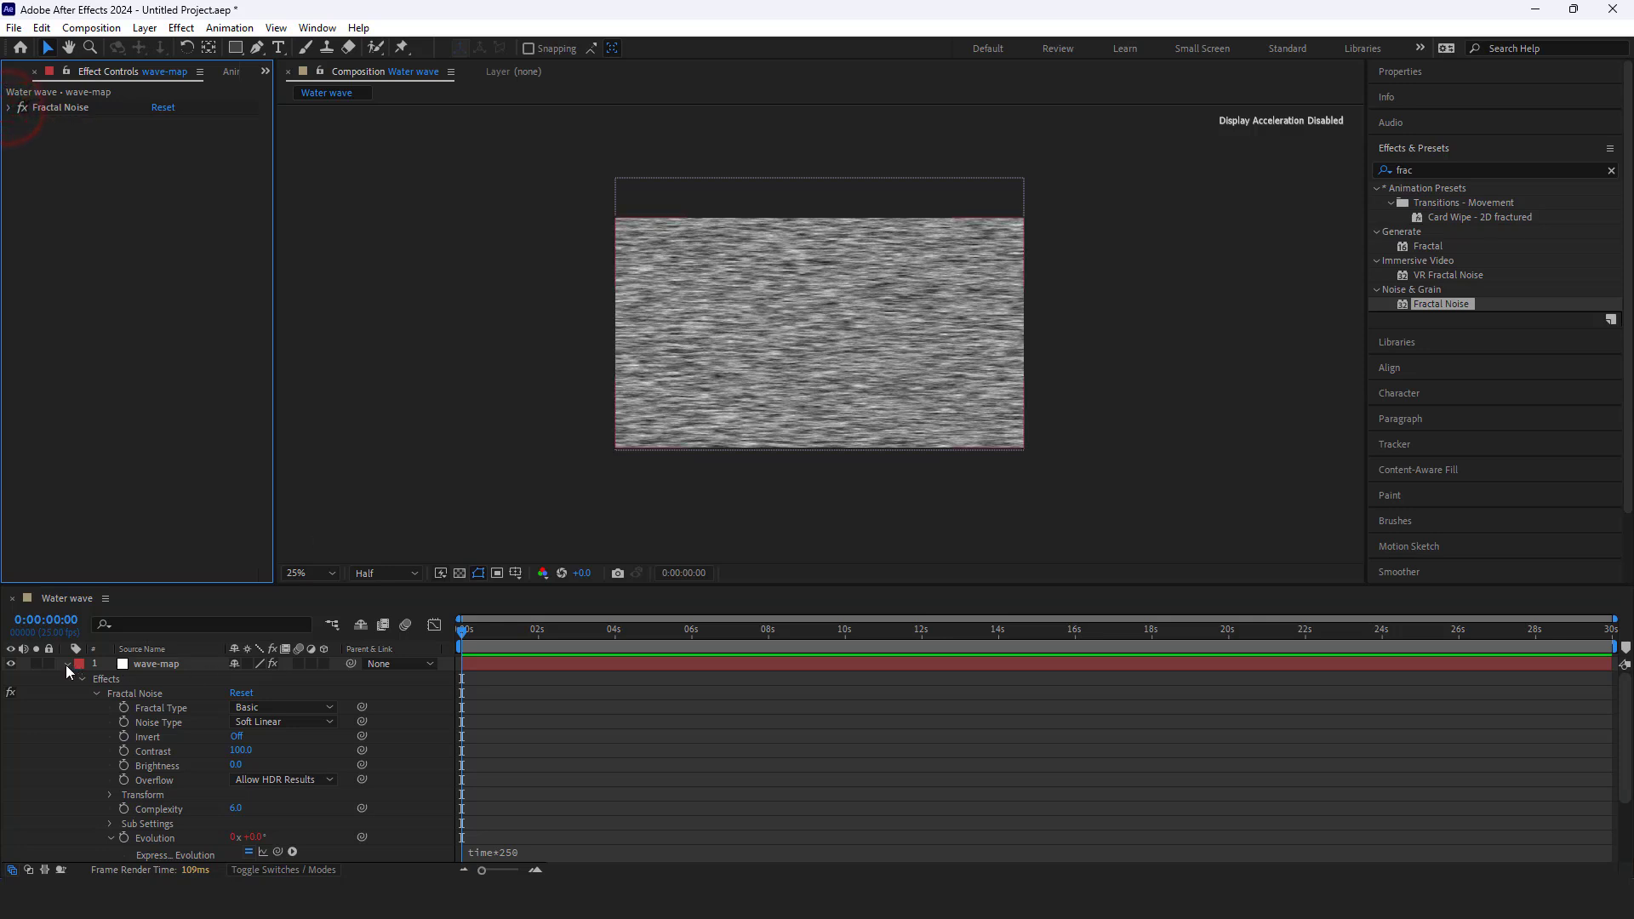
pyautogui.click(168, 749)
# Create an adjustment layer above the lake photo and move the wave-map layer below the photo
pyautogui.click(176, 666)
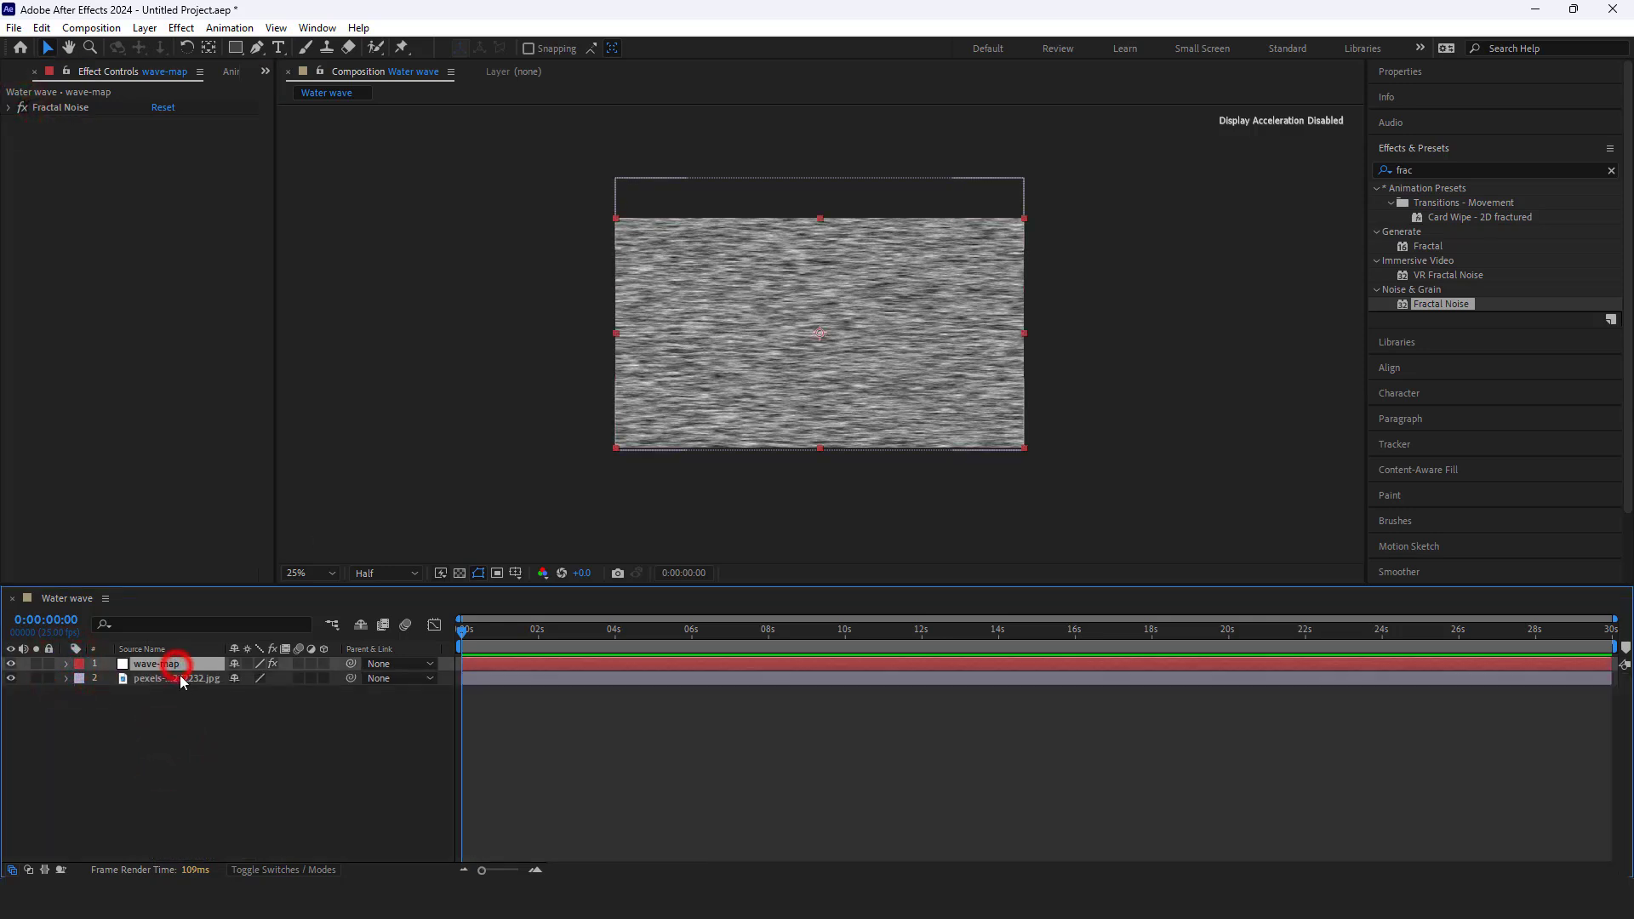
pyautogui.rightClick(224, 764)
pyautogui.moveTo(233, 550)
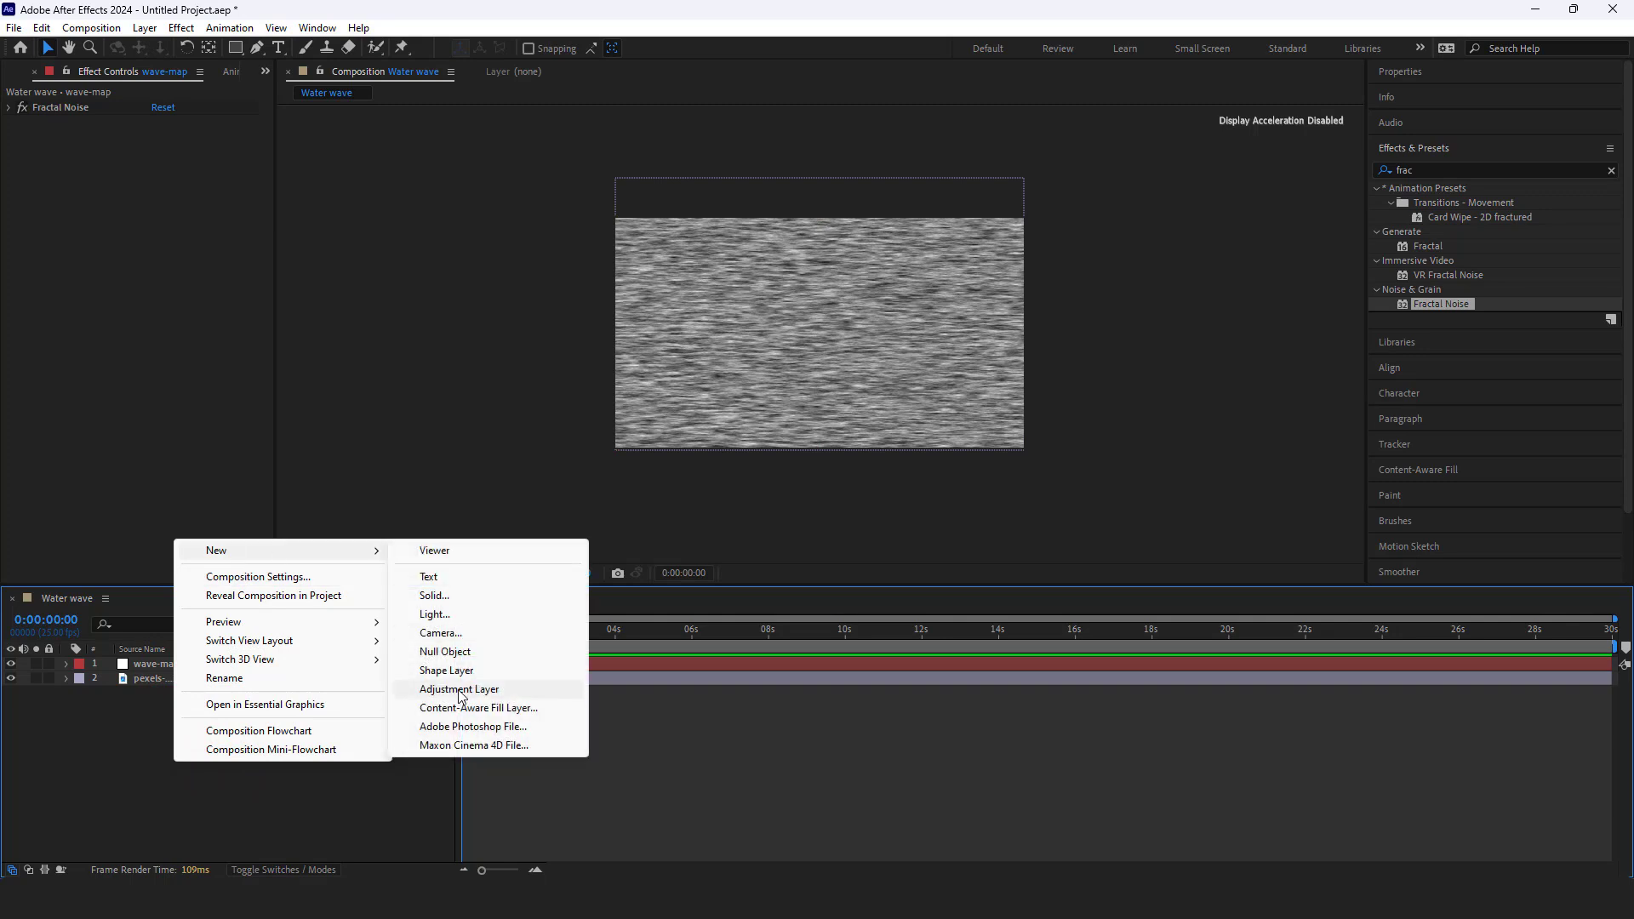
pyautogui.click(467, 689)
pyautogui.moveTo(171, 679); pyautogui.dragTo(171, 742)
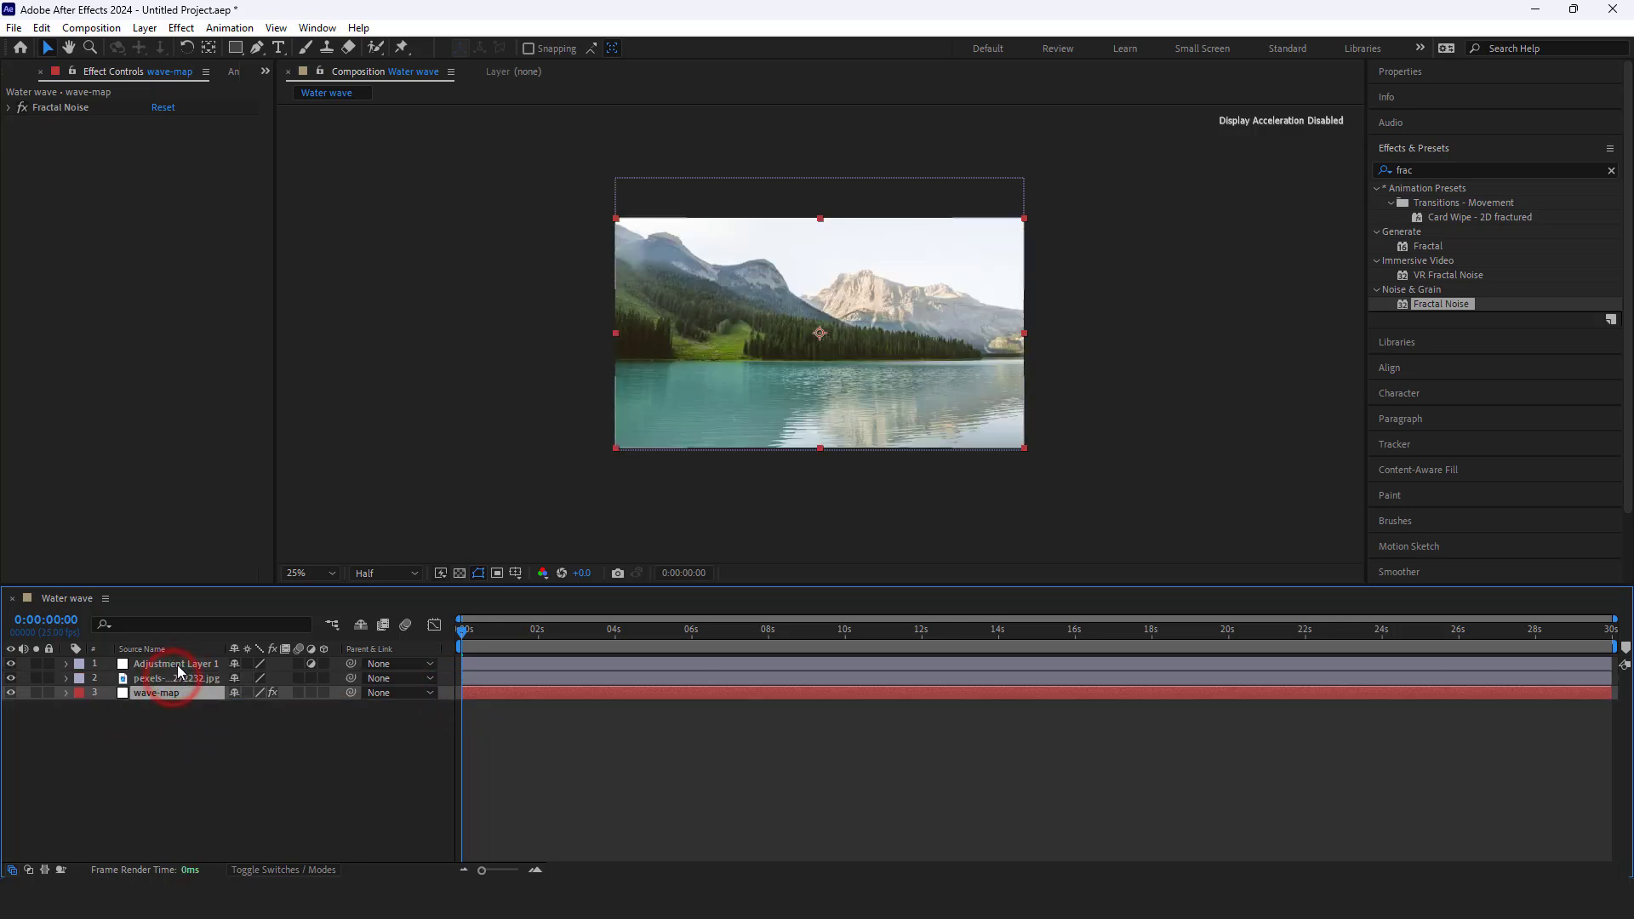
# Rename the adjustment layer to wave setting
pyautogui.click(173, 664)
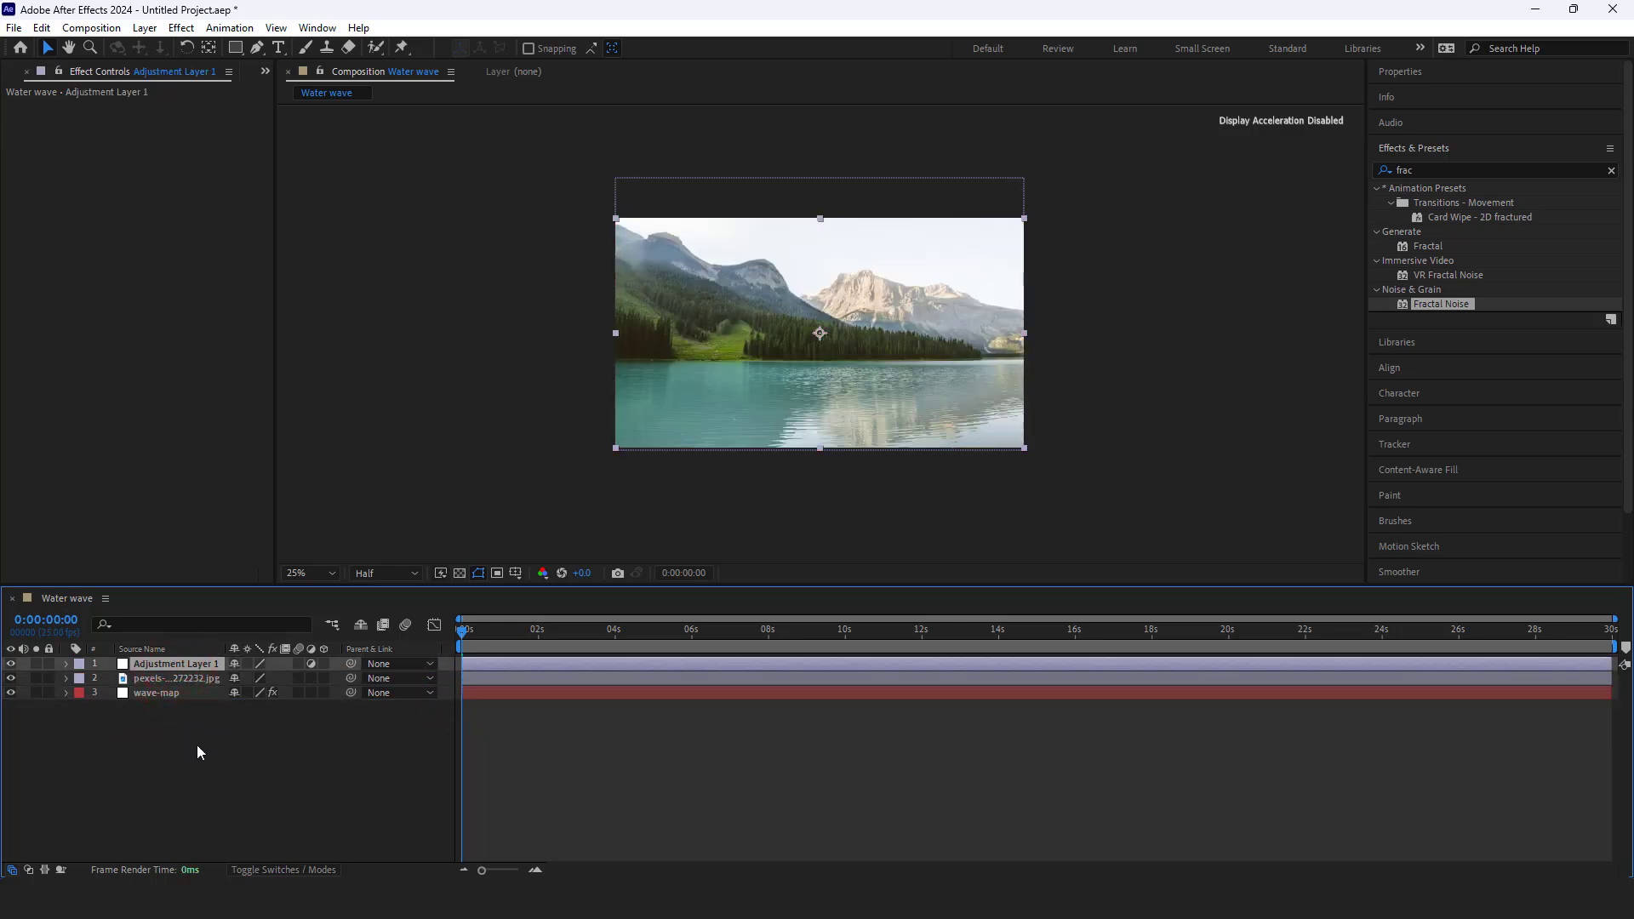
pyautogui.press('Return')
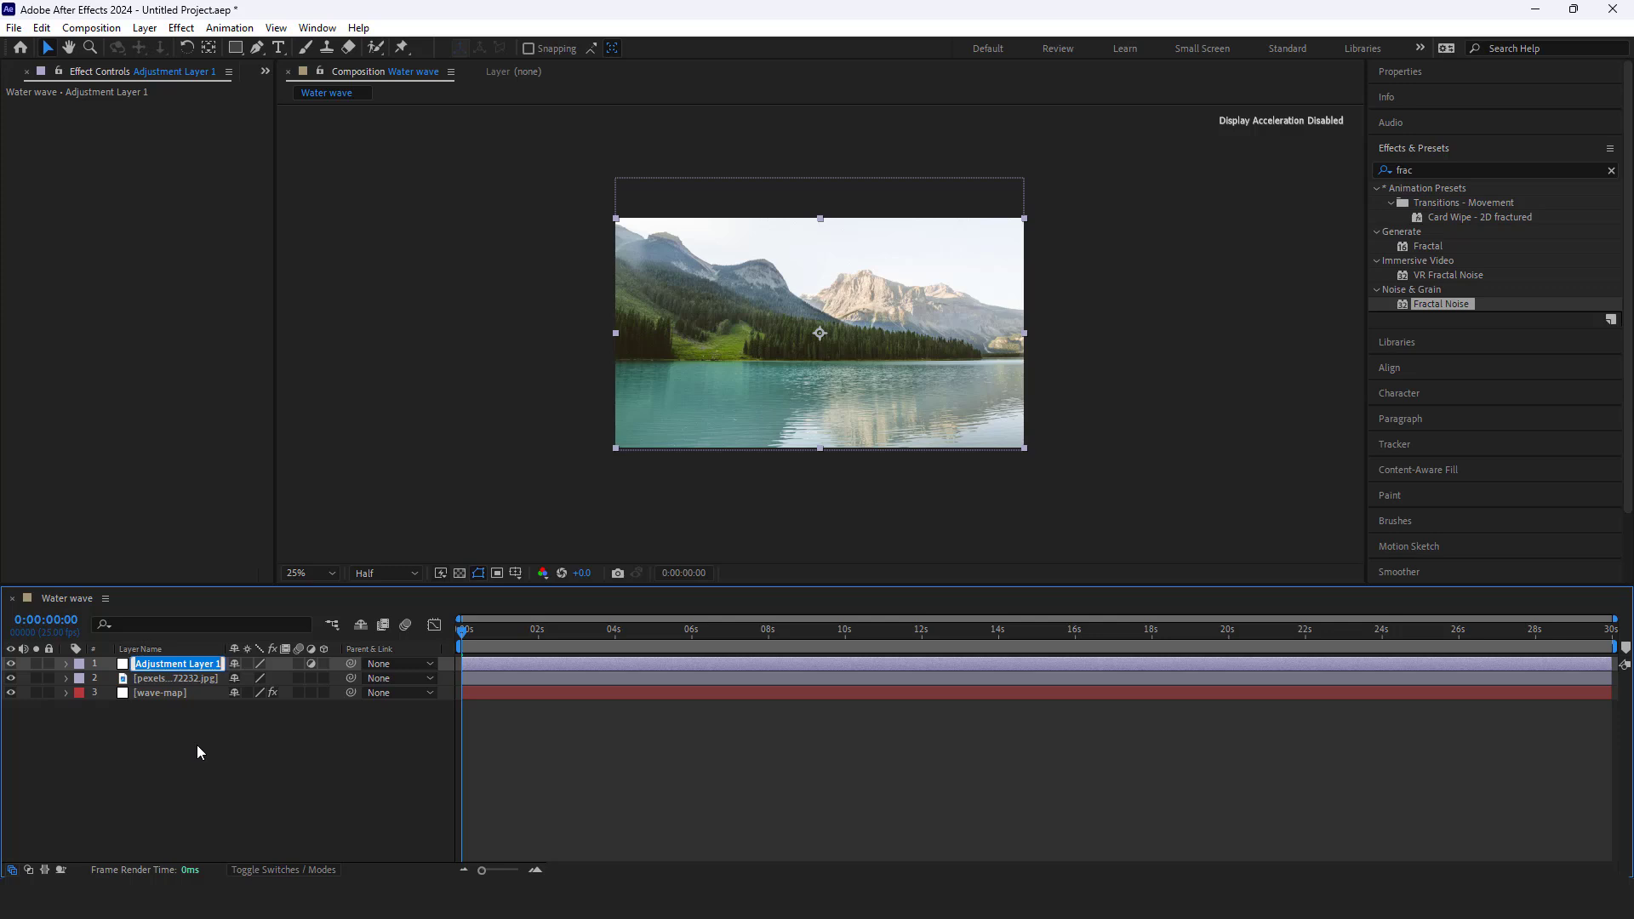
pyautogui.write('wave')
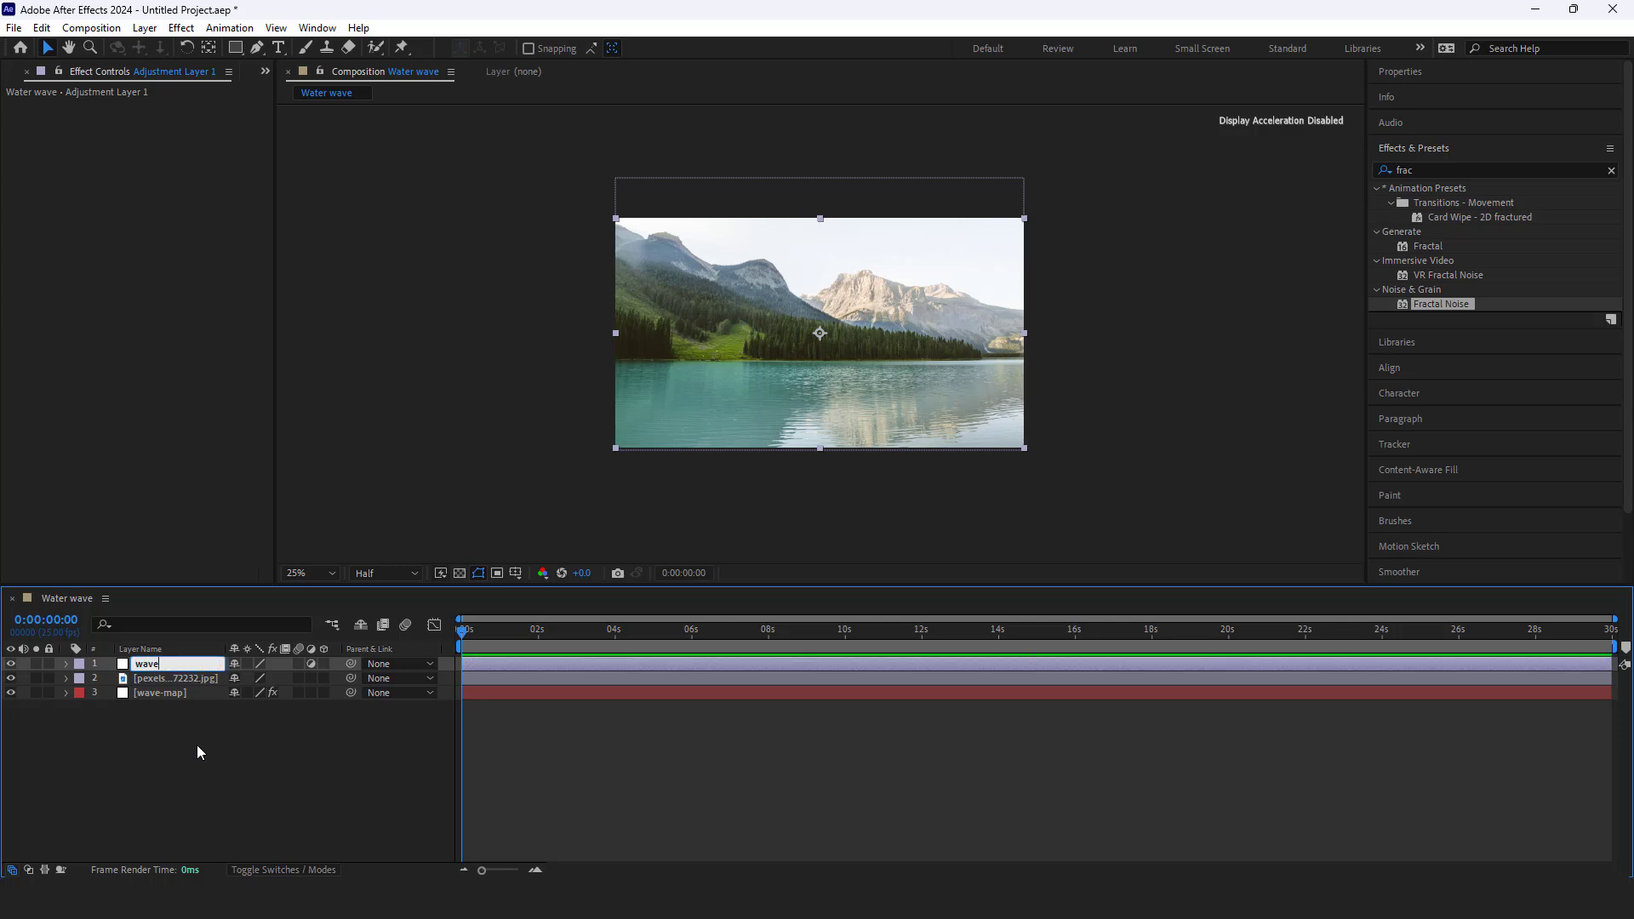
pyautogui.write(' setting')
pyautogui.click(178, 779)
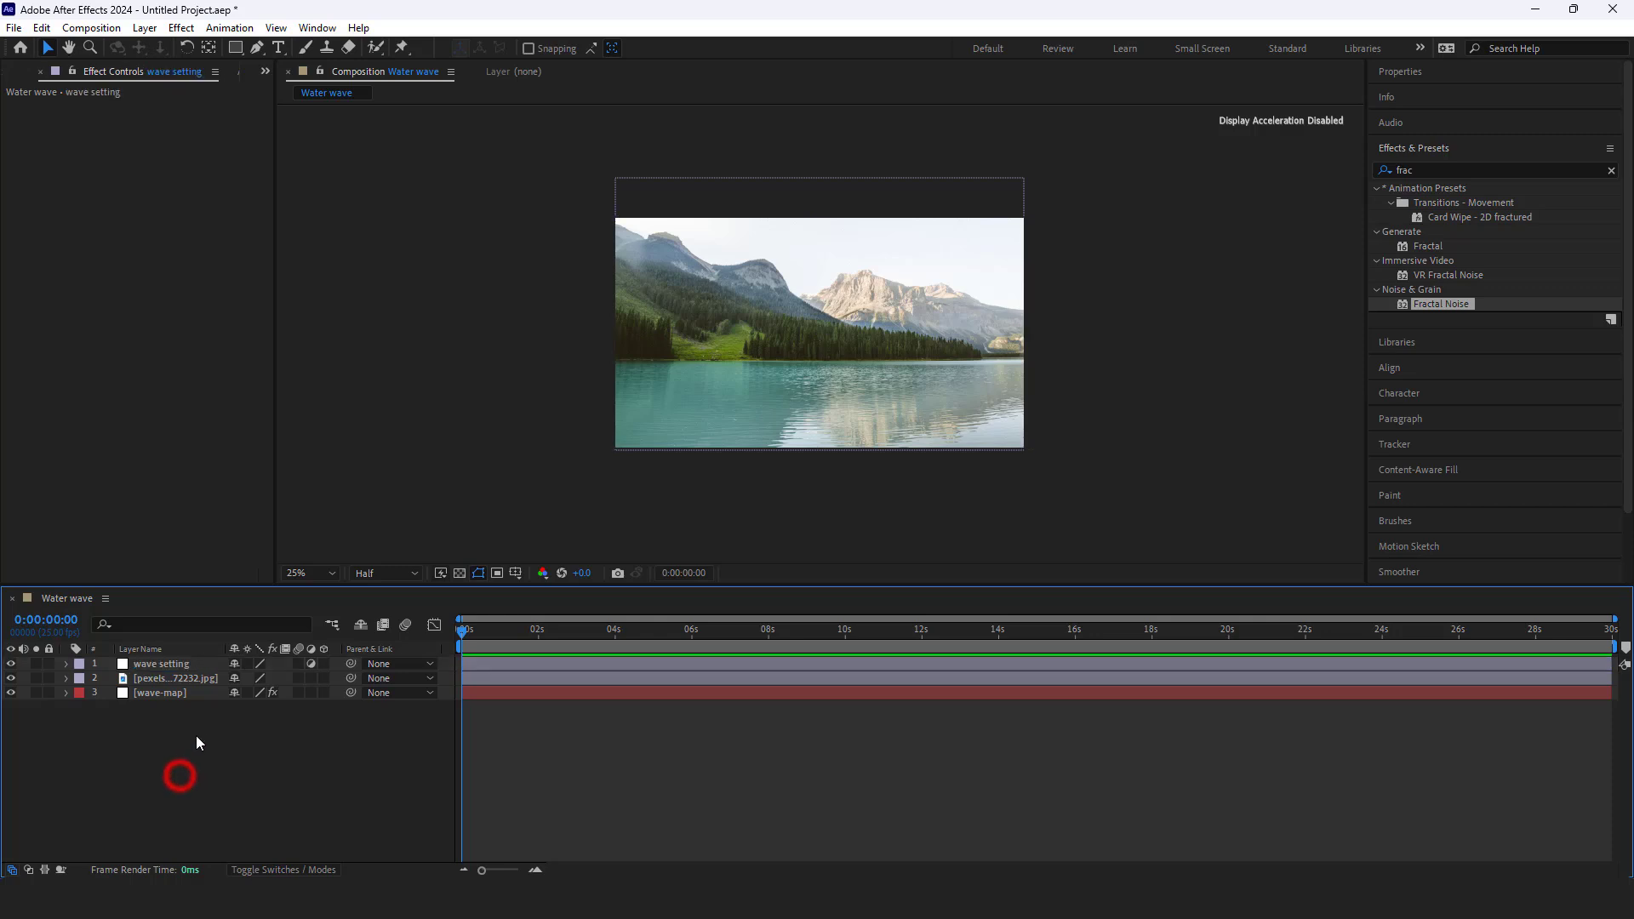
# Apply the Displacement Map effect to the wave setting layer and set its Displacement Map Layer to wave-map
pyautogui.click(170, 664)
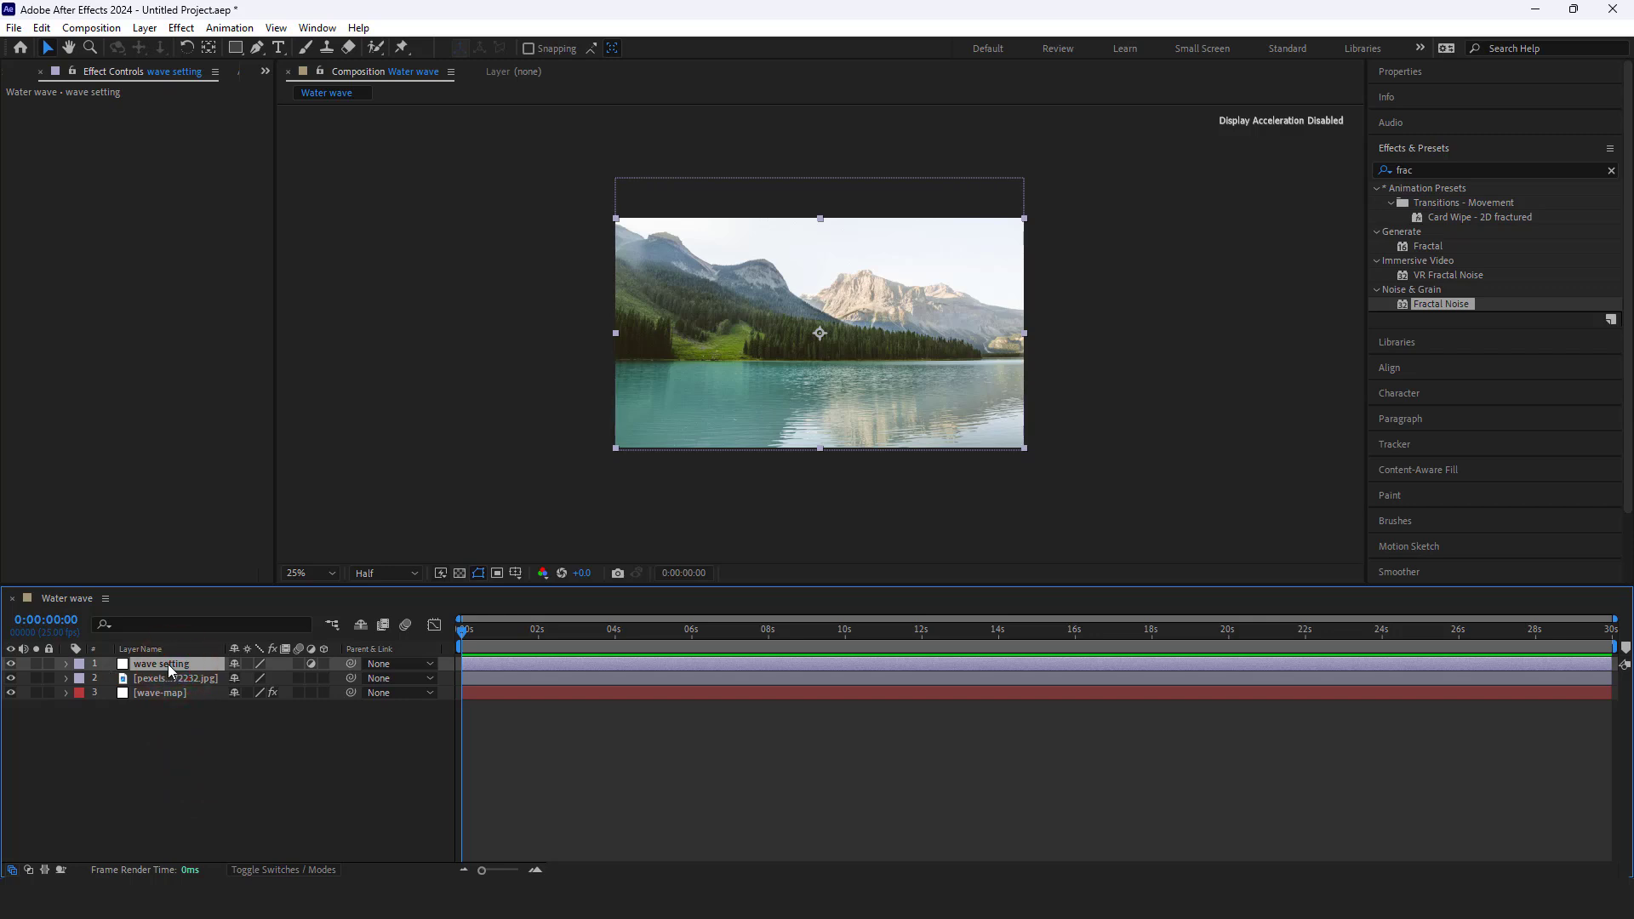
pyautogui.click(1420, 171)
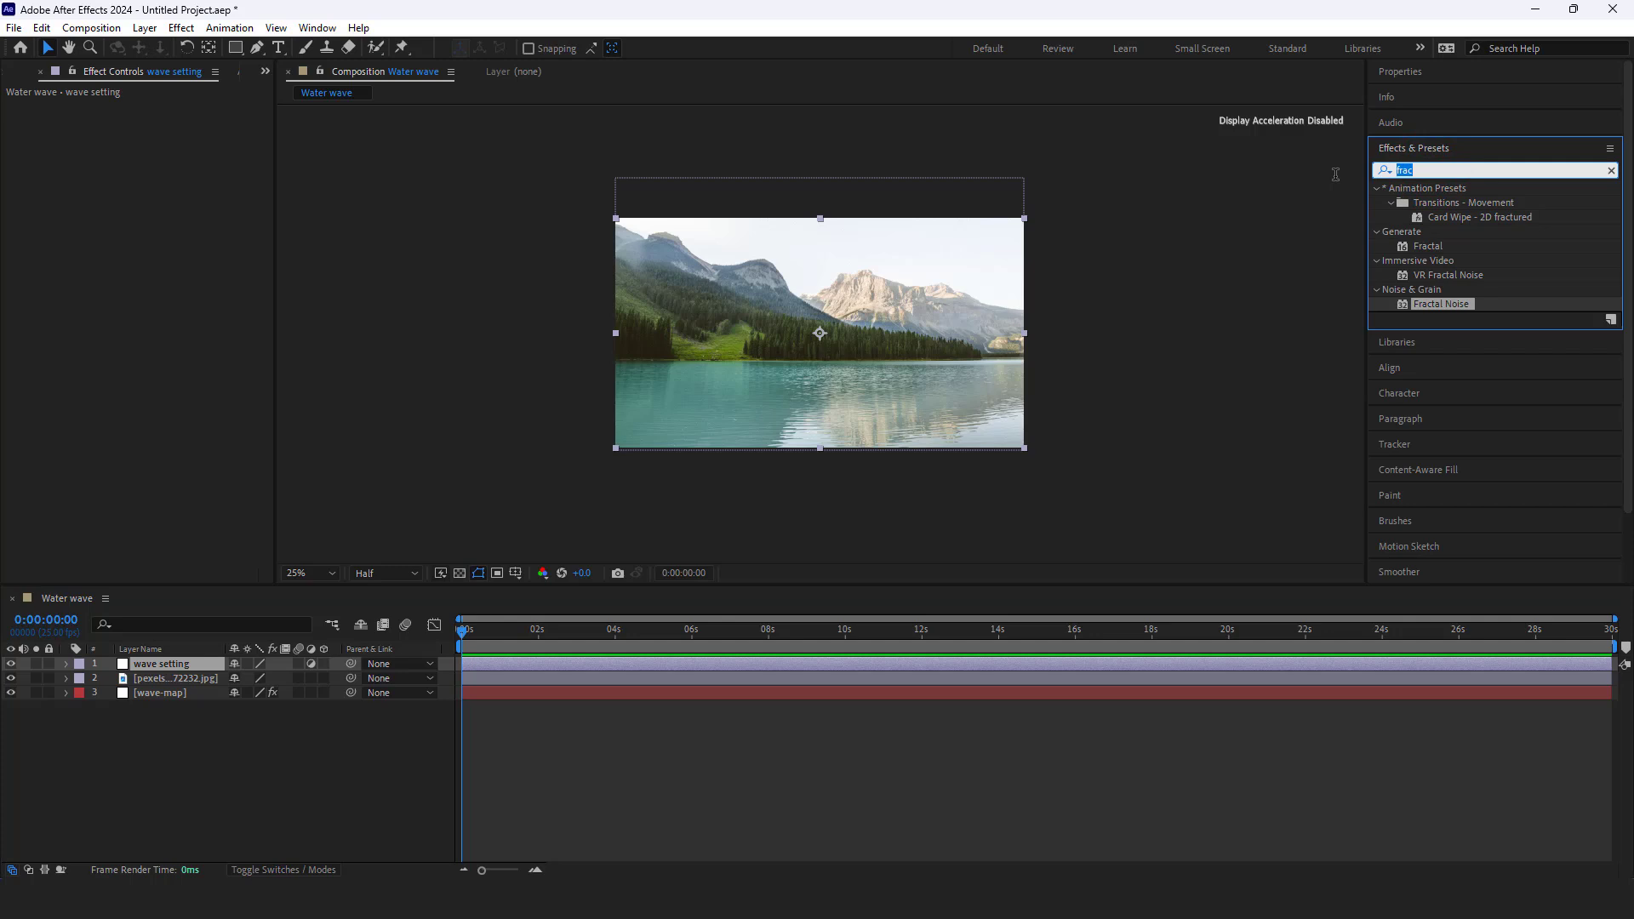
pyautogui.write('dis')
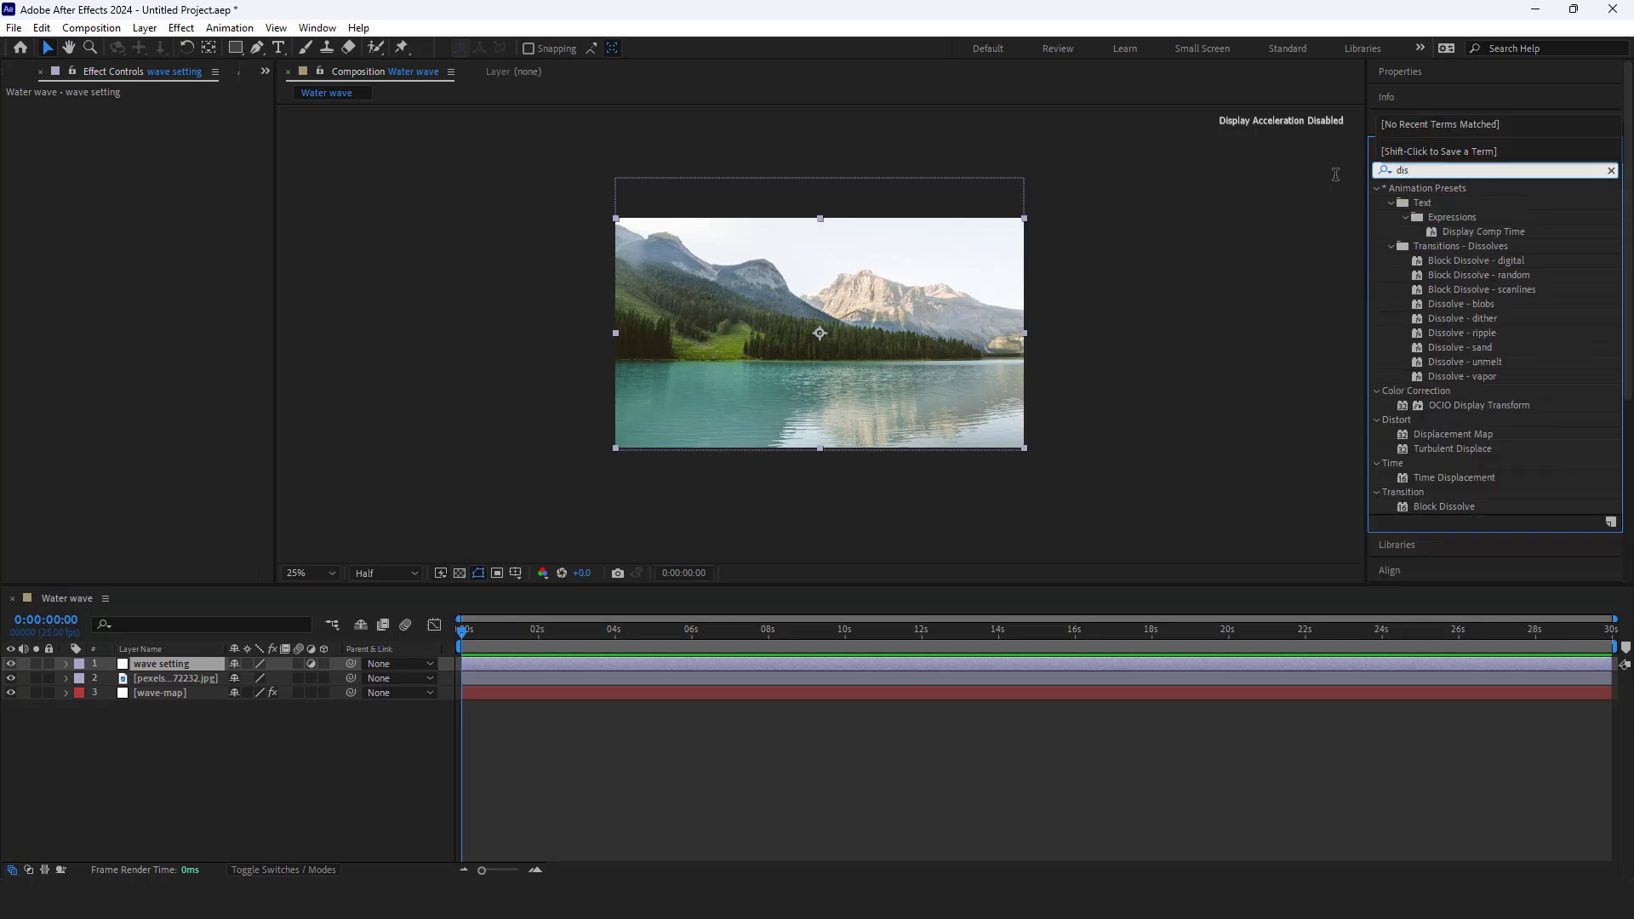
pyautogui.write('pl')
pyautogui.click(1470, 291)
pyautogui.moveTo(409, 540); pyautogui.dragTo(174, 664)
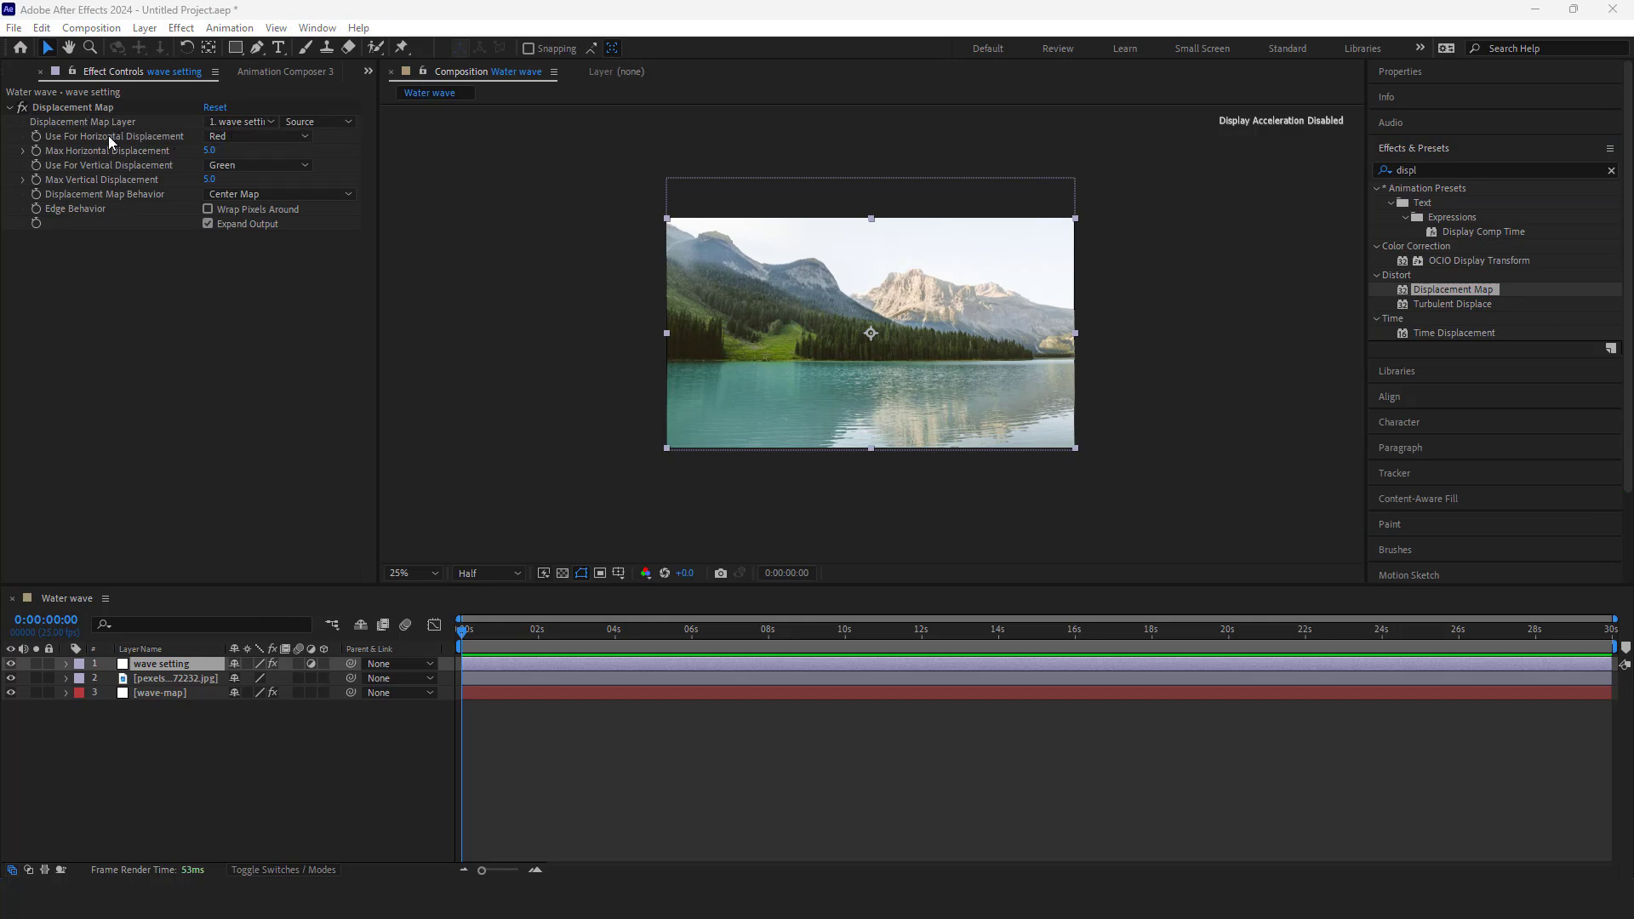
pyautogui.click(257, 122)
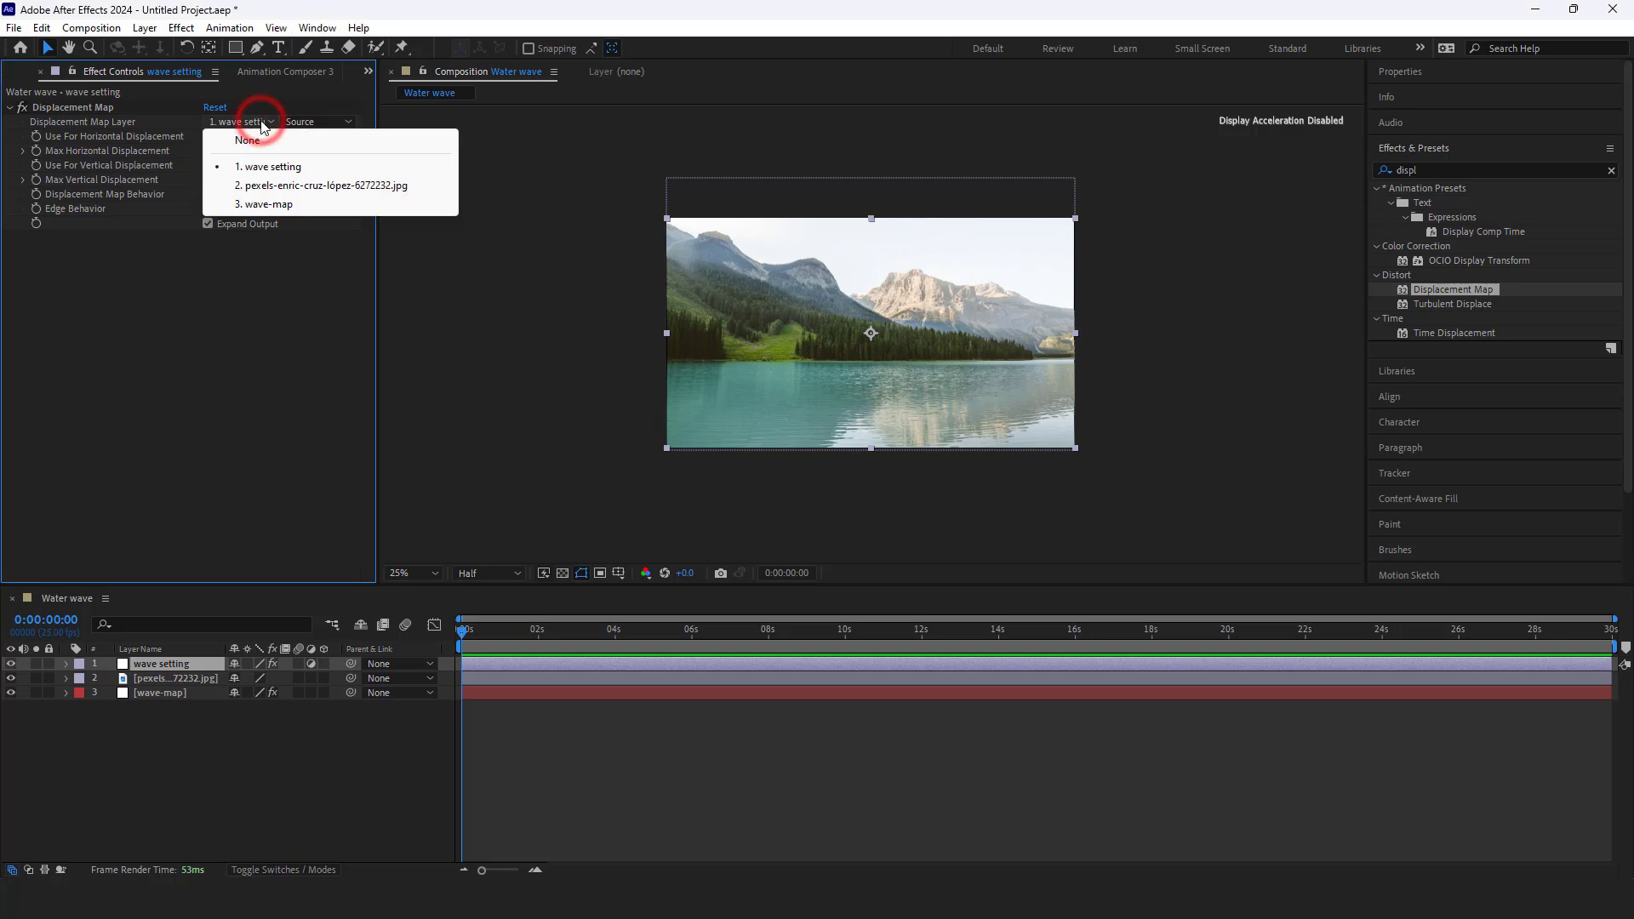
pyautogui.click(254, 205)
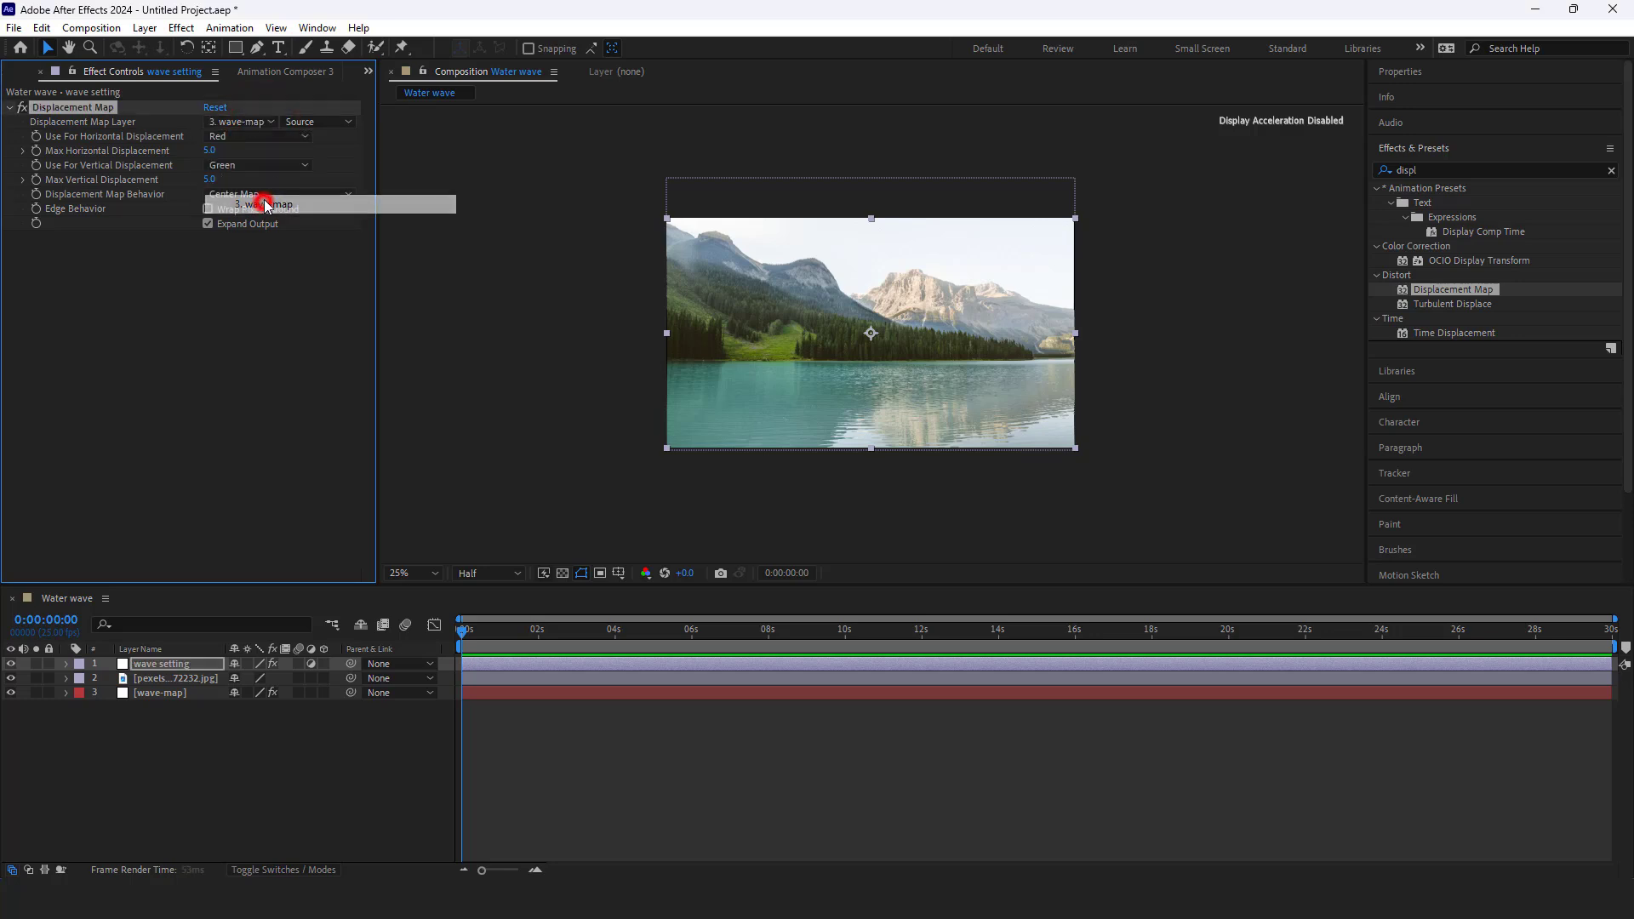
# Set the Displacement Map source to Effects & Masks, horizontal displacement to Luminance, and Max Horizontal Displacement to 150
pyautogui.click(293, 124)
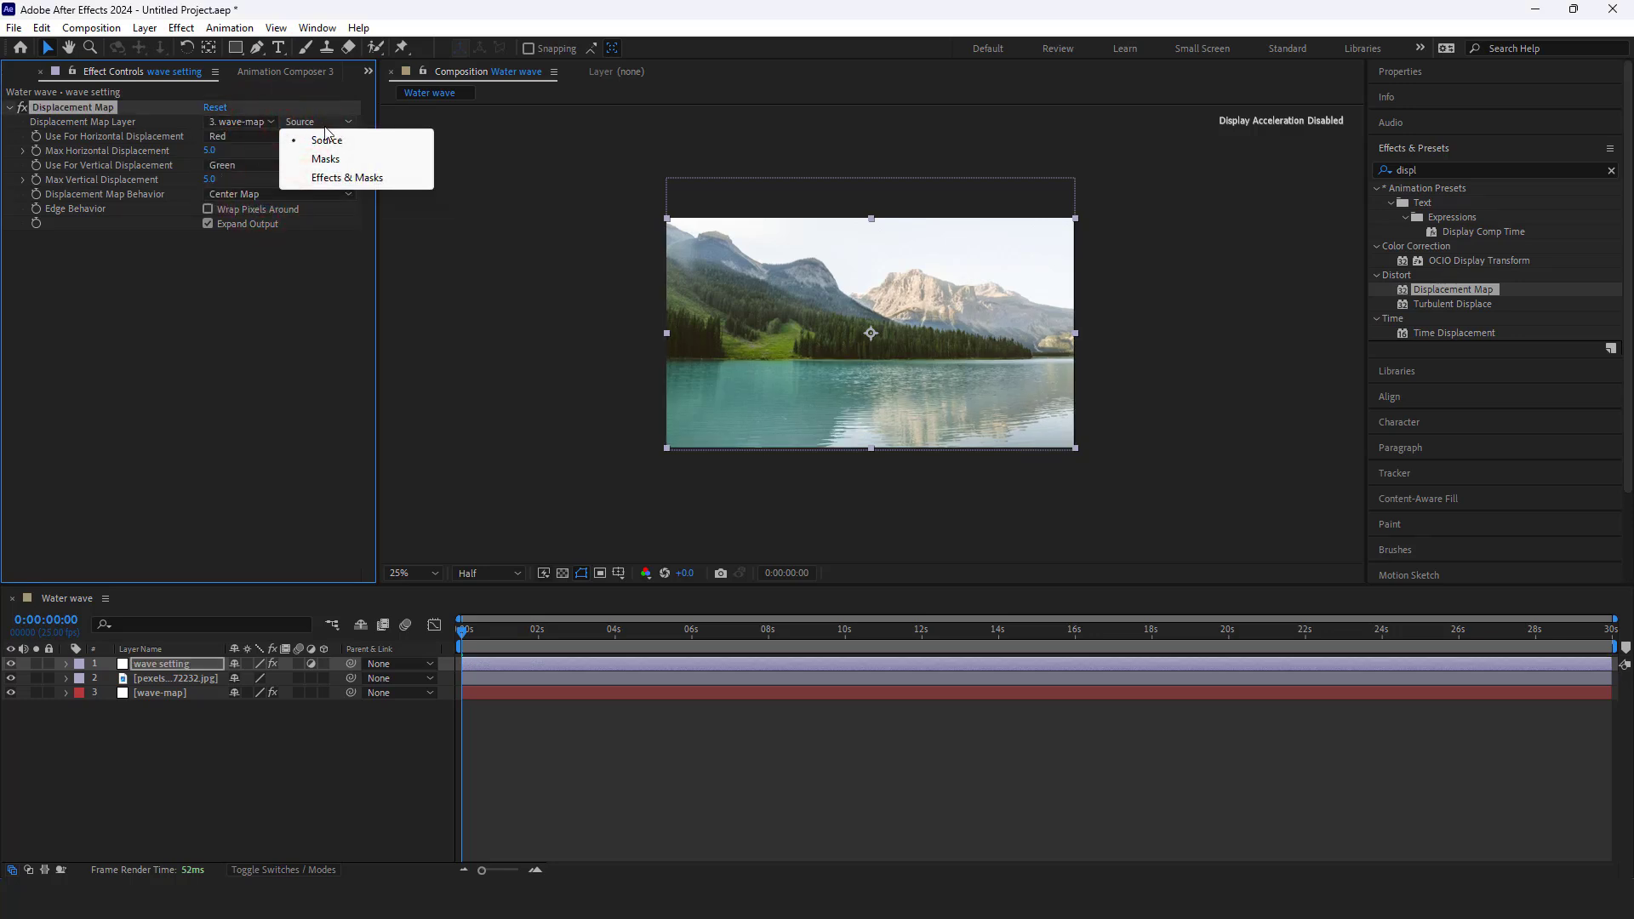
pyautogui.click(343, 178)
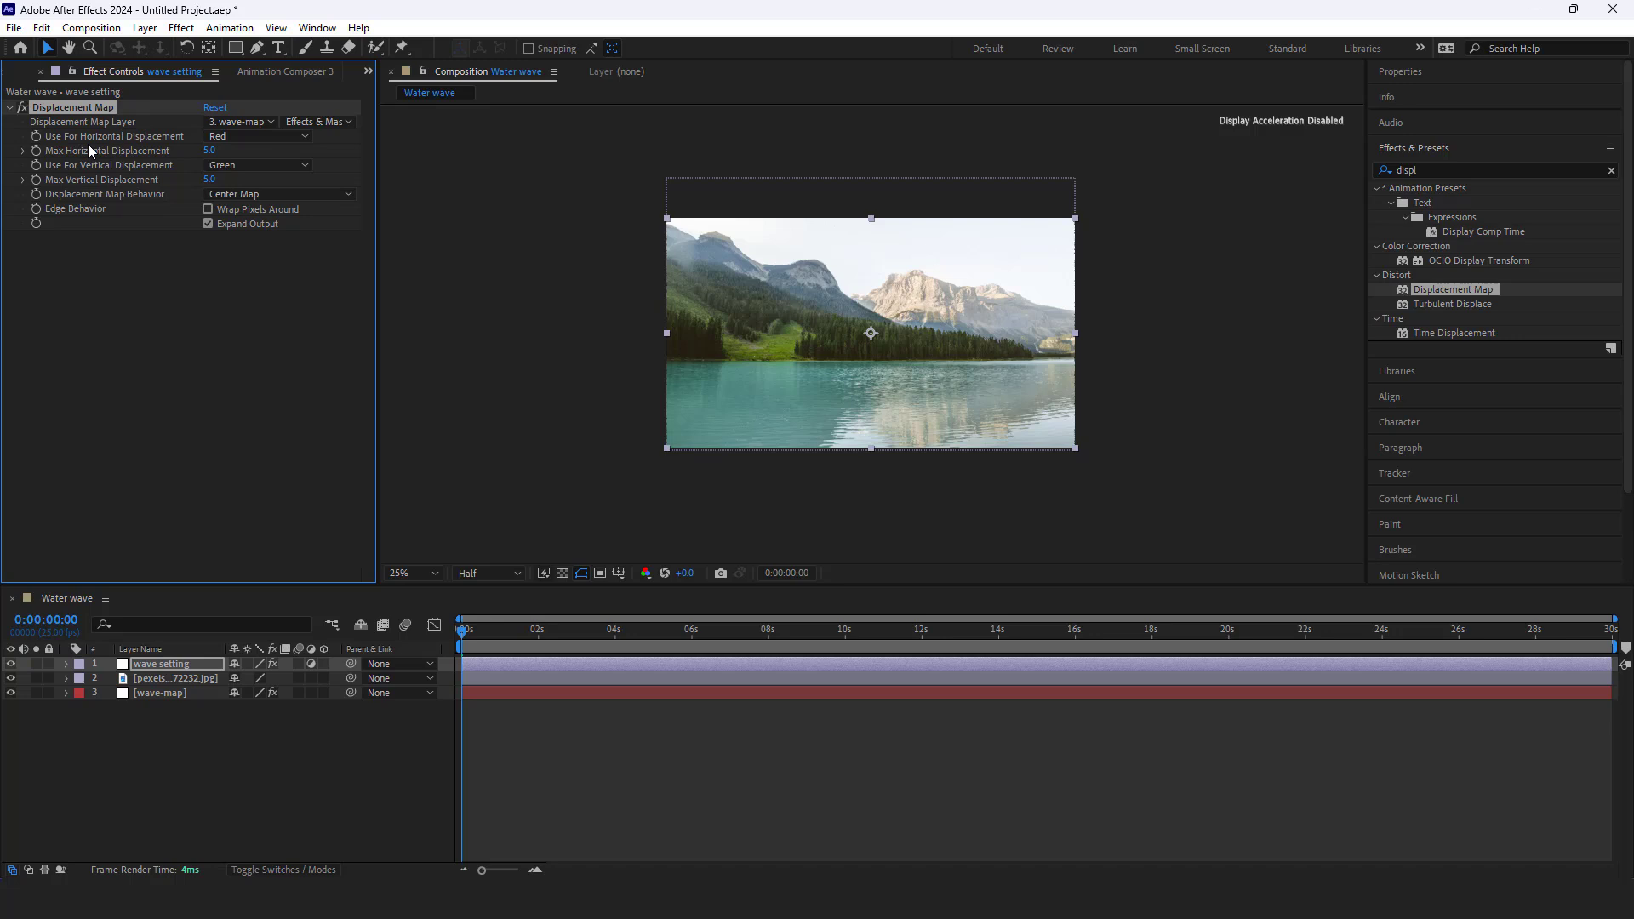
pyautogui.click(252, 140)
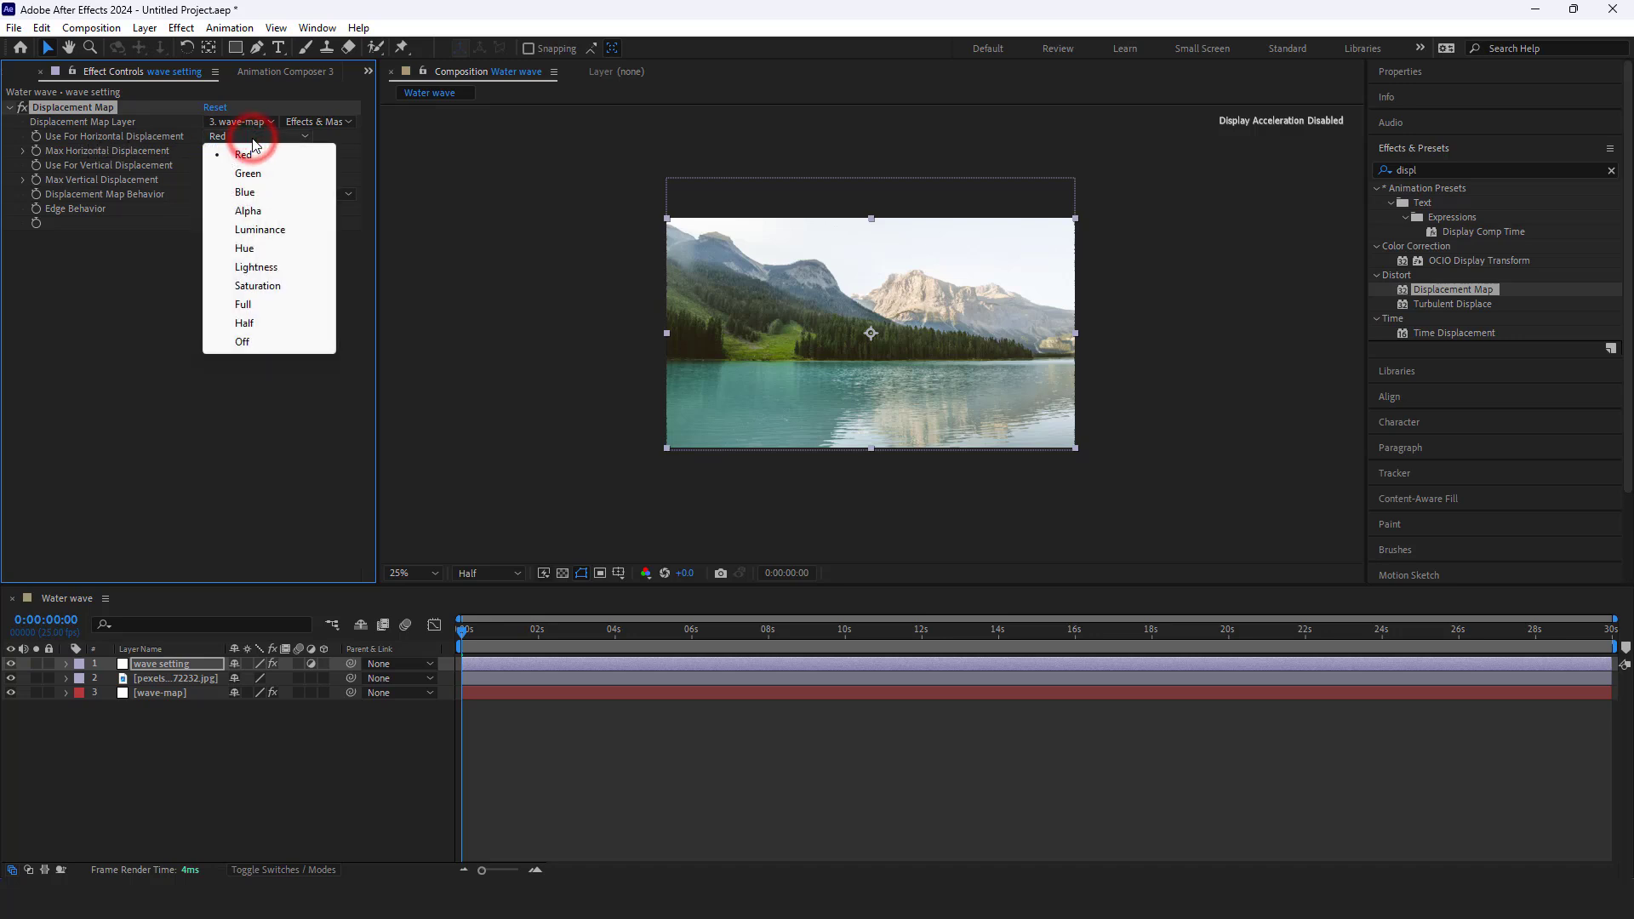
pyautogui.click(260, 229)
pyautogui.click(214, 153)
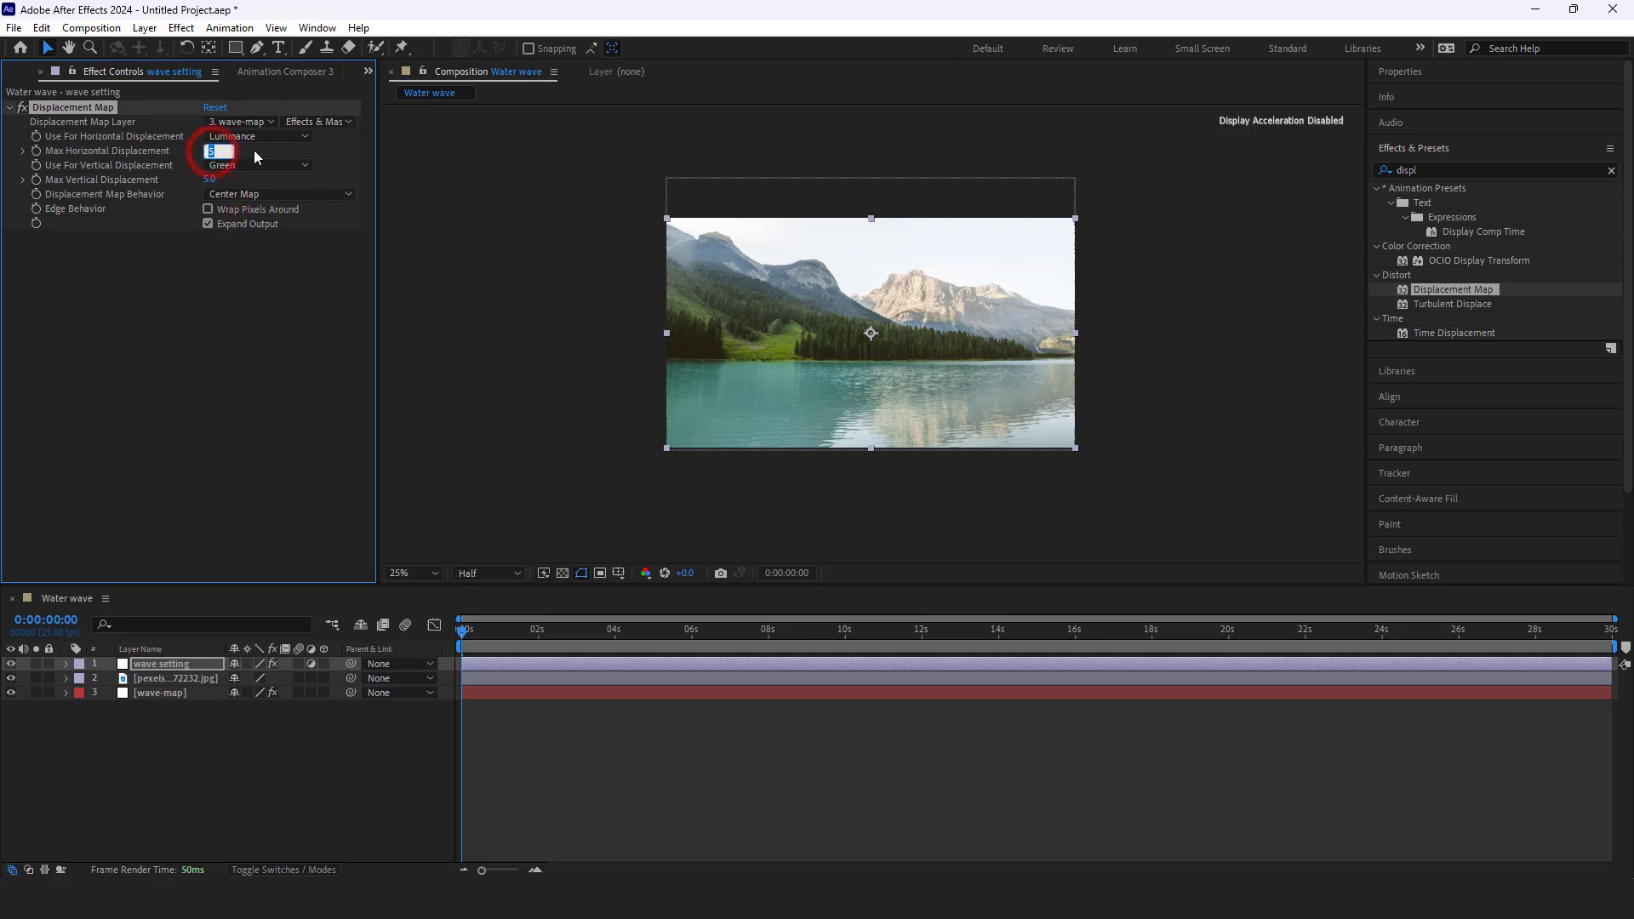
pyautogui.press('Return')
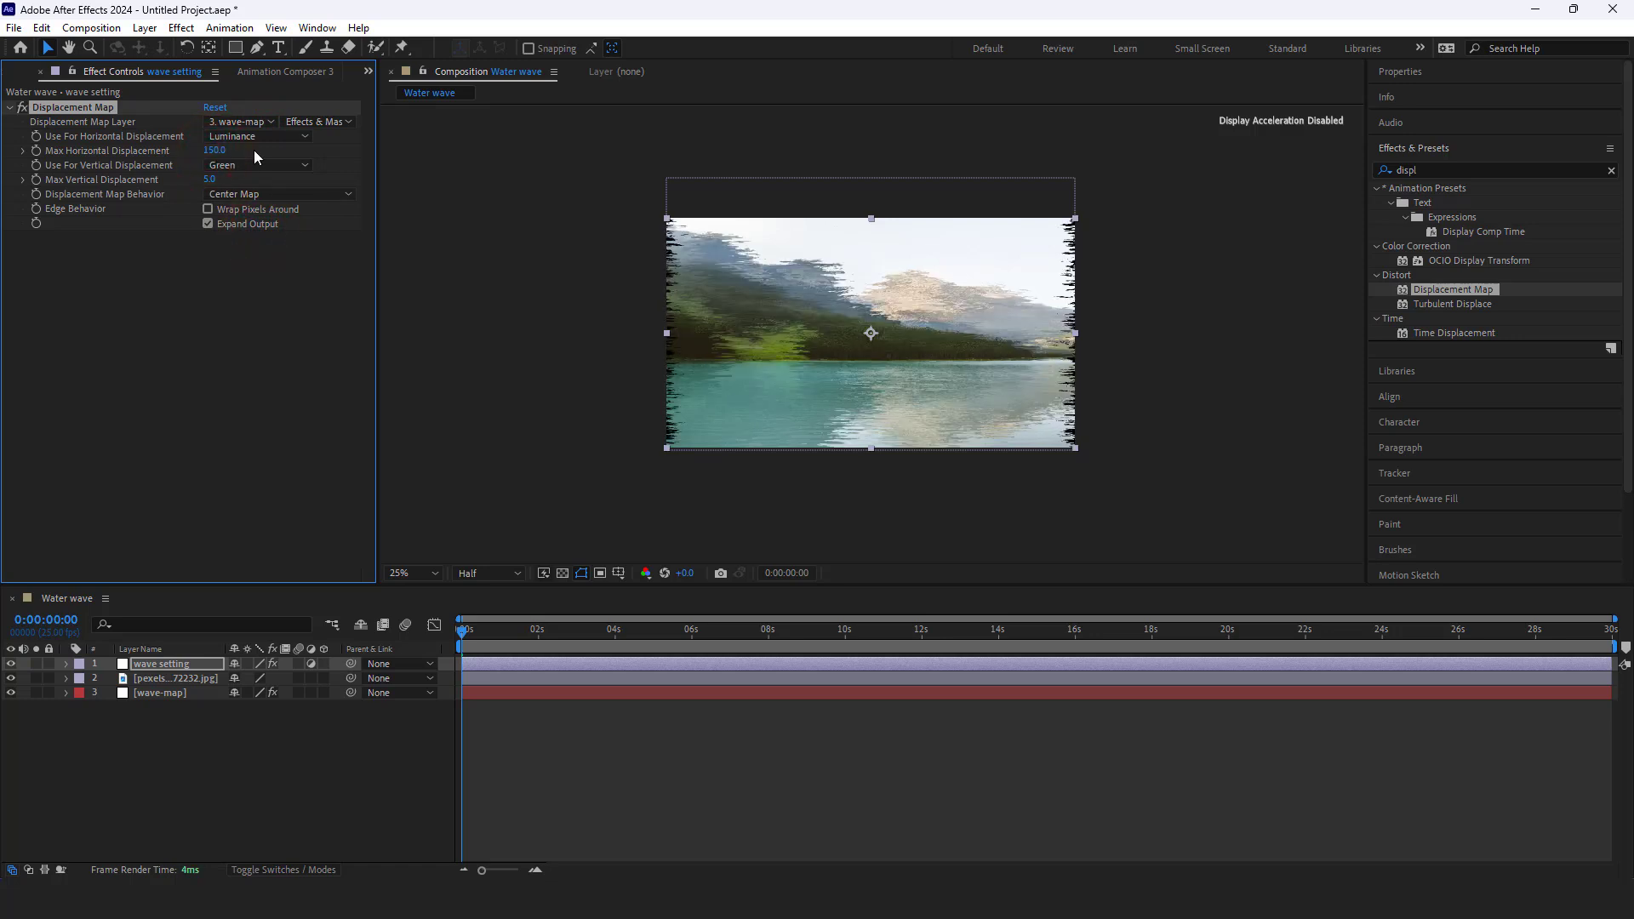
# Set the Displacement Map's vertical displacement to use Luminance and its Max Vertical Displacement to 150
pyautogui.click(252, 166)
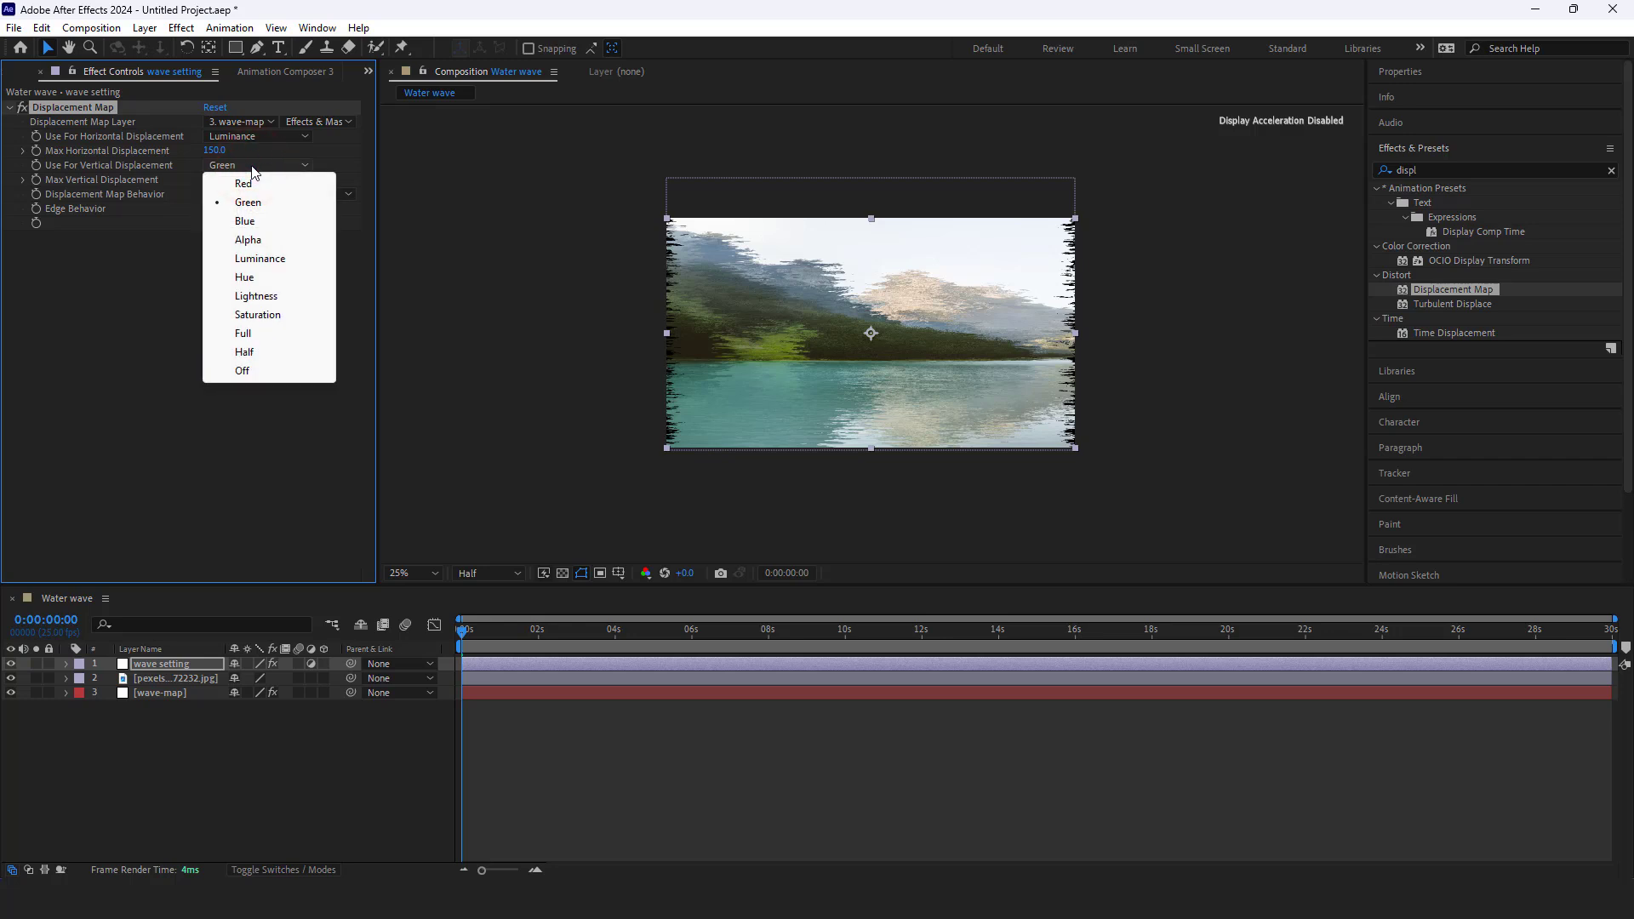
pyautogui.click(269, 260)
pyautogui.click(210, 180)
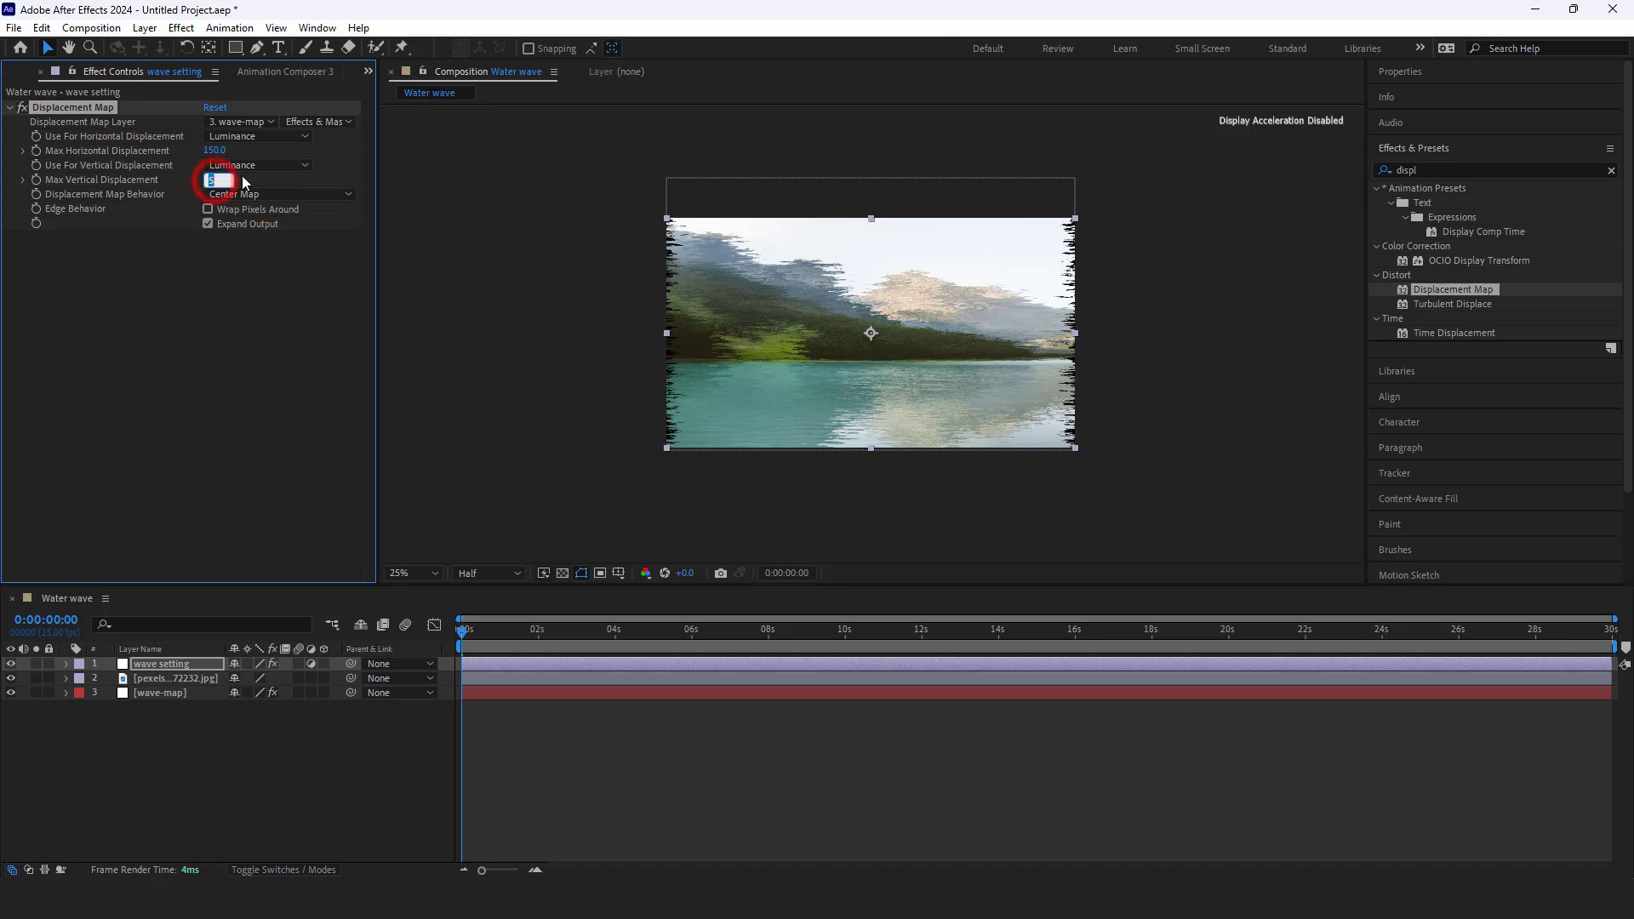
pyautogui.write('150')
pyautogui.press('Return')
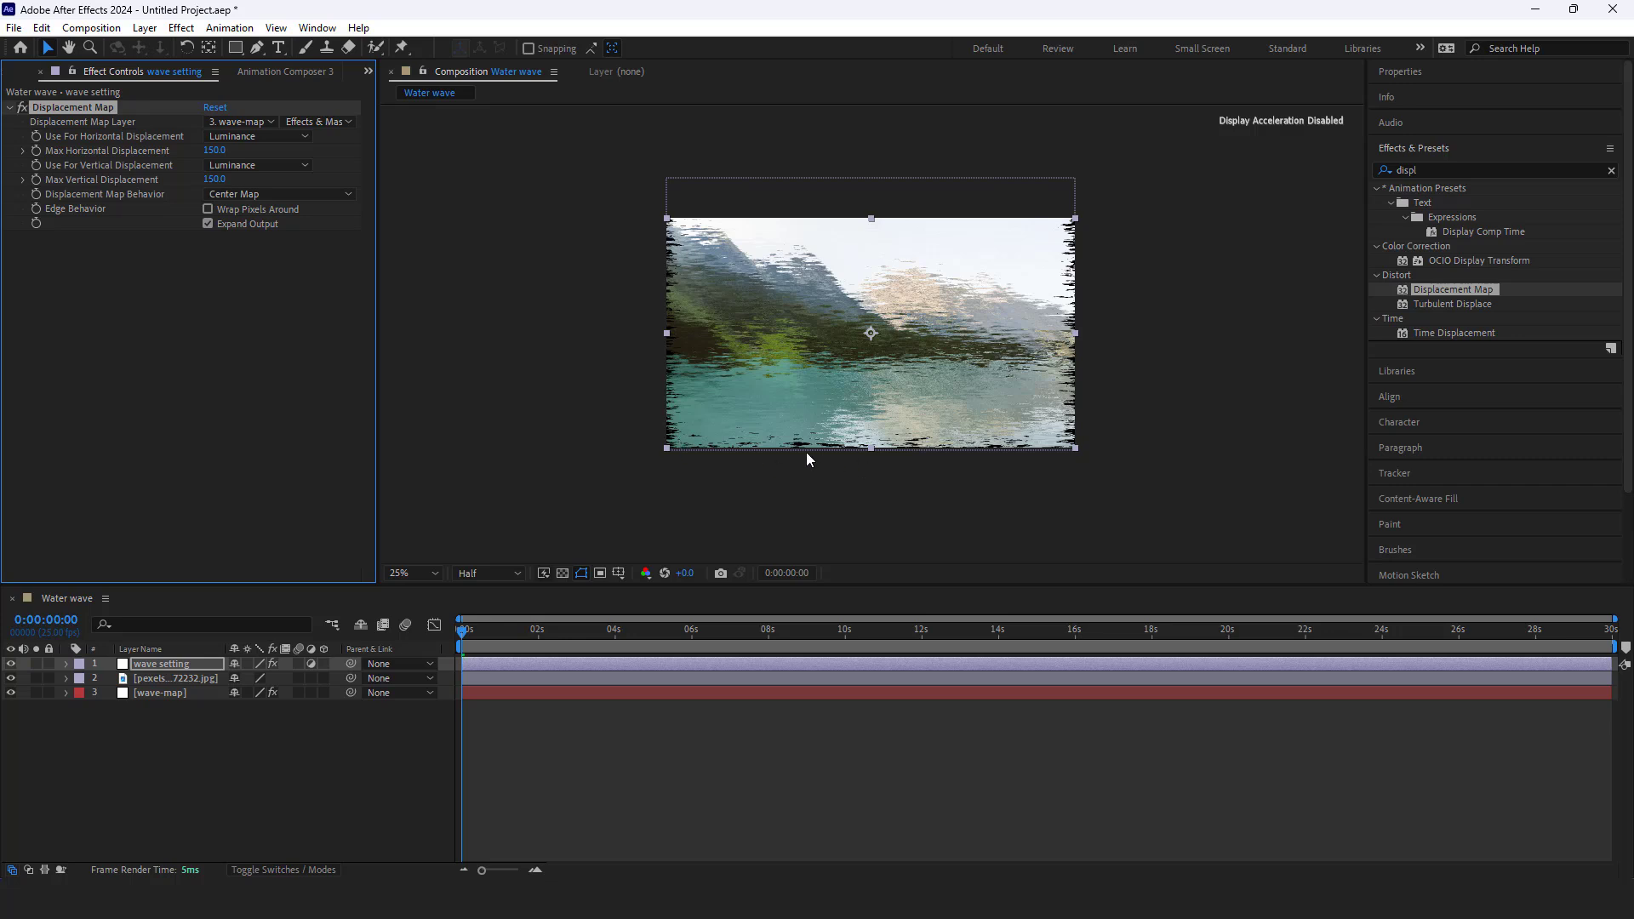
# Apply the Motion Tile effect to the wave setting layer and move it above Displacement Map in the effect order
pyautogui.click(1464, 170)
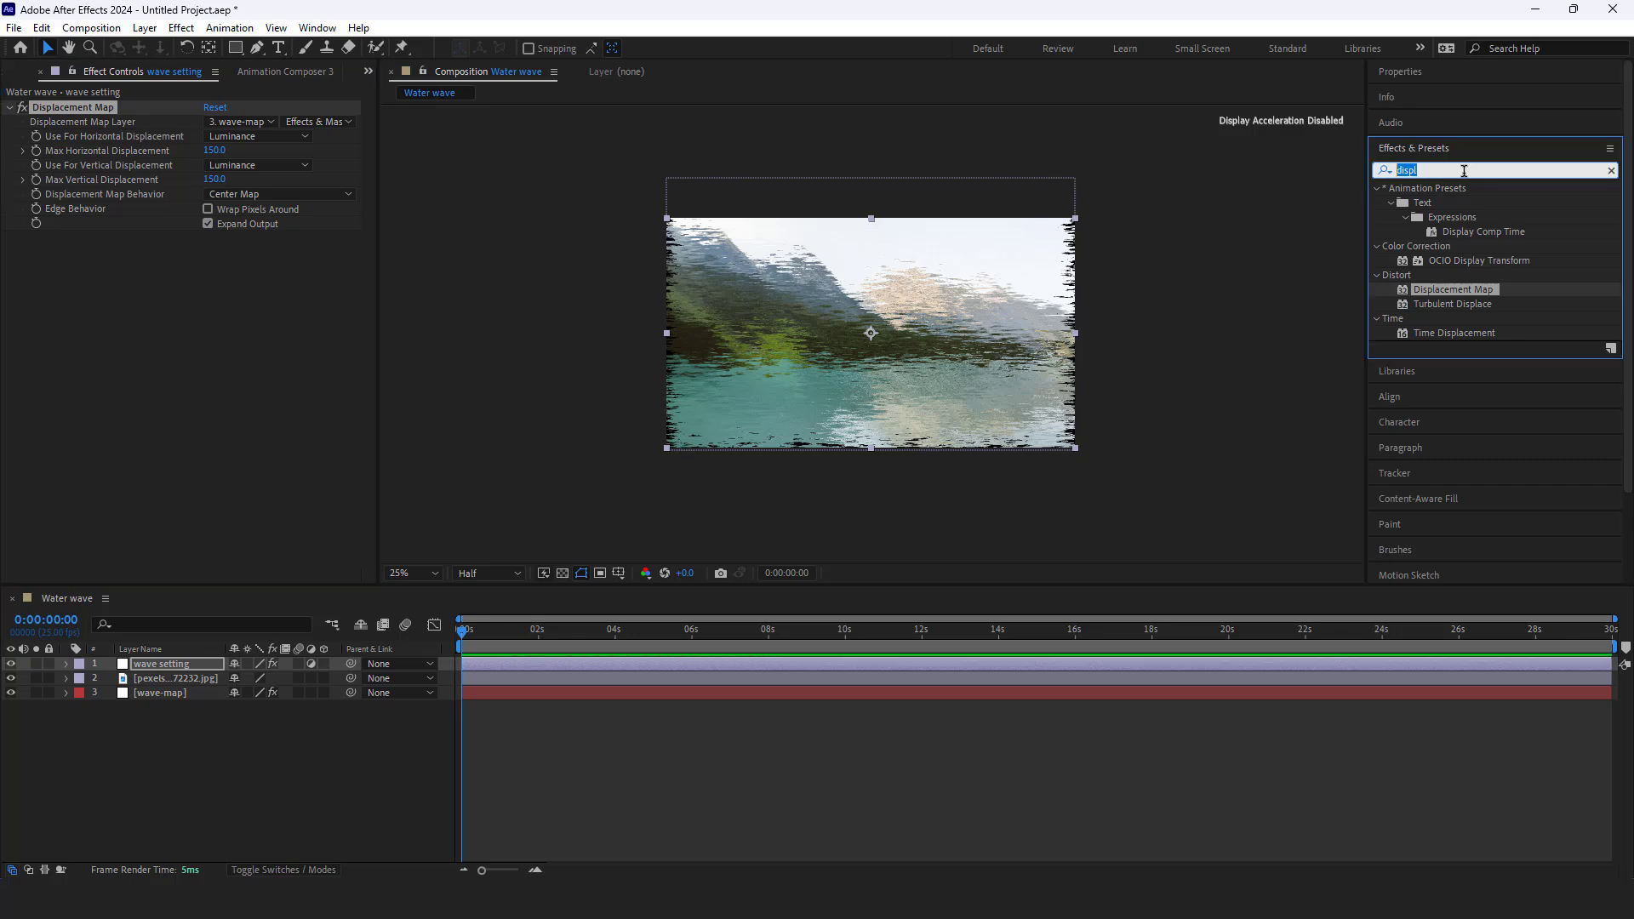
pyautogui.click(1464, 170)
pyautogui.write('motion')
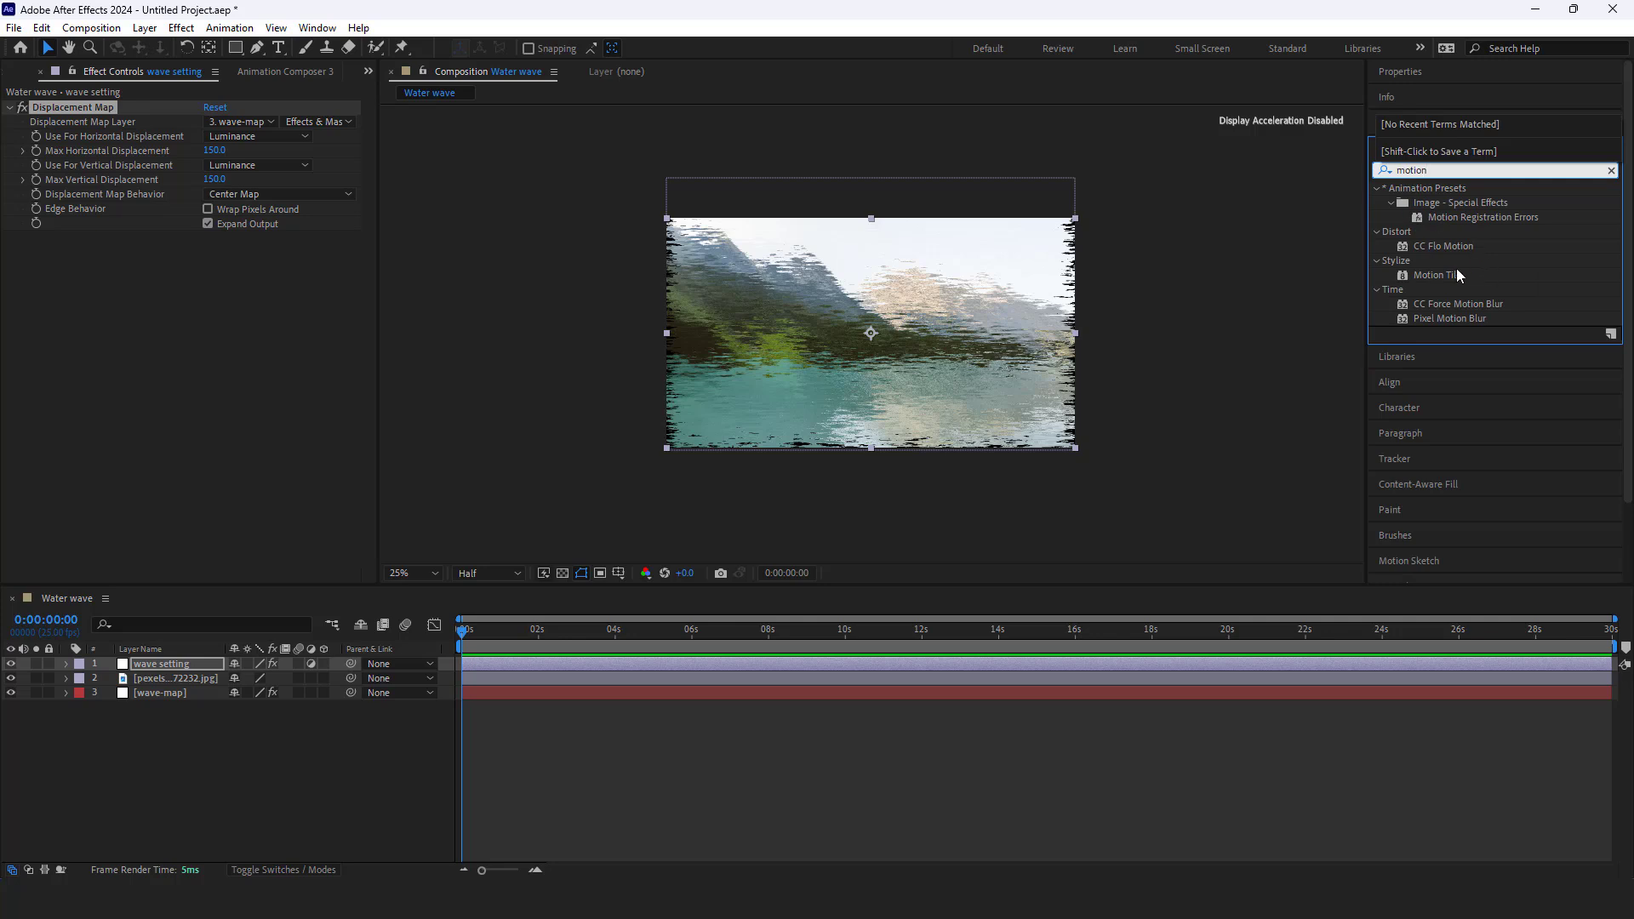
pyautogui.moveTo(1439, 278)
pyautogui.mouseDown()
pyautogui.moveTo(288, 336)
pyautogui.moveTo(339, 379)
pyautogui.moveTo(270, 375)
pyautogui.moveTo(302, 375)
pyautogui.mouseUp()
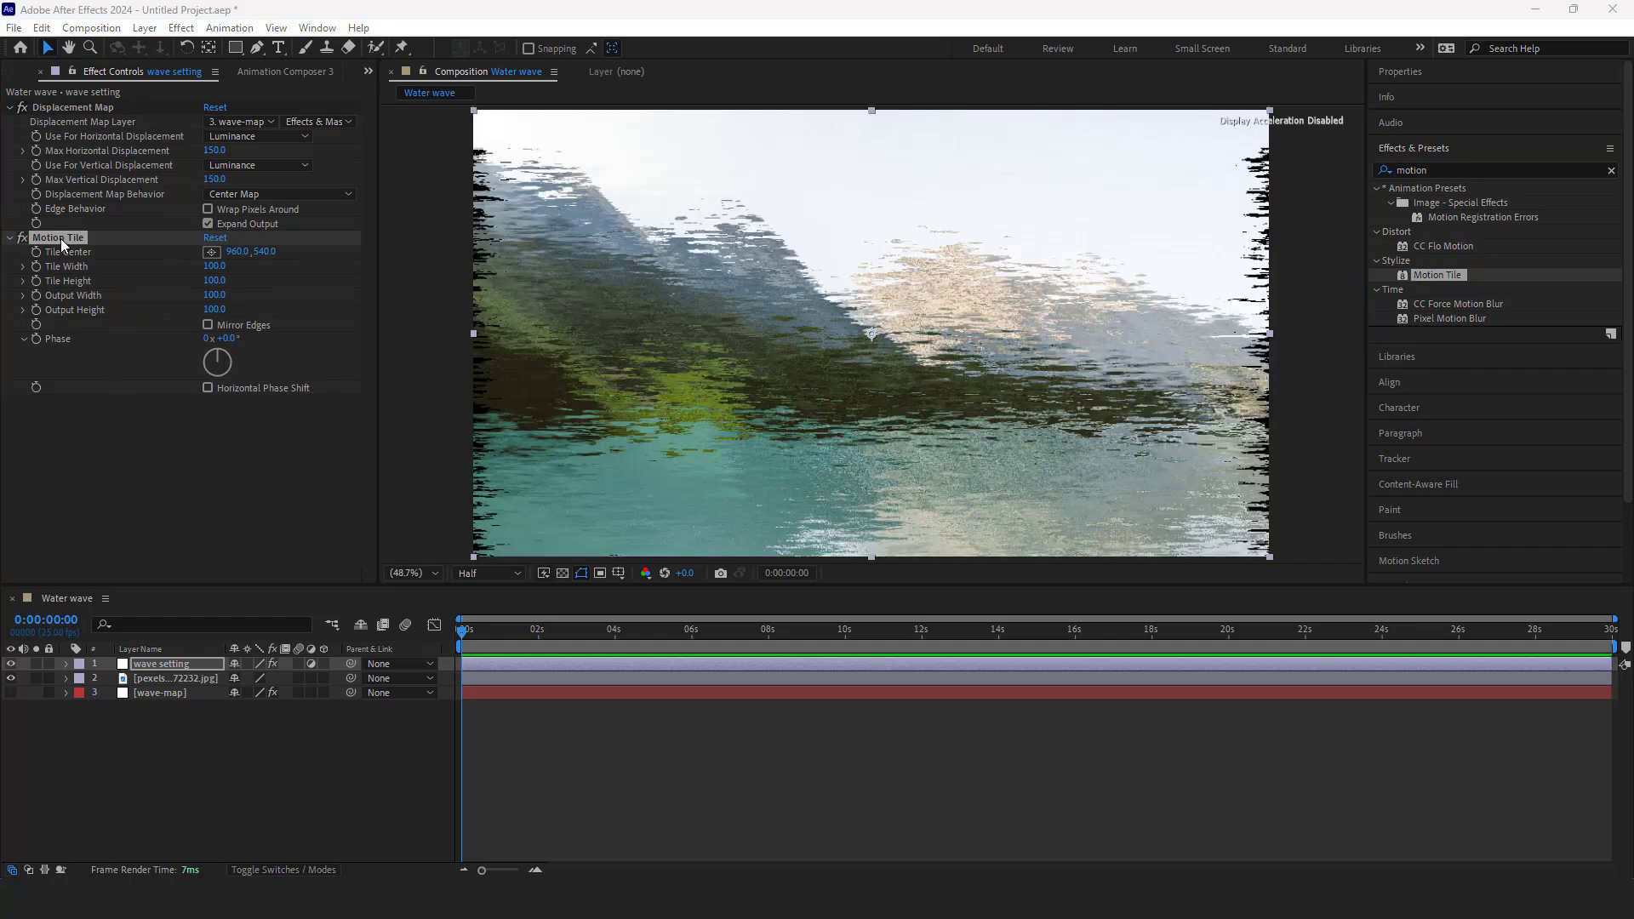
pyautogui.moveTo(57, 238); pyautogui.dragTo(60, 102)
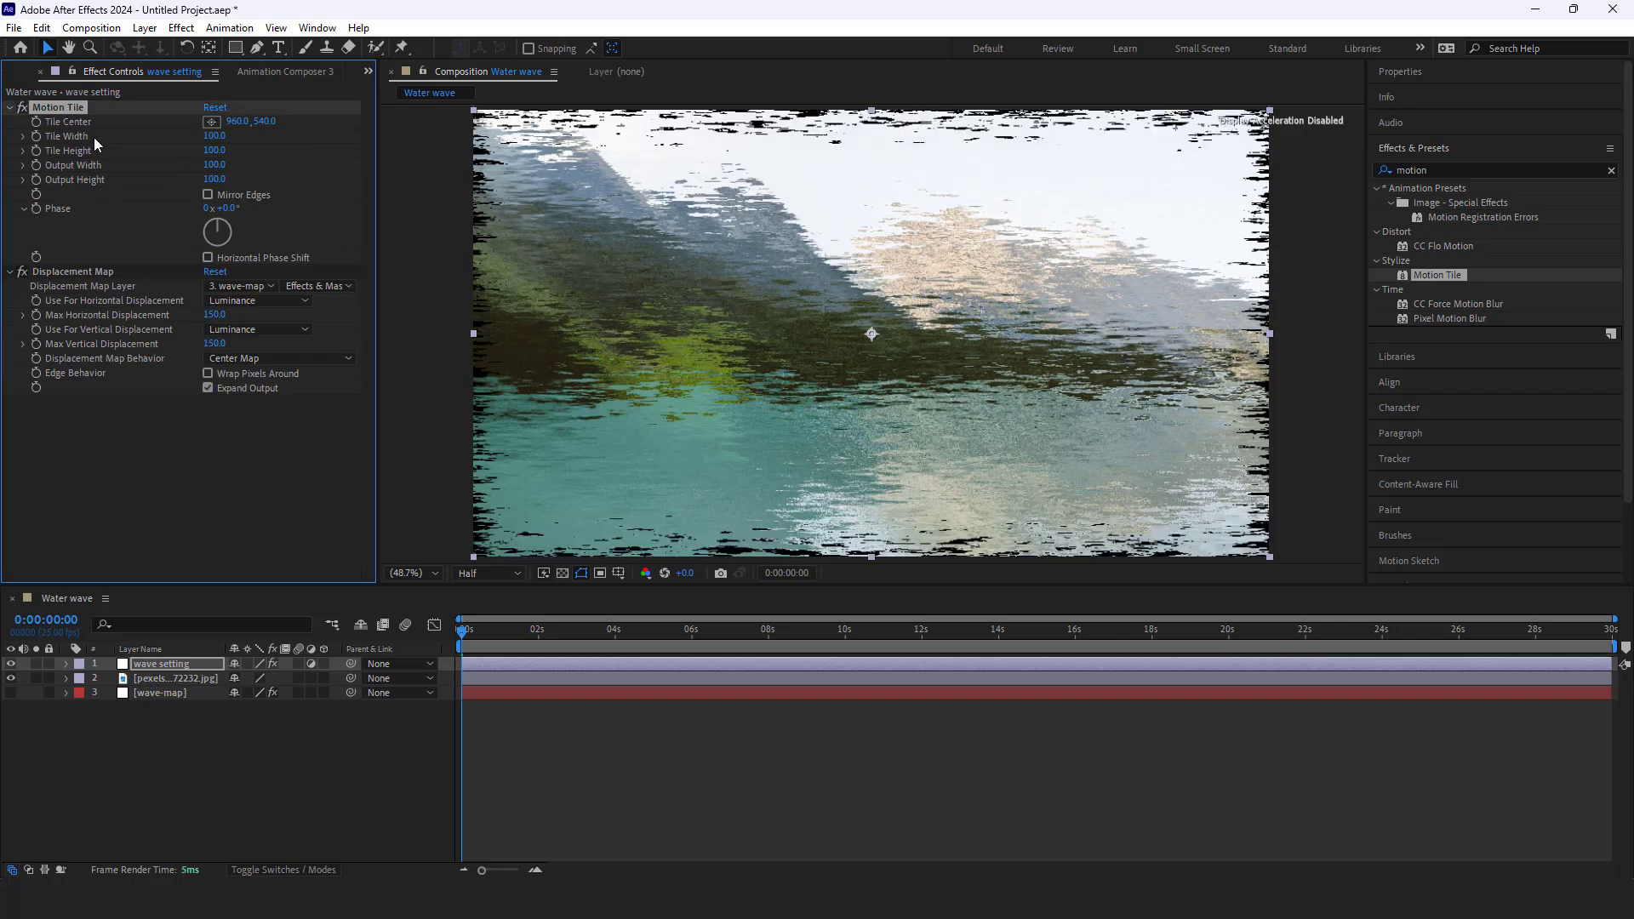
# Enable Mirror Edges in Motion Tile, set Output Width and Output Height to 150, and collapse both effects
pyautogui.click(206, 196)
pyautogui.click(215, 166)
pyautogui.write('150')
pyautogui.press('Return')
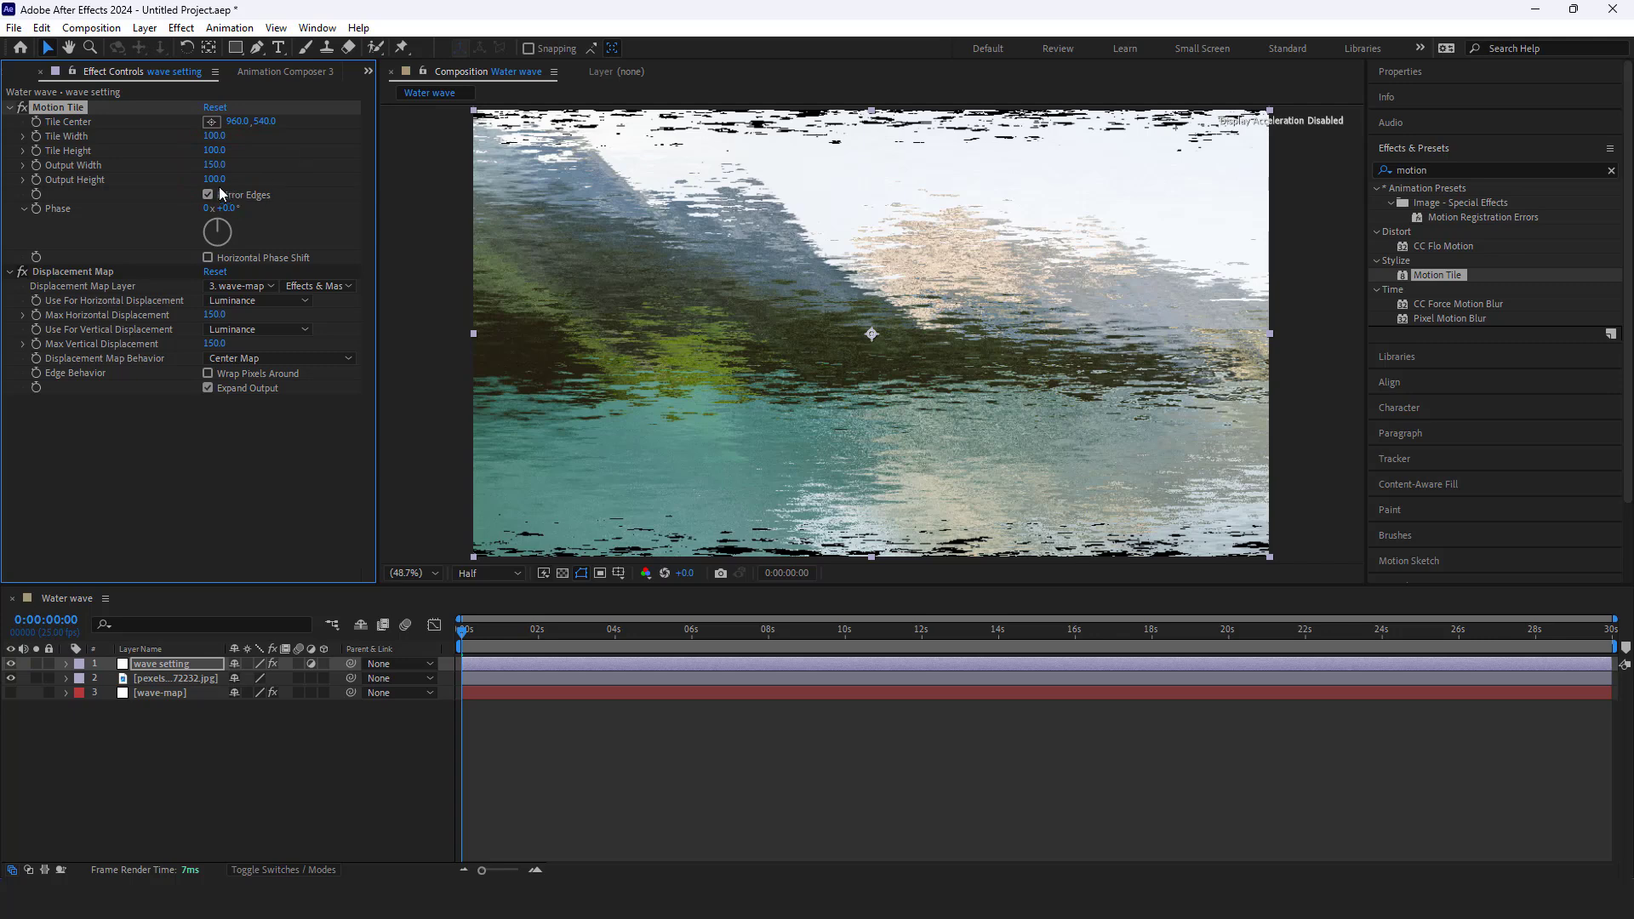
pyautogui.click(221, 181)
pyautogui.write('150')
pyautogui.press('Return')
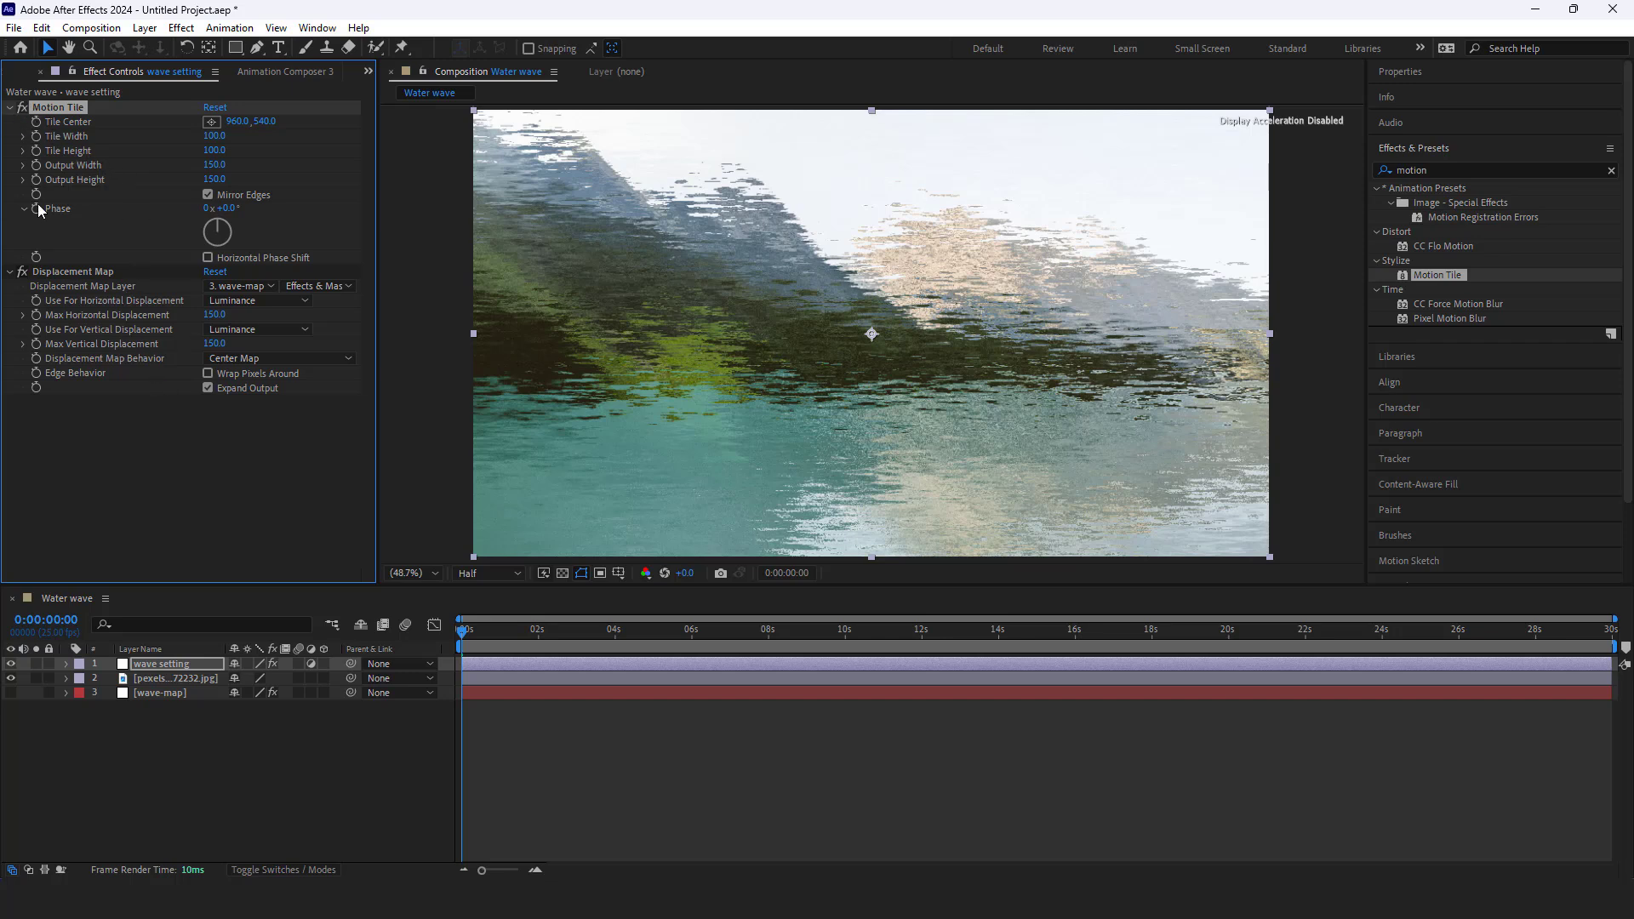
pyautogui.click(10, 272)
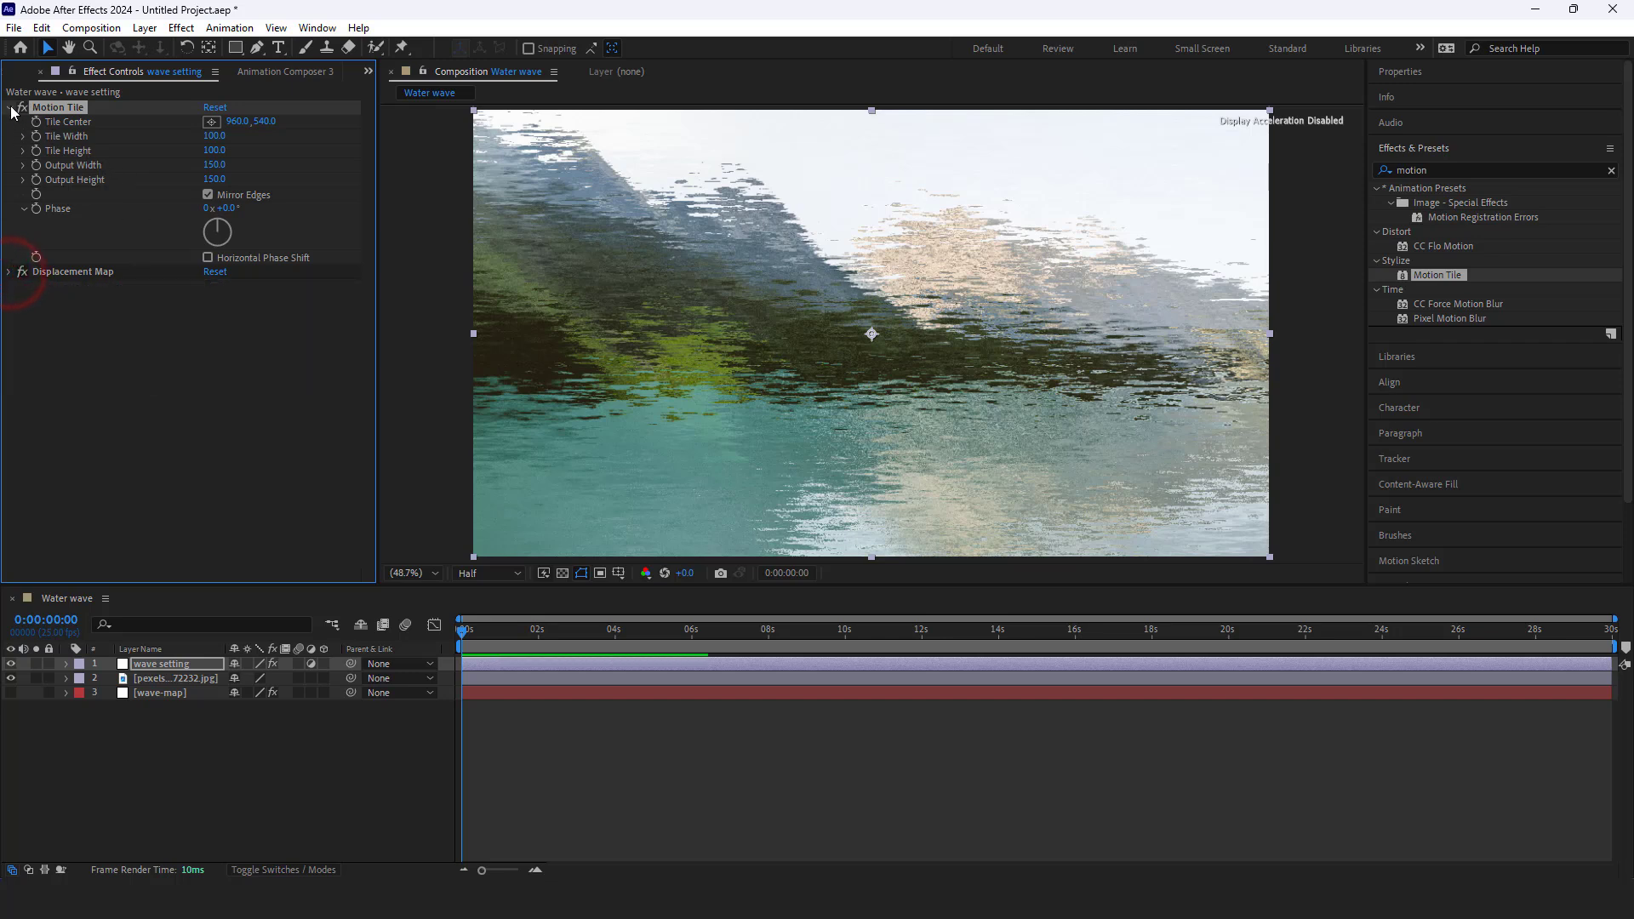
pyautogui.click(10, 108)
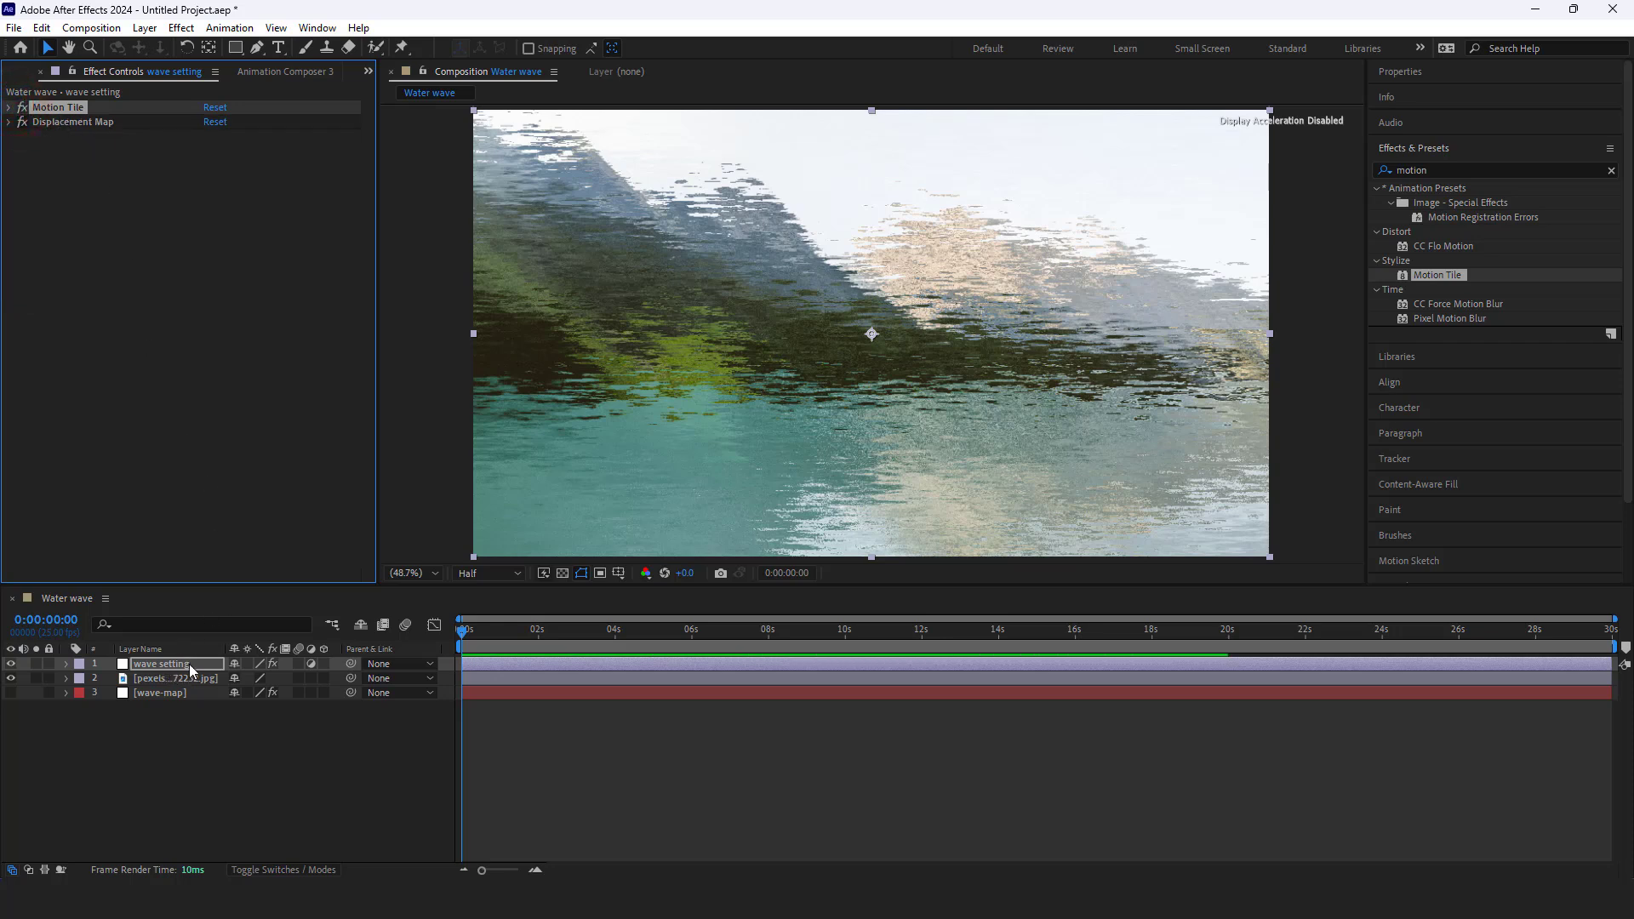
# With the wave setting layer temporarily hidden, draw a Pen mask around the lake water along the shoreline, and preview the waves up to 0:00:07:16
pyautogui.click(10, 664)
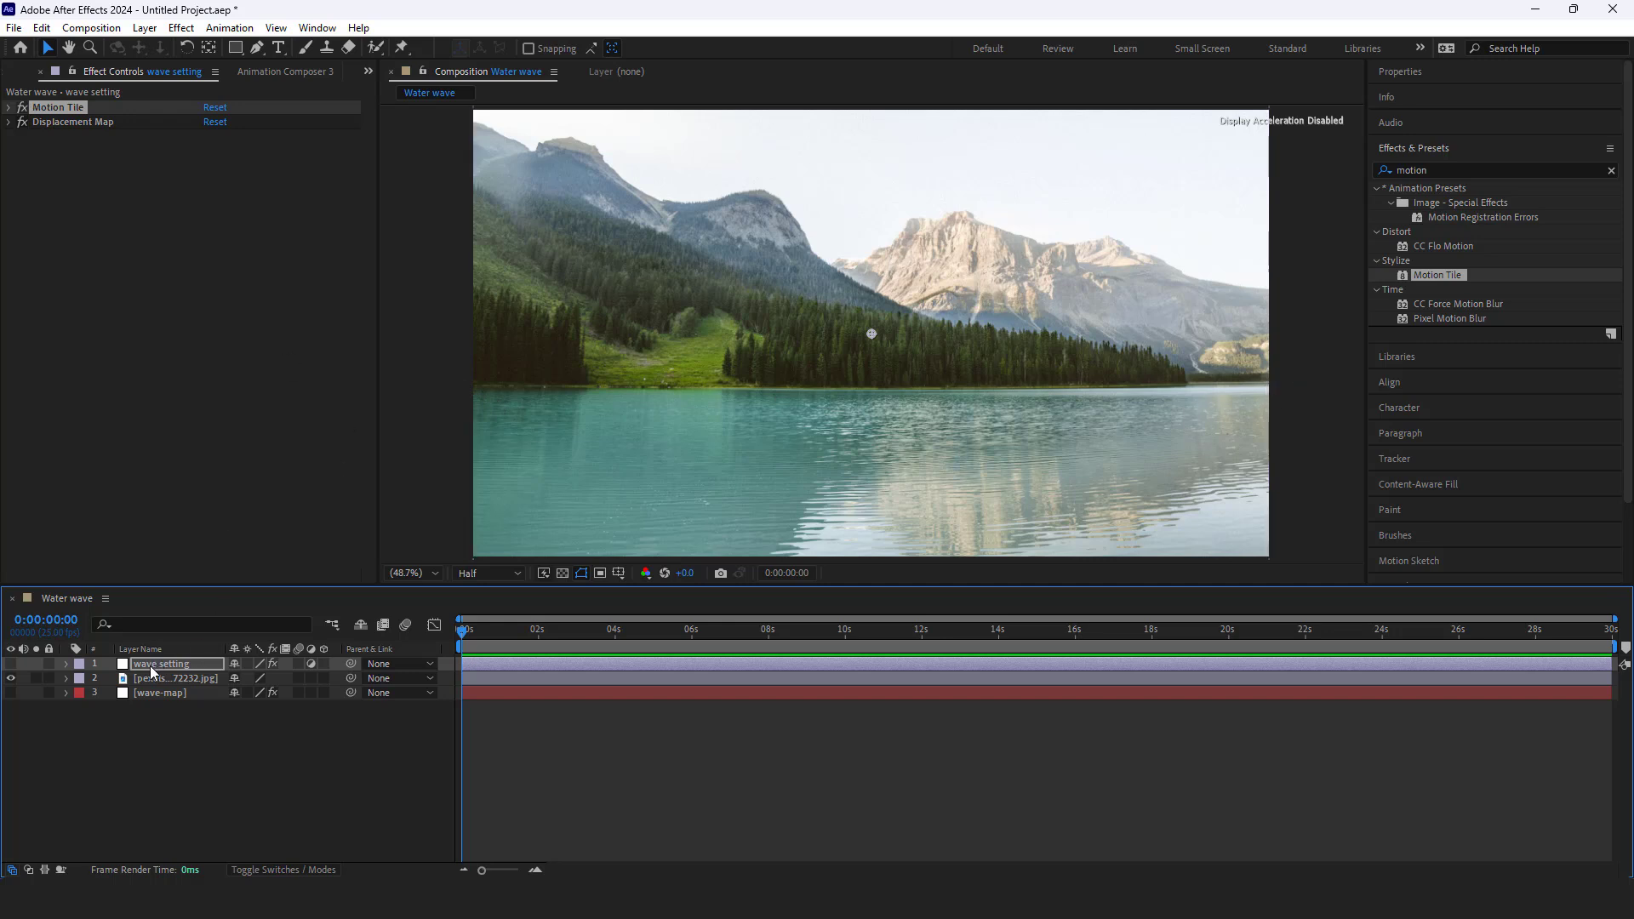
pyautogui.click(256, 46)
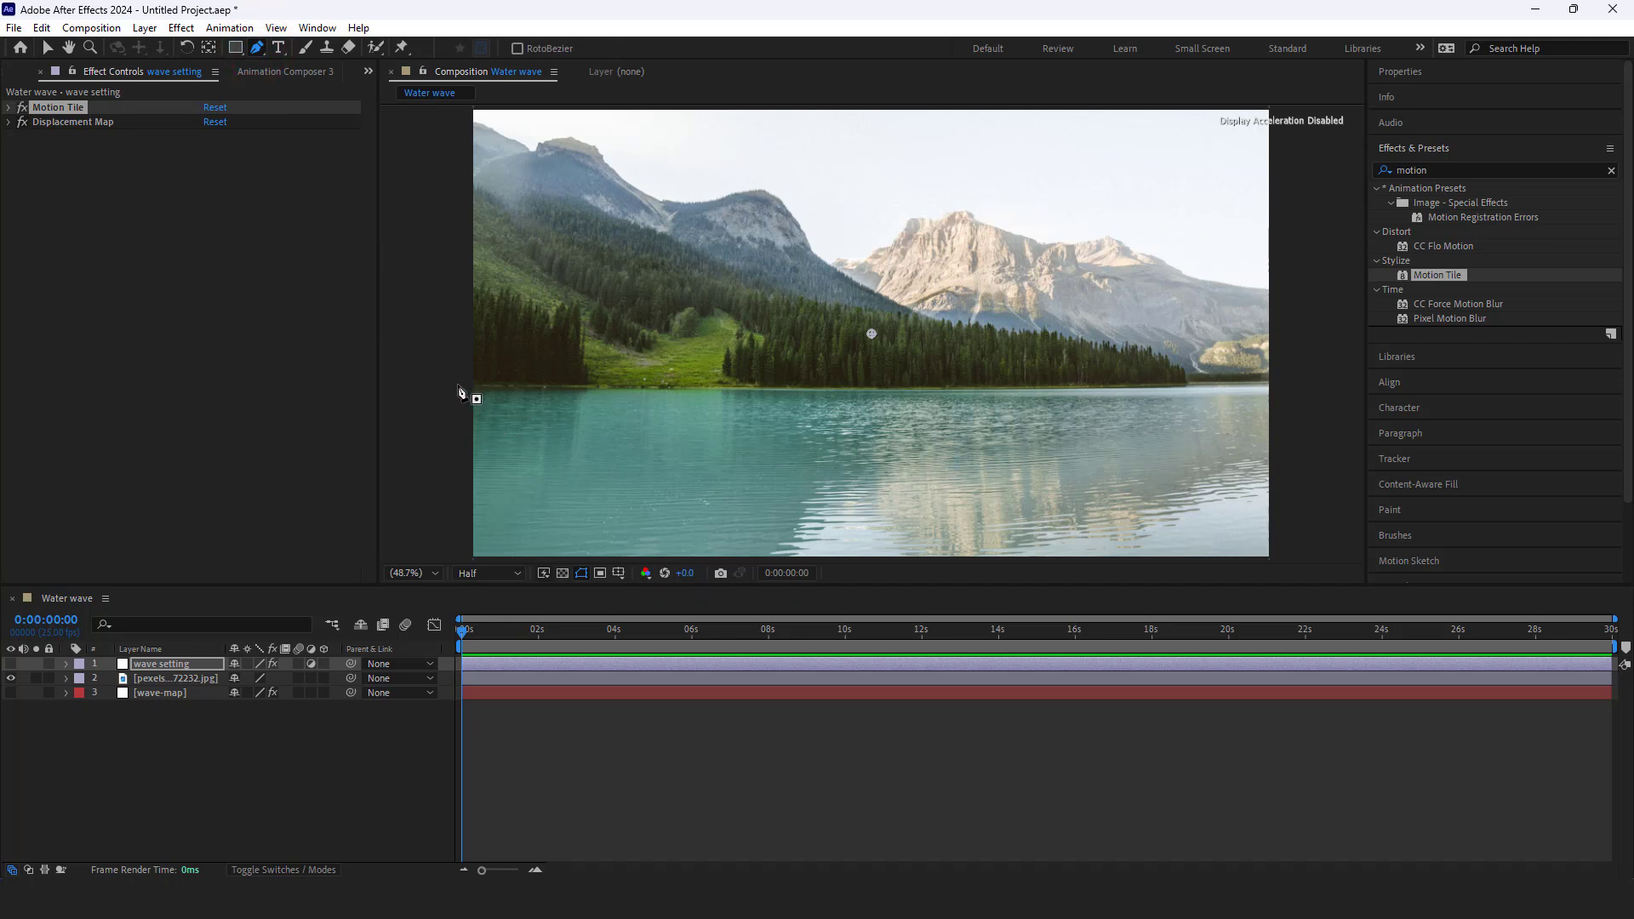
pyautogui.click(457, 387)
pyautogui.click(751, 389)
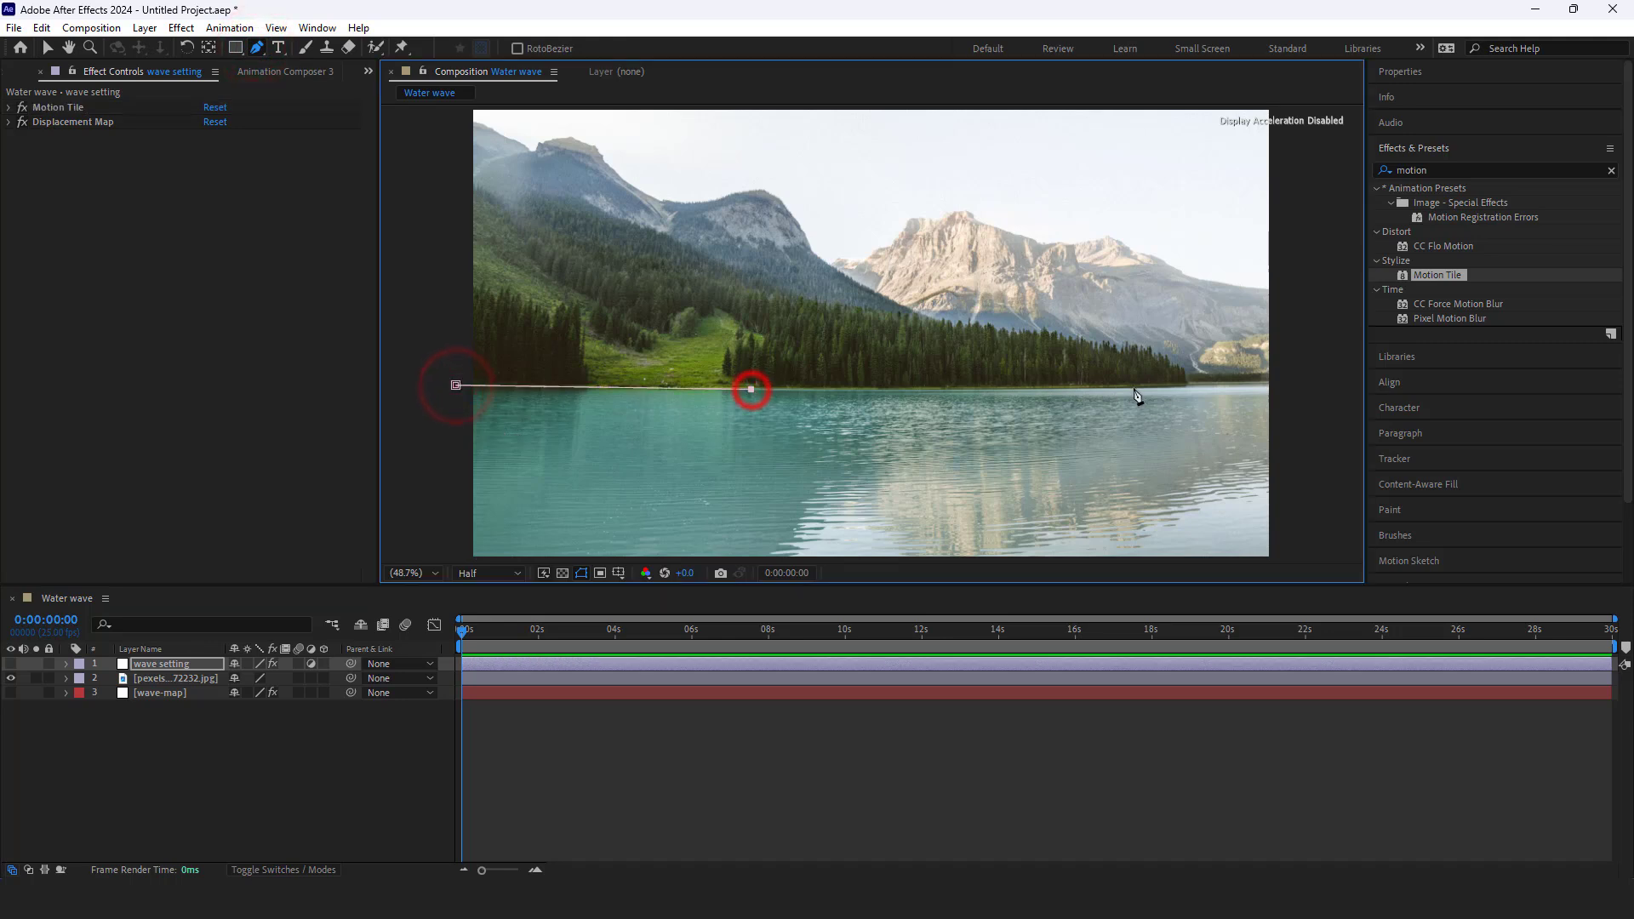
pyautogui.click(1185, 384)
pyautogui.click(1283, 380)
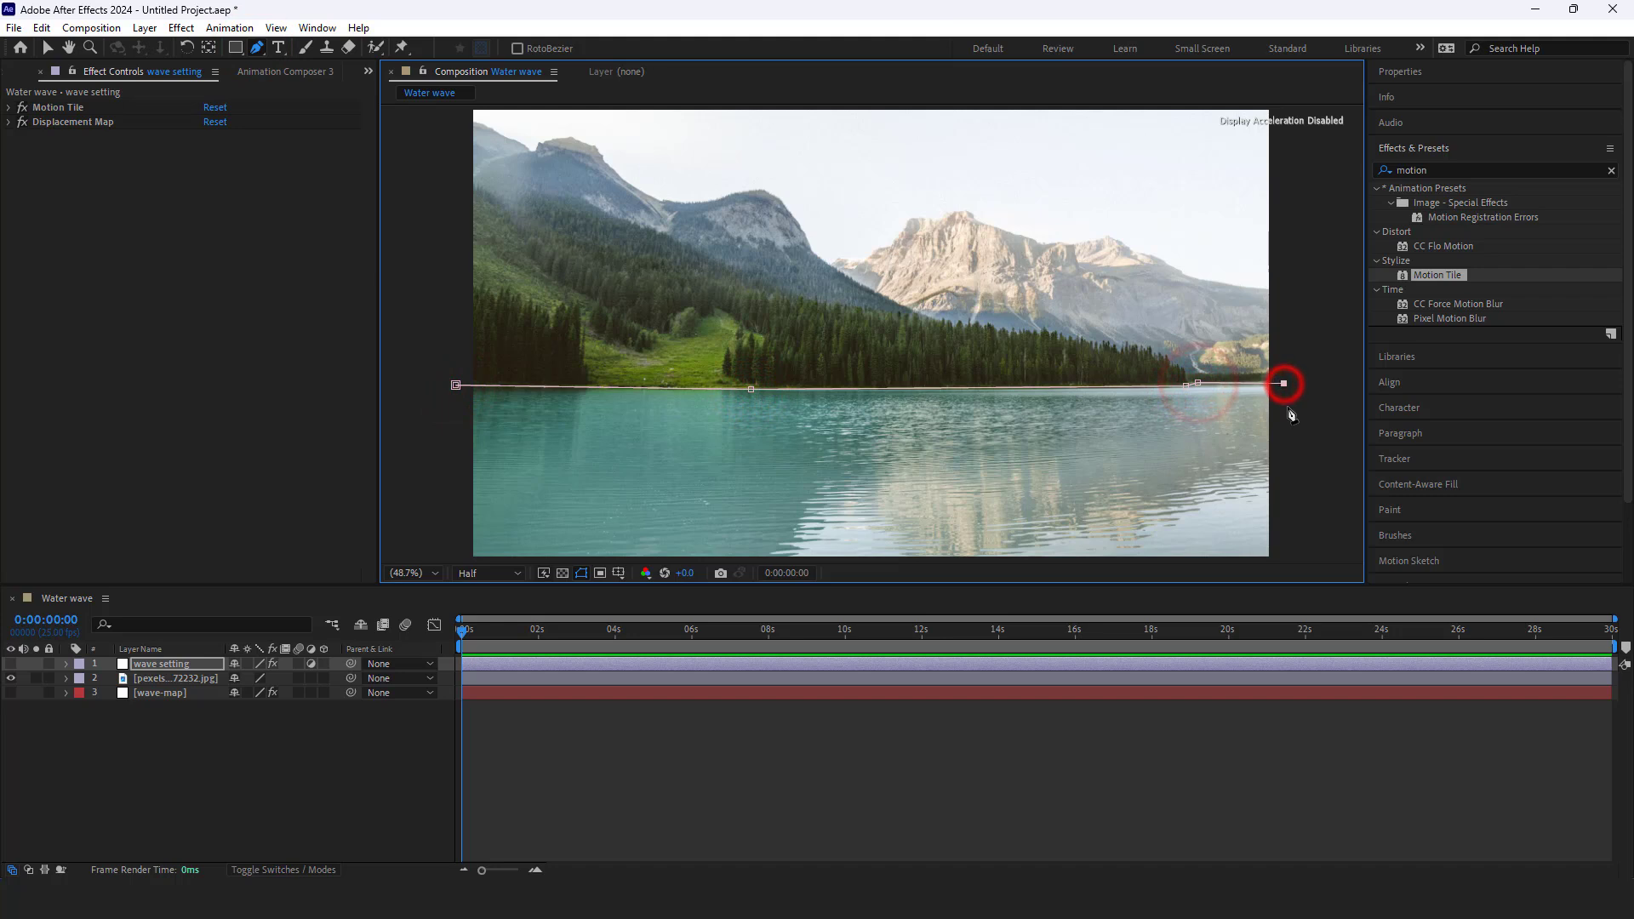
pyautogui.press(',')
pyautogui.press(',')
pyautogui.click(1084, 460)
pyautogui.click(658, 456)
pyautogui.click(657, 359)
pyautogui.click(436, 573)
pyautogui.click(423, 274)
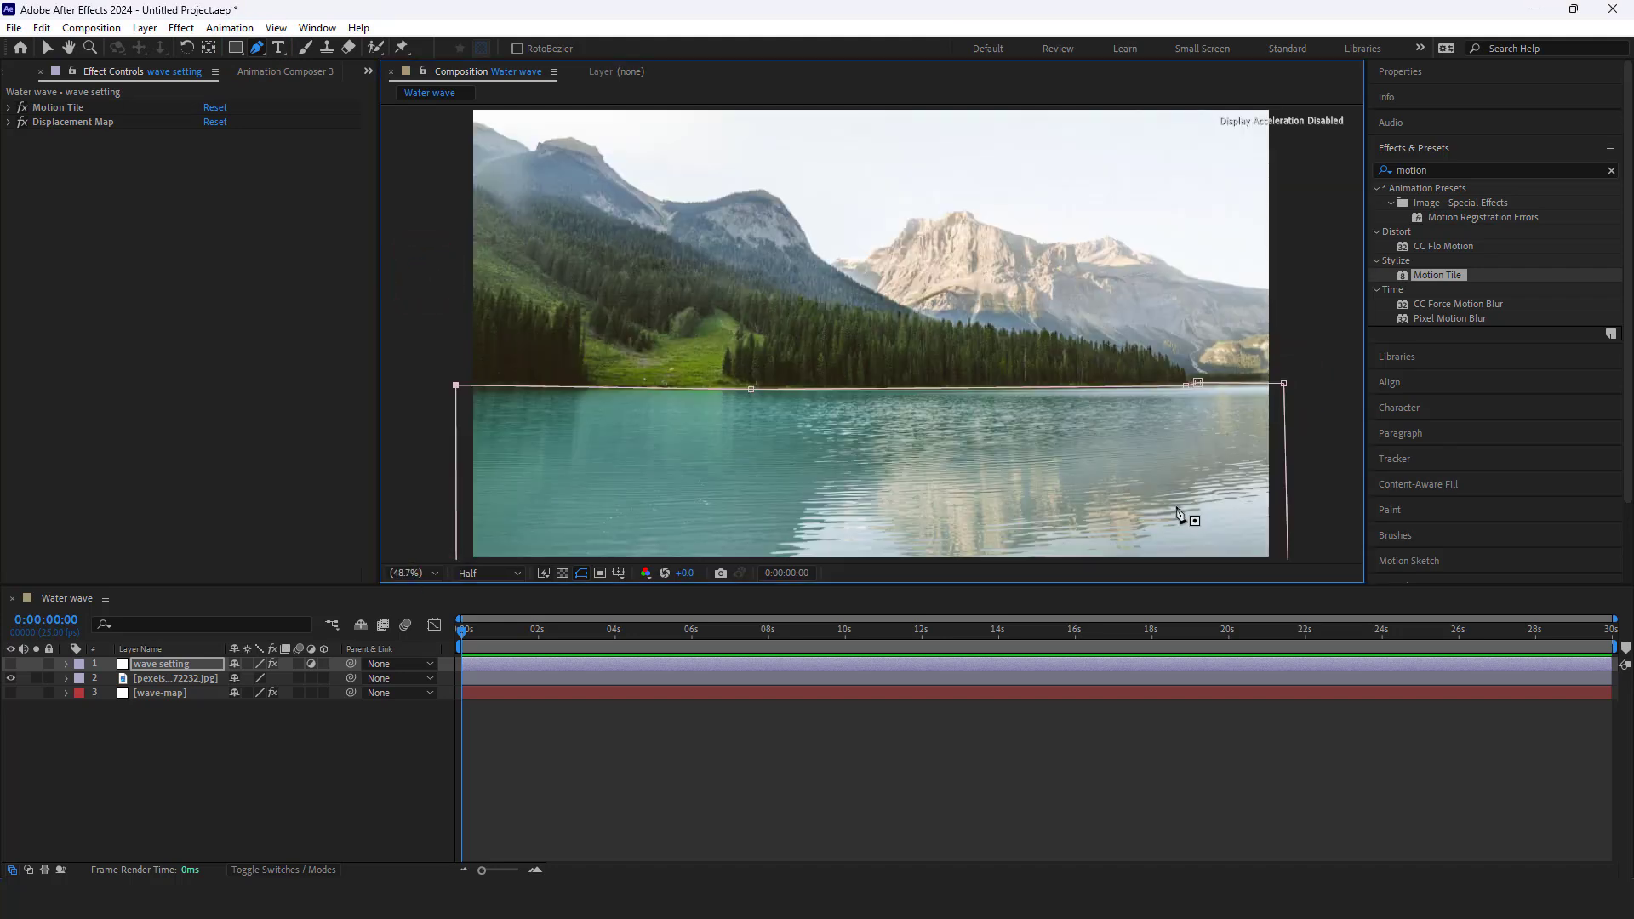
pyautogui.click(10, 664)
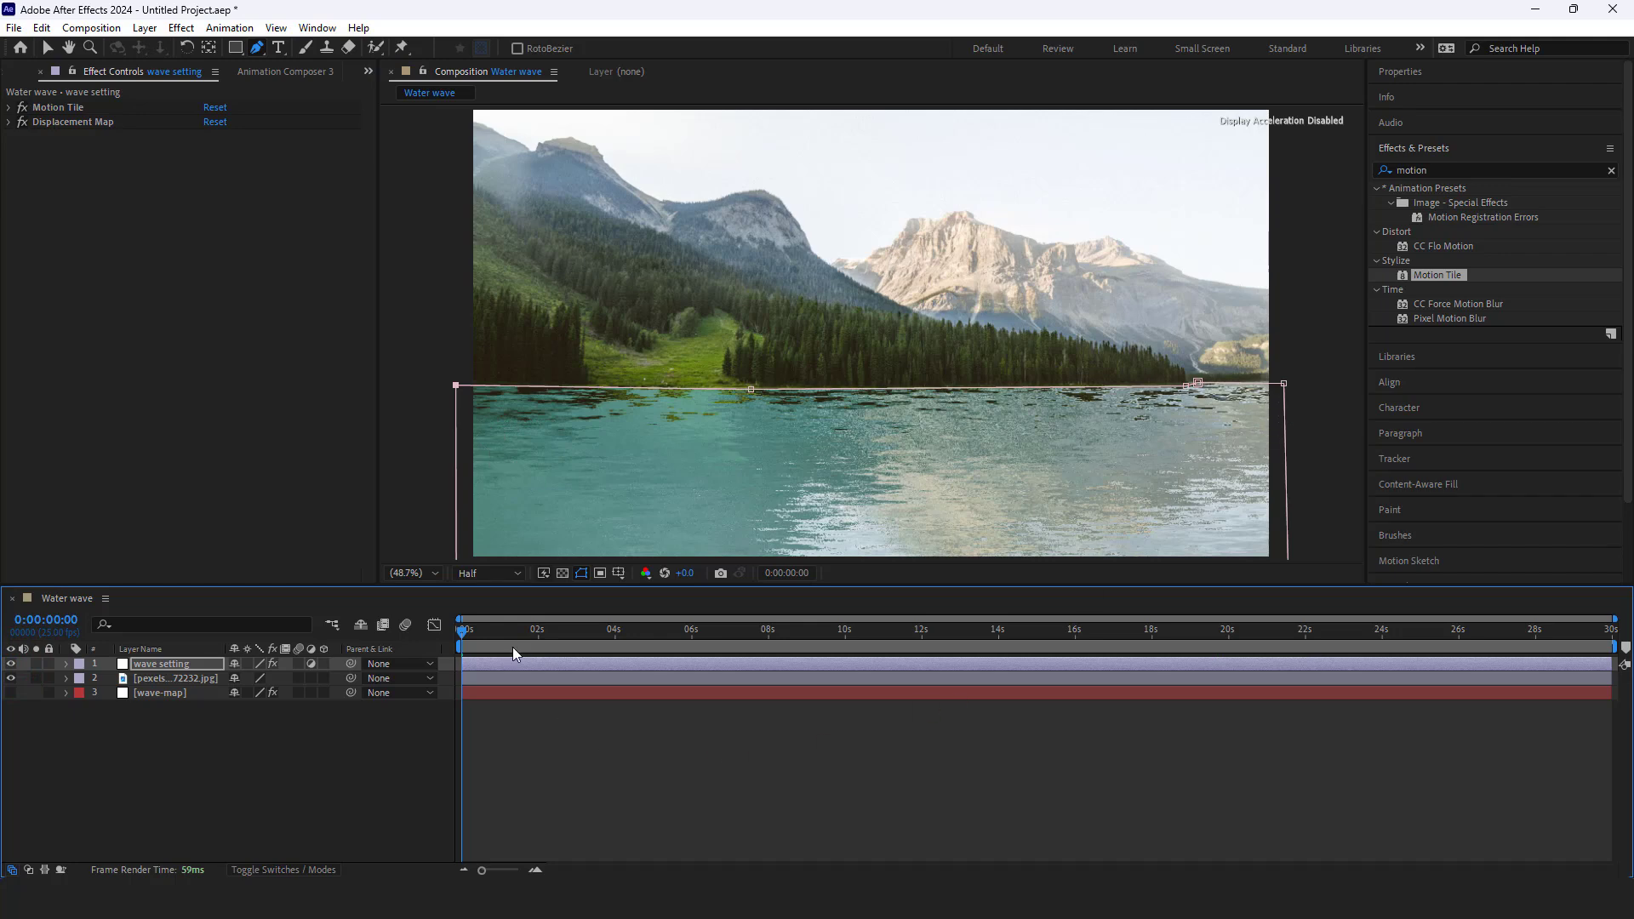
pyautogui.moveTo(463, 639); pyautogui.dragTo(754, 737)
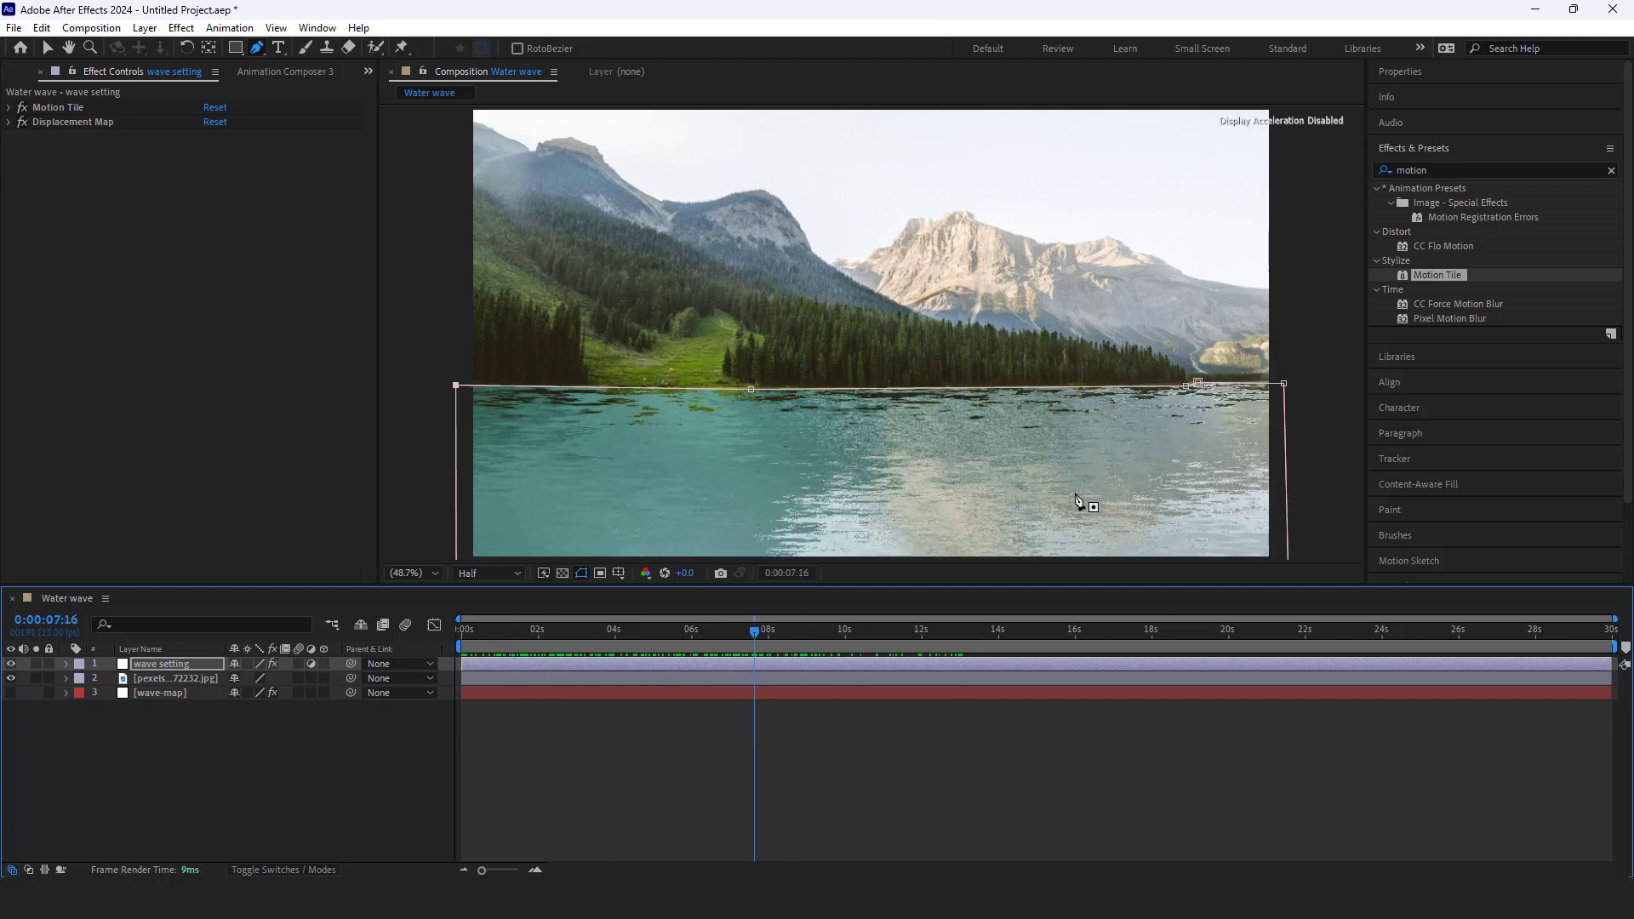
# Apply the Compound Blur effect to the wave setting layer below Displacement Map
pyautogui.click(1437, 167)
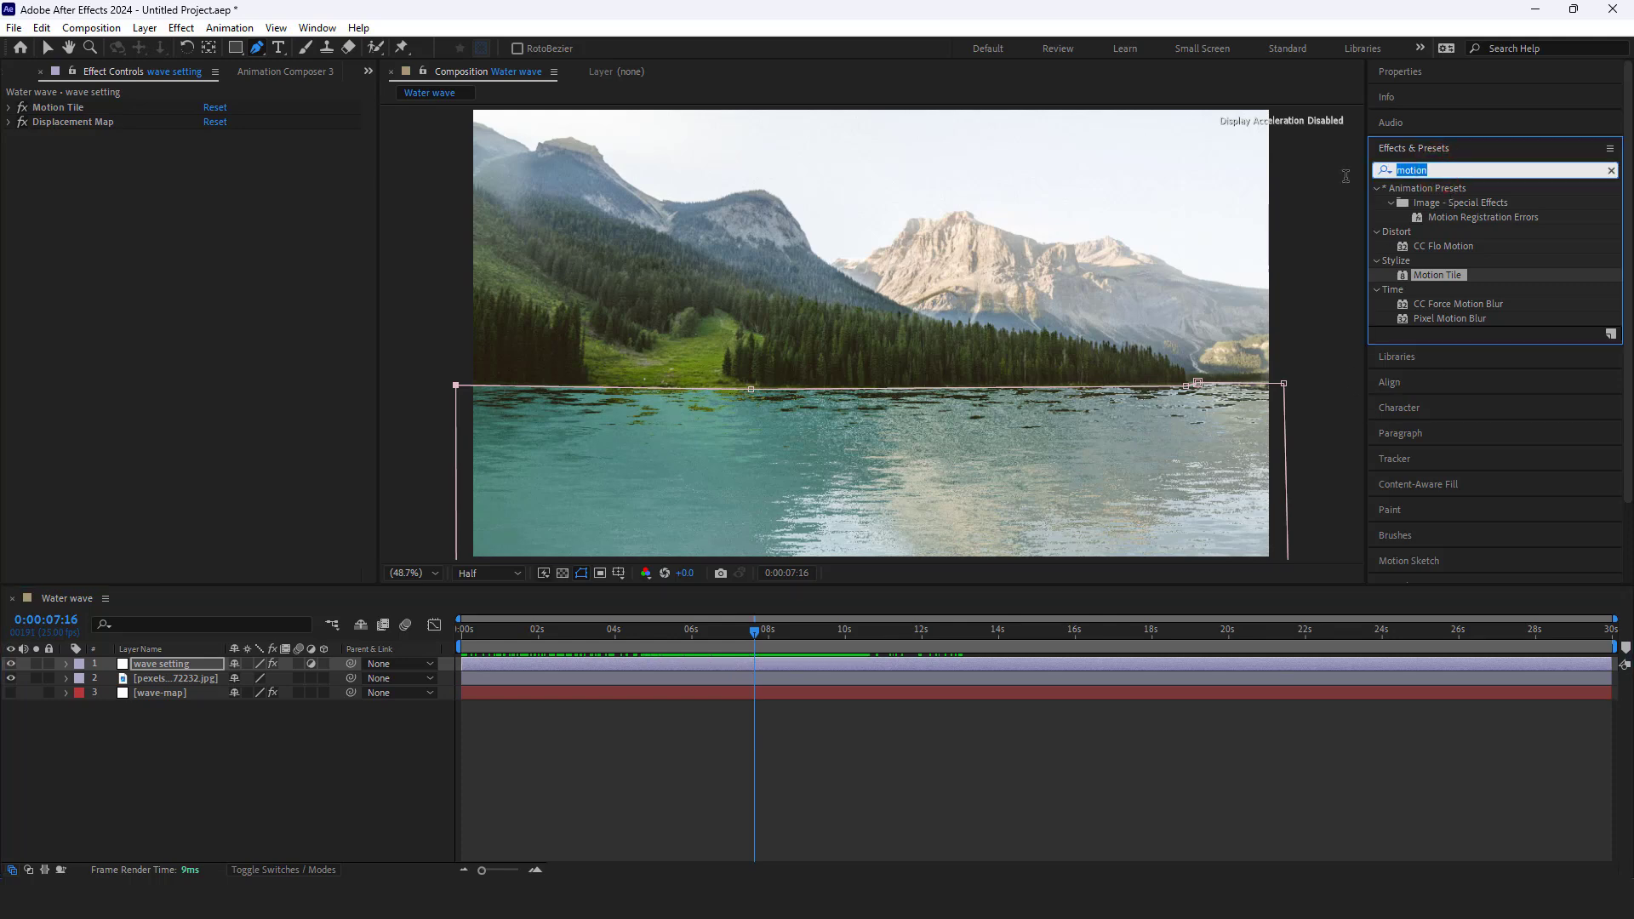
pyautogui.write('compo')
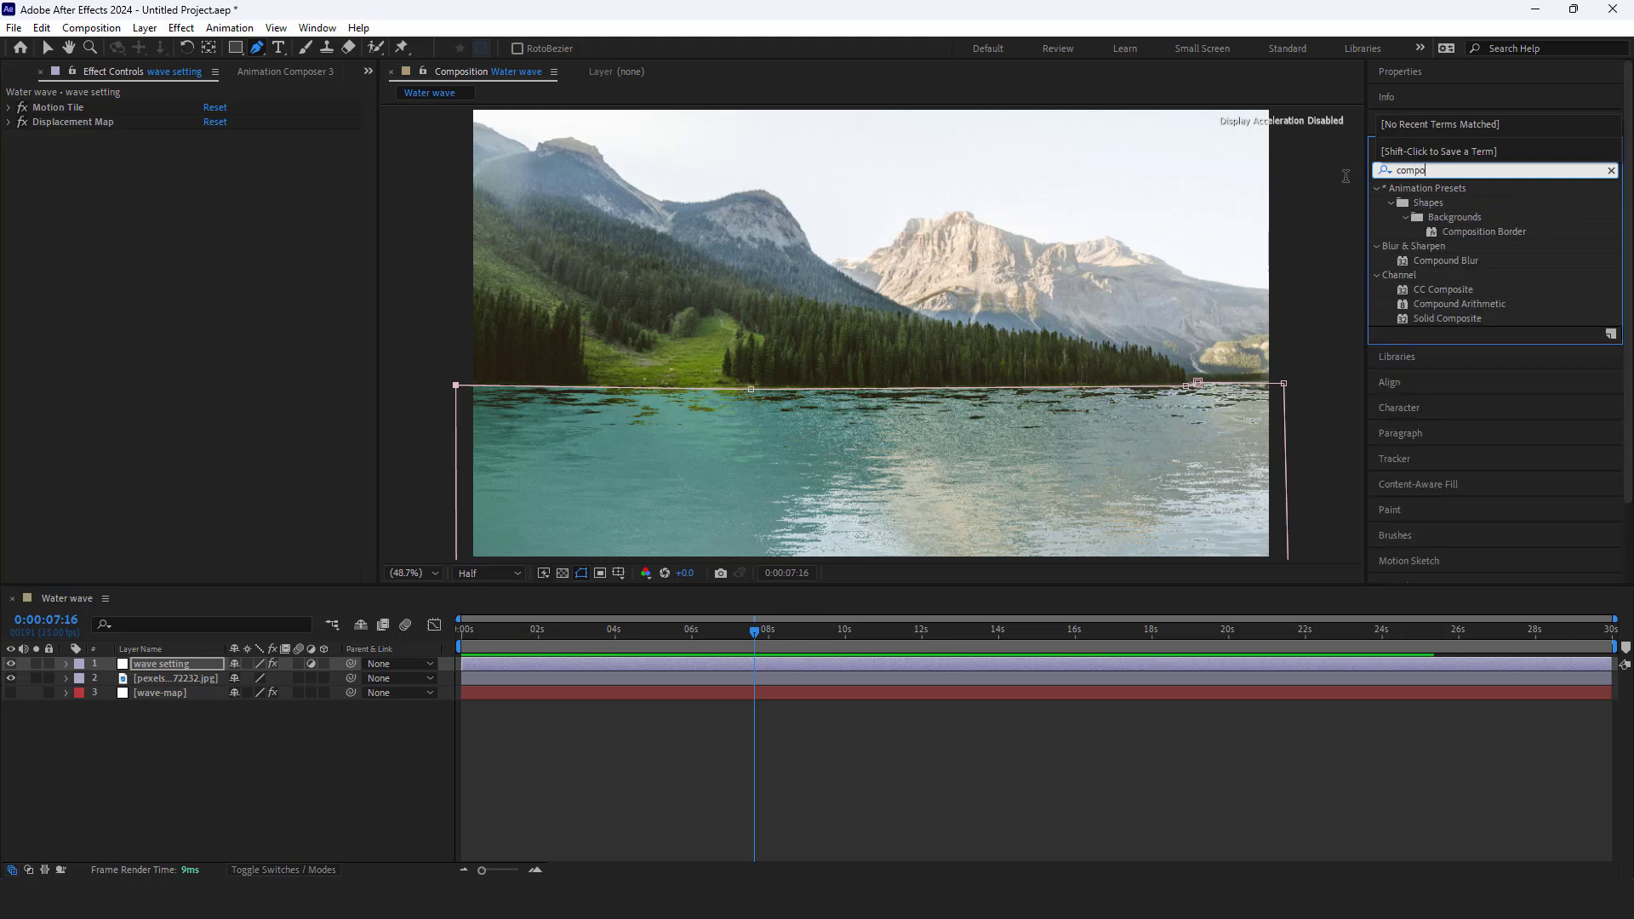
pyautogui.moveTo(1450, 262); pyautogui.dragTo(145, 344)
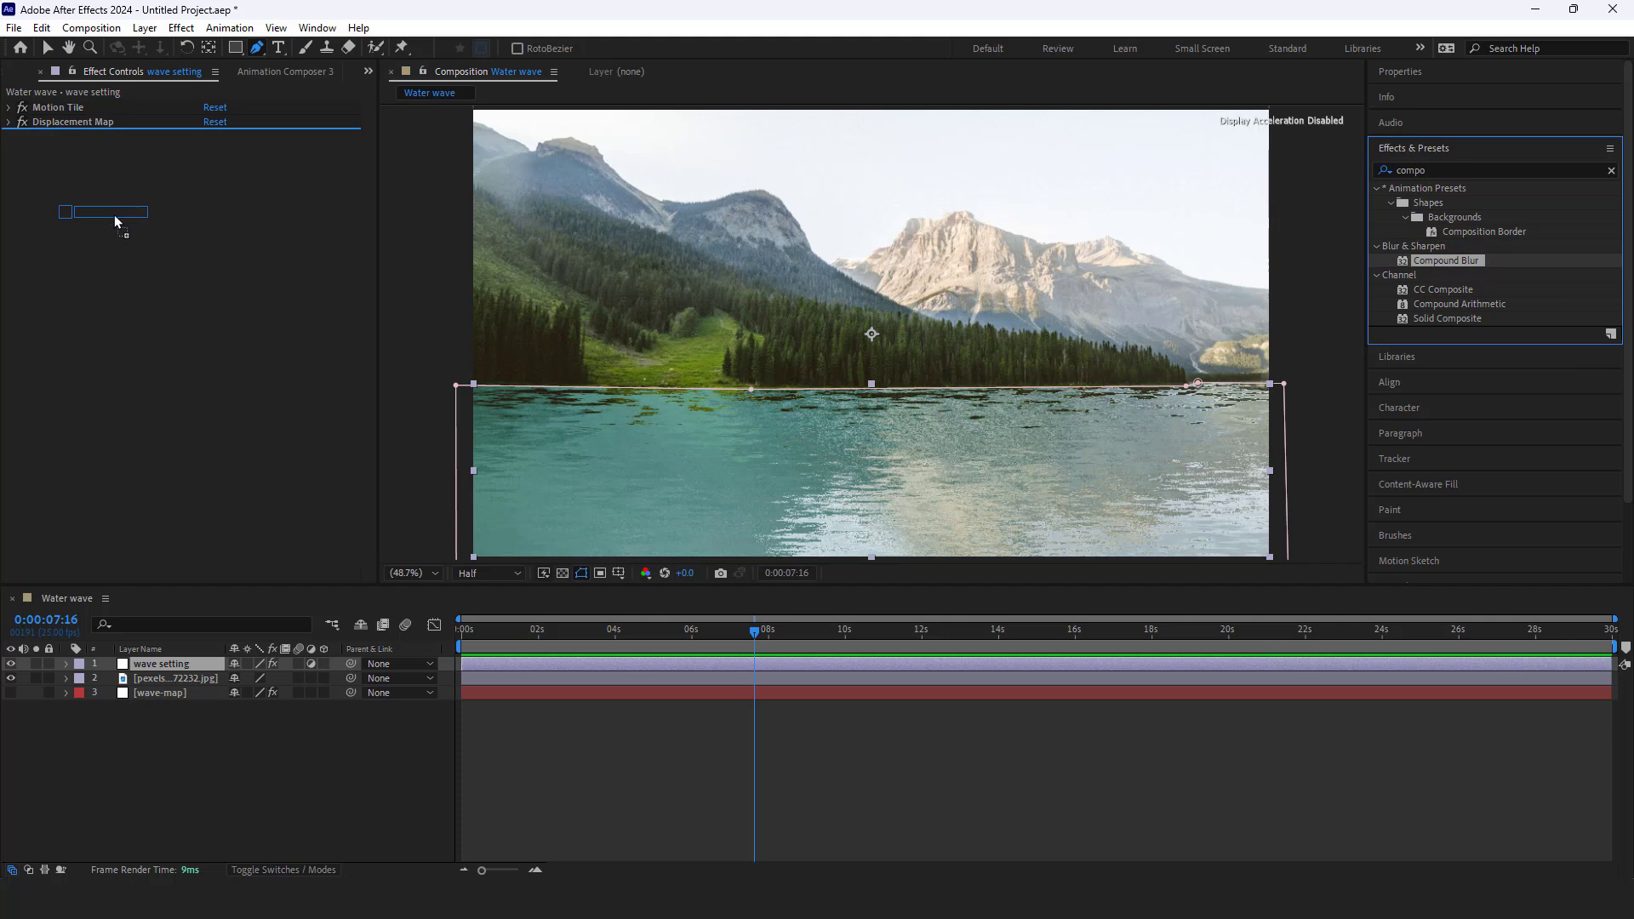
pyautogui.moveTo(115, 217); pyautogui.dragTo(115, 217)
pyautogui.press('v')
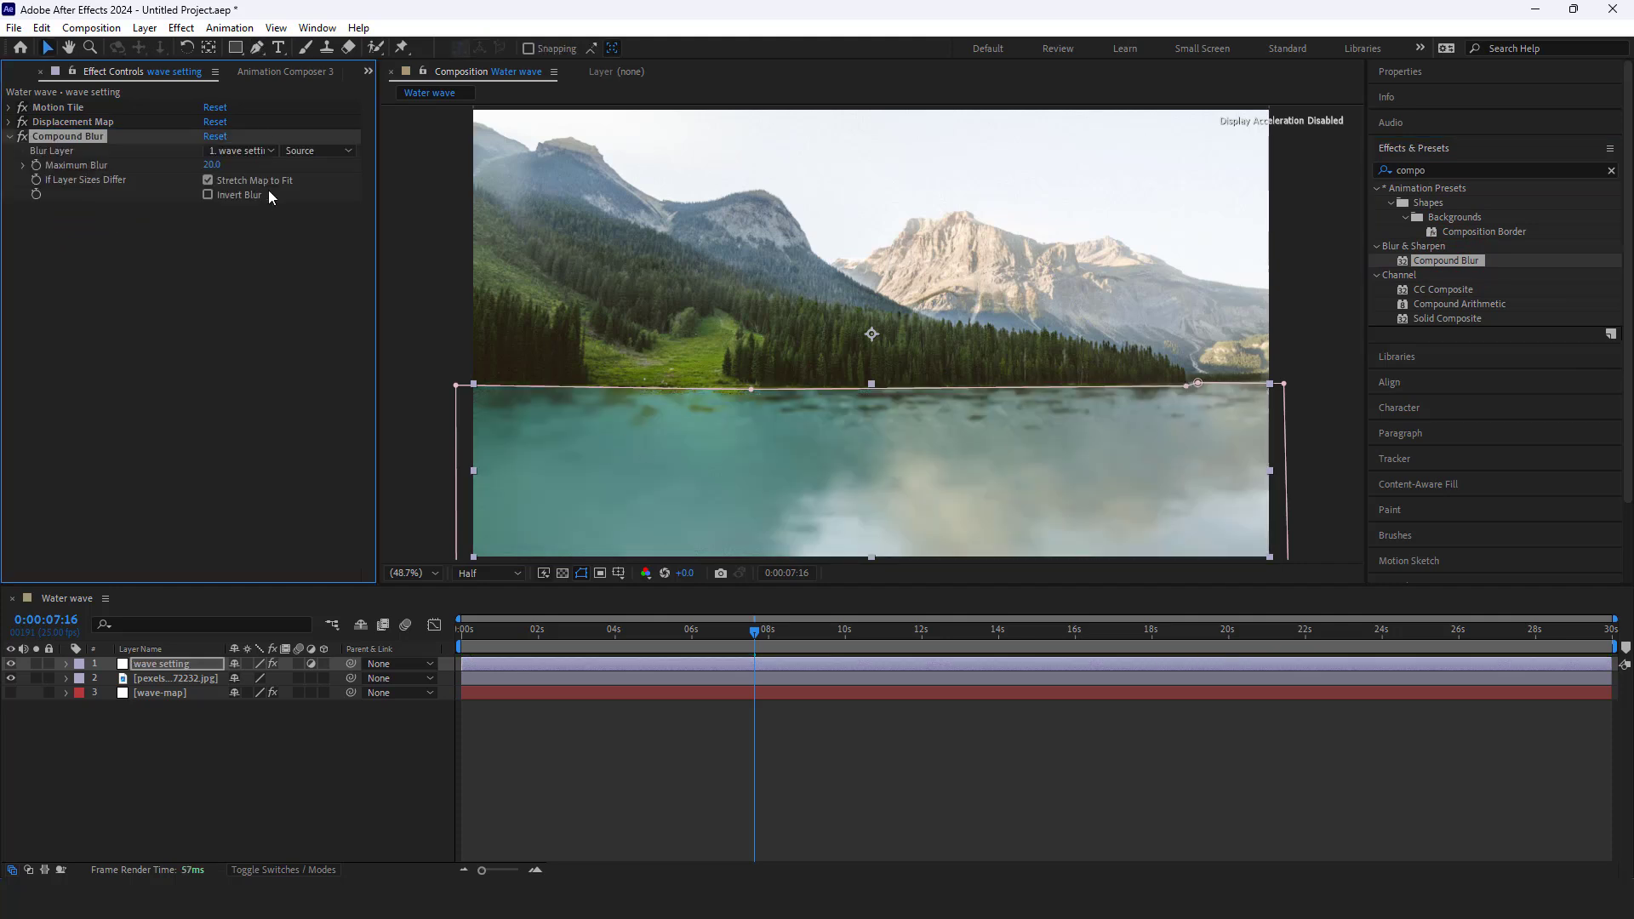
# Set the Compound Blur's Blur Layer to wave-map with Effects & Masks as source, and its Maximum Blur to 3
pyautogui.click(258, 150)
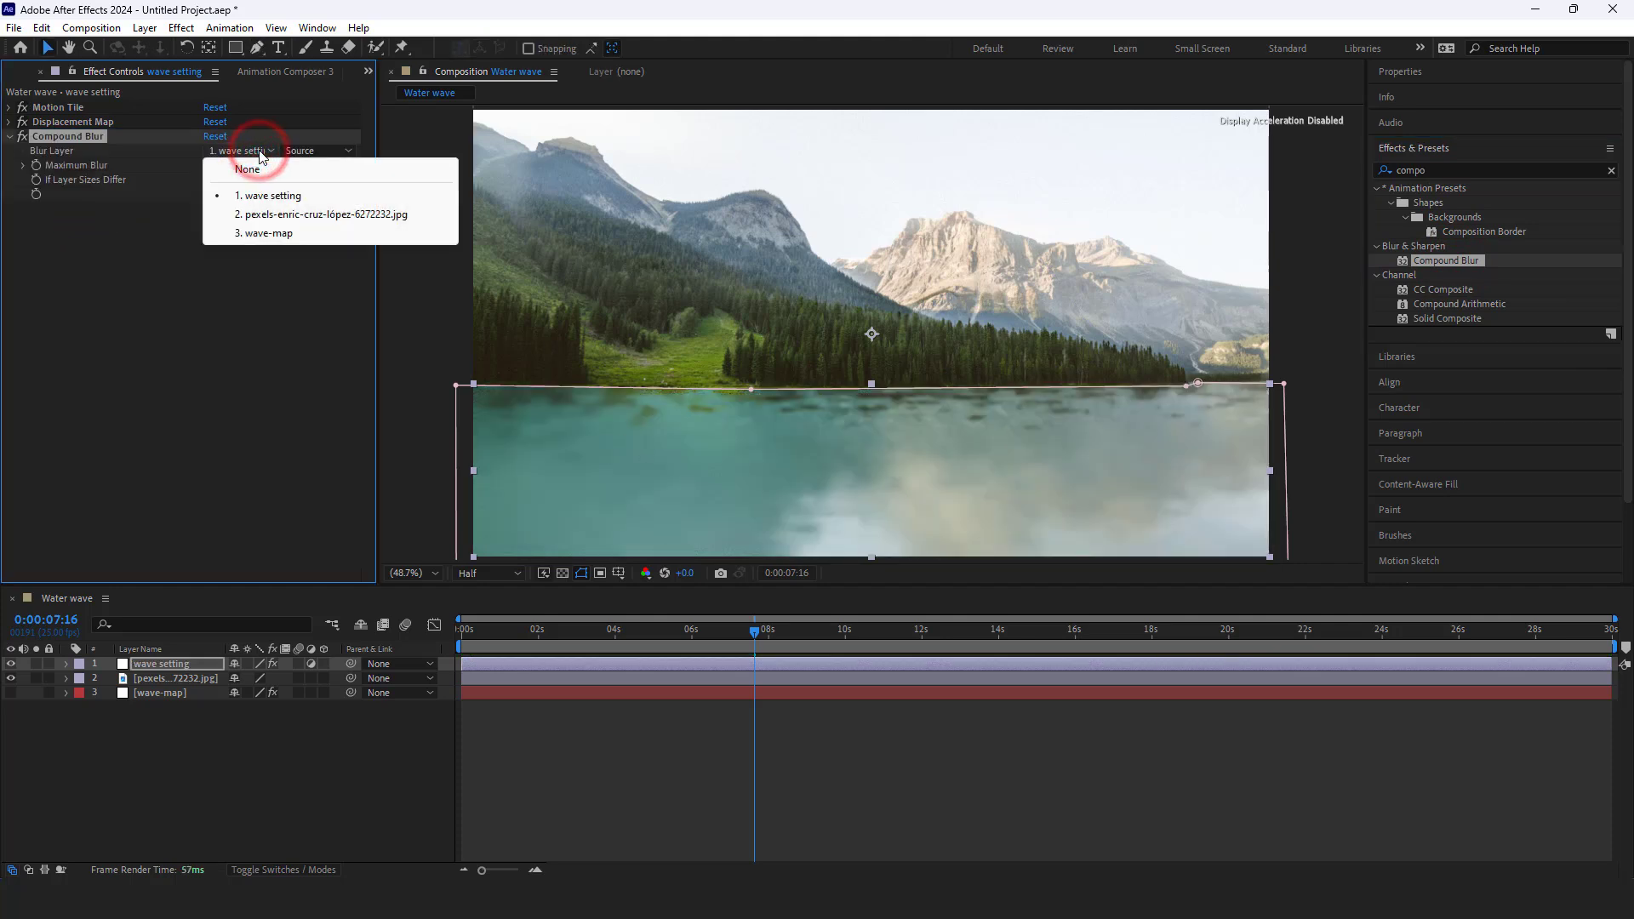
pyautogui.click(270, 234)
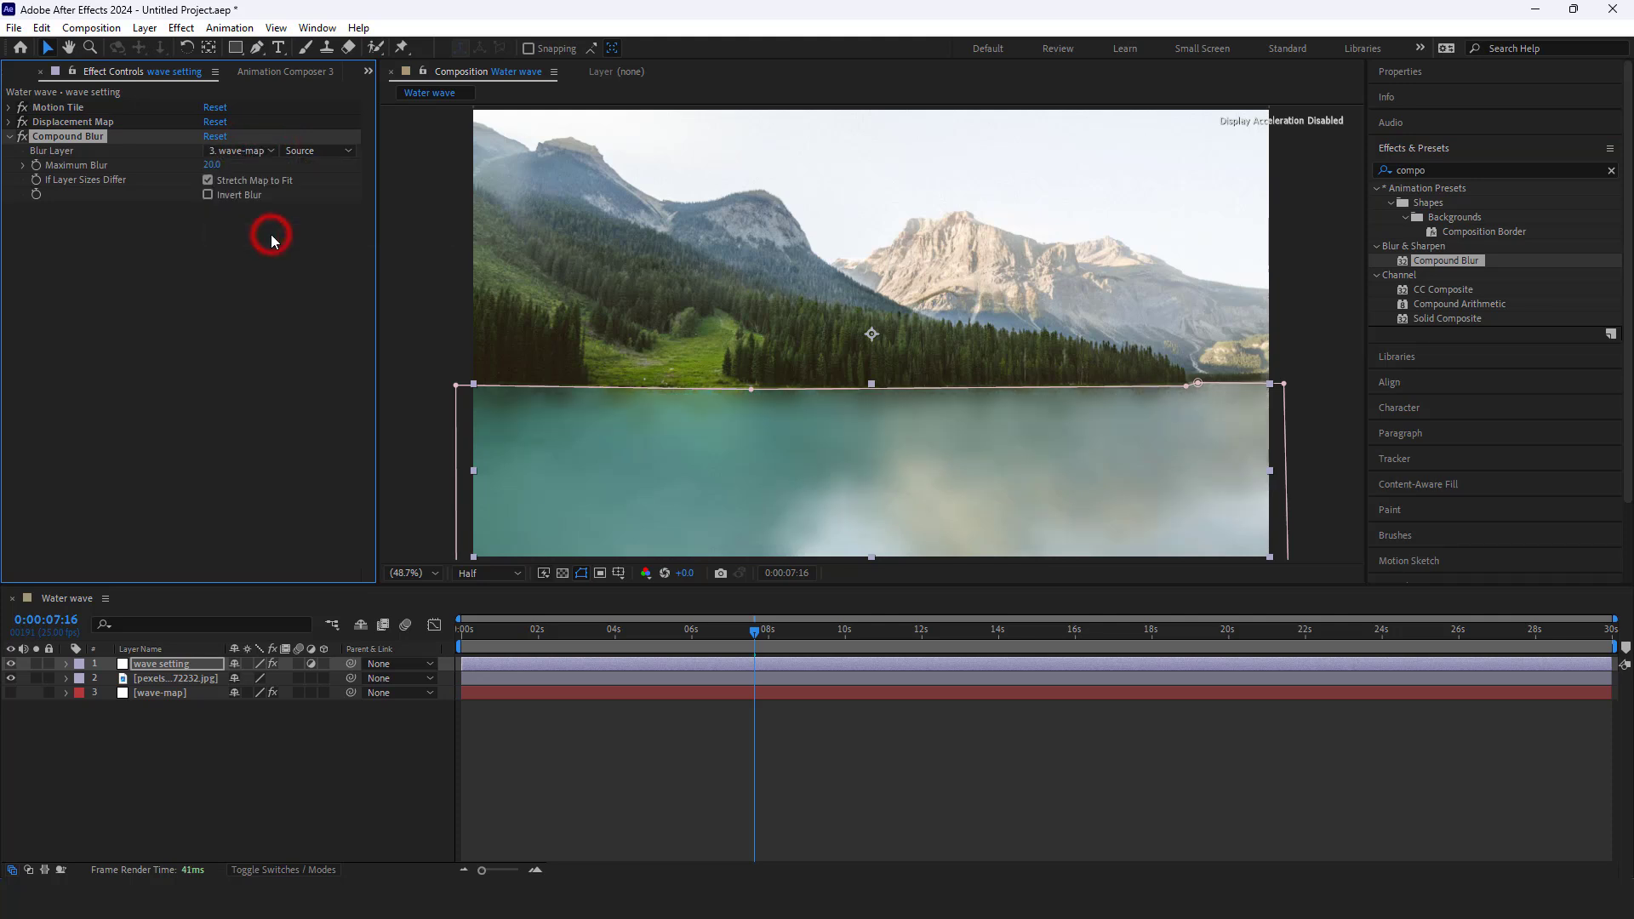
pyautogui.click(211, 165)
pyautogui.click(211, 165)
pyautogui.write('3')
pyautogui.press('Return')
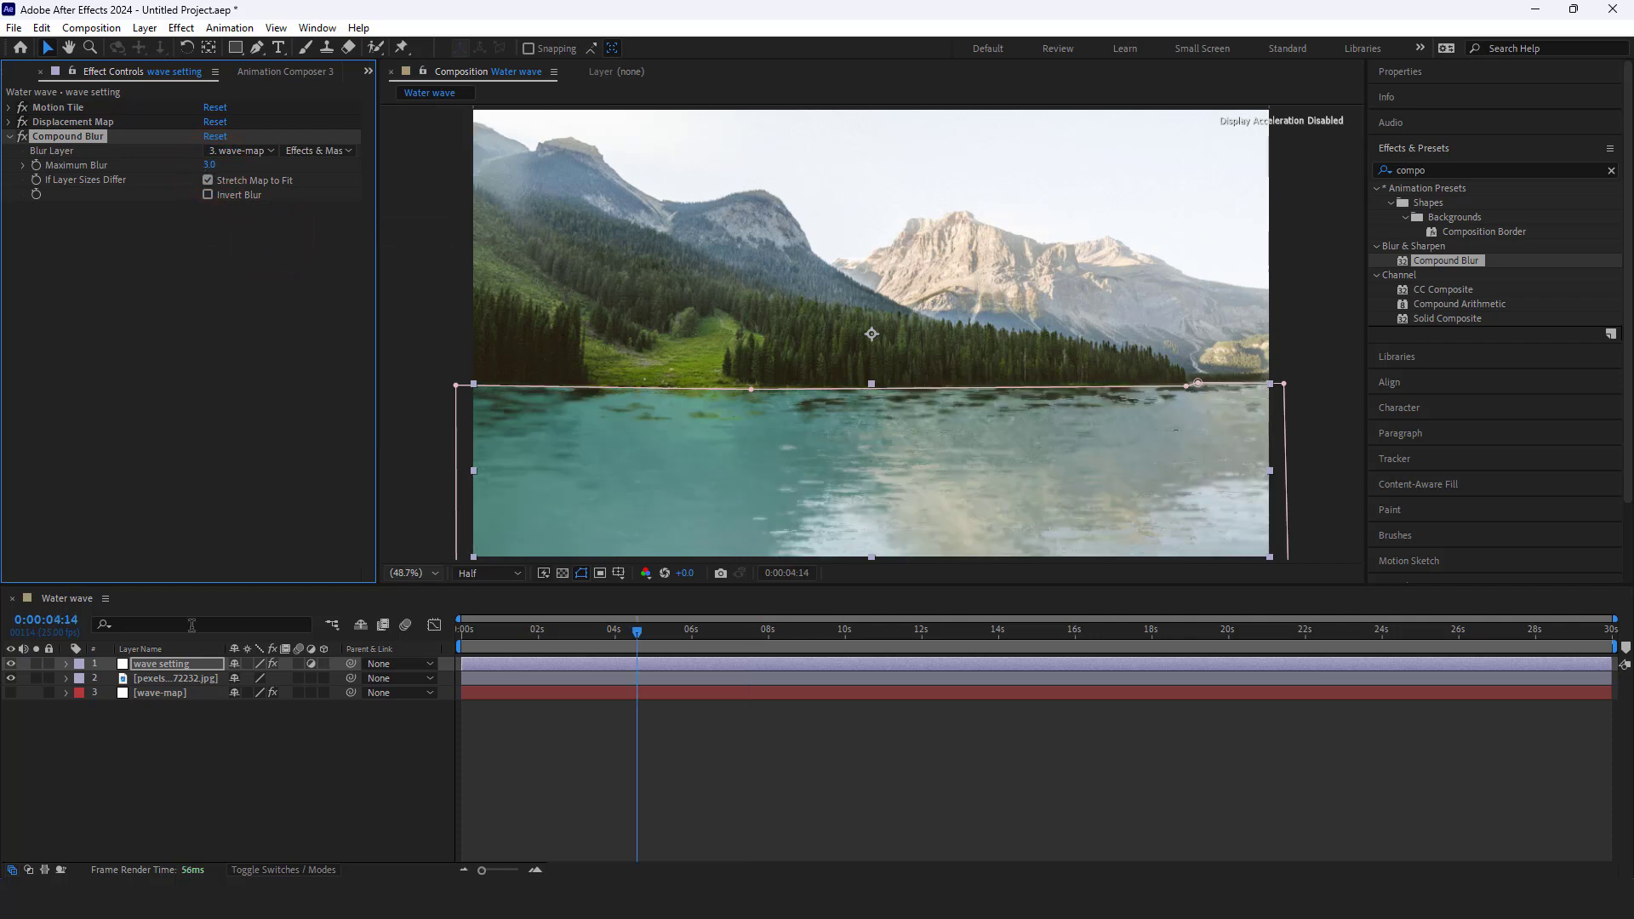
# Set the Mask Feather of Mask 1 on the wave setting layer to 50 pixels
pyautogui.click(65, 664)
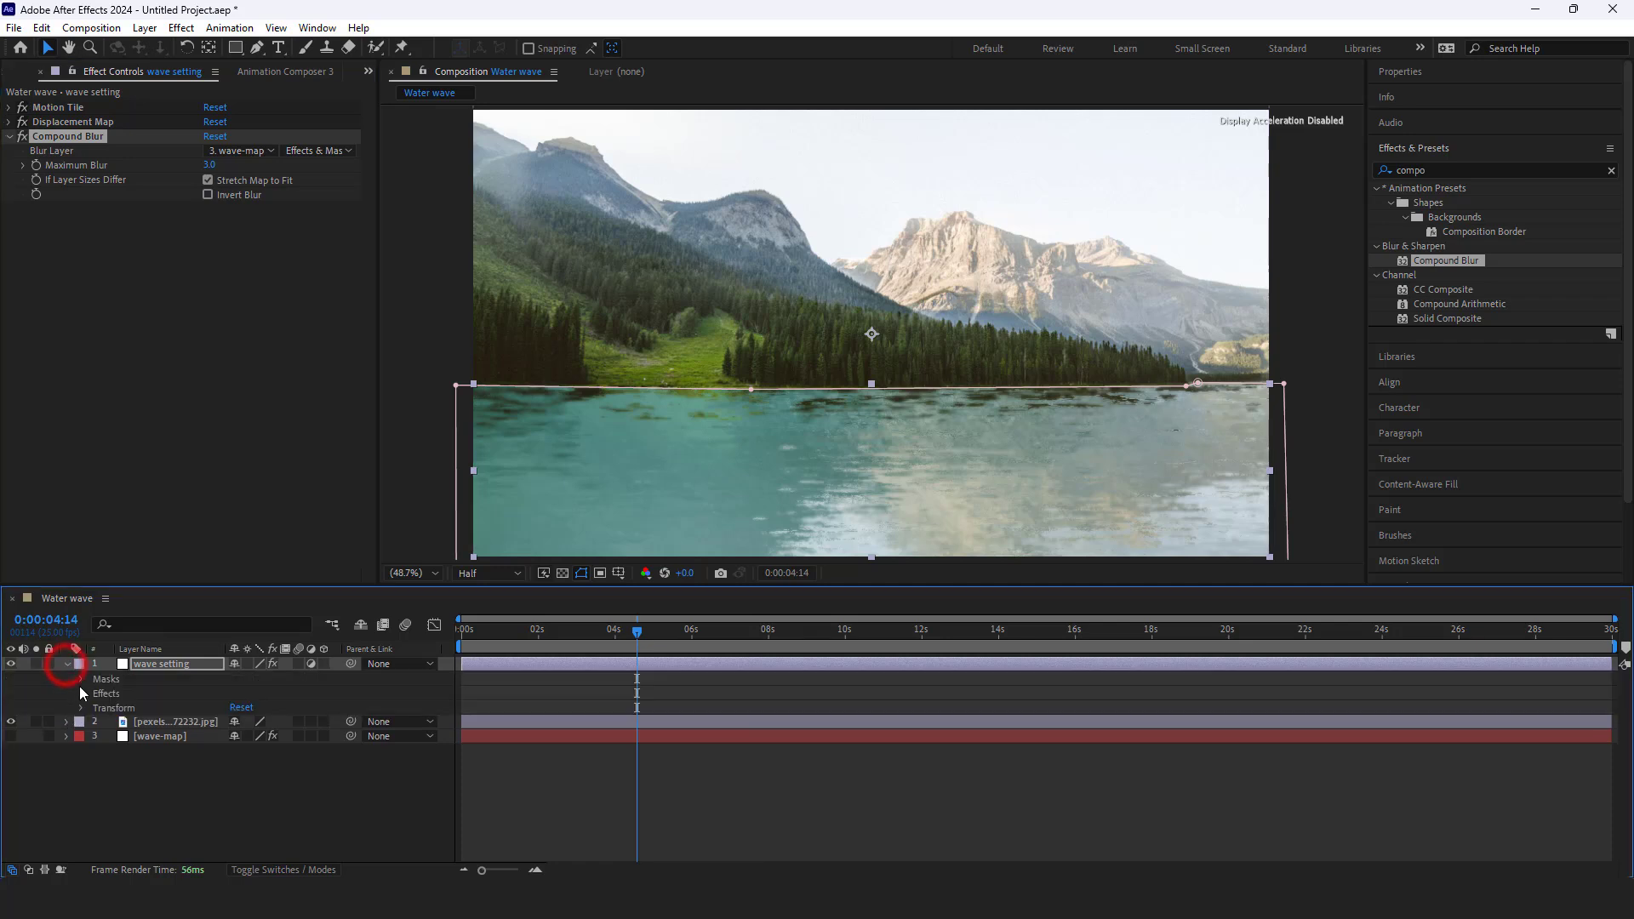
pyautogui.click(82, 679)
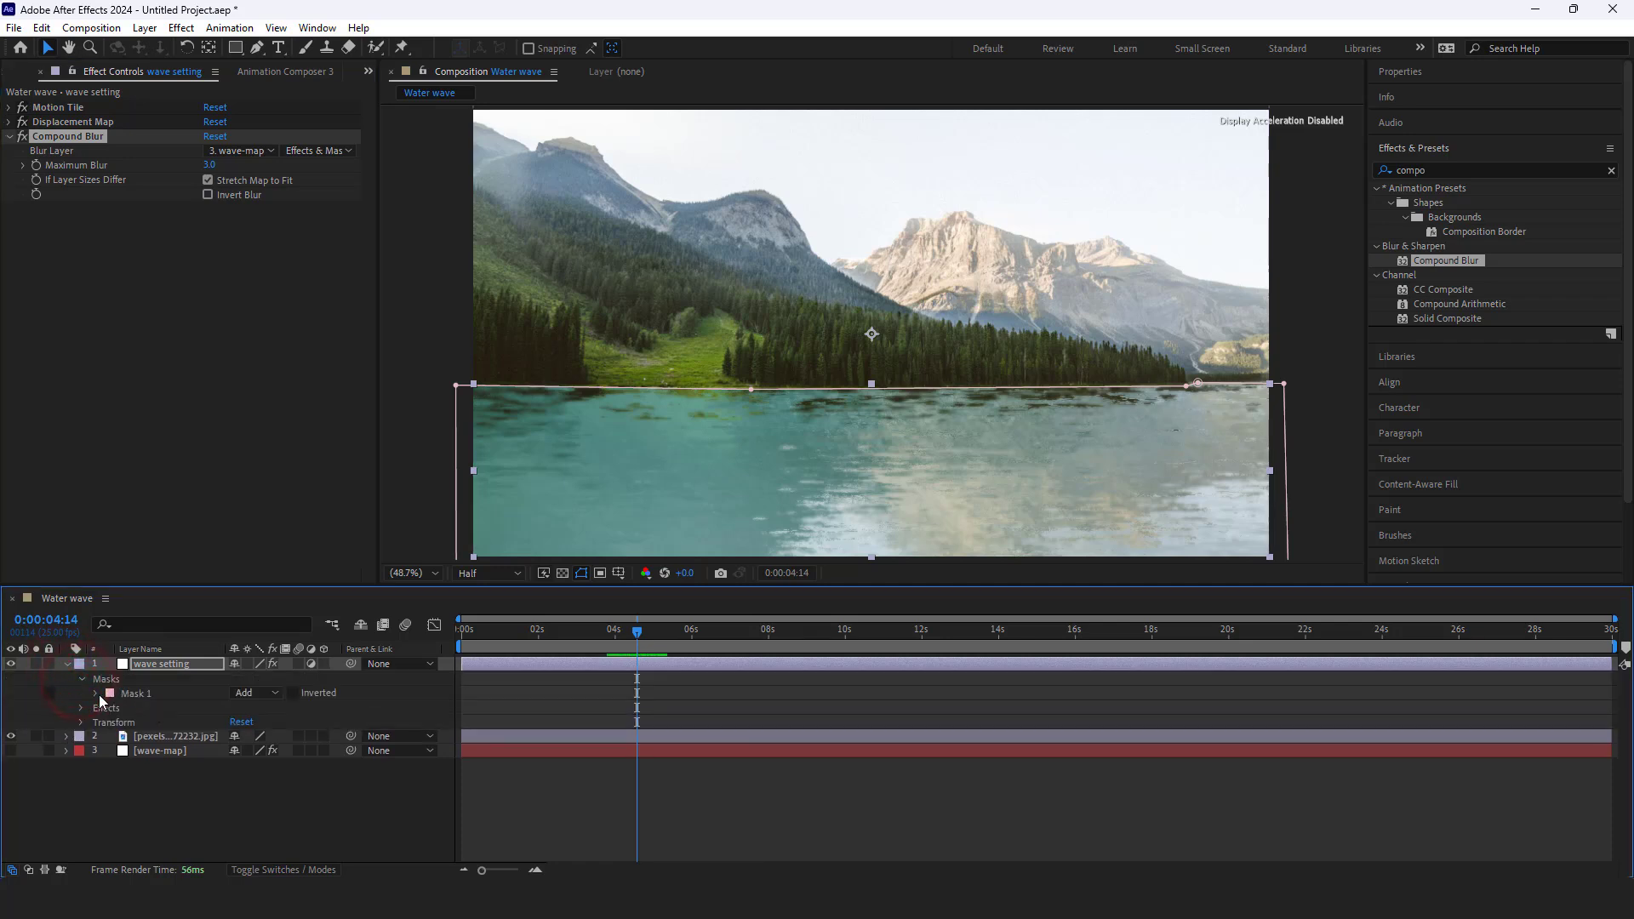
pyautogui.click(95, 693)
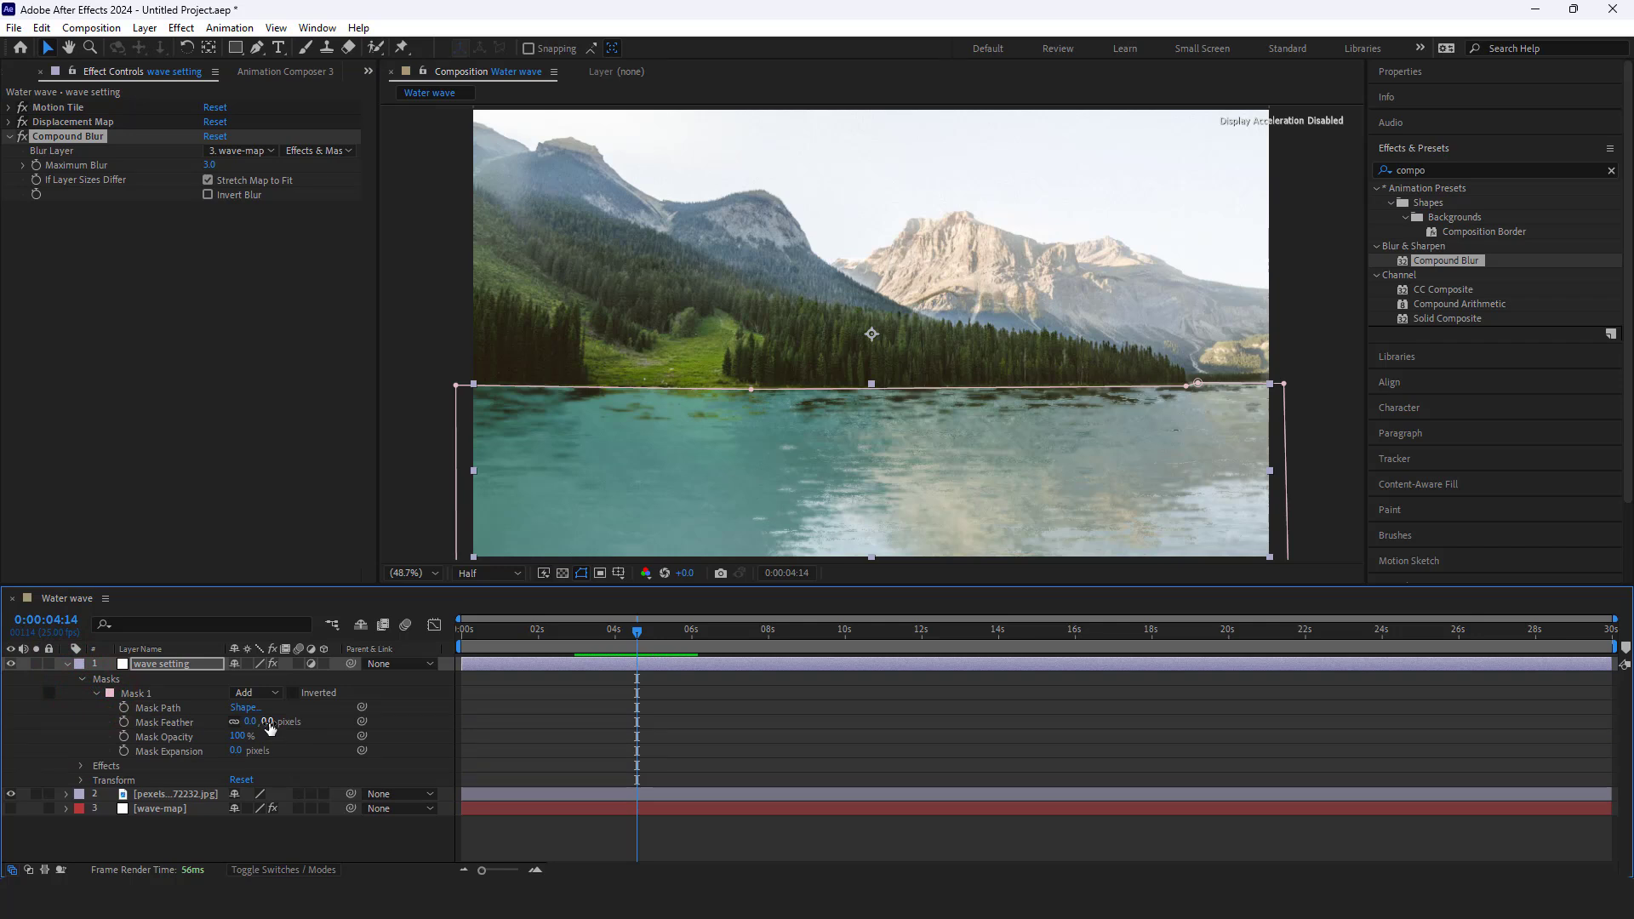
pyautogui.click(268, 722)
pyautogui.press('Return')
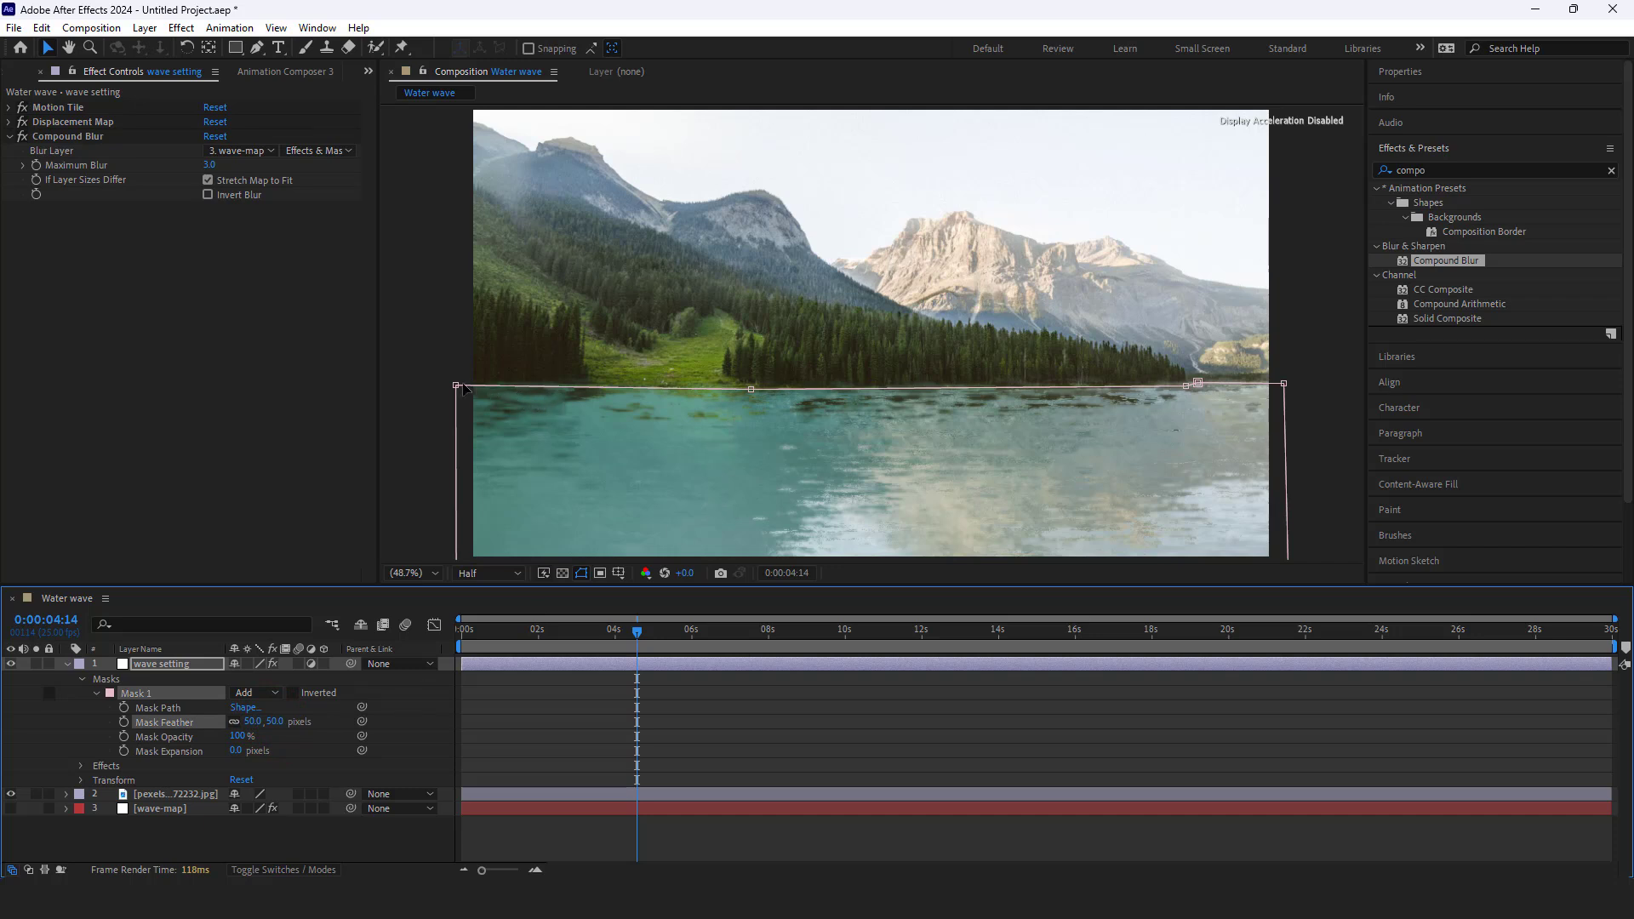
# Shift the upper points of Mask 1 slightly to follow the shoreline more closely, and check the water at 0:00:04:21
pyautogui.moveTo(458, 387); pyautogui.dragTo(456, 391)
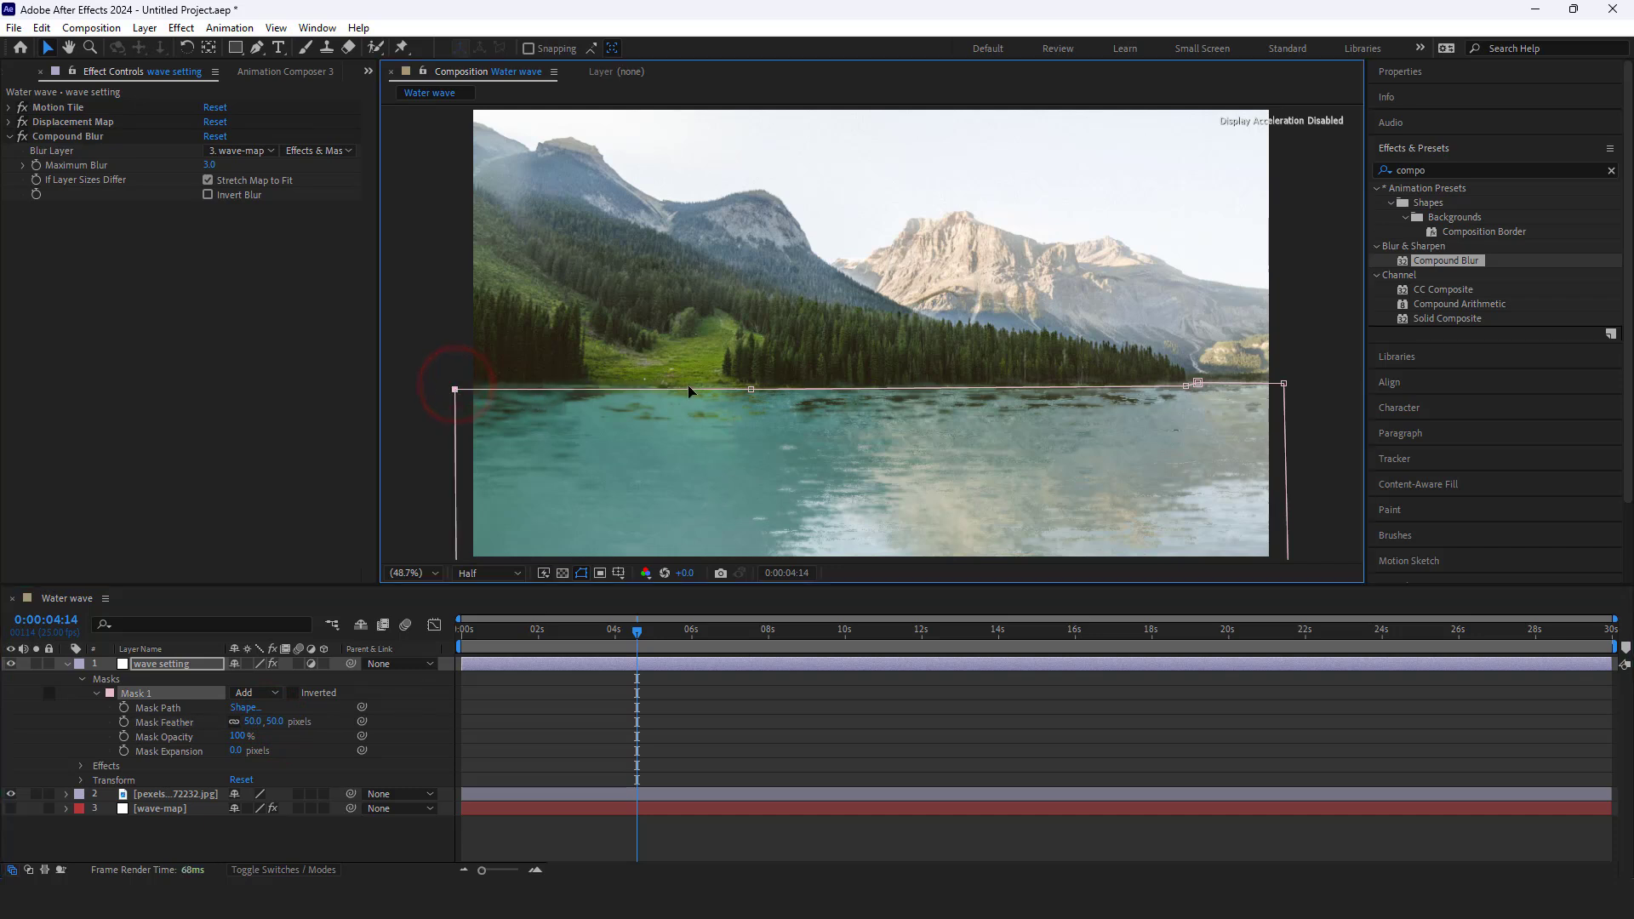
pyautogui.click(753, 393)
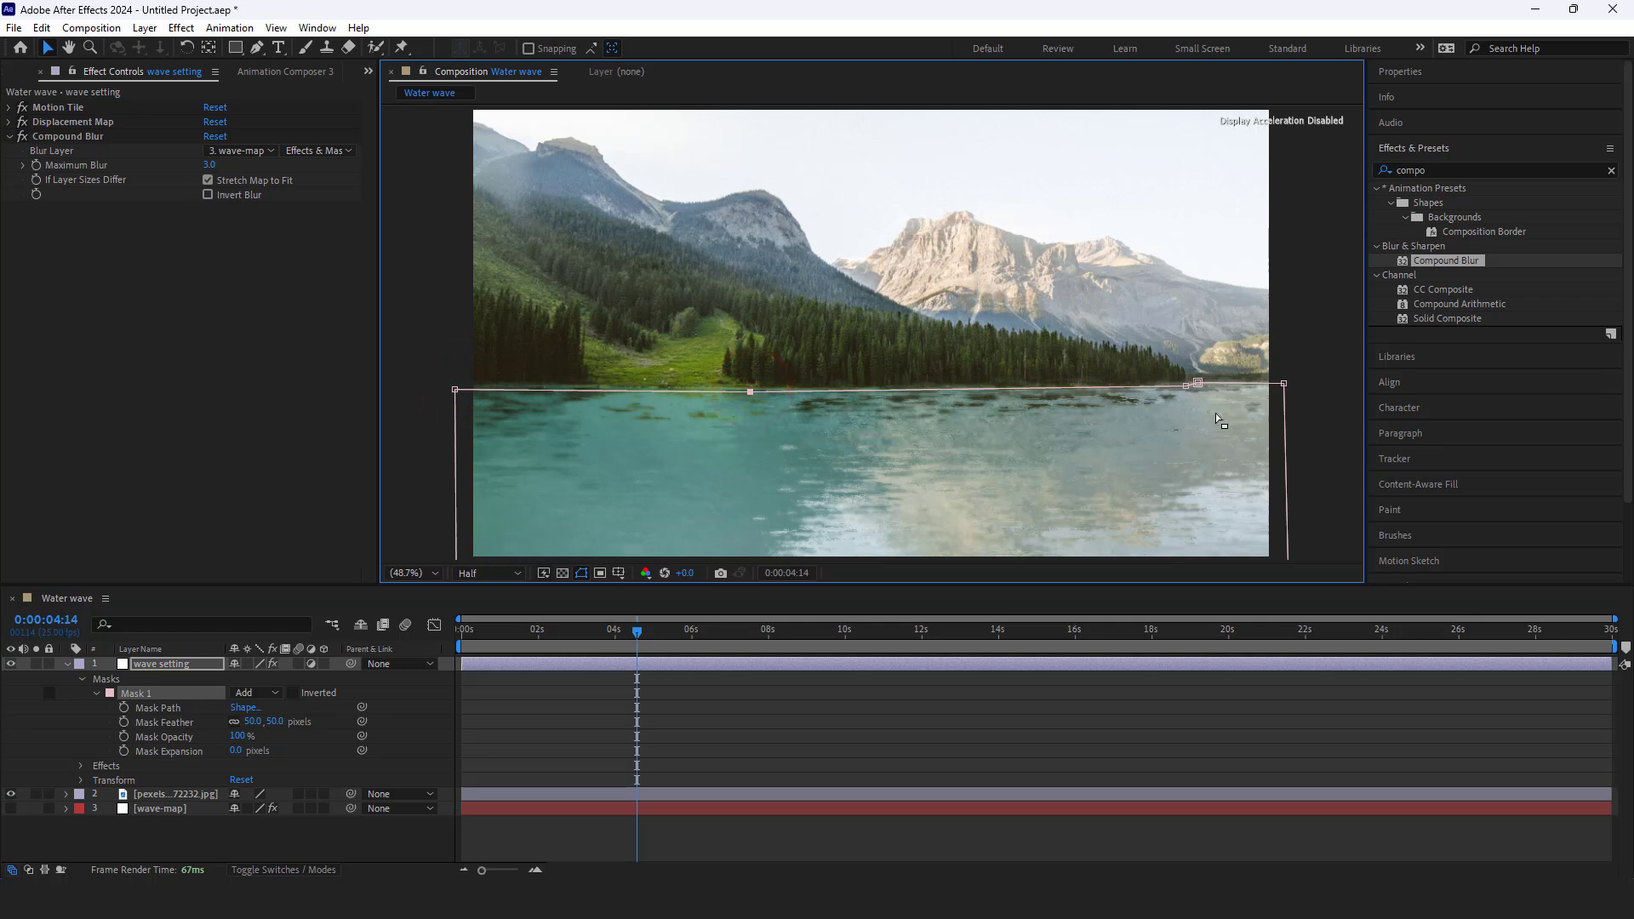
pyautogui.moveTo(1188, 388); pyautogui.dragTo(1180, 387)
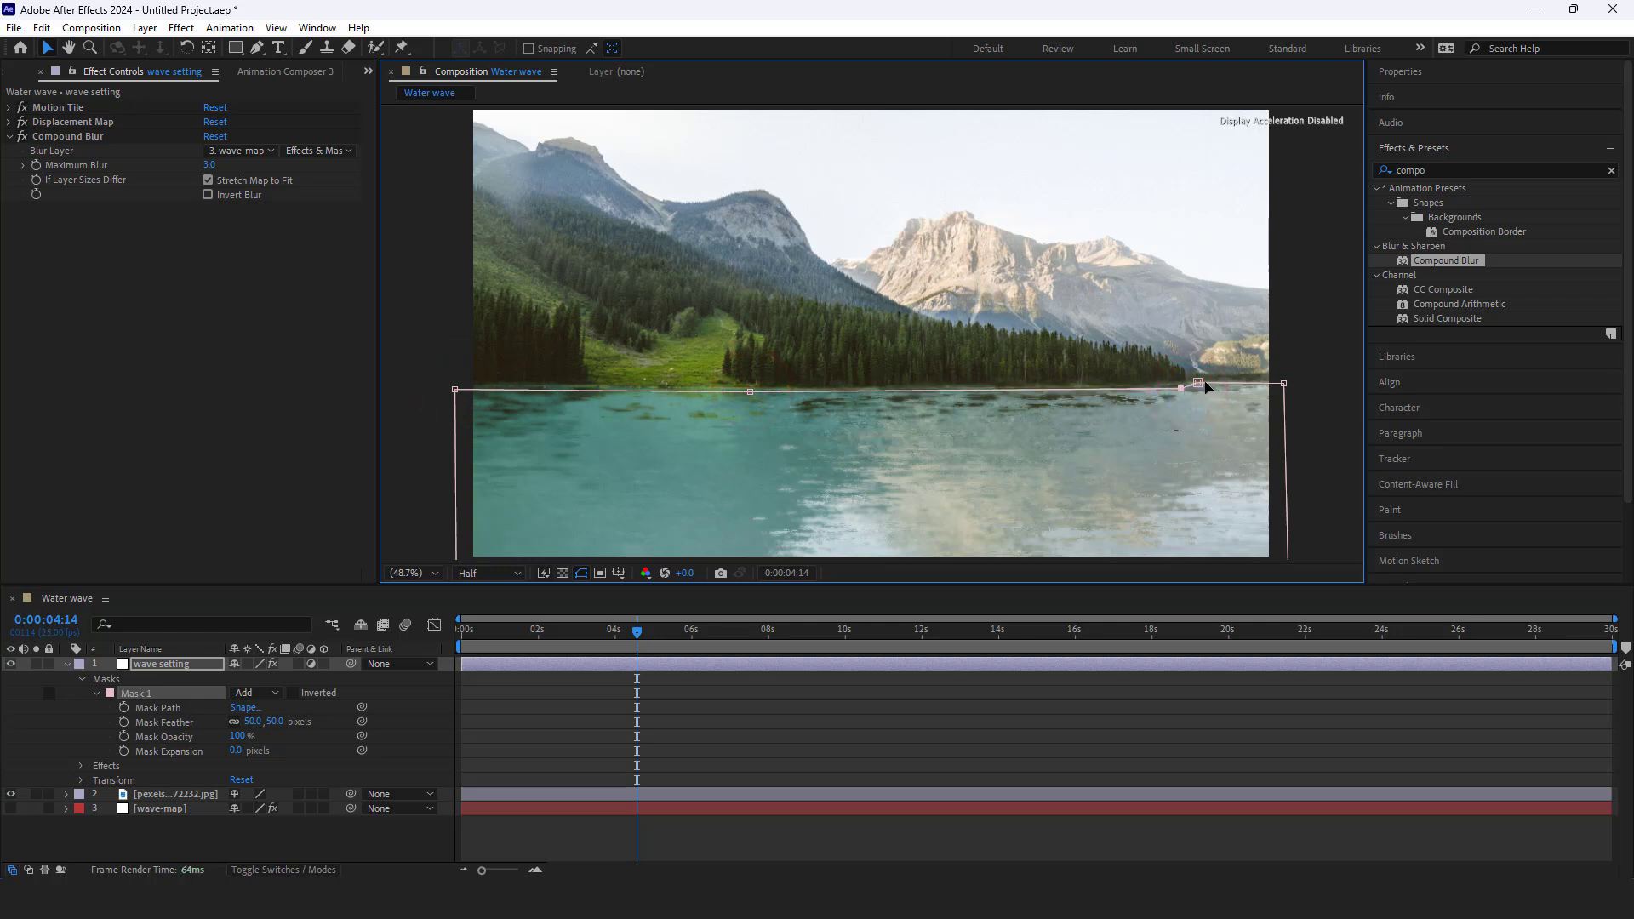
pyautogui.click(1199, 384)
pyautogui.click(1285, 384)
pyautogui.click(667, 717)
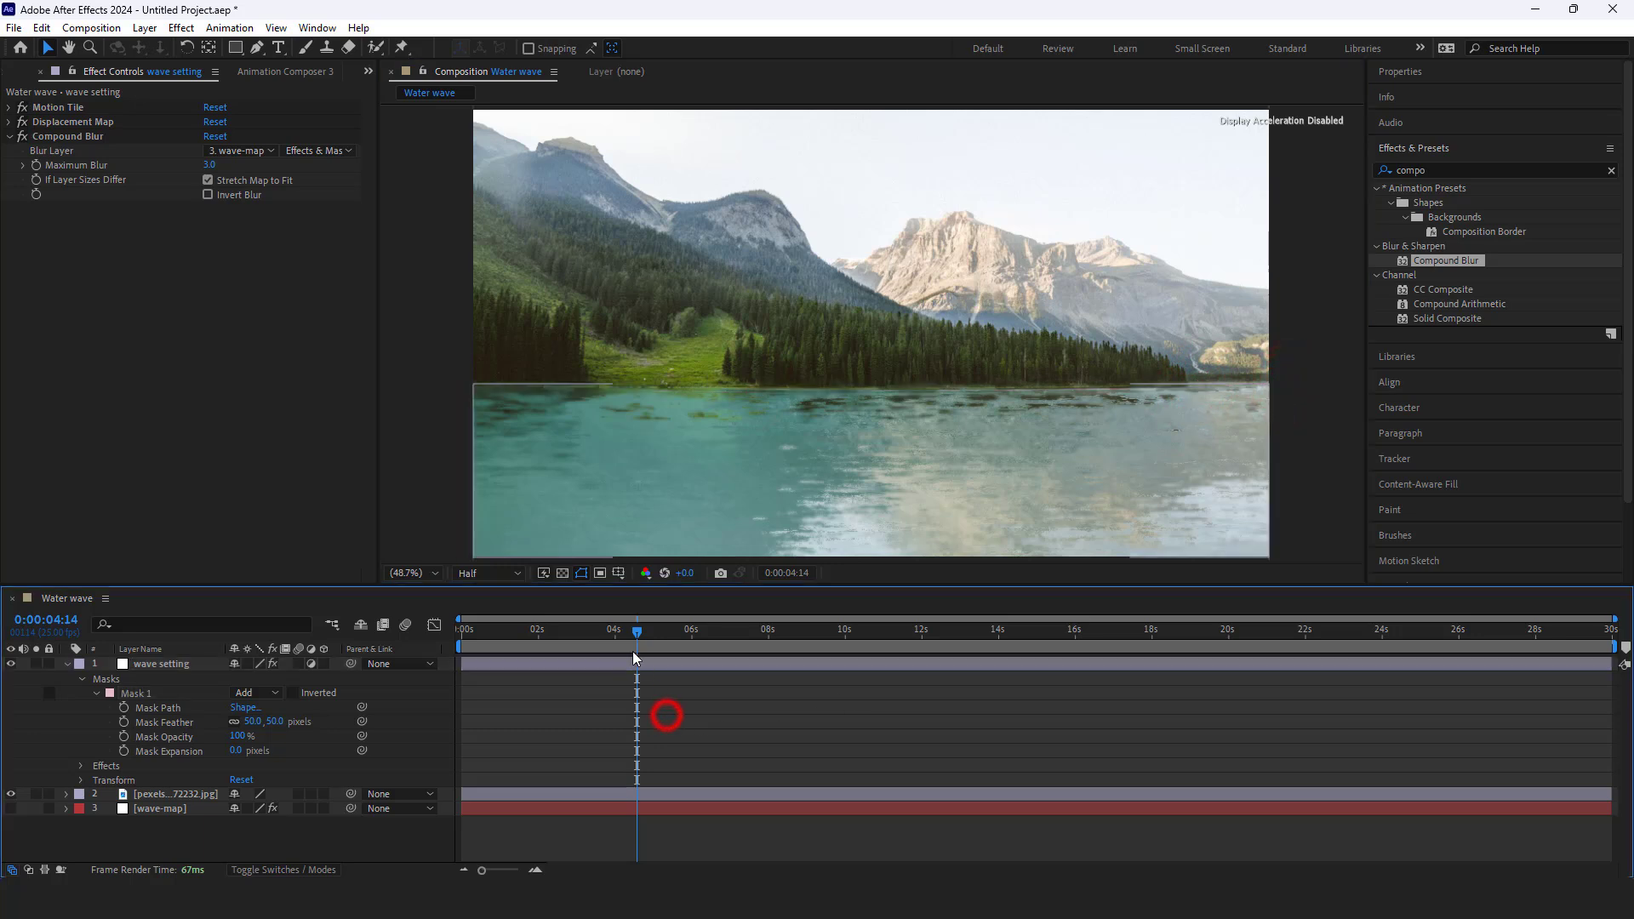
pyautogui.moveTo(637, 632); pyautogui.dragTo(647, 678)
# Move Compound Blur above Displacement Map on the wave setting layer and set its Maximum Blur to 40
pyautogui.click(206, 256)
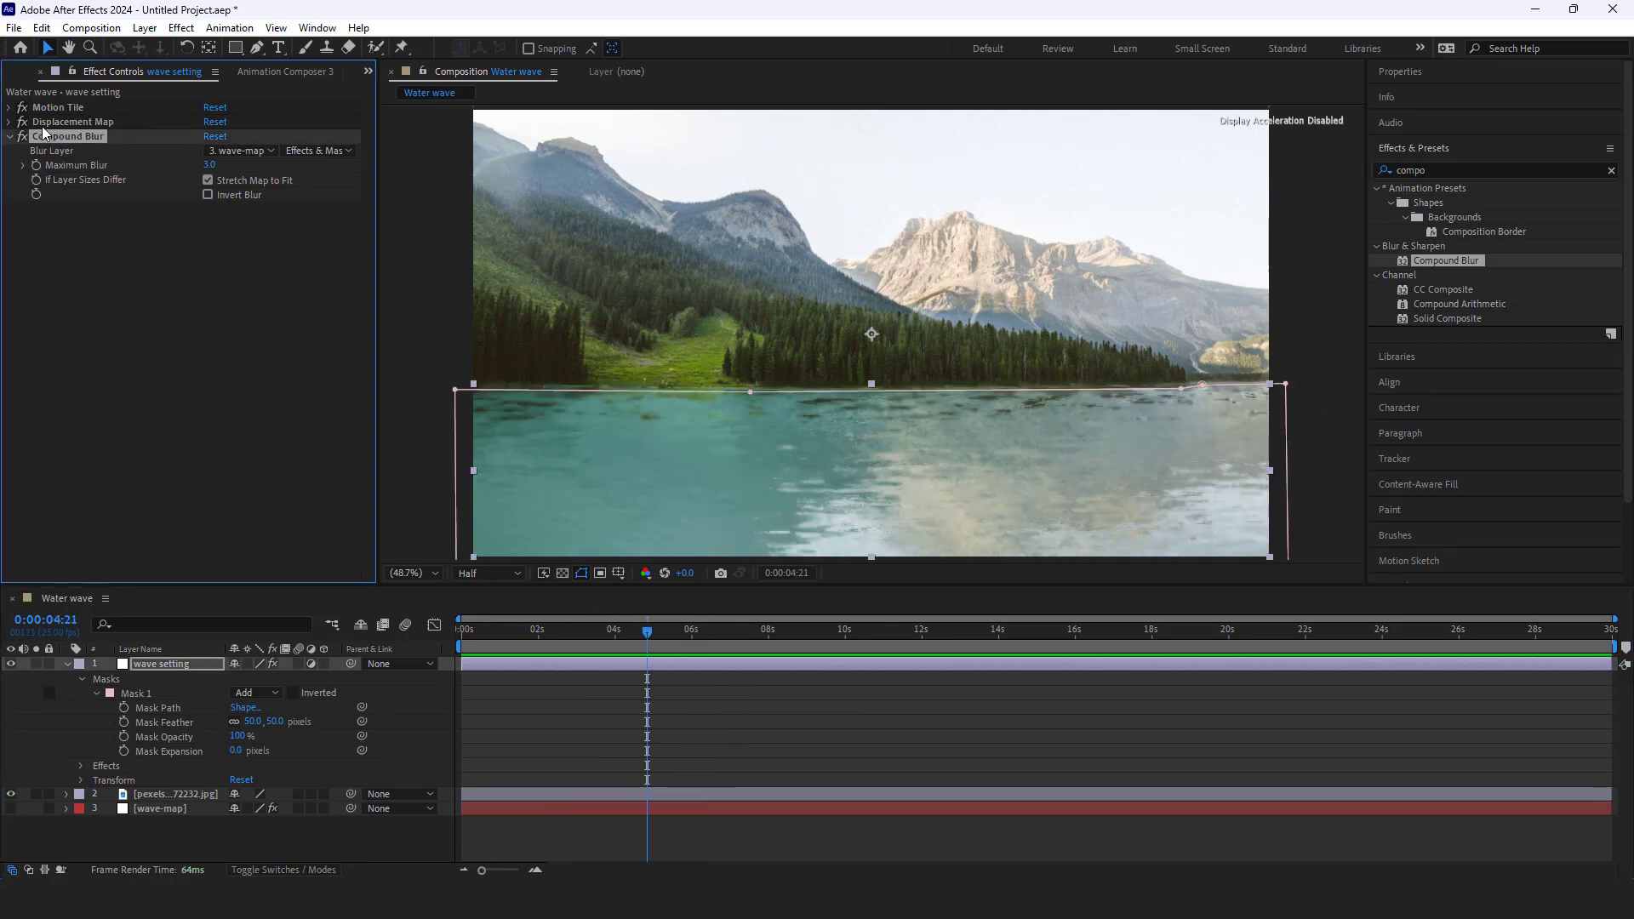
pyautogui.moveTo(79, 136); pyautogui.dragTo(80, 116)
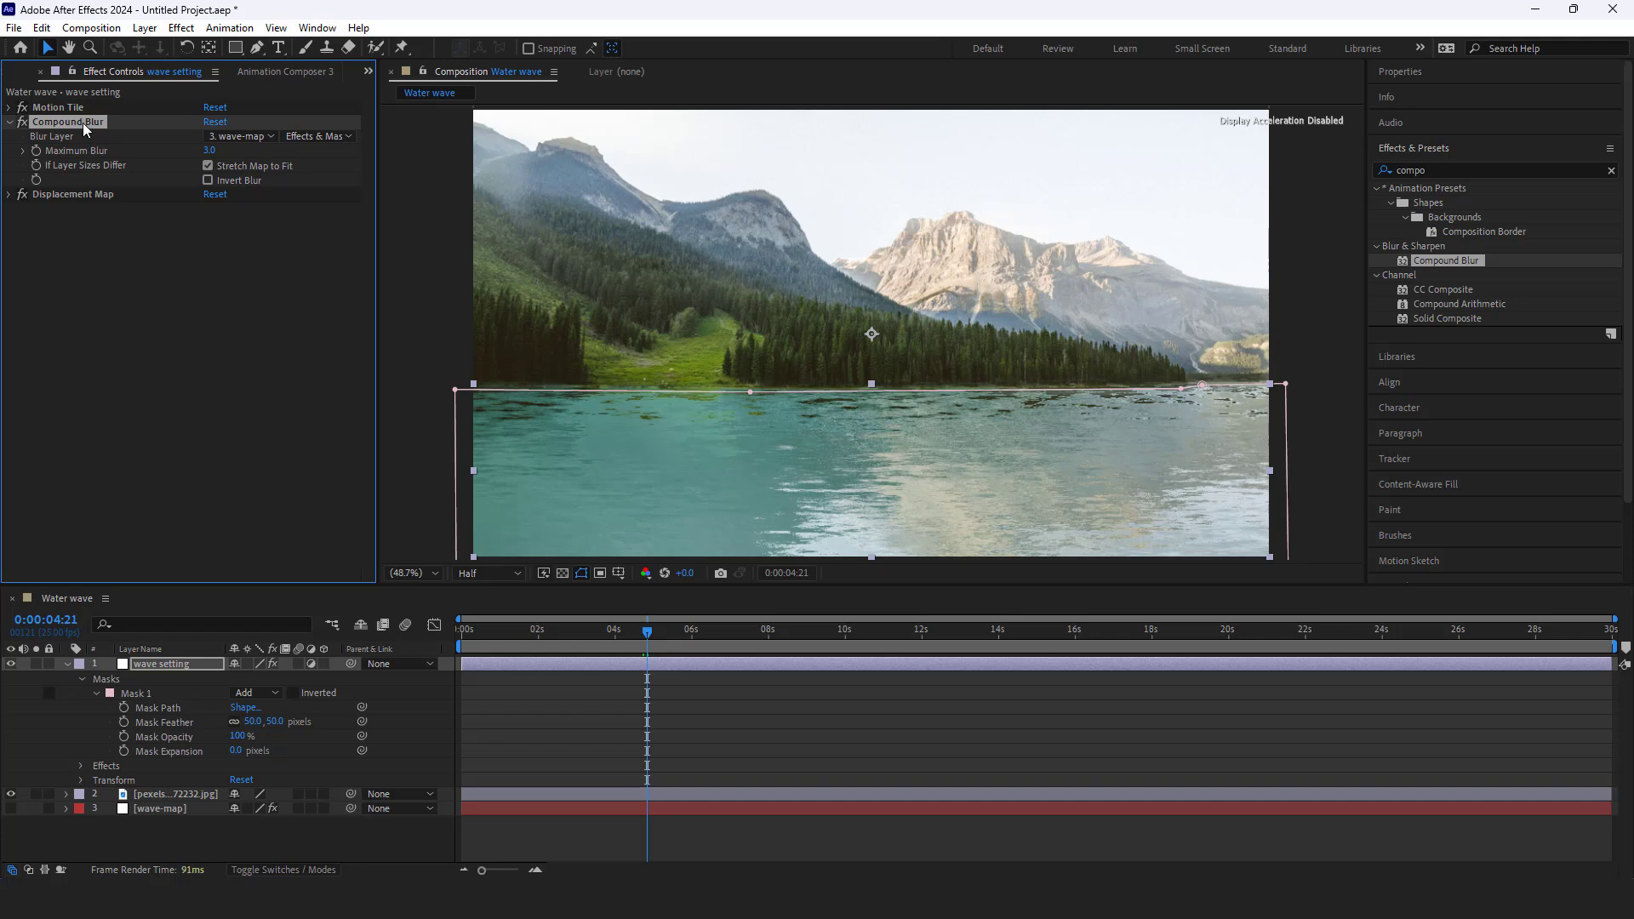
pyautogui.click(211, 152)
pyautogui.moveTo(213, 157); pyautogui.dragTo(228, 154)
pyautogui.moveTo(233, 154); pyautogui.dragTo(239, 154)
pyautogui.click(212, 152)
pyautogui.write('40')
pyautogui.press('Return')
pyautogui.moveTo(647, 632); pyautogui.dragTo(644, 668)
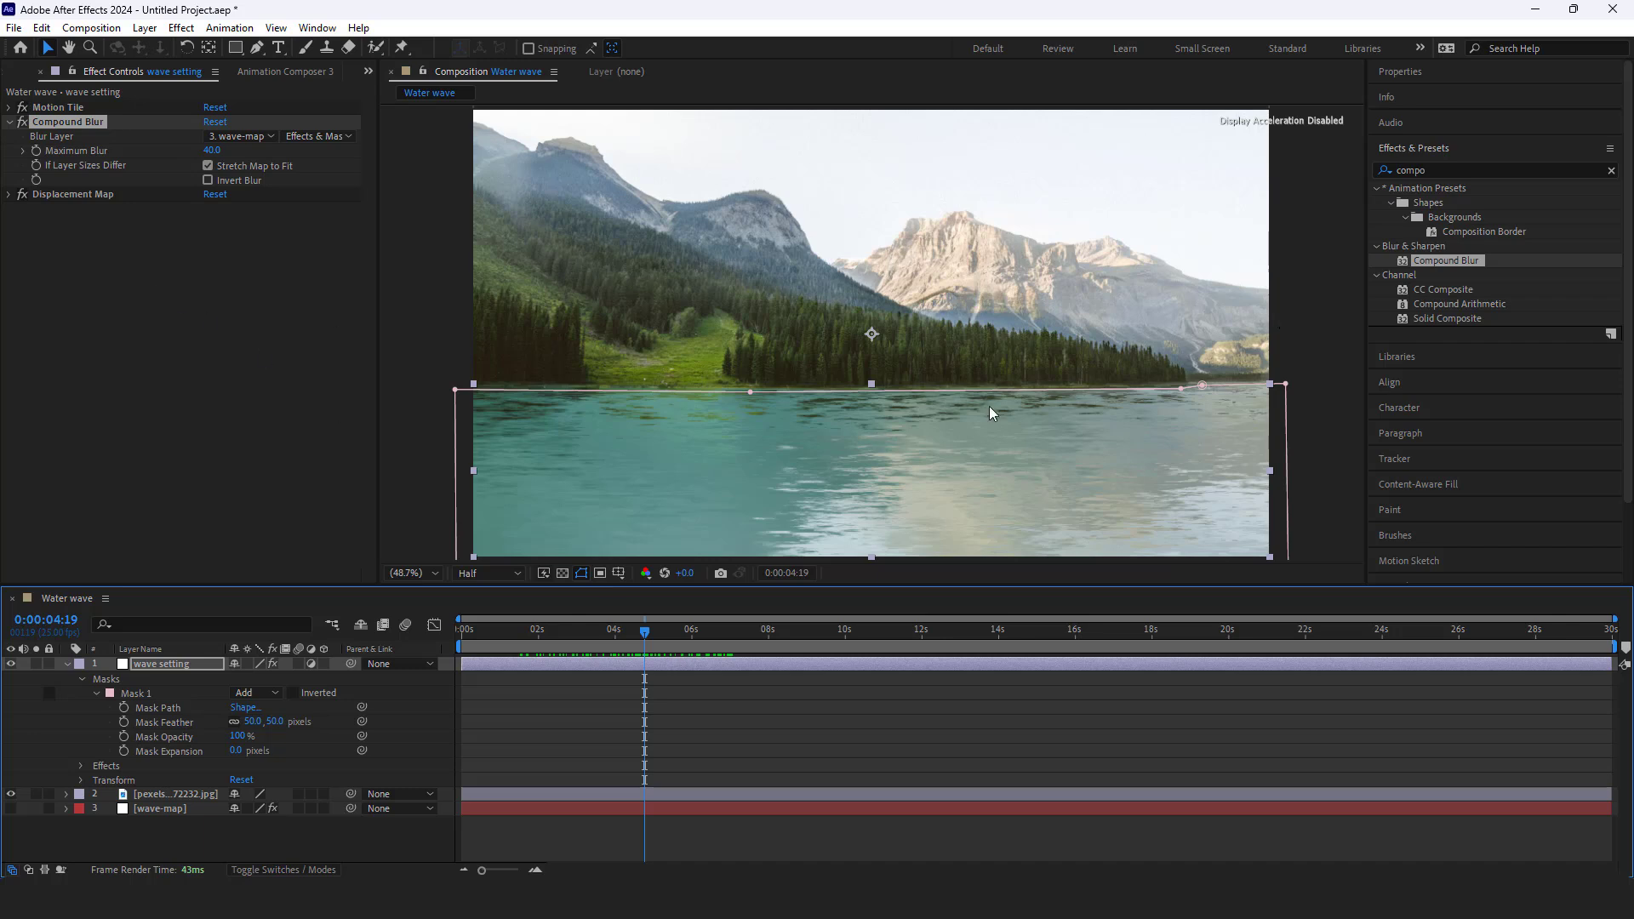
# Find the Curves color correction effect and apply it to the wave setting layer
pyautogui.click(1441, 170)
pyautogui.doubleClick(1440, 169)
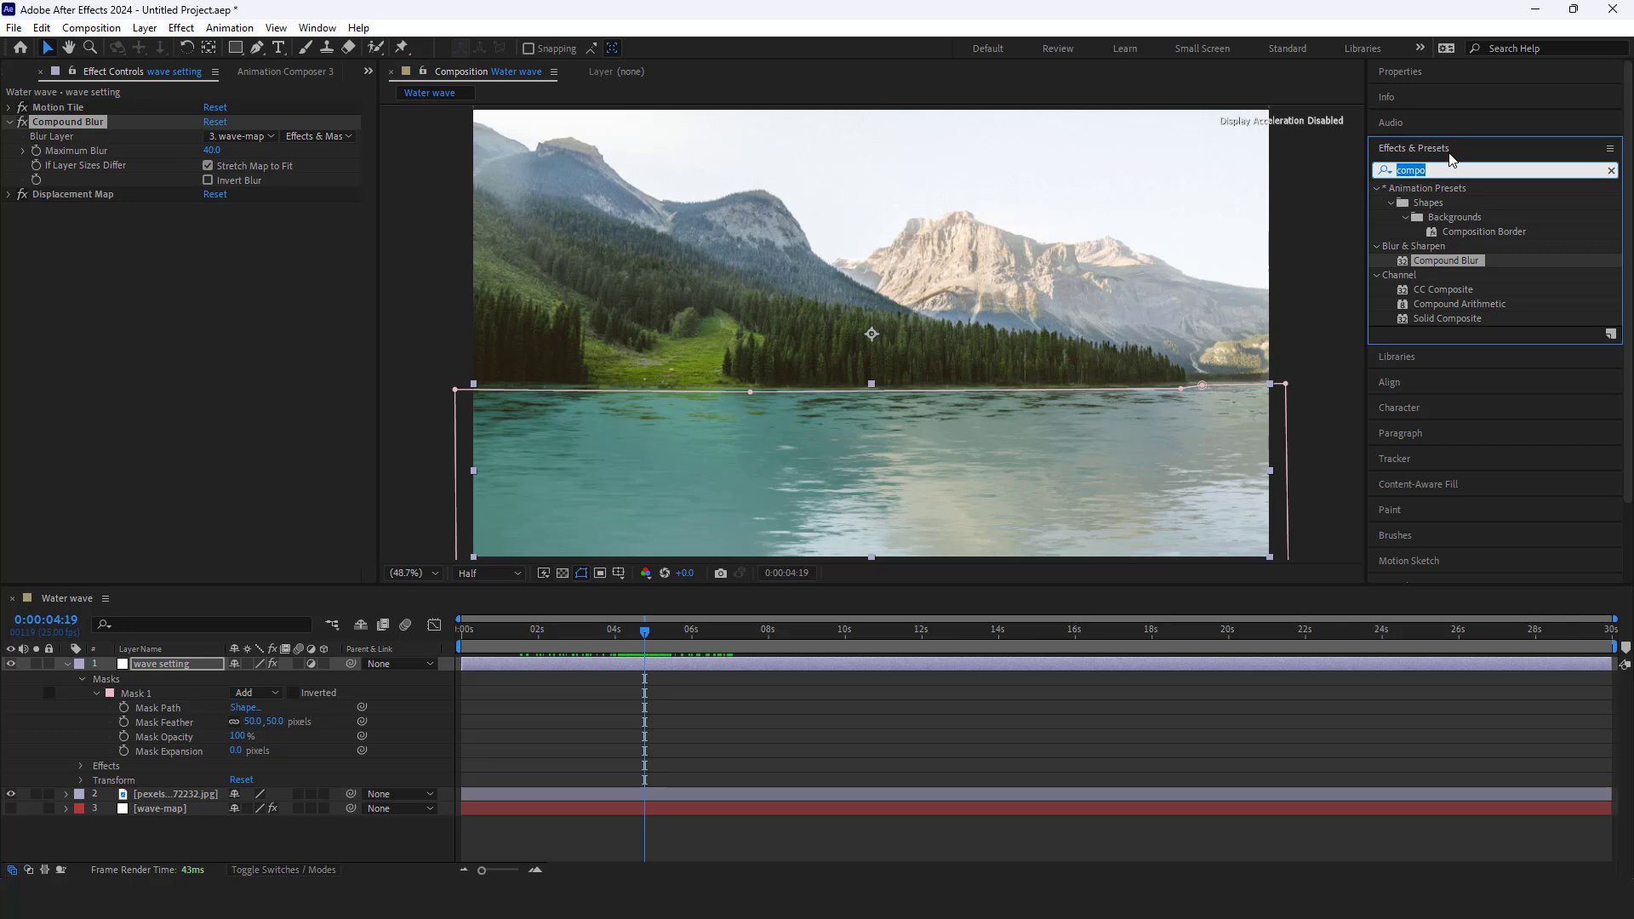
pyautogui.write('curve')
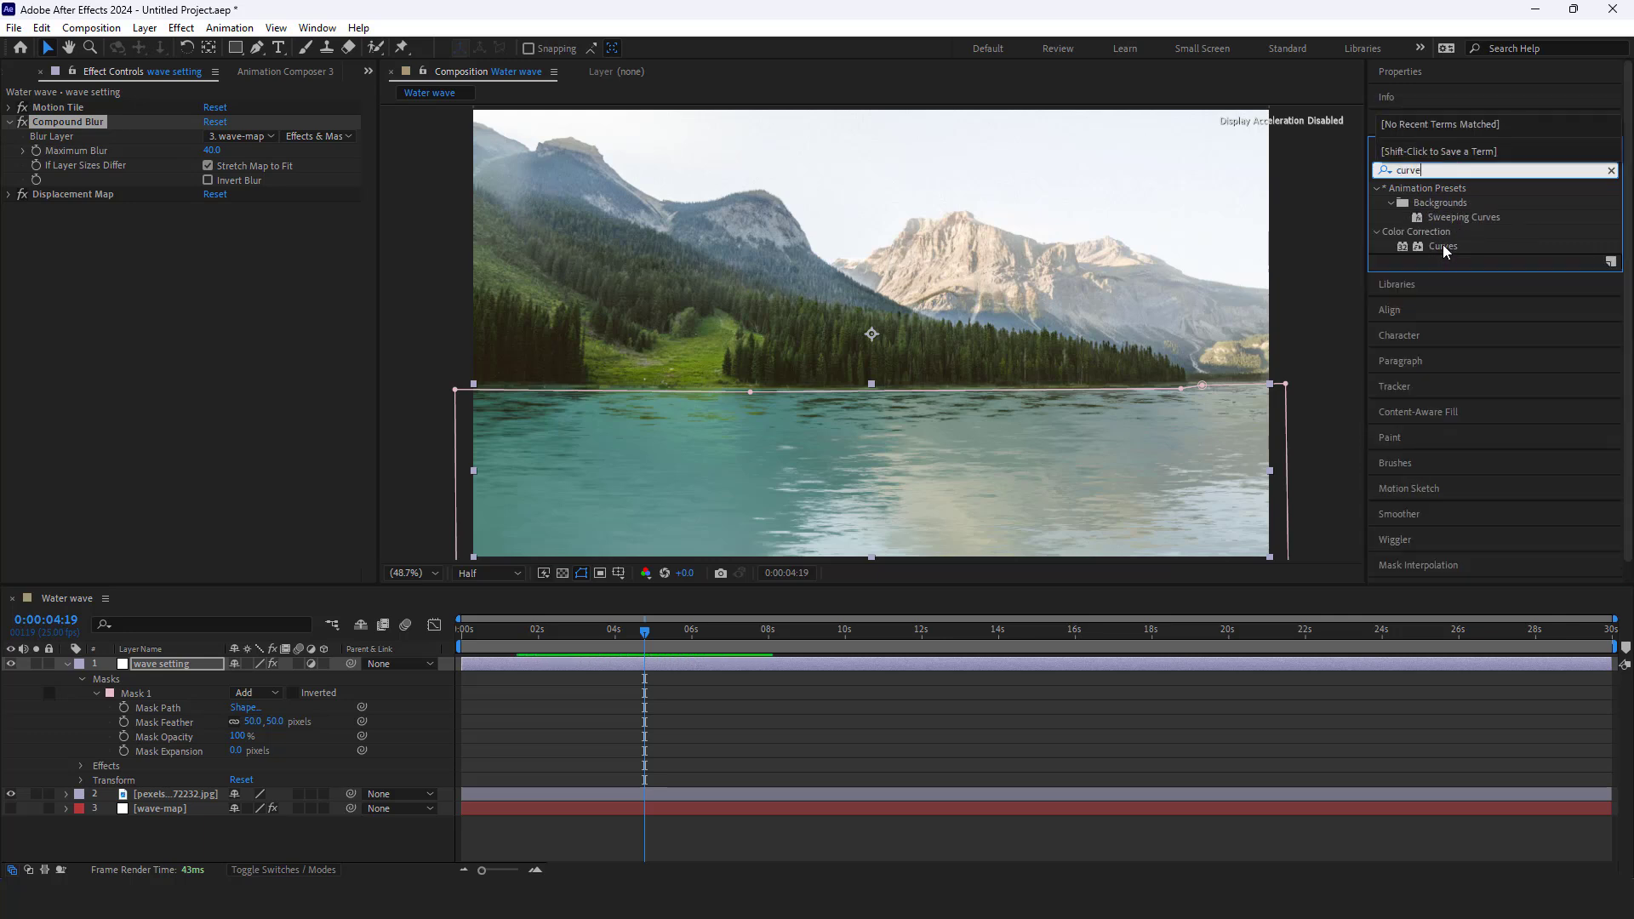
pyautogui.moveTo(1443, 246); pyautogui.dragTo(176, 666)
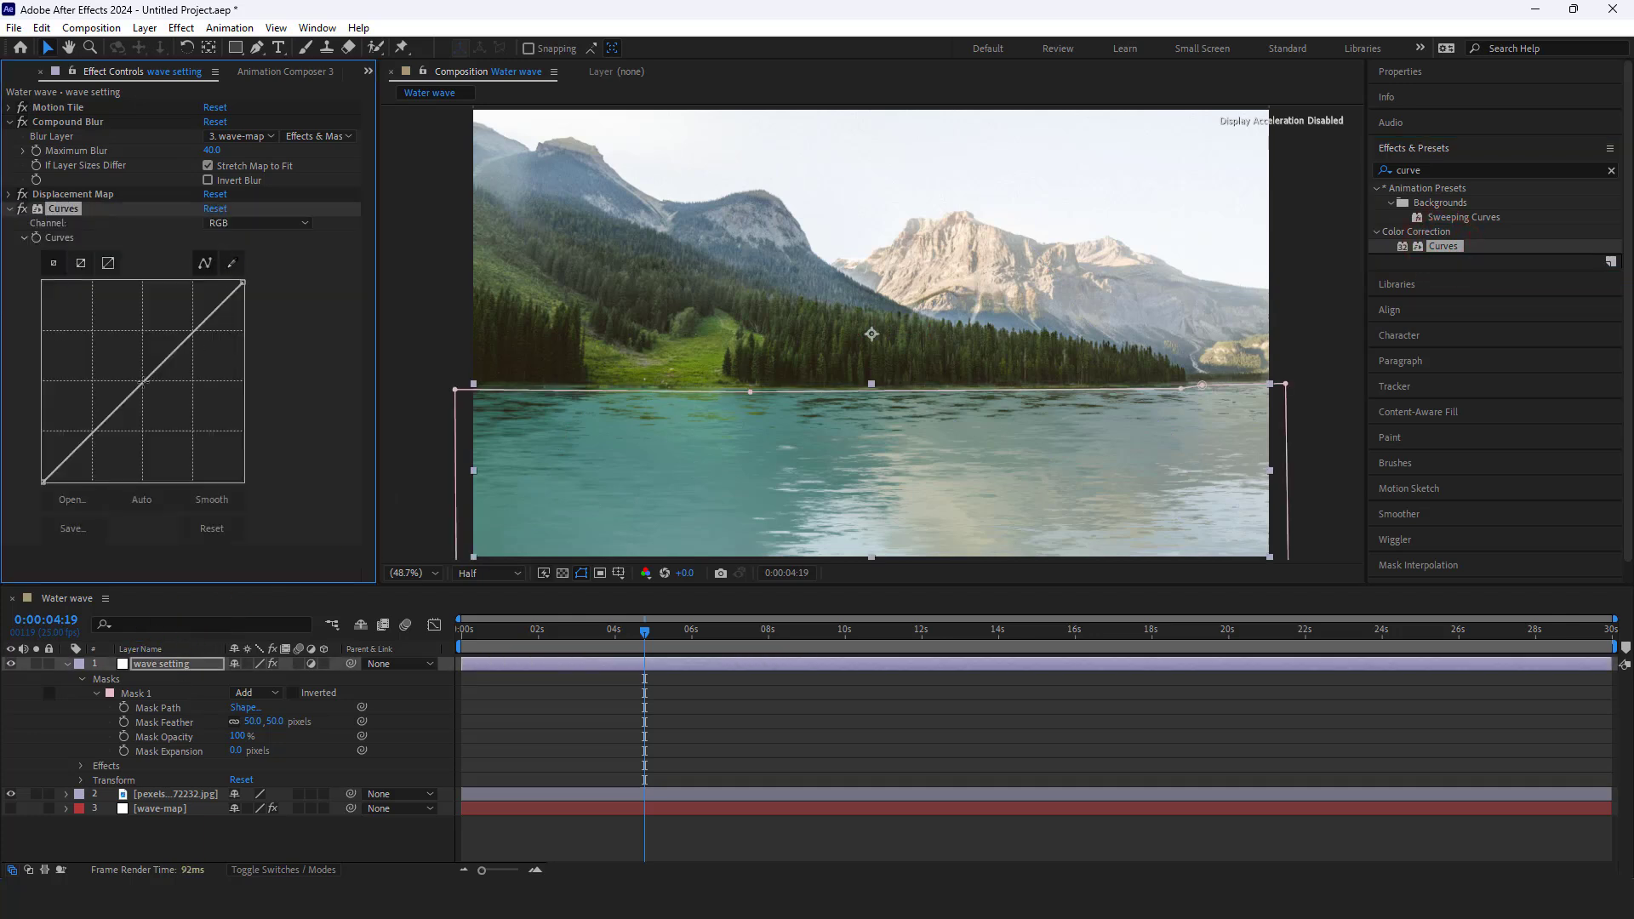
# Pull the midpoint of the RGB curve slightly down to darken the water, and preview the waves from 0:00:01:22
pyautogui.moveTo(143, 382); pyautogui.dragTo(147, 398)
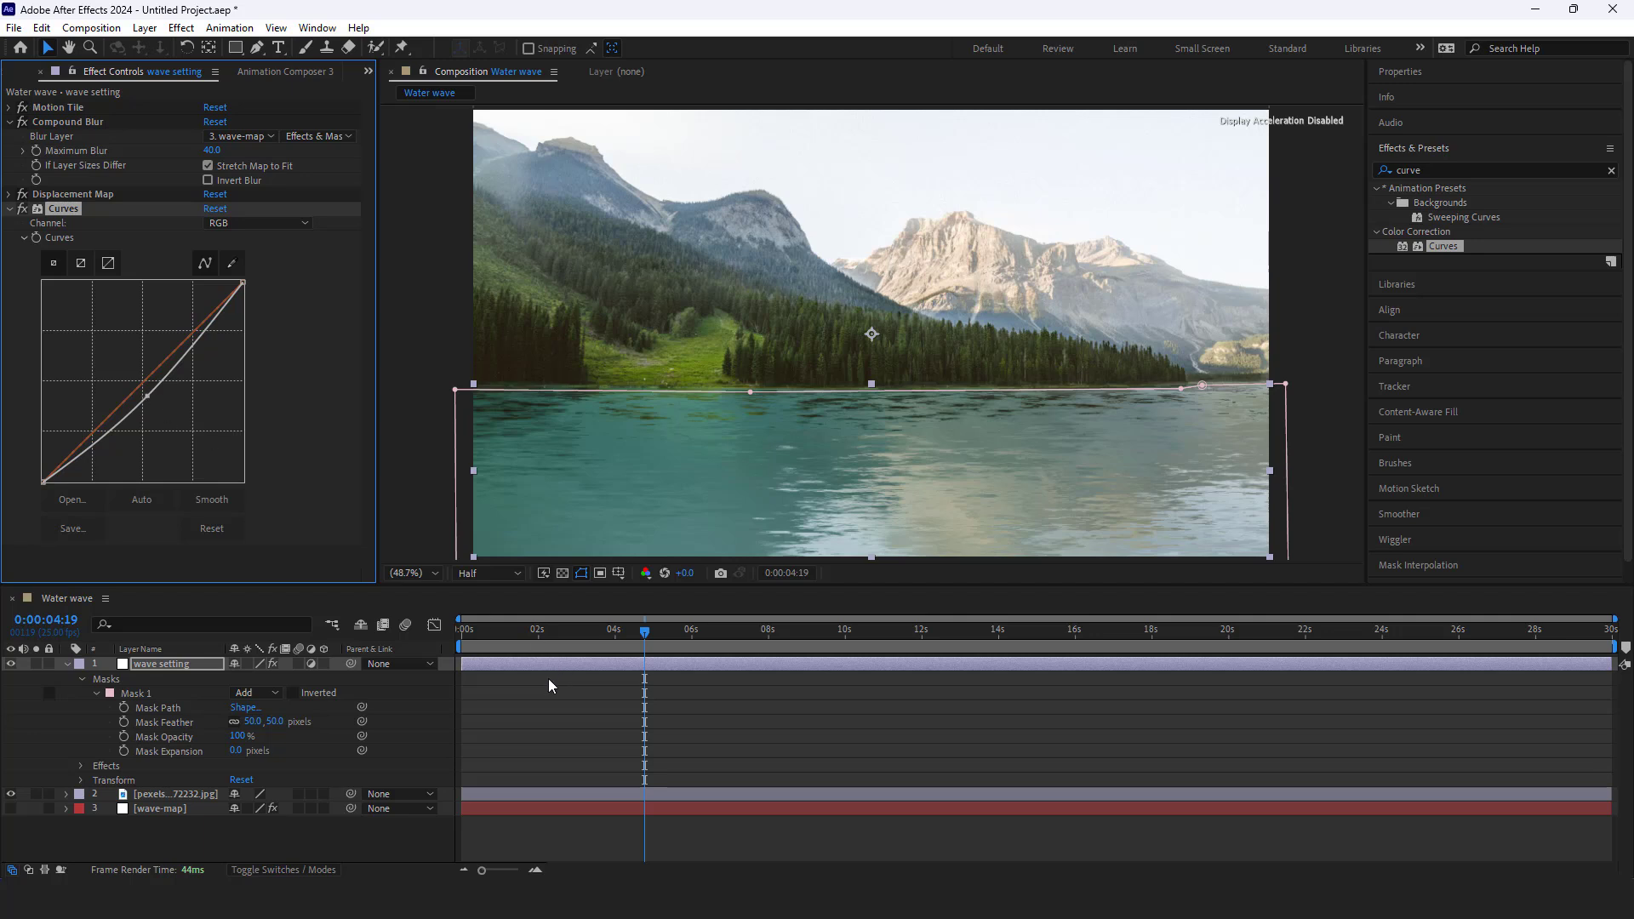
pyautogui.click(534, 638)
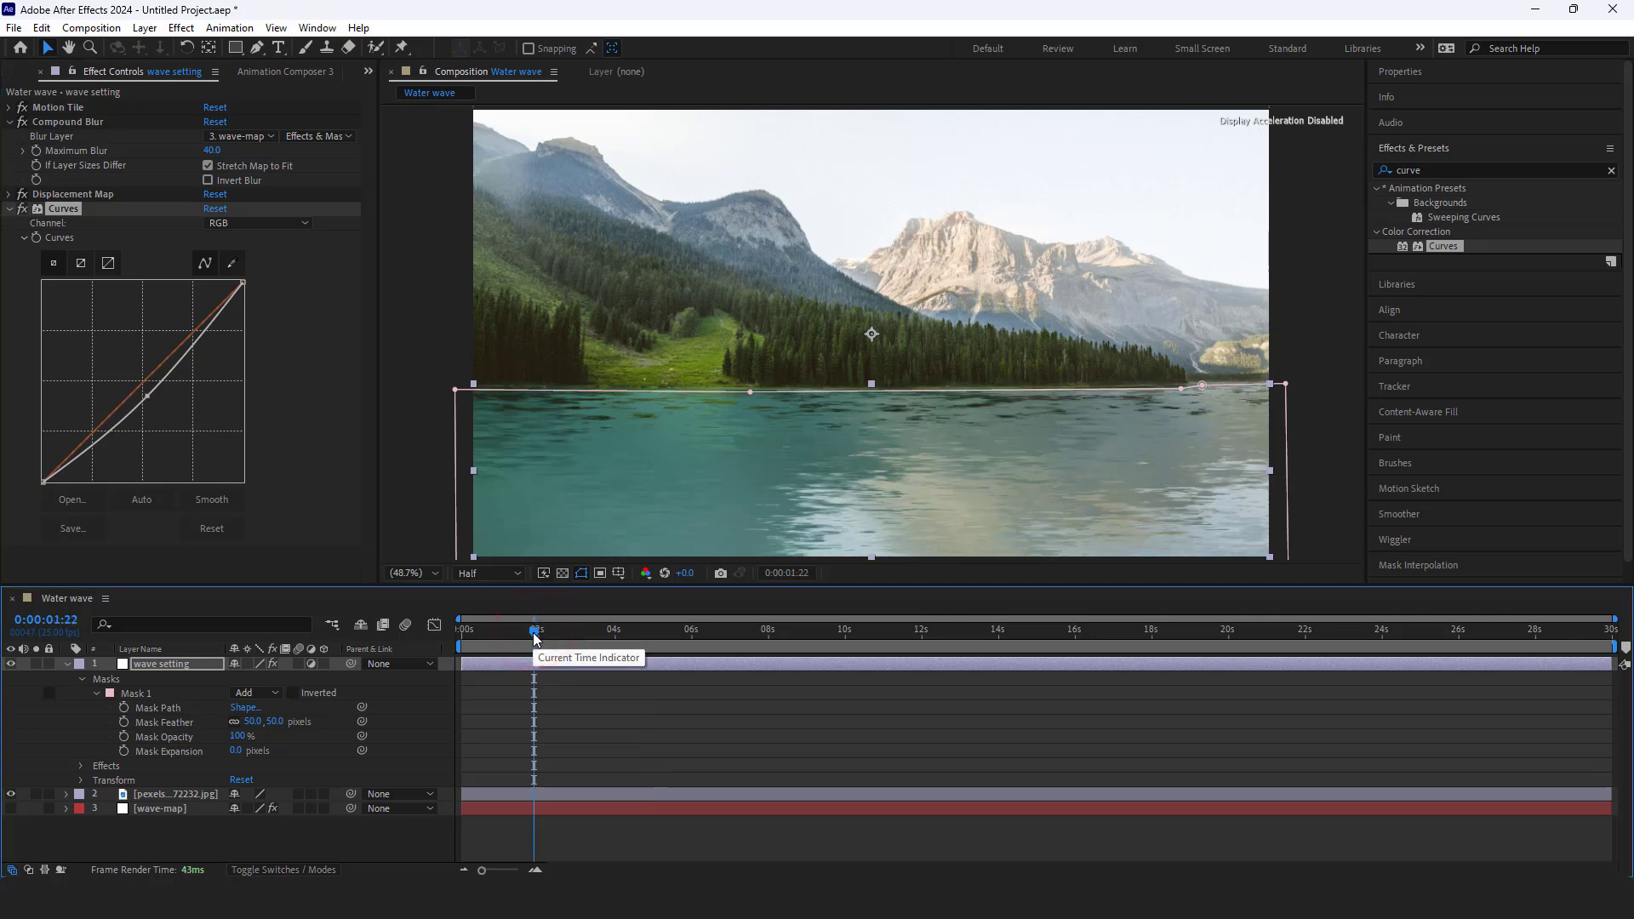
pyautogui.press('space')
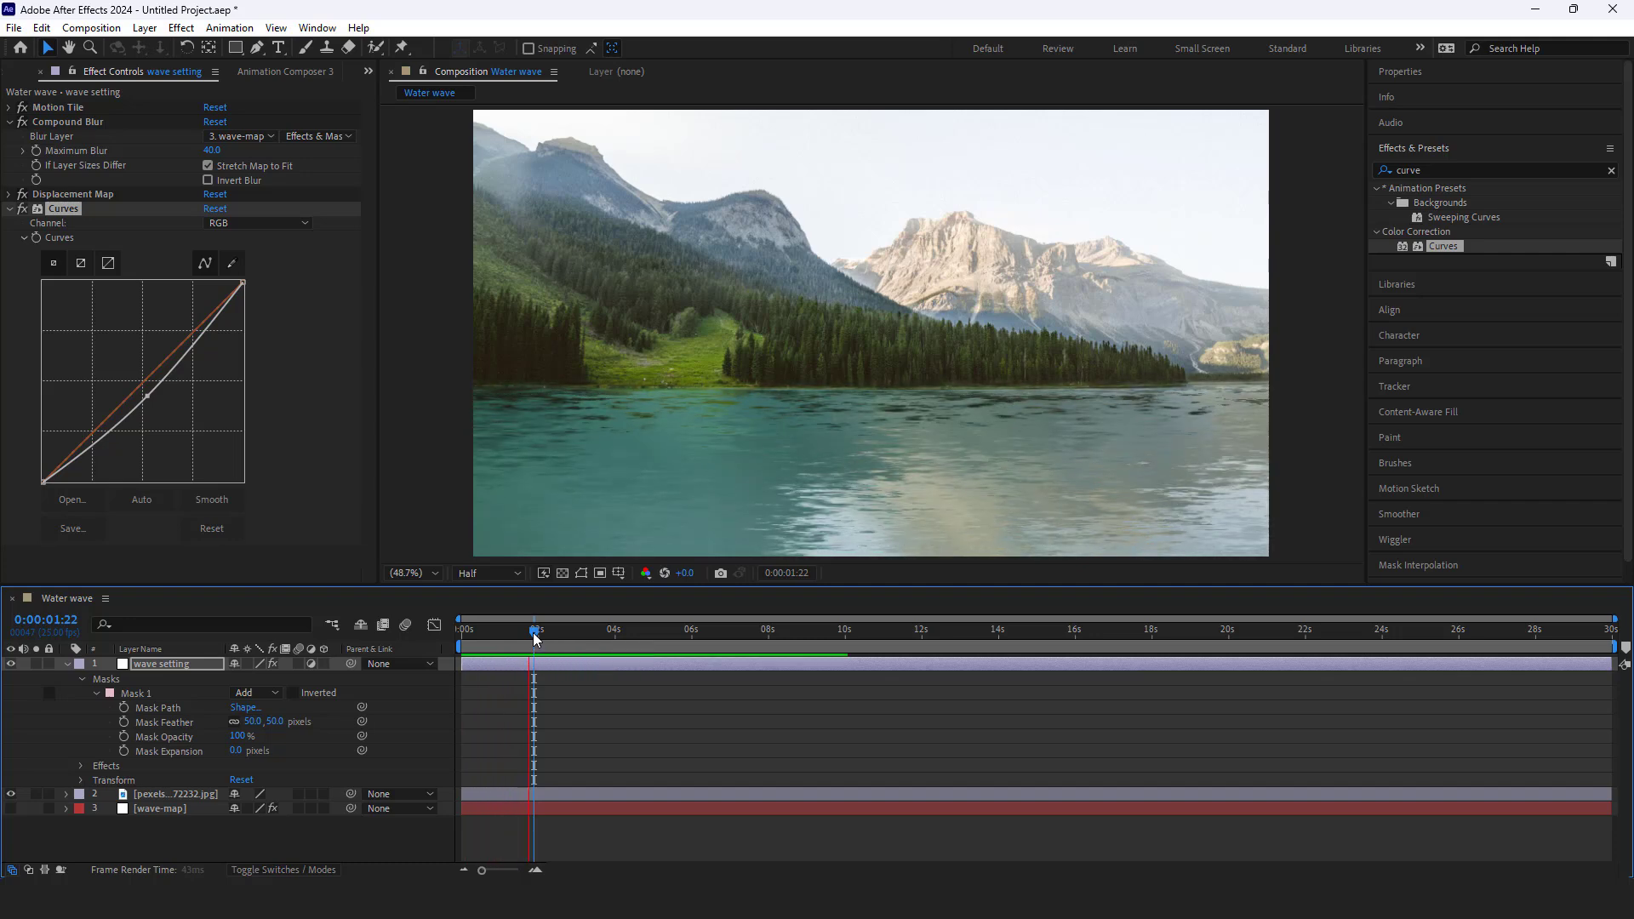
pyautogui.press('space')
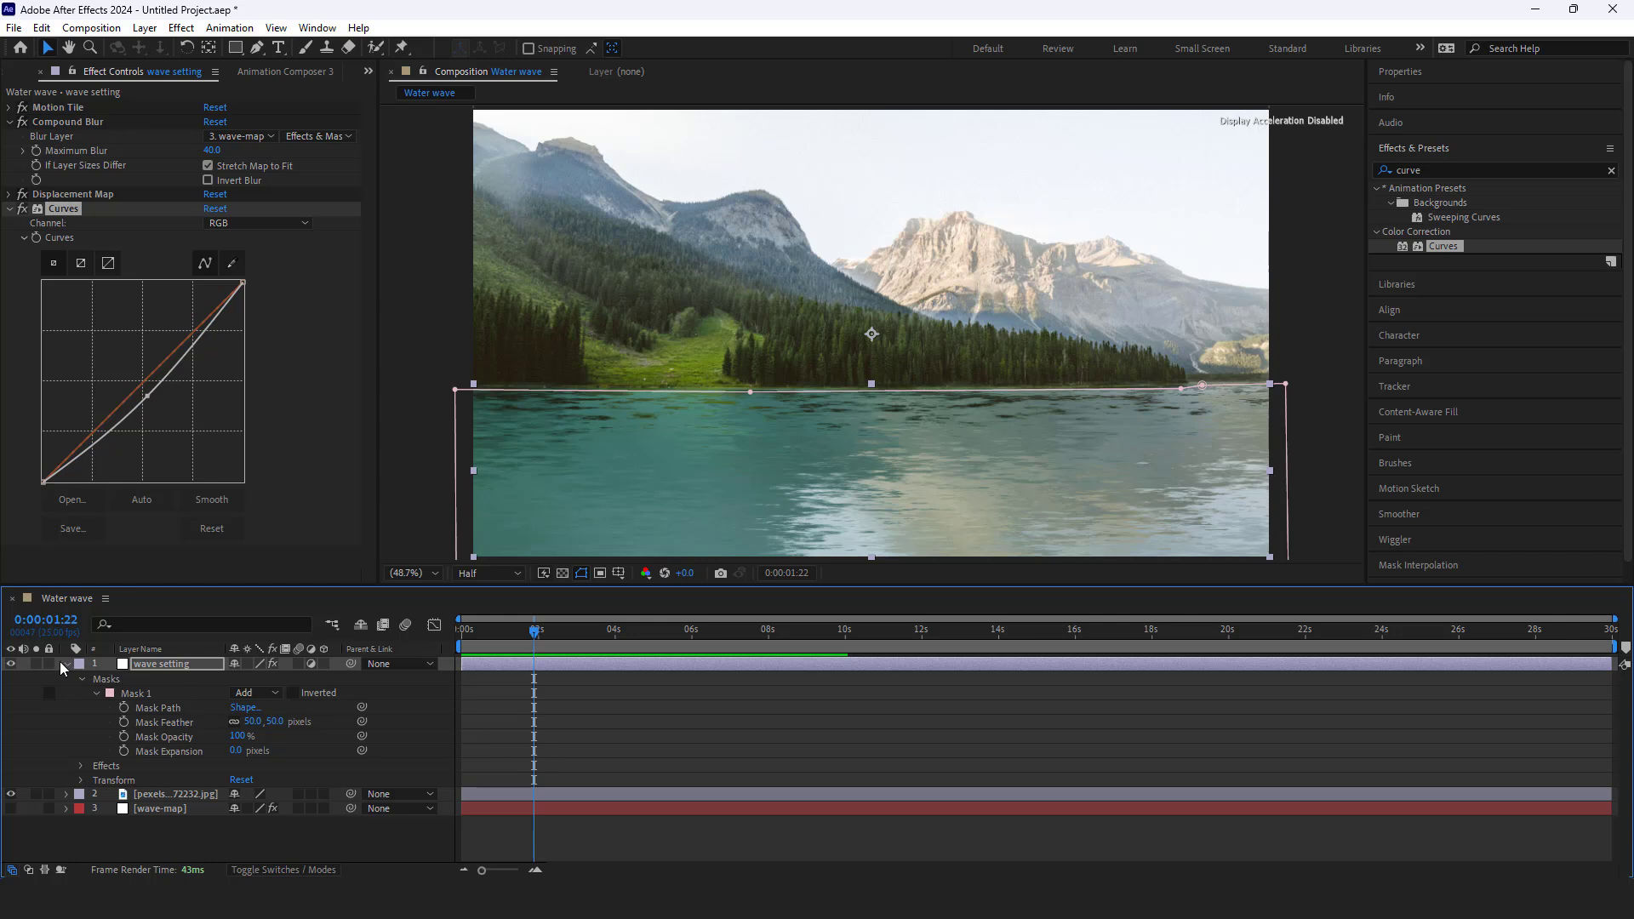
# Create a text layer reading "Water" and place it across the shoreline near the middle of the image
pyautogui.click(65, 663)
pyautogui.rightClick(155, 754)
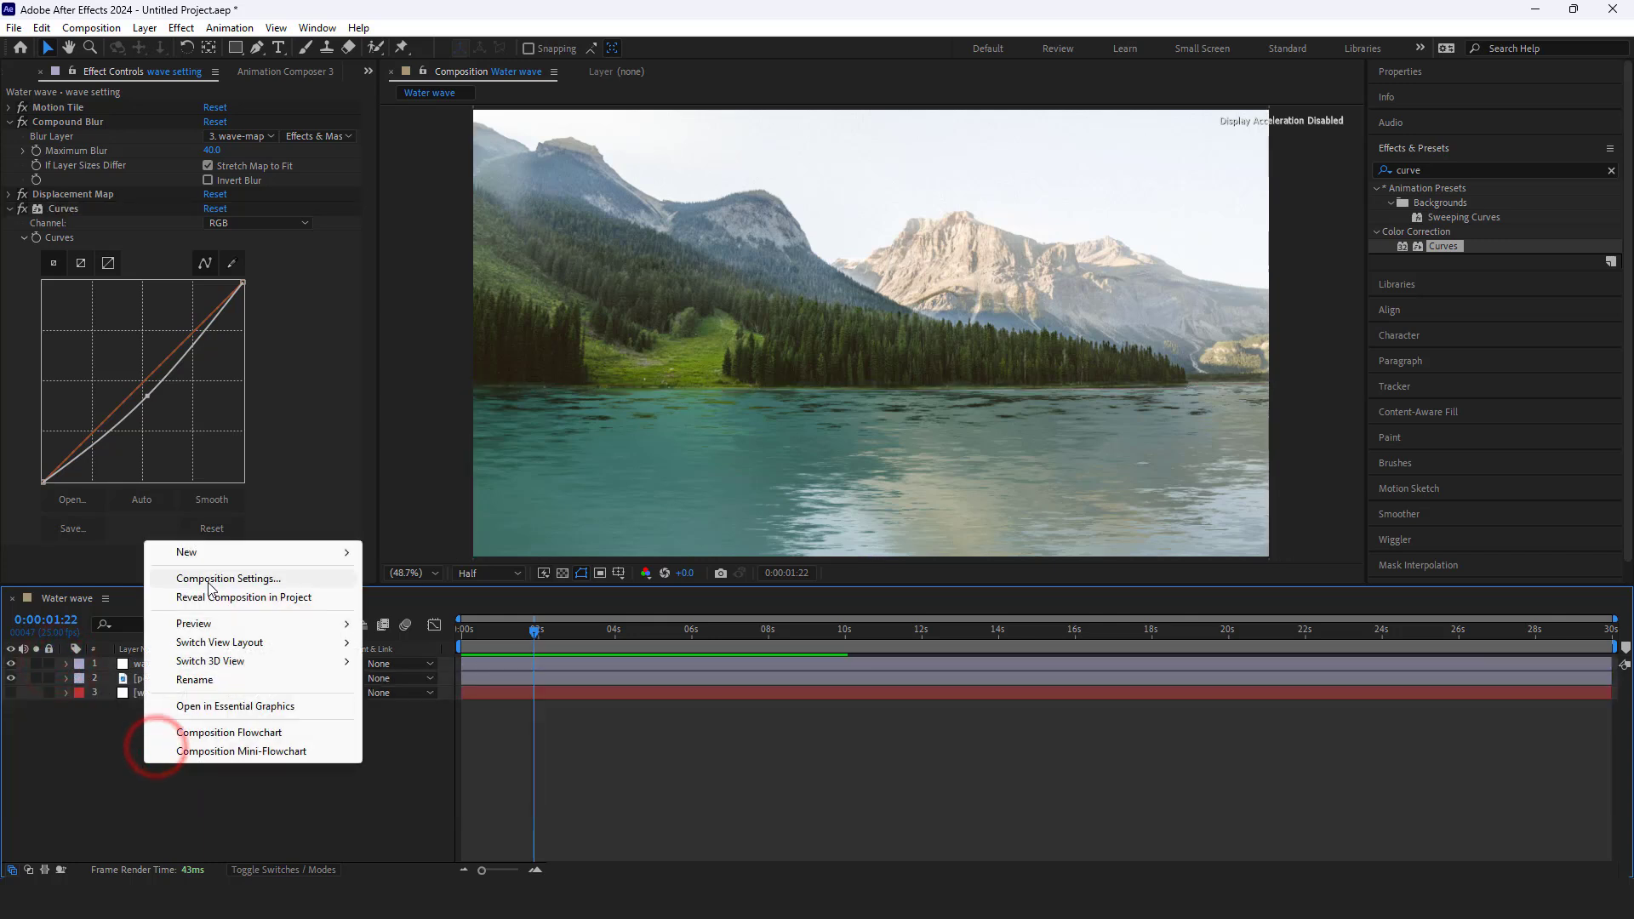
pyautogui.moveTo(255, 562)
pyautogui.click(400, 578)
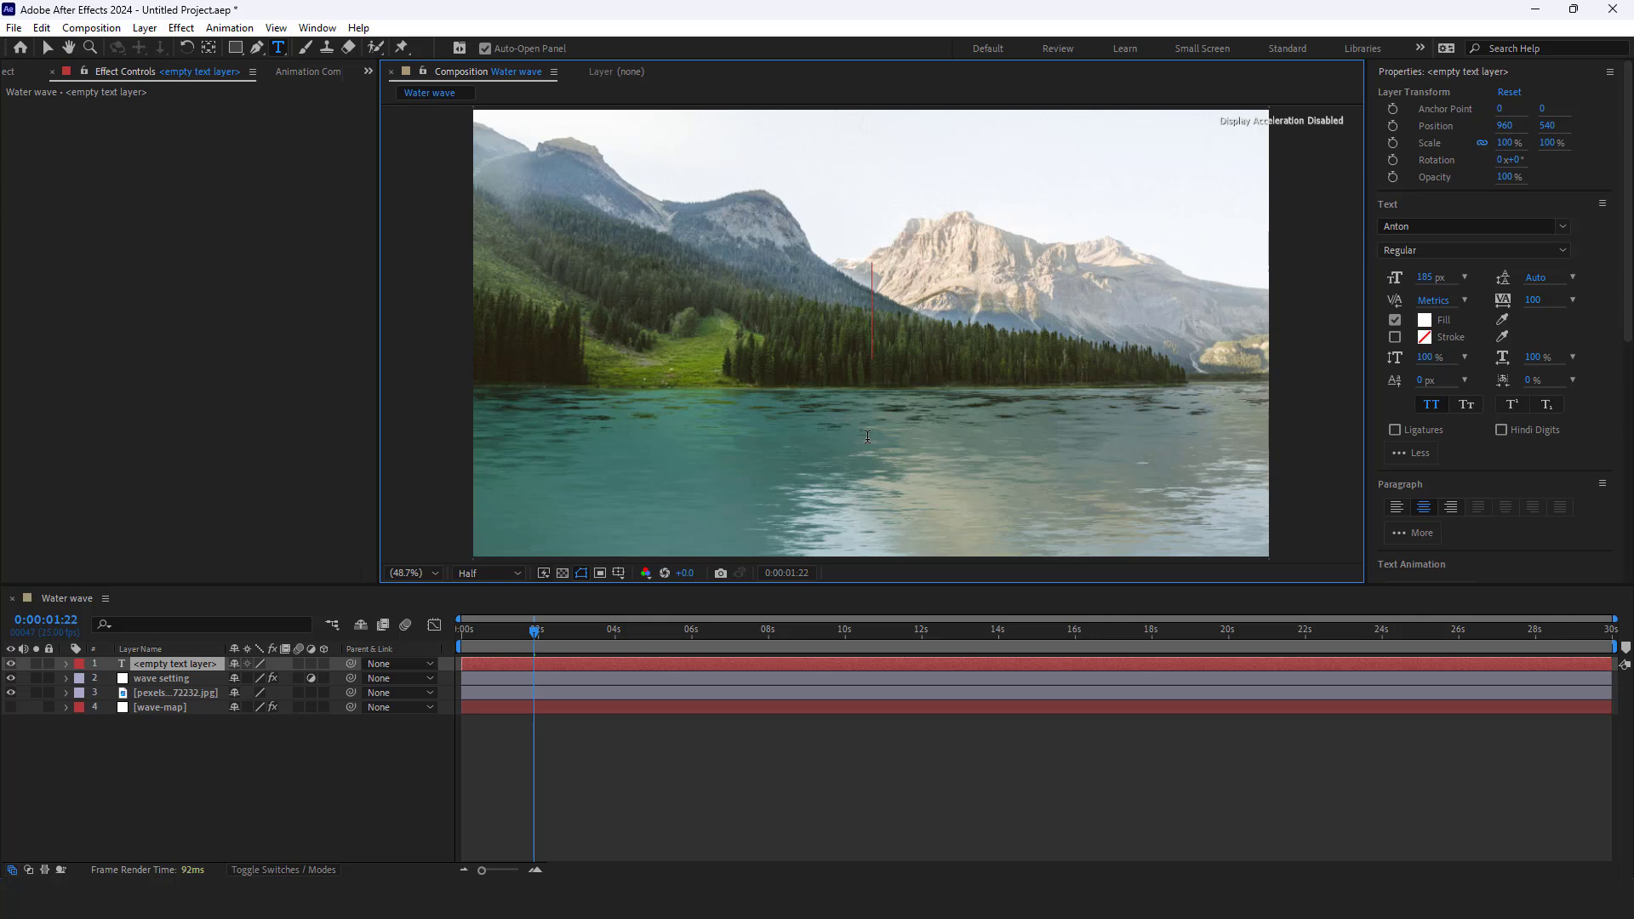
pyautogui.write('WAVE')
pyautogui.moveTo(1036, 429); pyautogui.dragTo(1047, 527)
pyautogui.moveTo(986, 399); pyautogui.dragTo(678, 391)
pyautogui.write('Water')
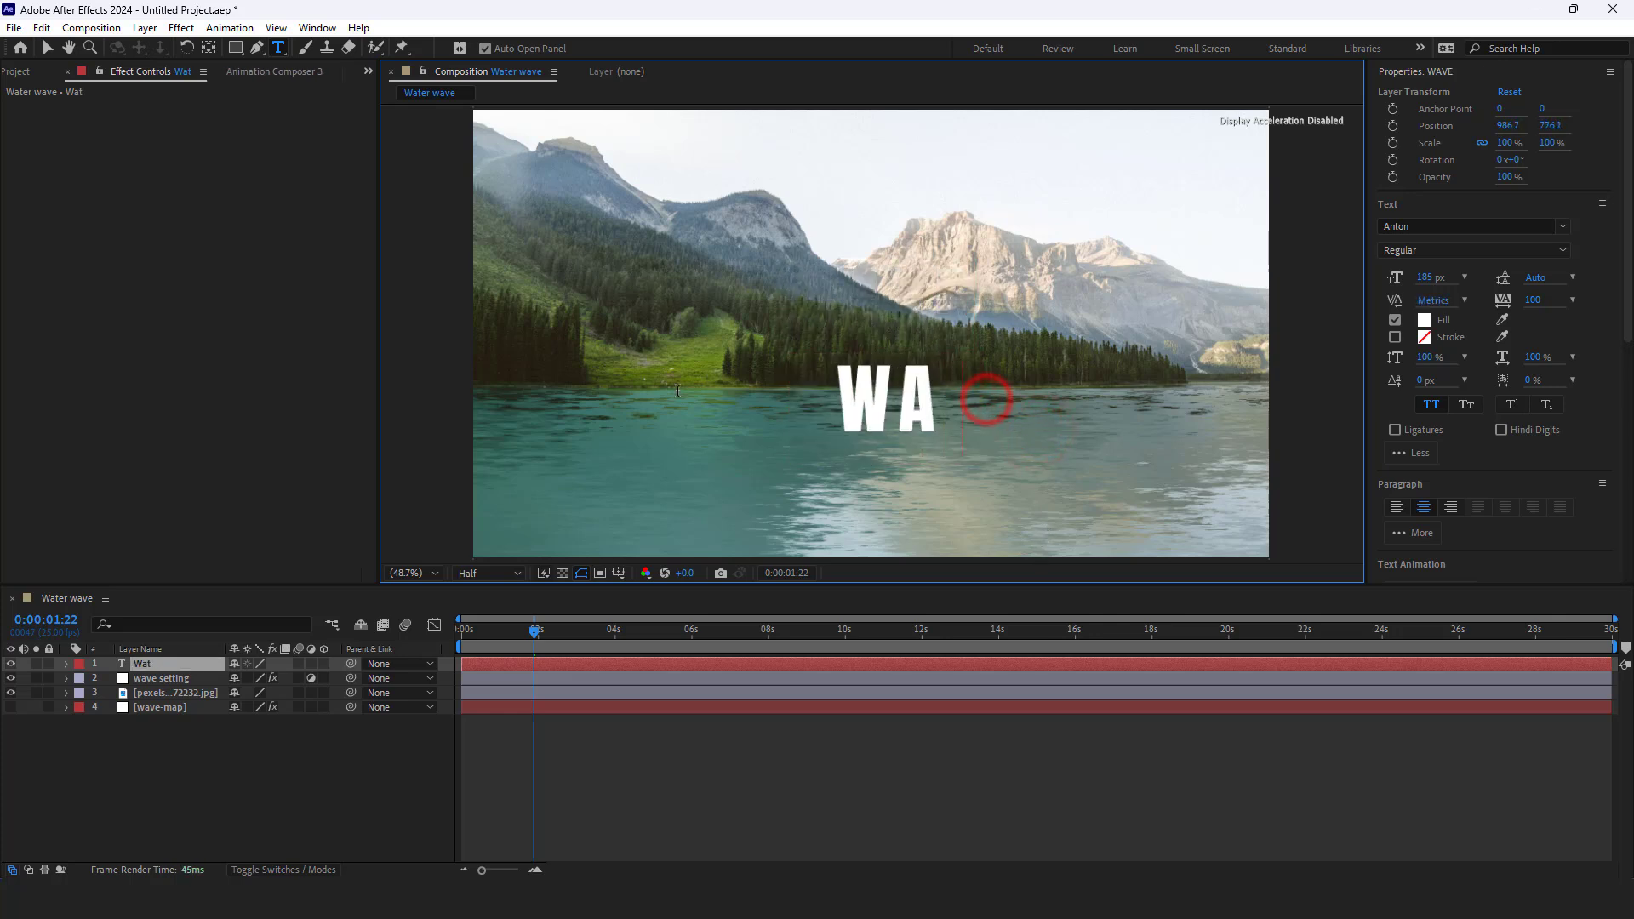
pyautogui.click(48, 47)
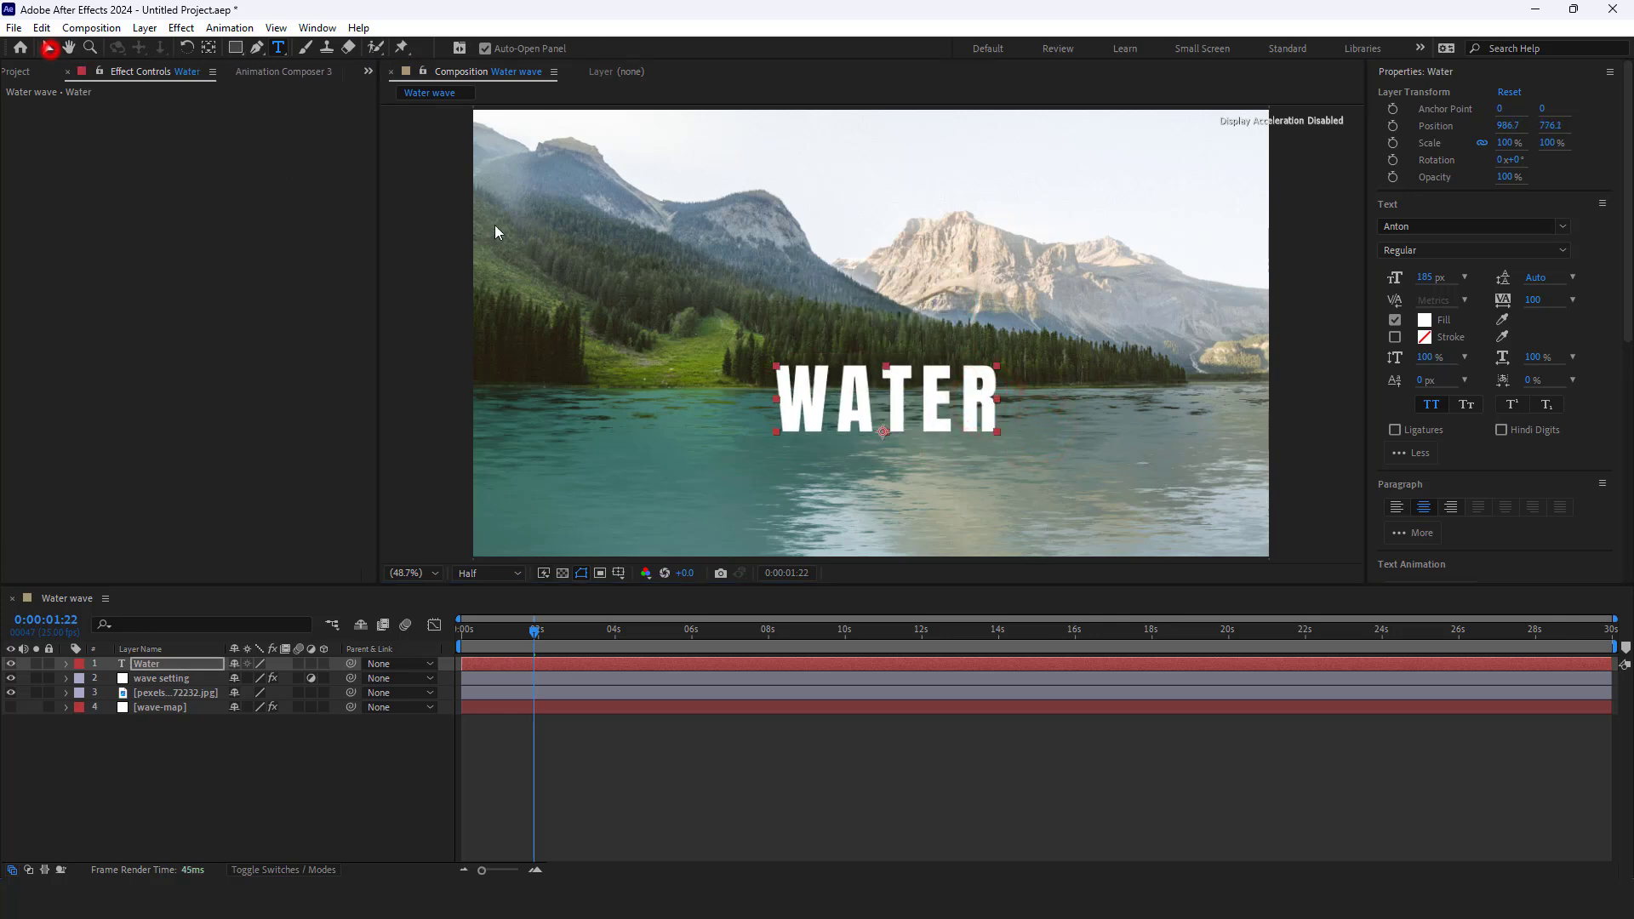
# Center the Water text horizontally in the composition and nudge it slightly downward
pyautogui.click(1417, 76)
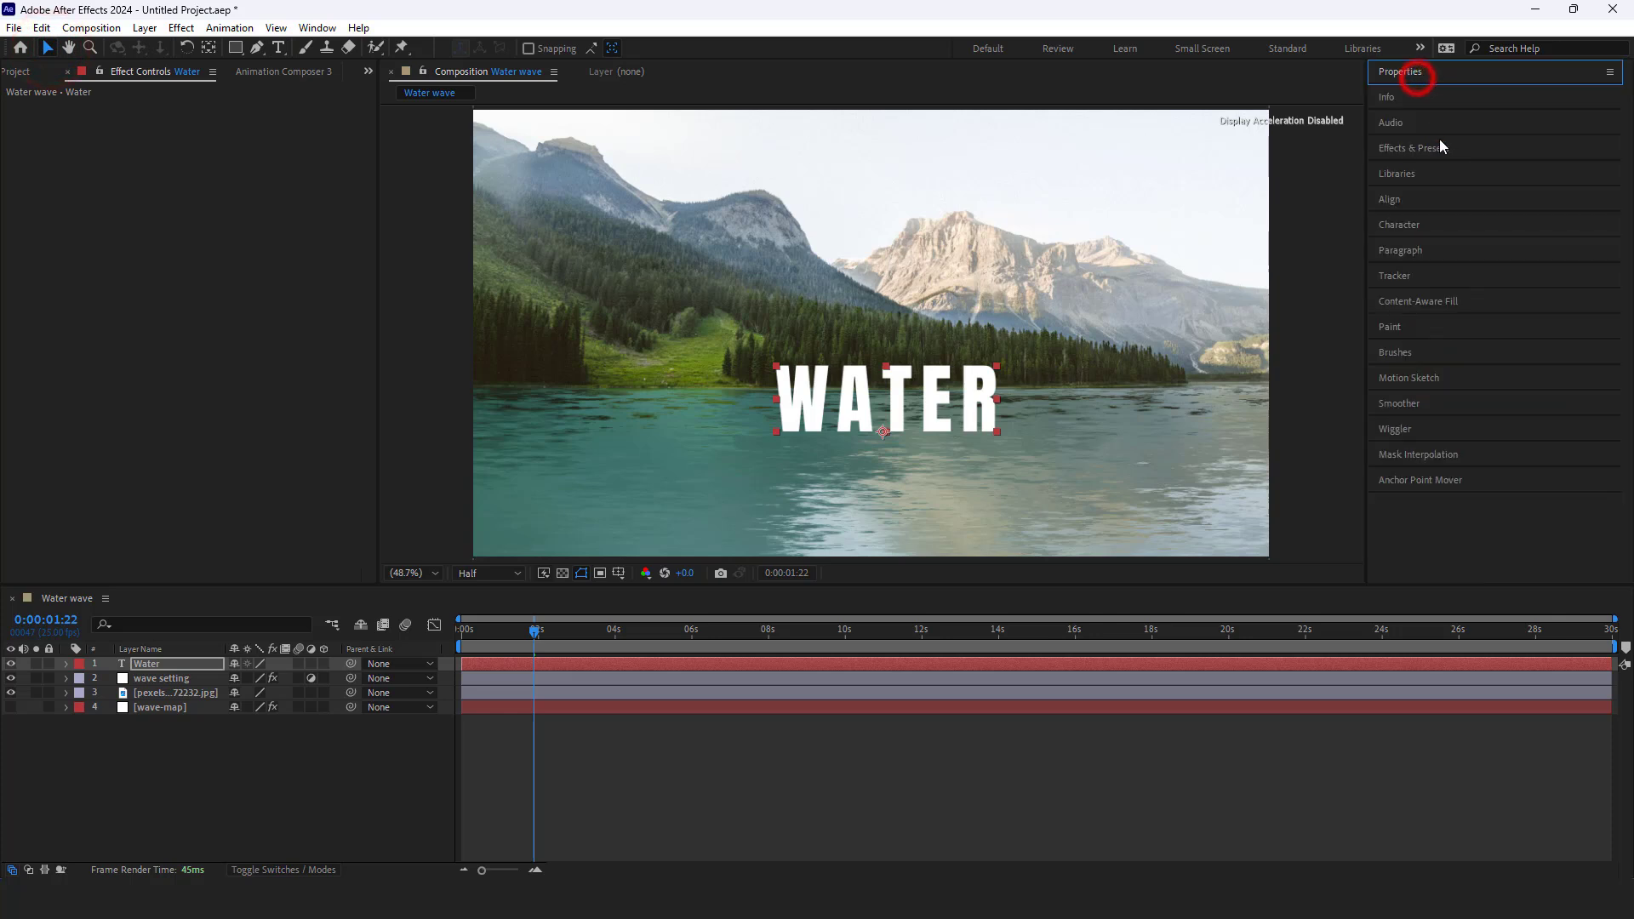
pyautogui.click(1401, 195)
pyautogui.click(1411, 242)
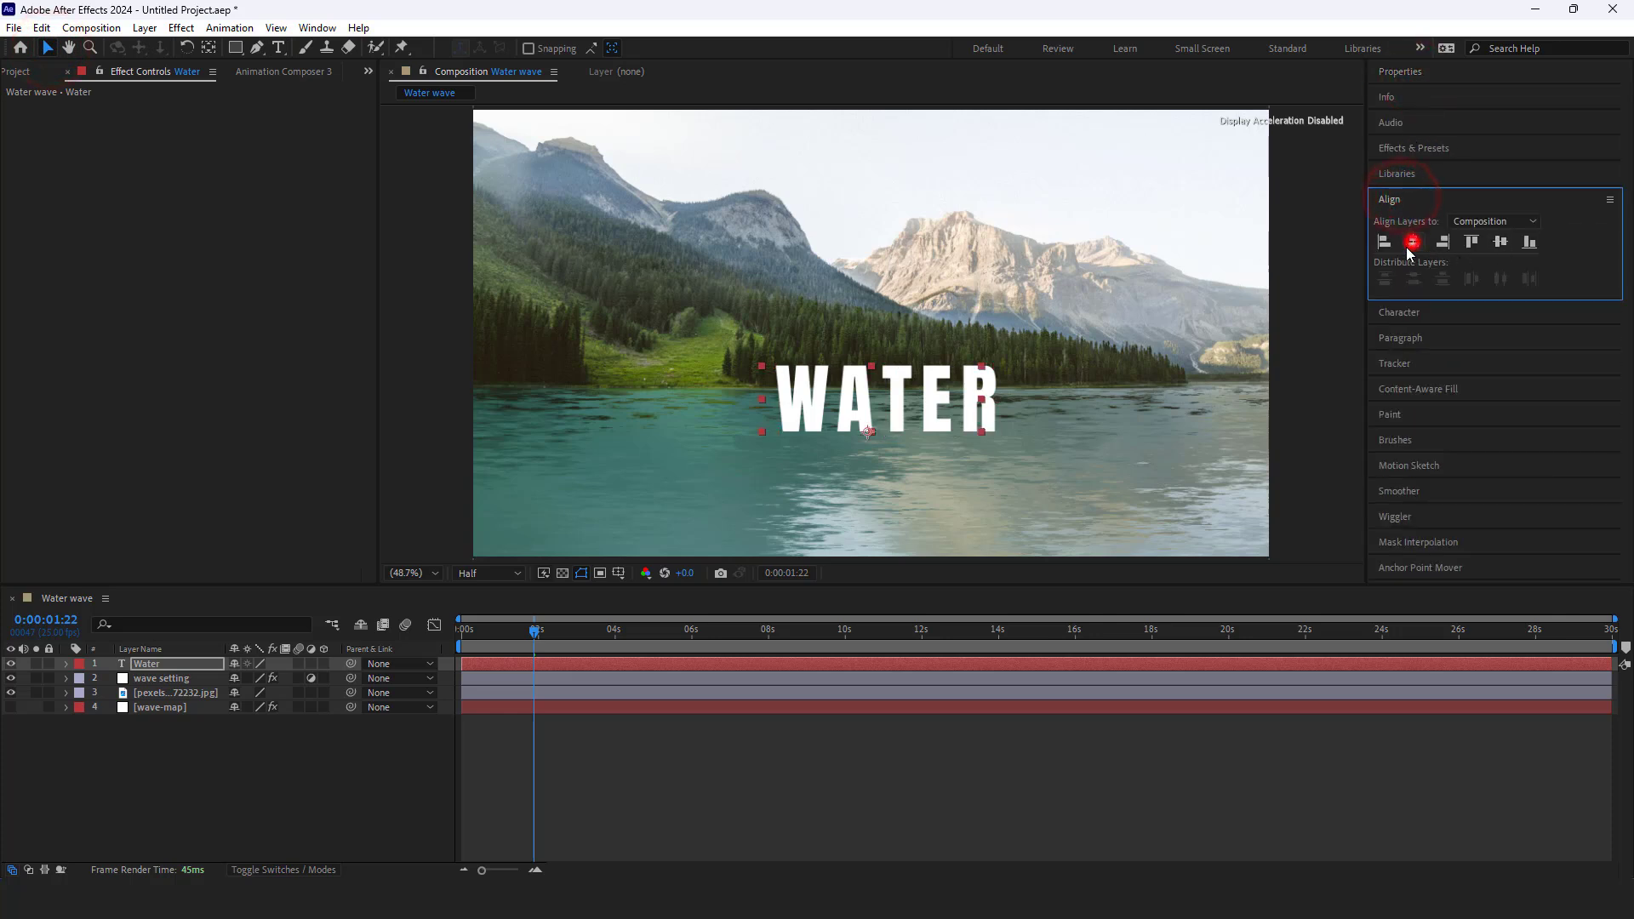
pyautogui.moveTo(886, 408); pyautogui.dragTo(886, 410)
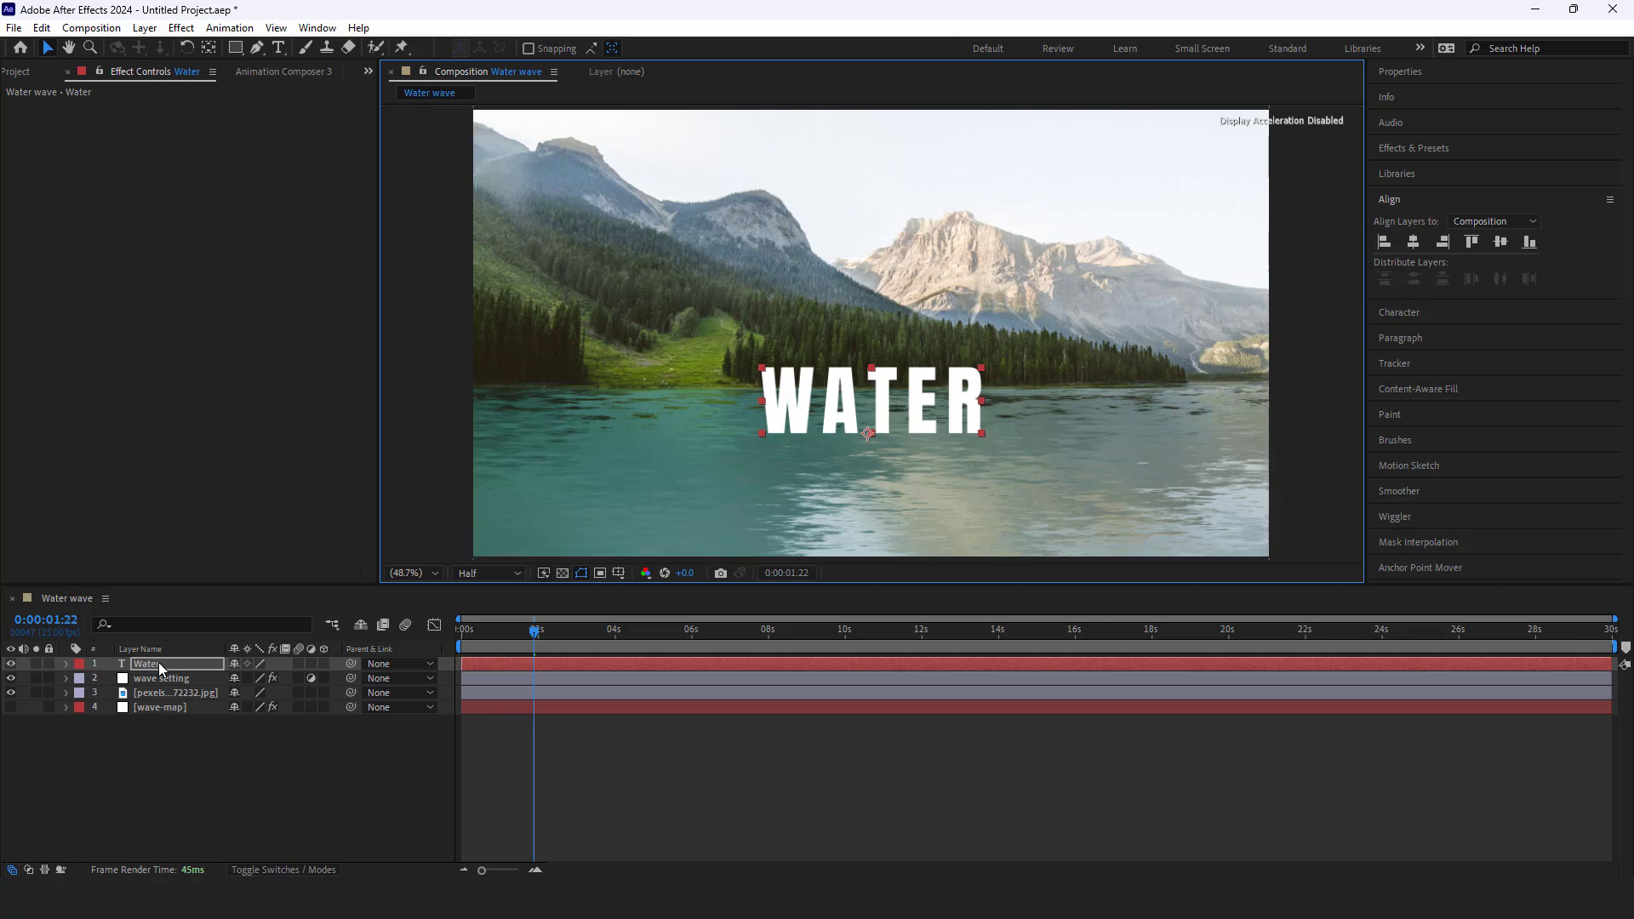
# Apply the Mirror effect to the Water text layer and set its Reflection Angle to 90°
pyautogui.click(1416, 198)
pyautogui.click(1437, 152)
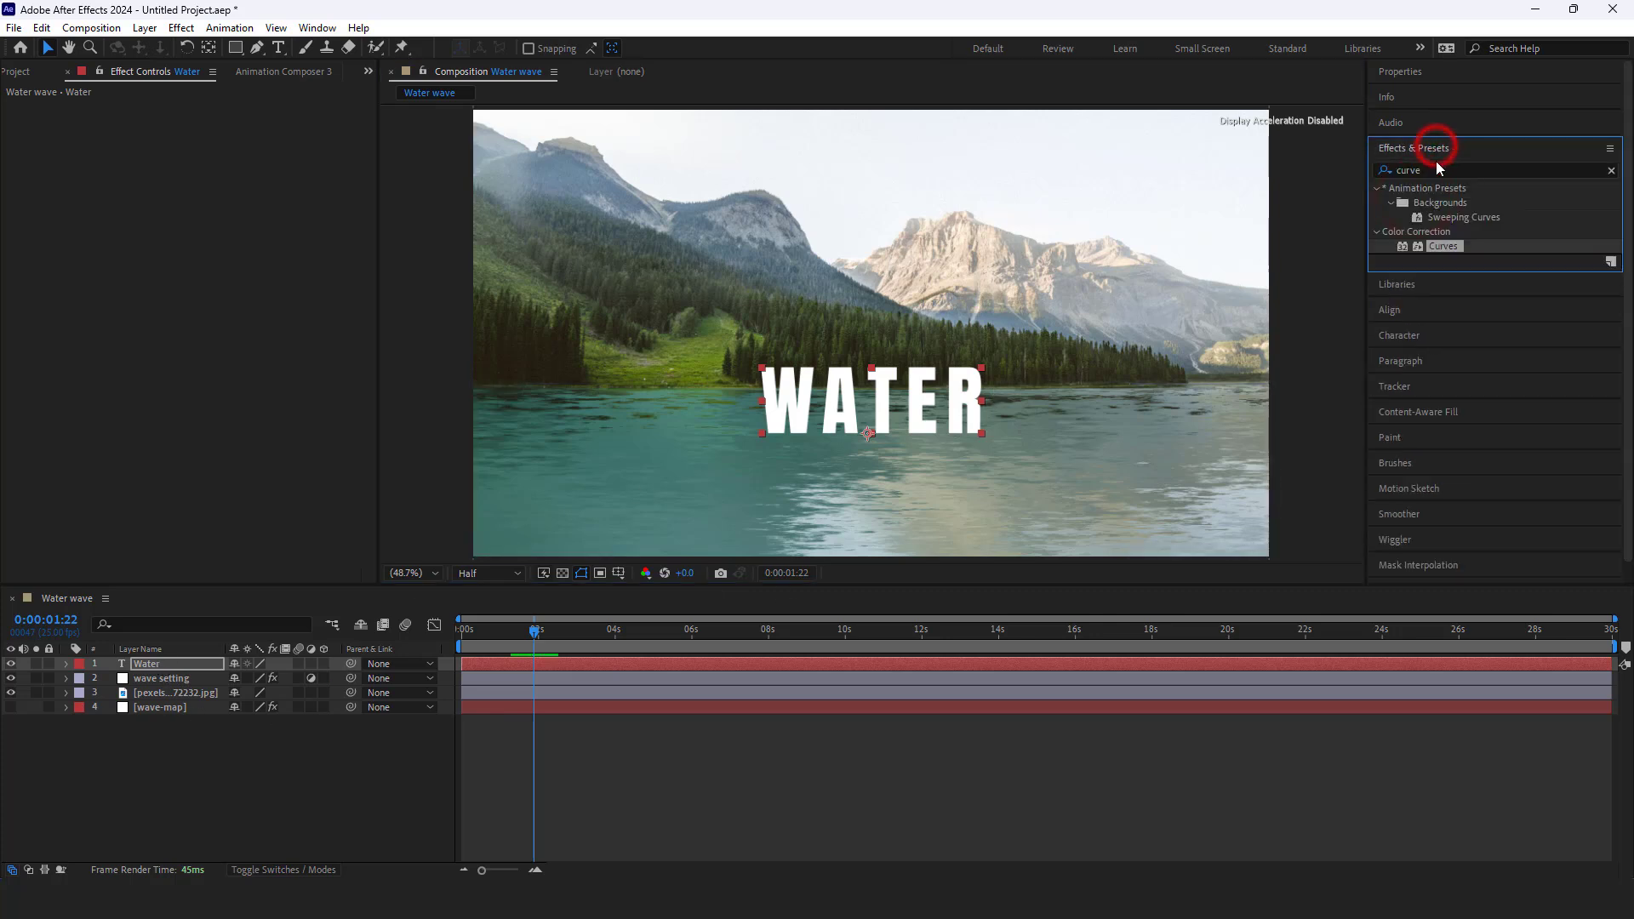
pyautogui.click(1438, 170)
pyautogui.write('mirr')
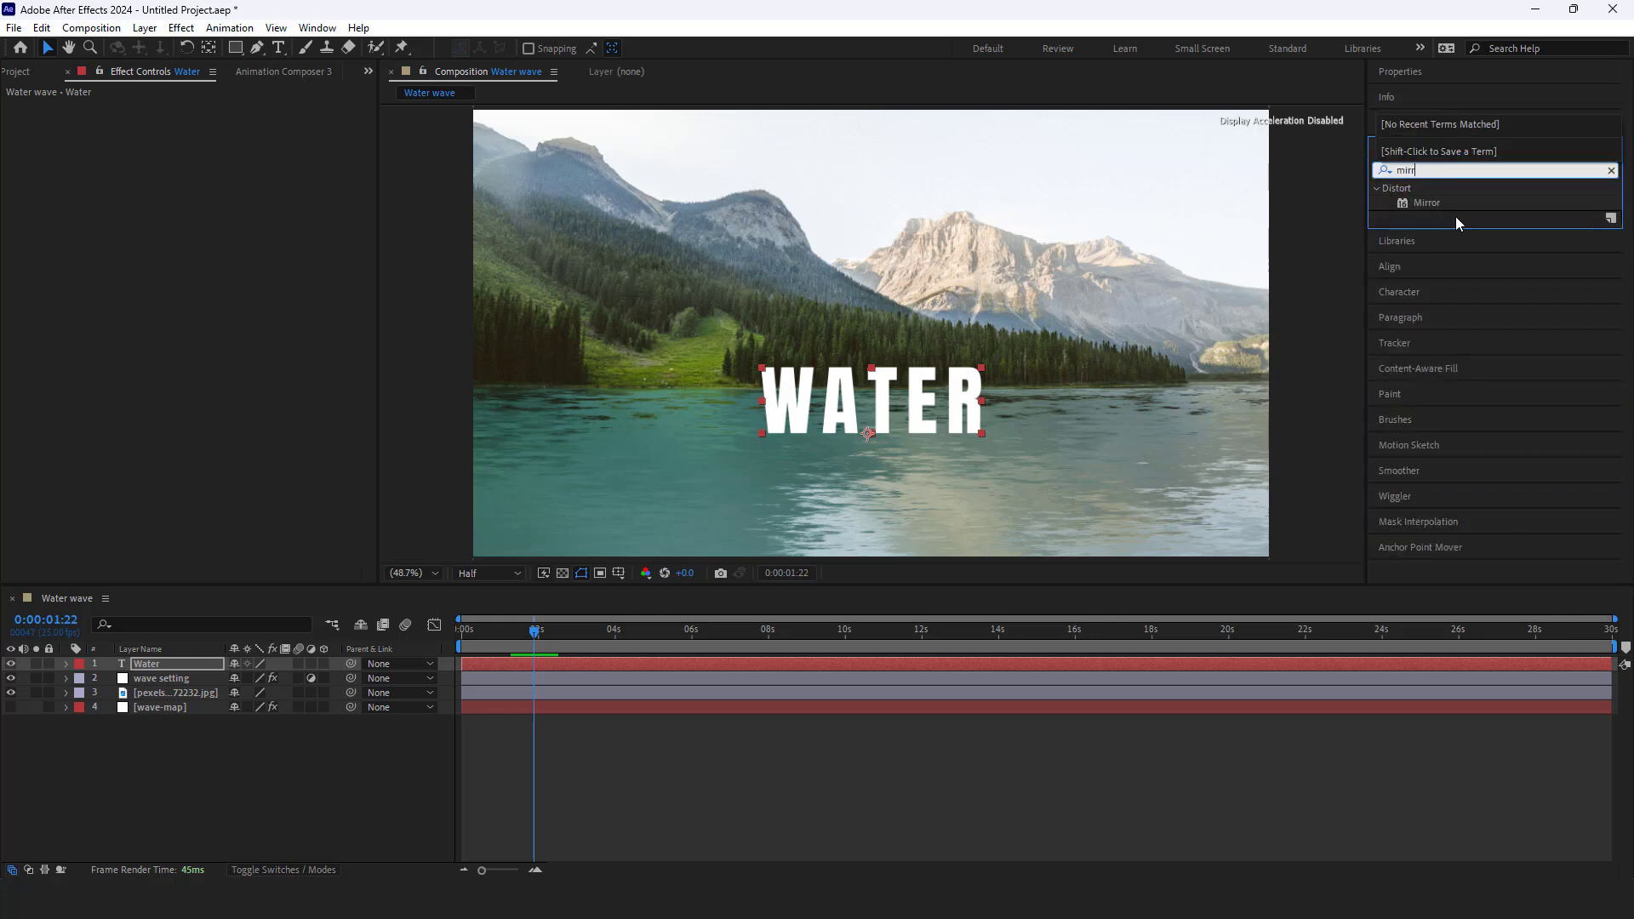
pyautogui.moveTo(1429, 205); pyautogui.dragTo(872, 395)
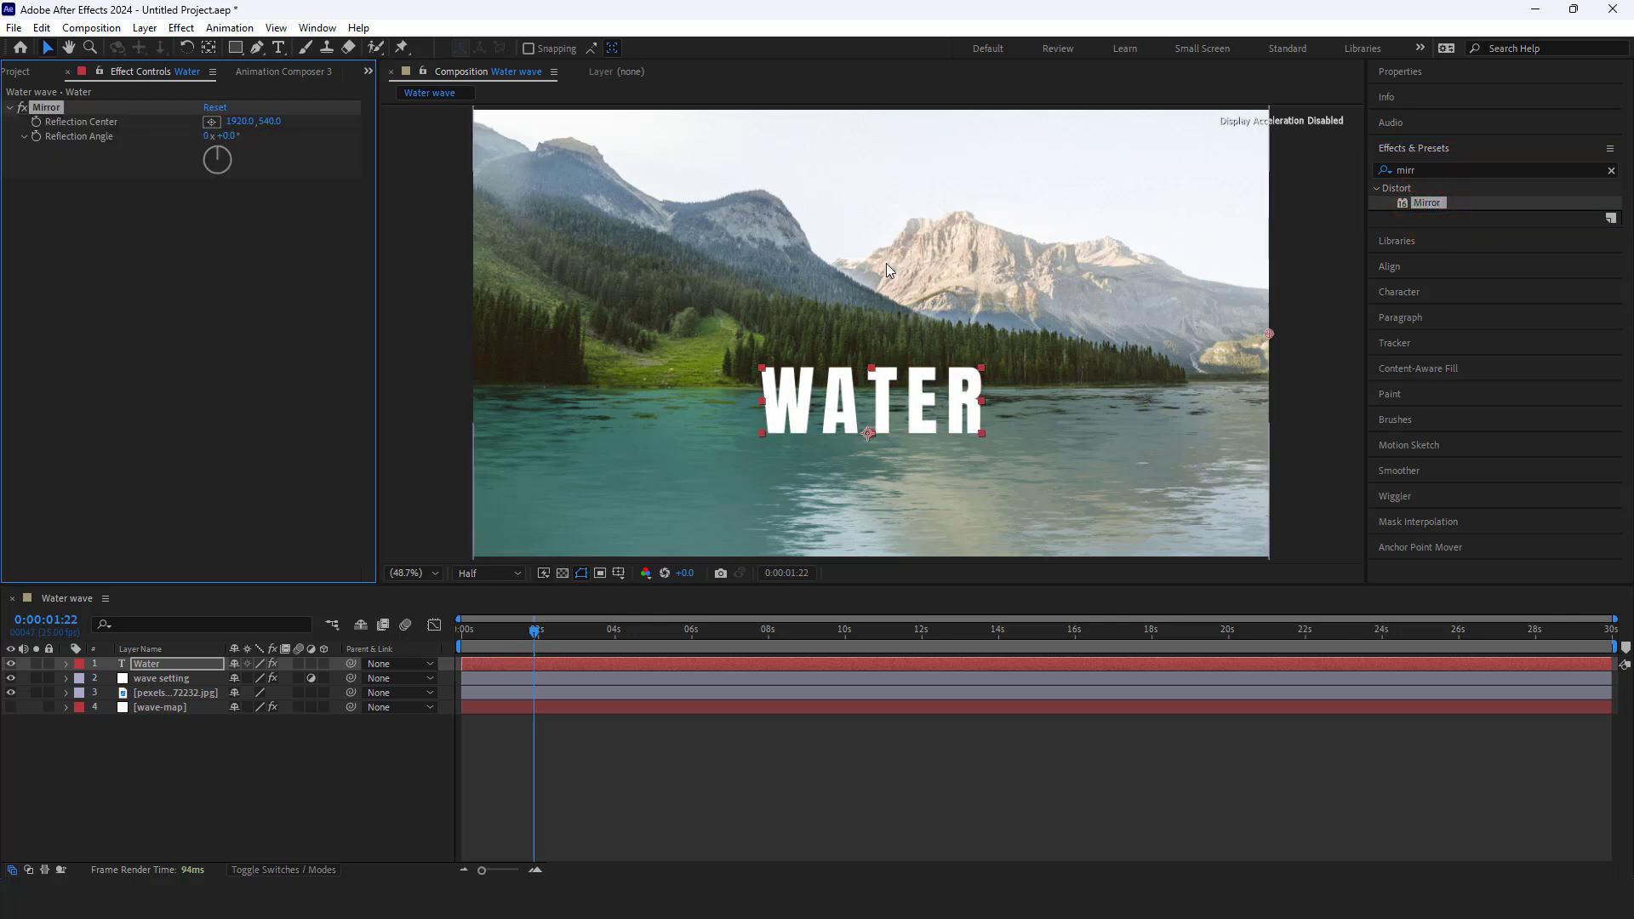
pyautogui.click(228, 136)
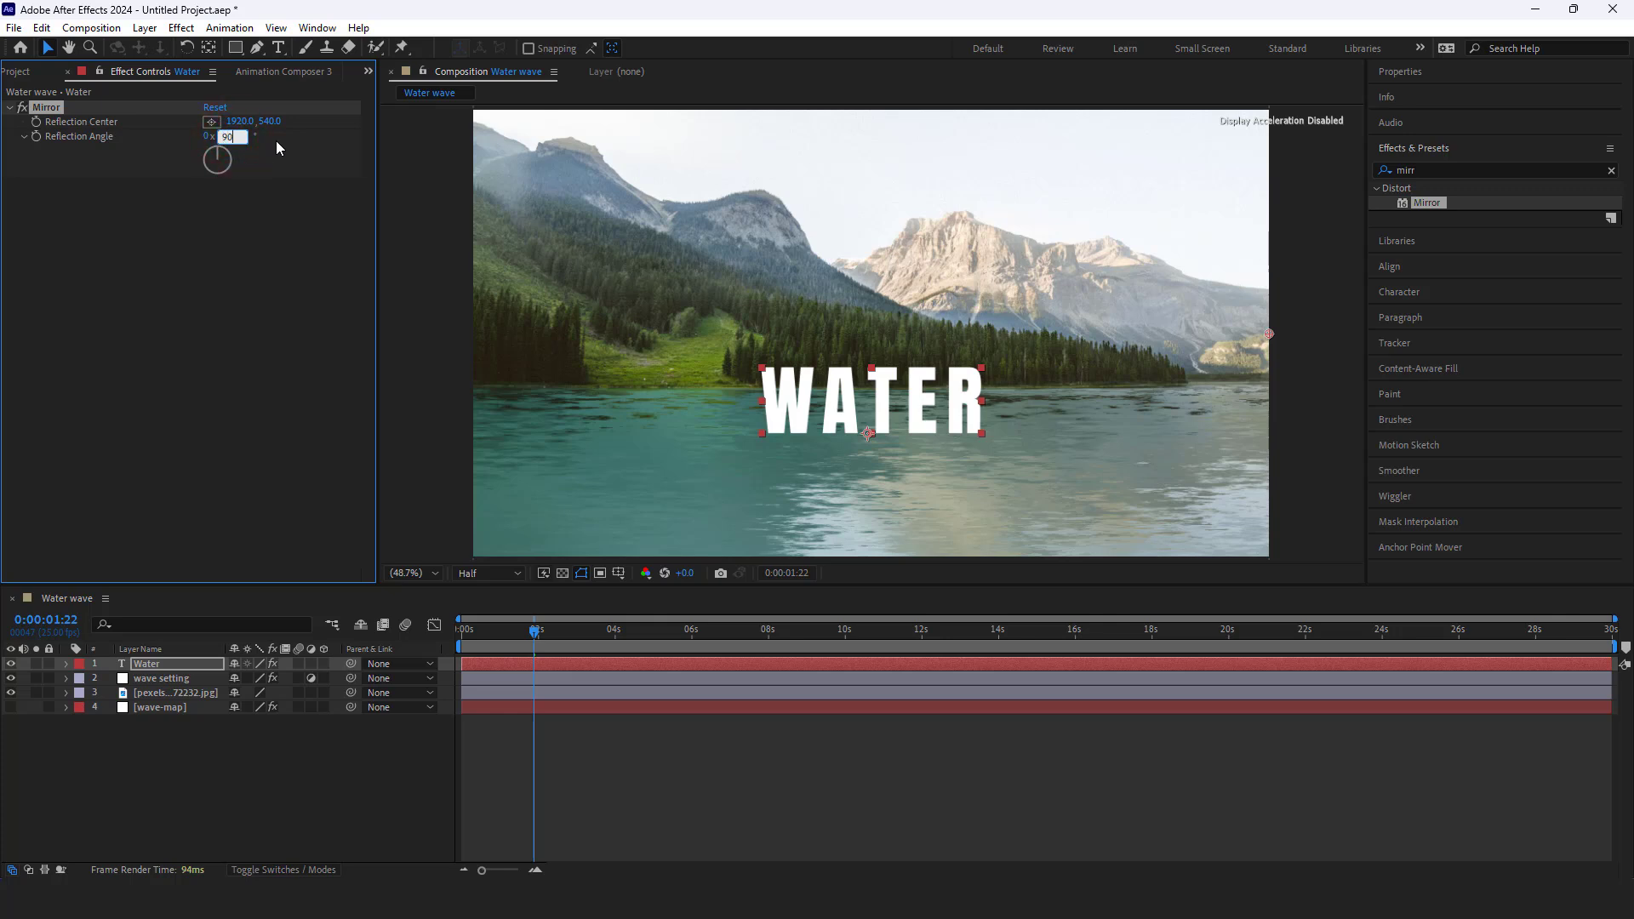
pyautogui.press('Return')
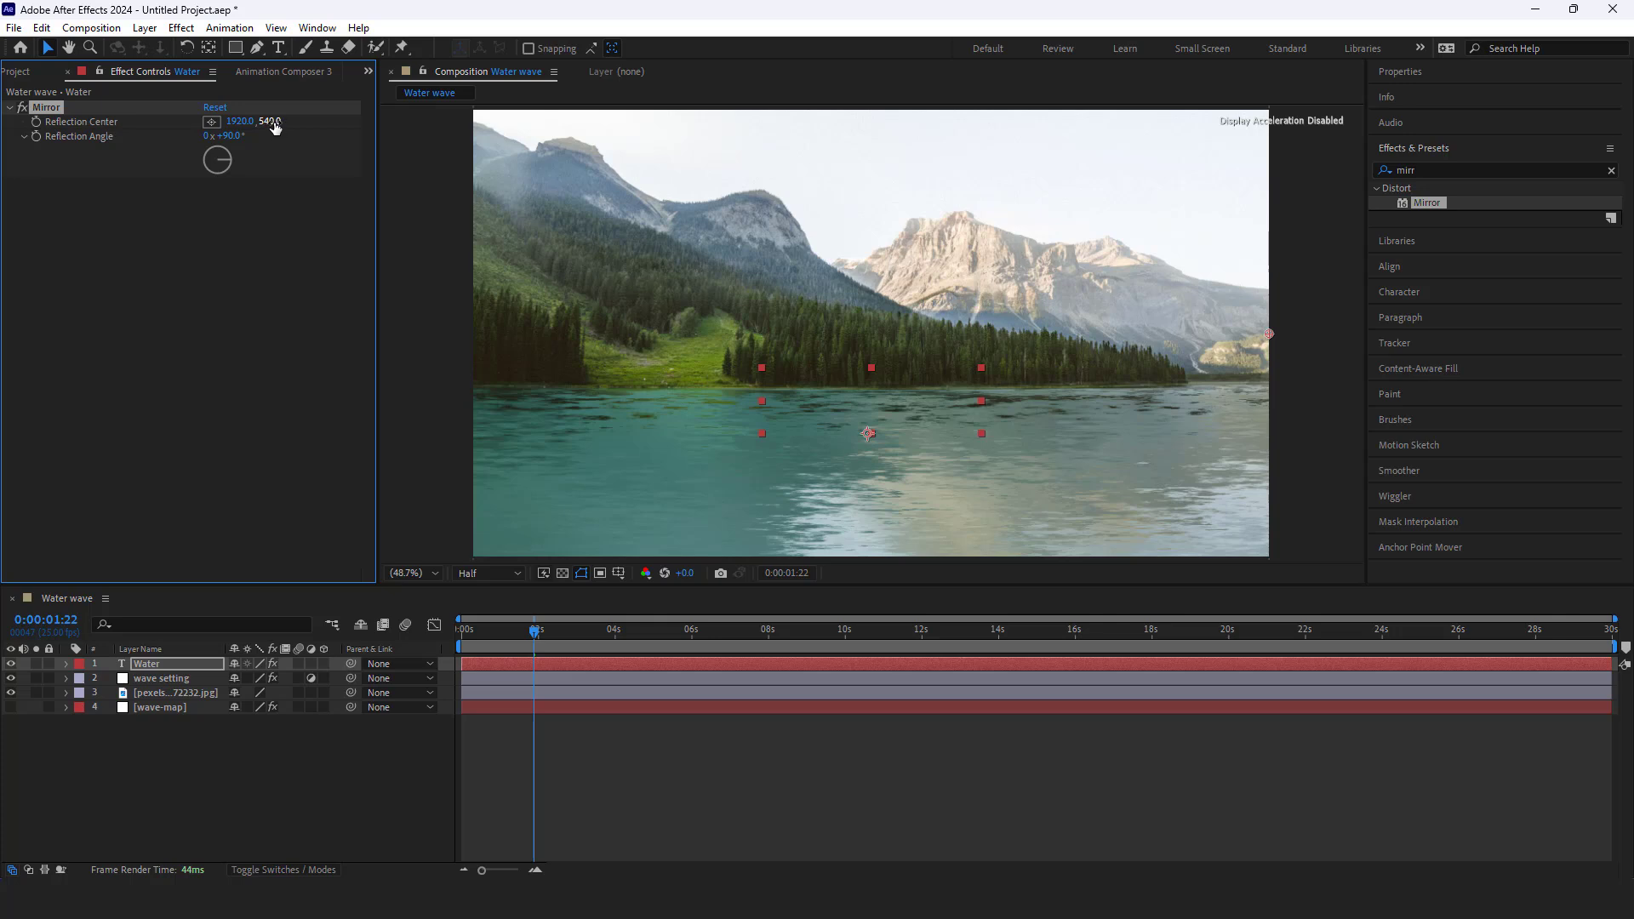
# Place the Mirror's Reflection Center just below the text's baseline, at about 948.6, 802.8
pyautogui.moveTo(274, 127); pyautogui.dragTo(409, 144)
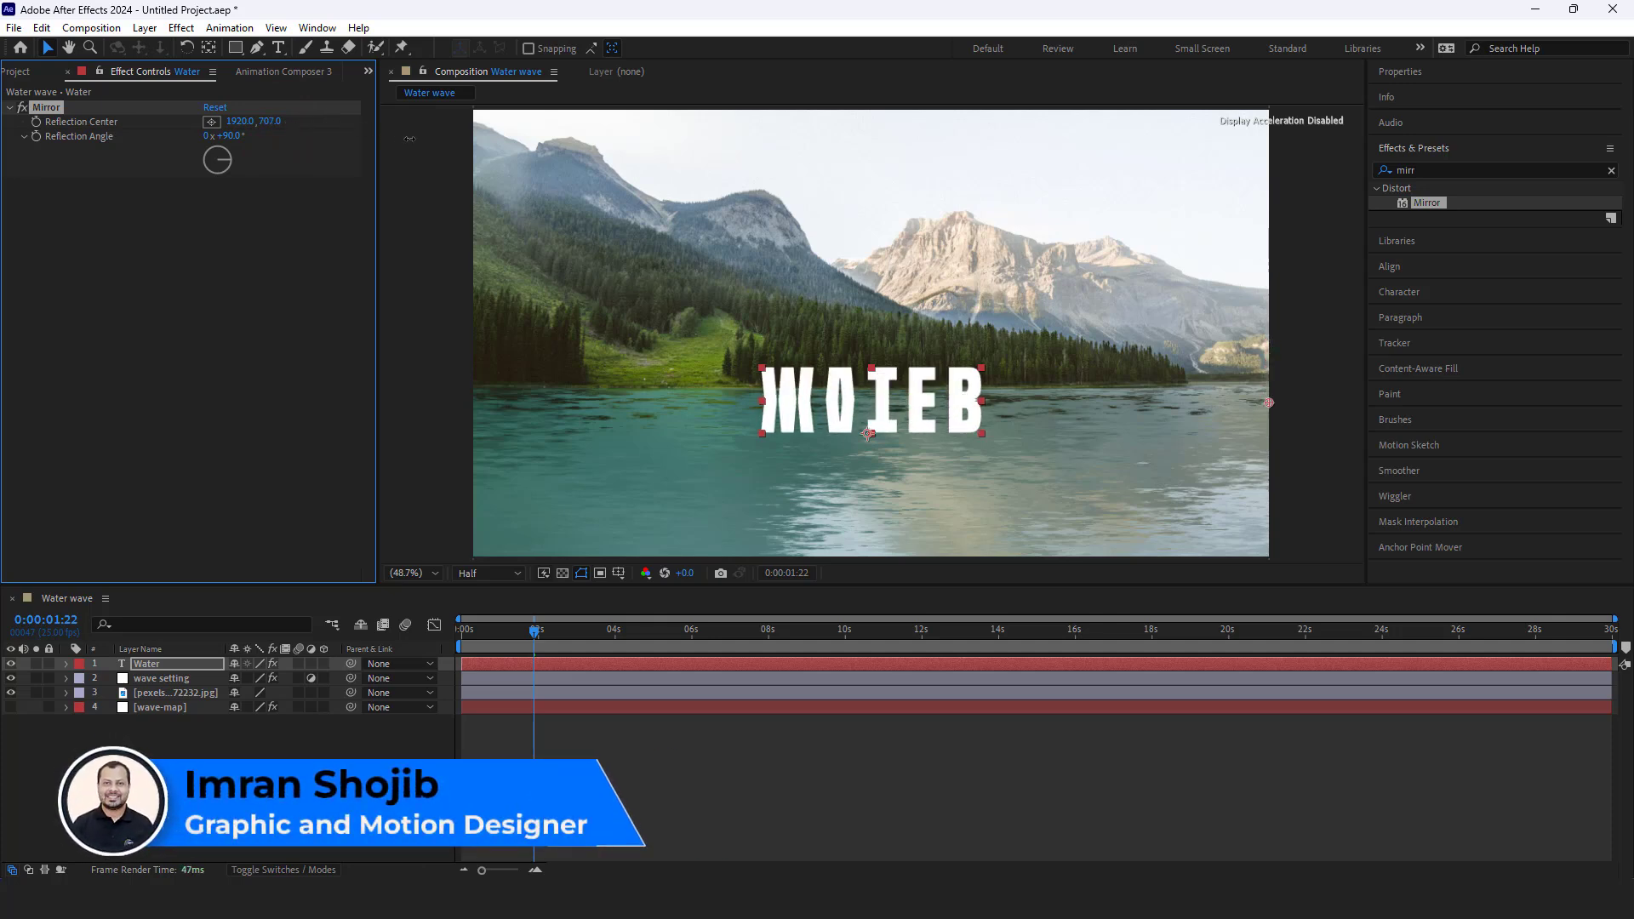
pyautogui.hotkey('ctrl', 'z')
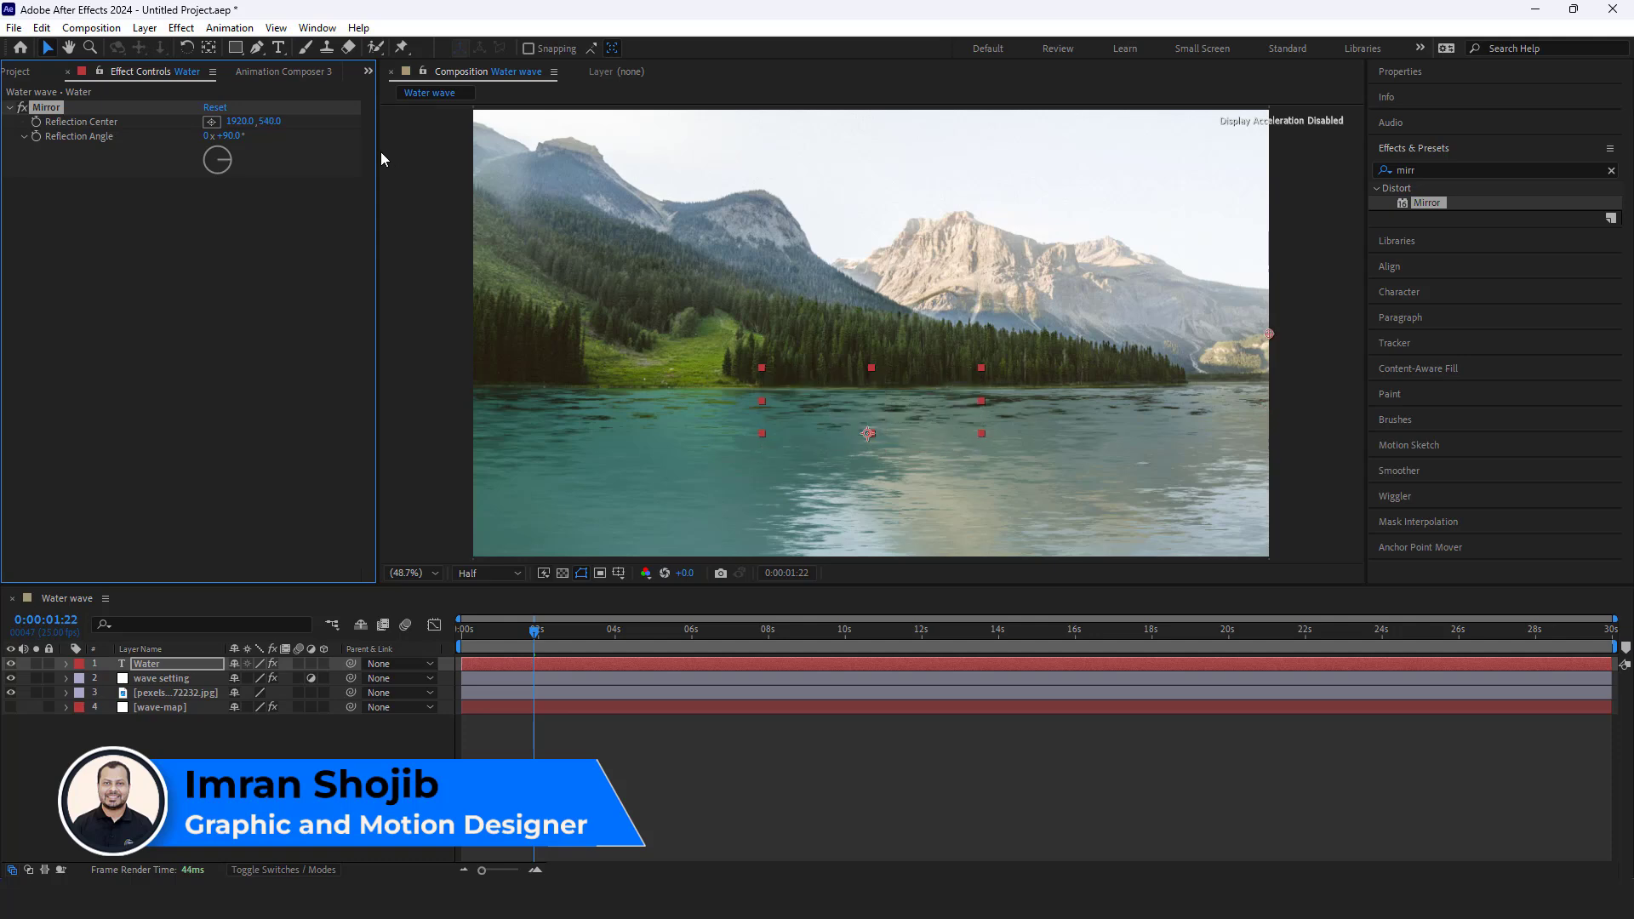
pyautogui.click(211, 121)
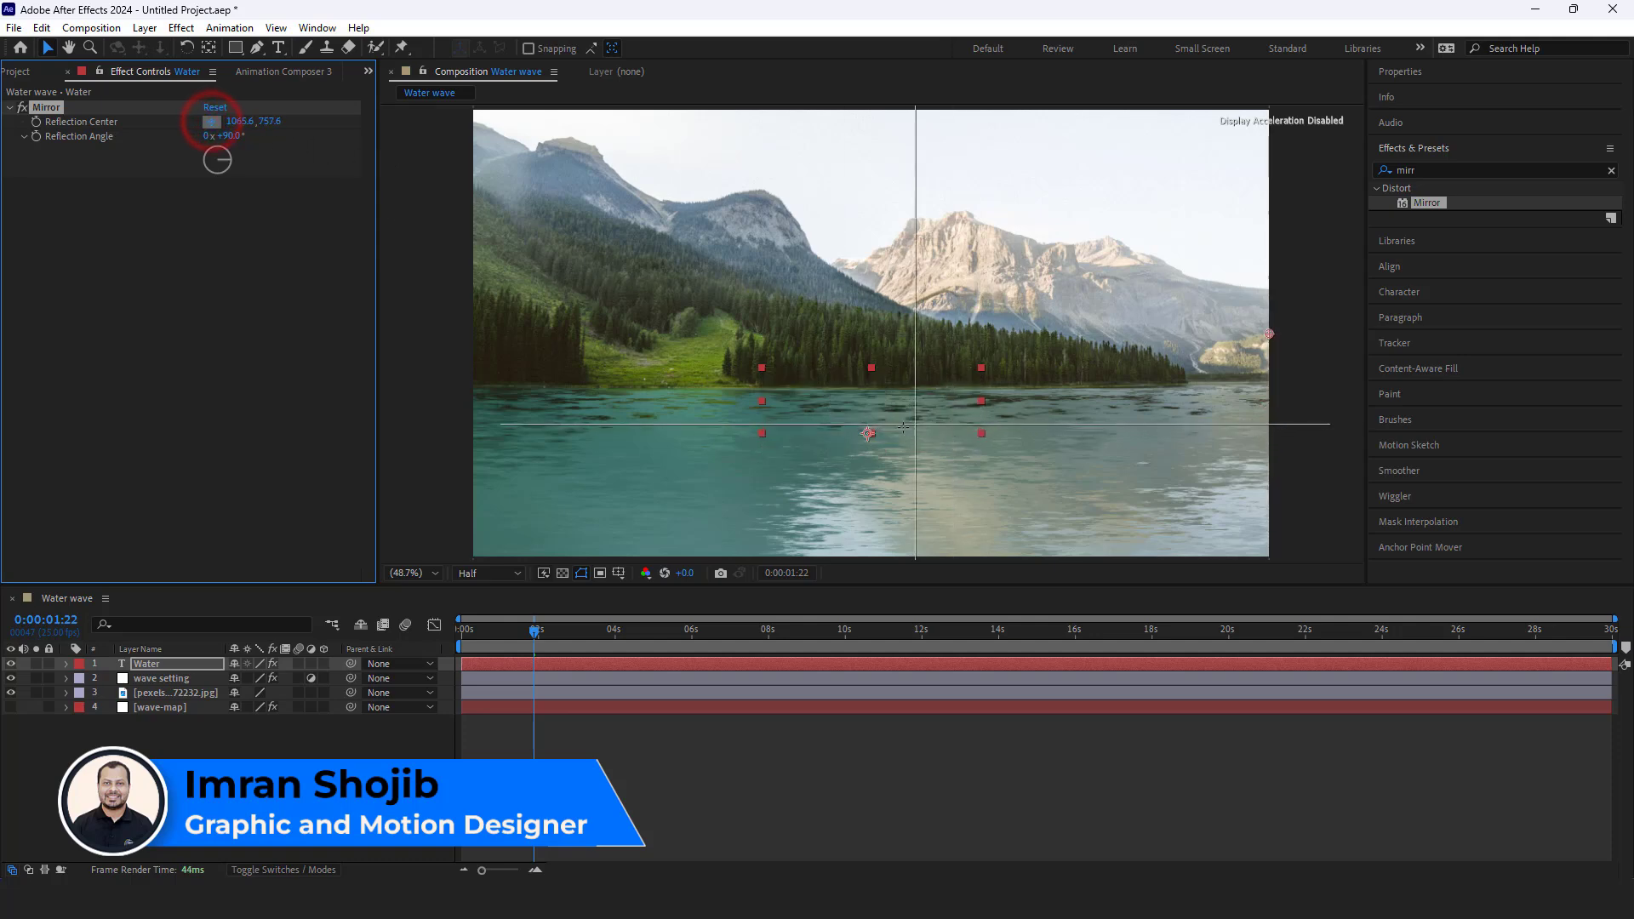
pyautogui.click(868, 435)
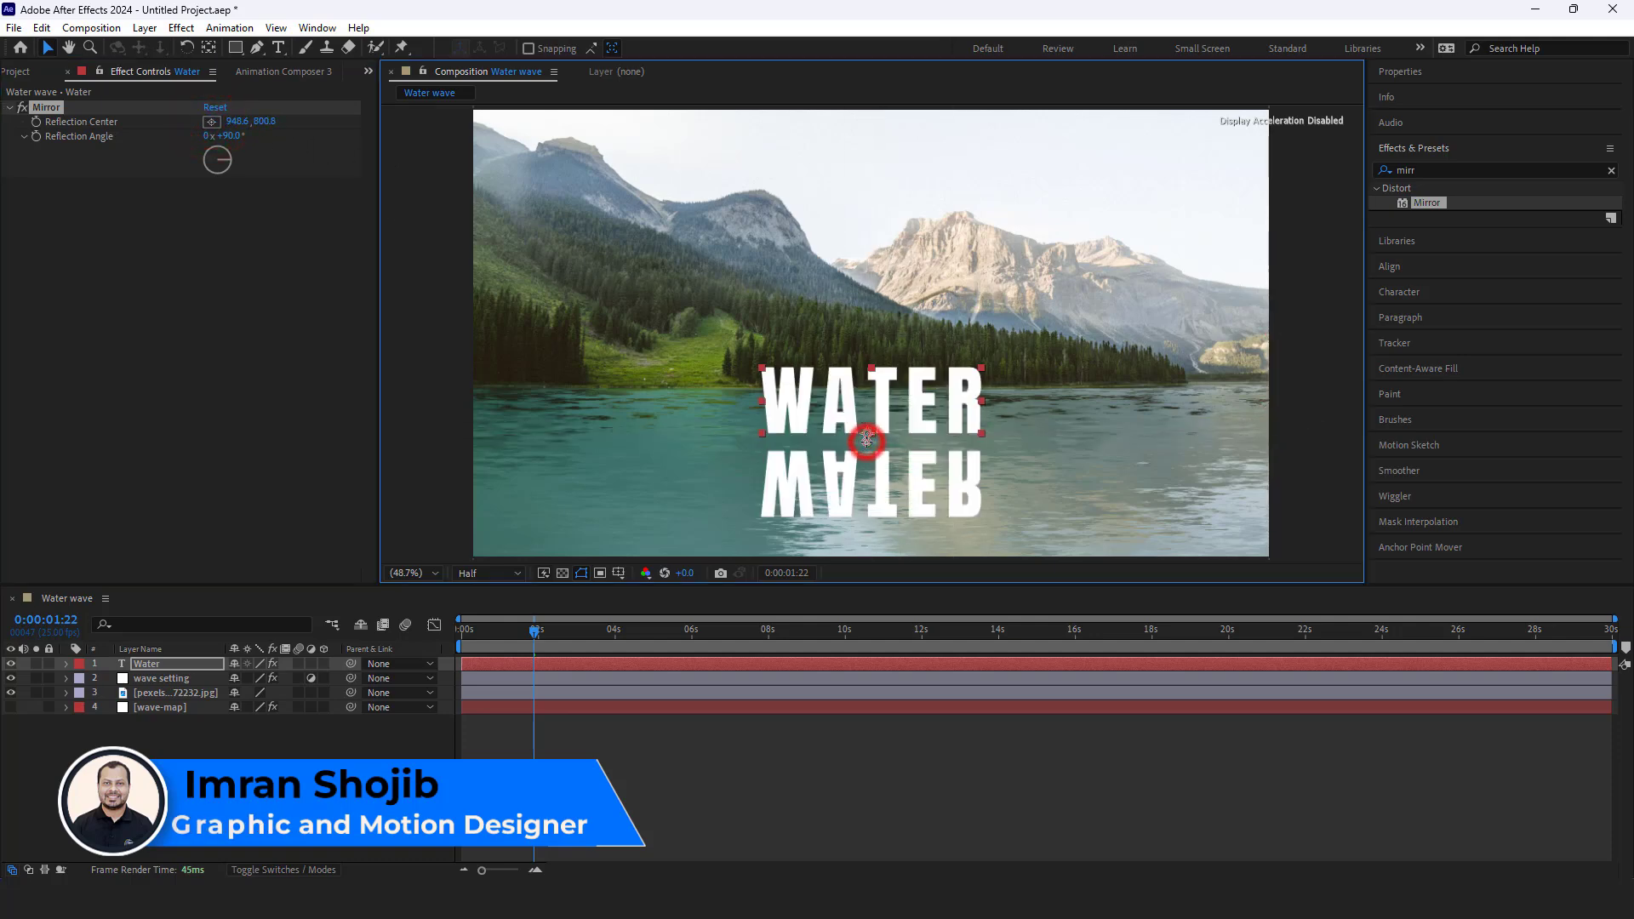
pyautogui.moveTo(869, 448); pyautogui.dragTo(867, 442)
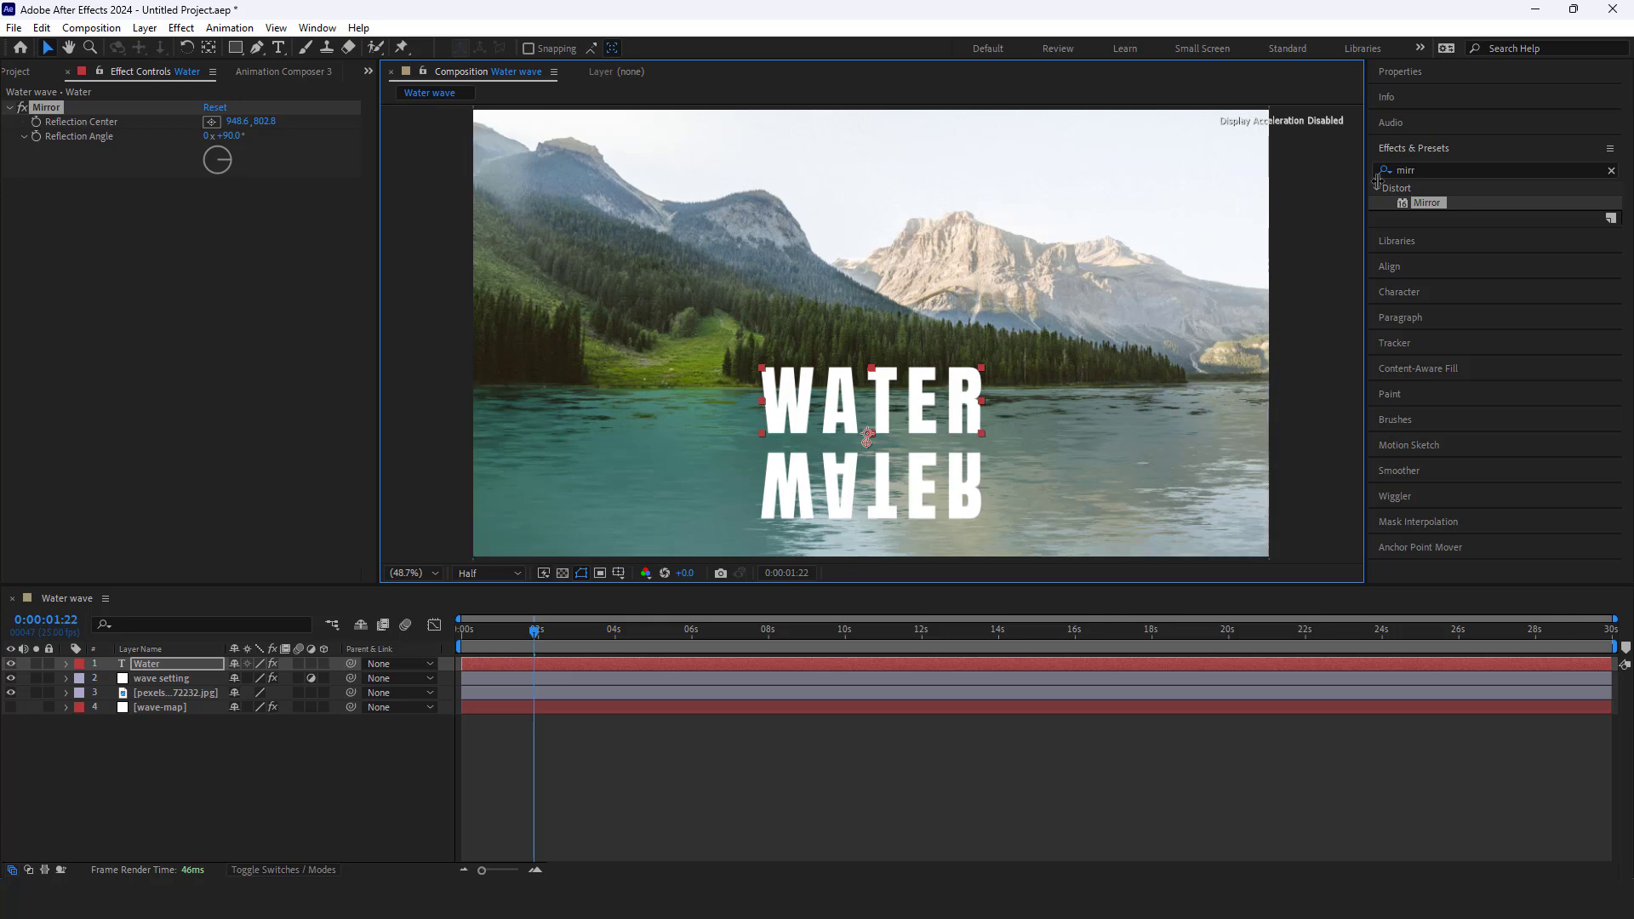
# Find the Linear Wipe transition effect and apply it to the Water text layer below Mirror
pyautogui.click(1438, 170)
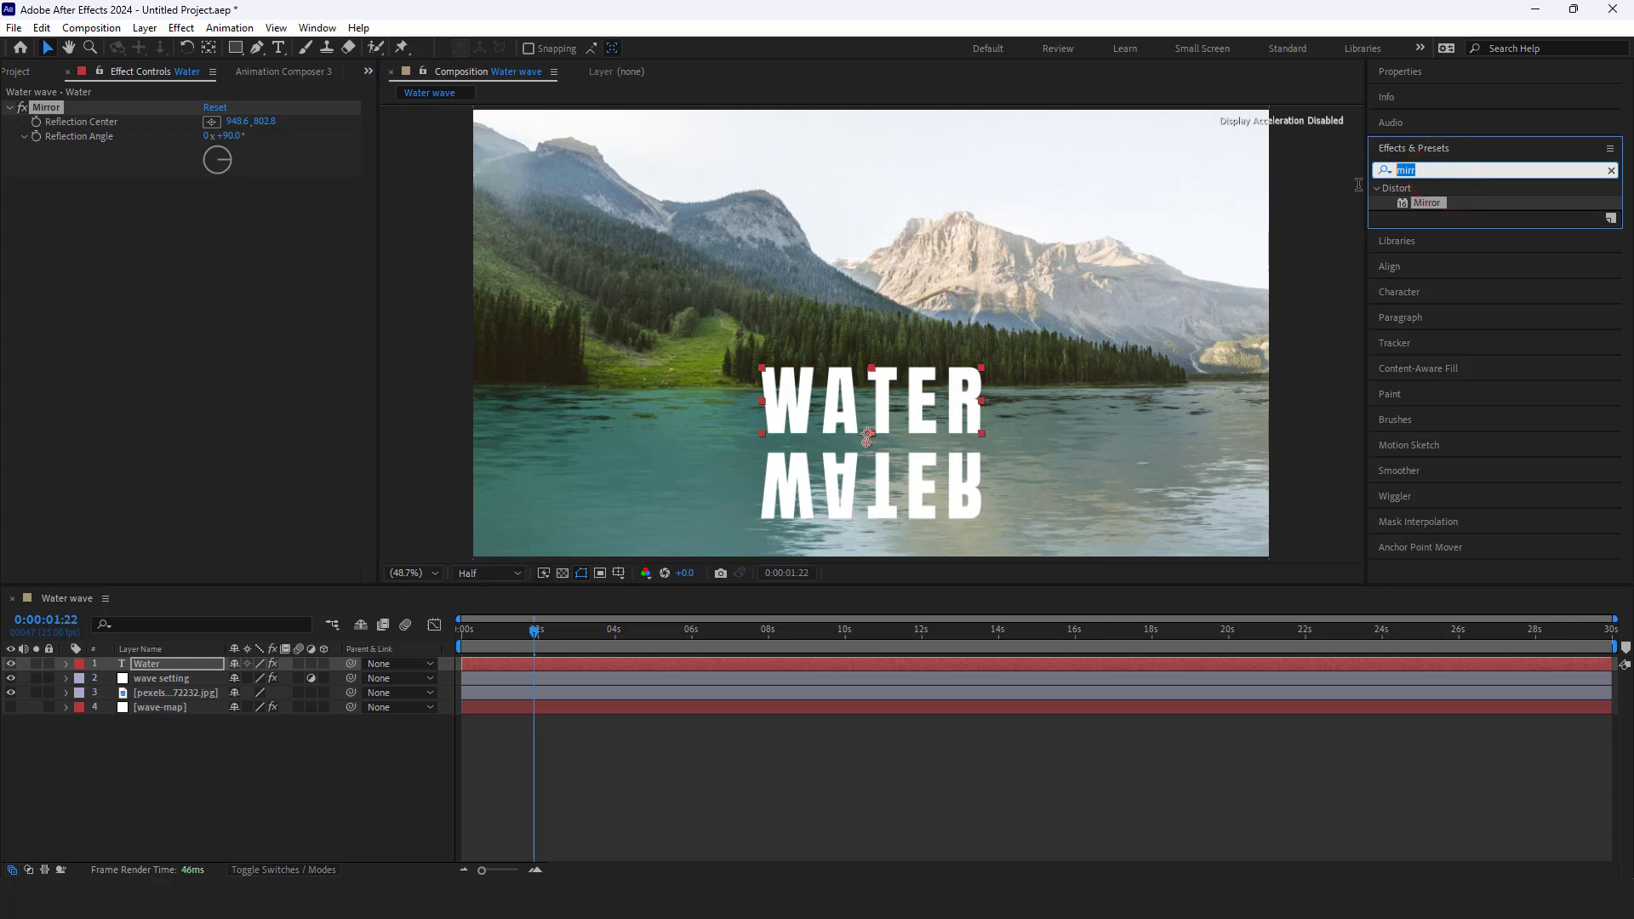
pyautogui.write('line')
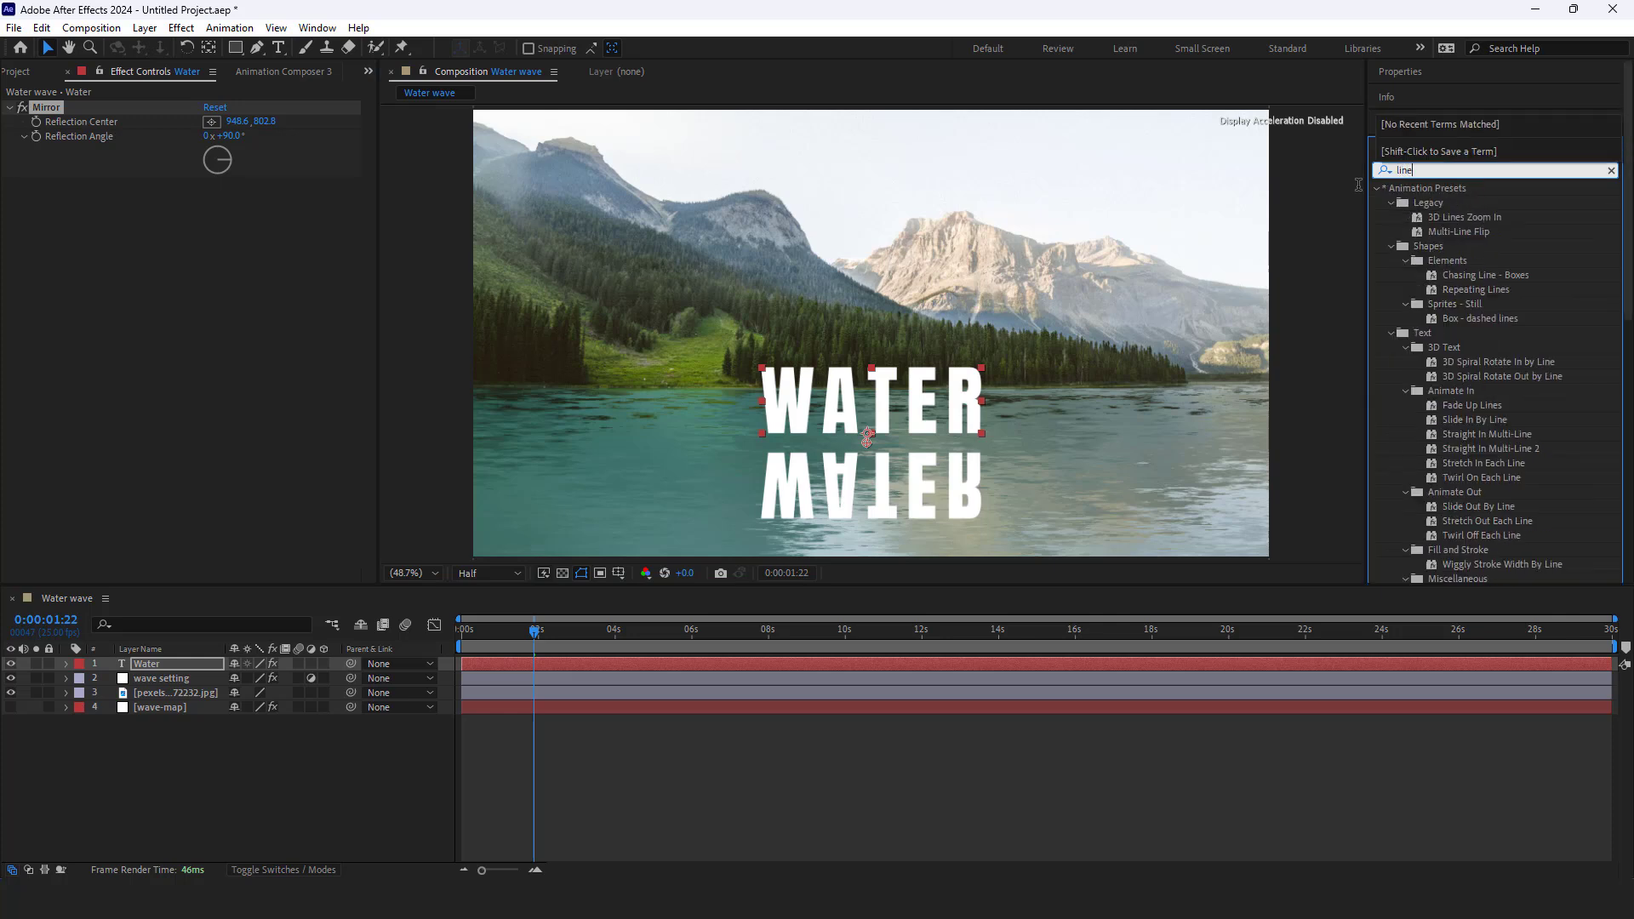
pyautogui.write('a')
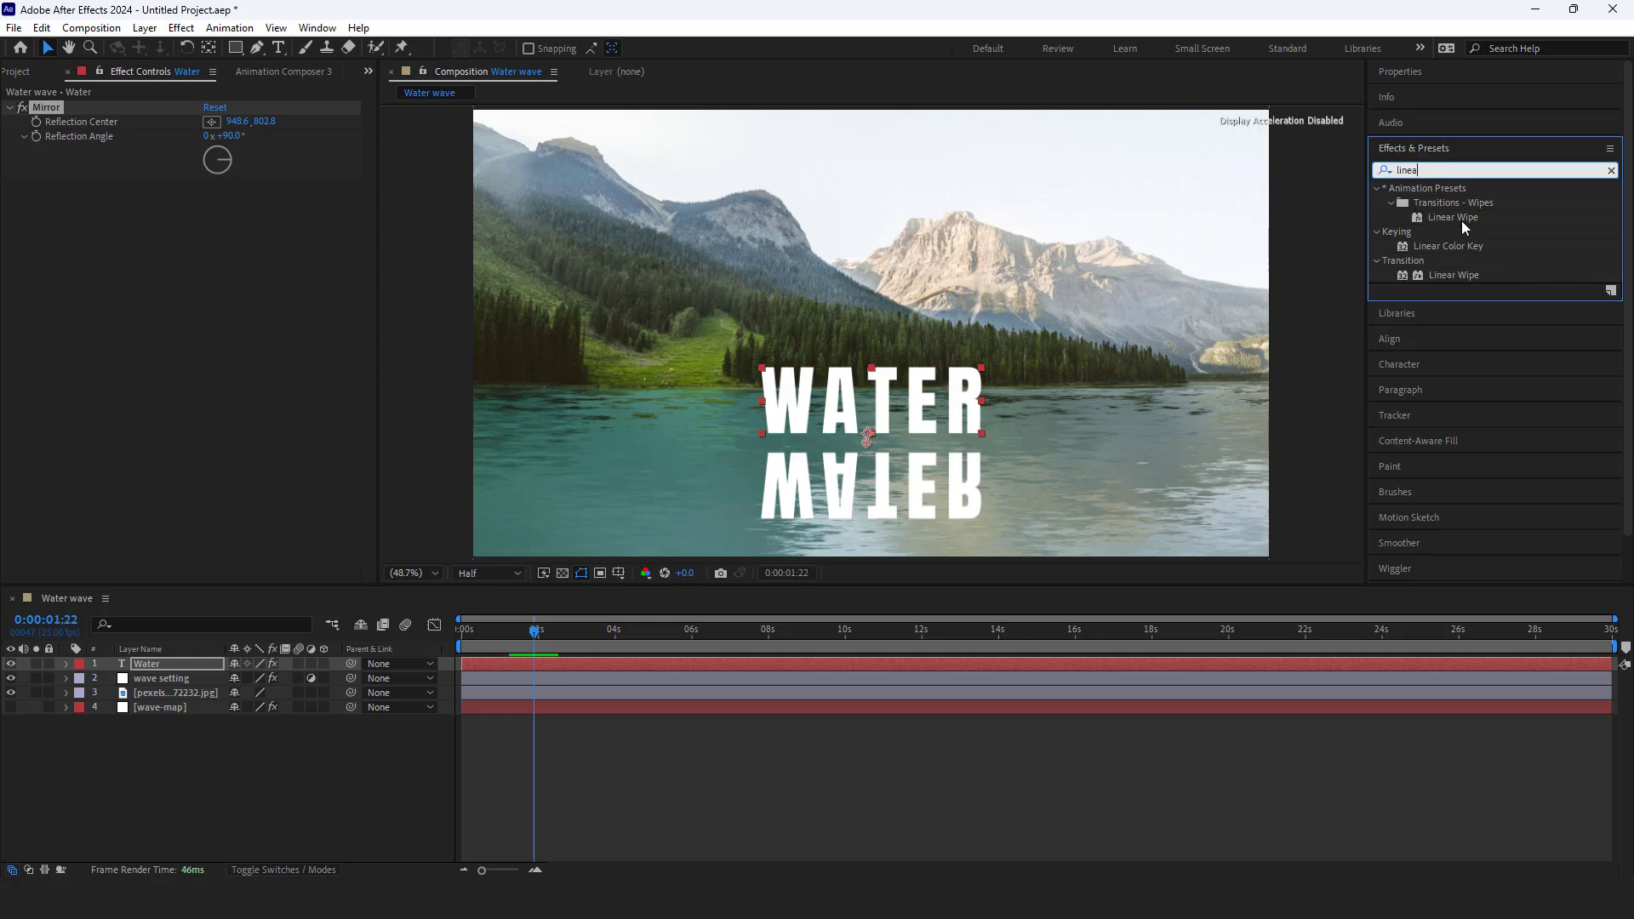
pyautogui.moveTo(1454, 275); pyautogui.dragTo(243, 202)
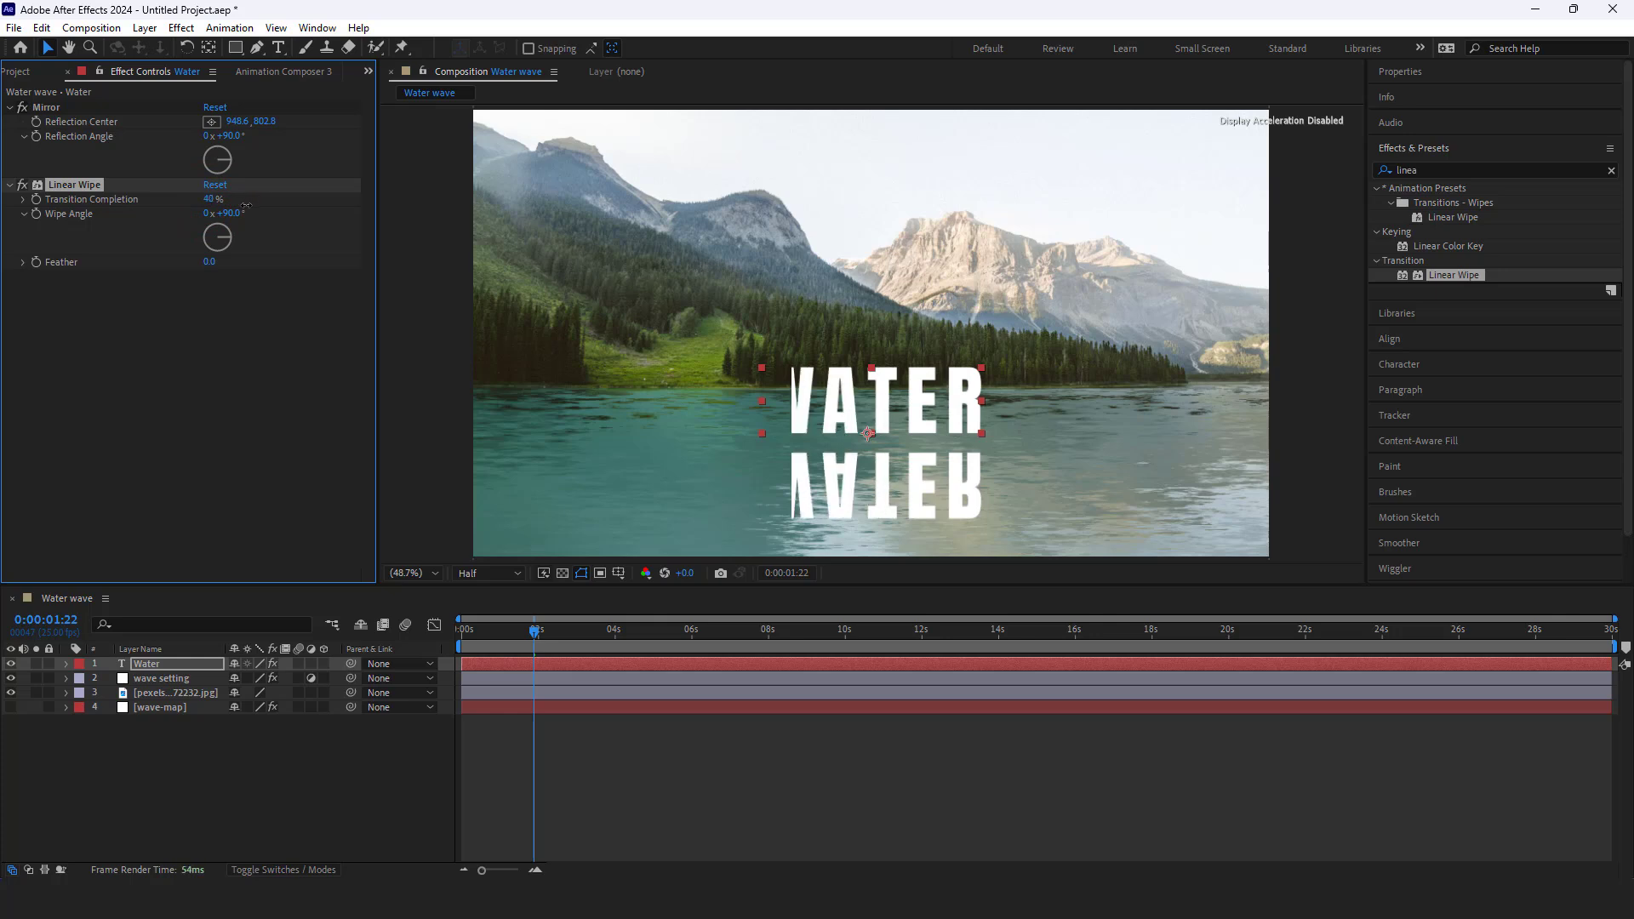
# Set the Linear Wipe on the Water text to Wipe Angle 0°, Transition Completion 14% and Feather 29
pyautogui.click(235, 213)
pyautogui.write('0')
pyautogui.press('Return')
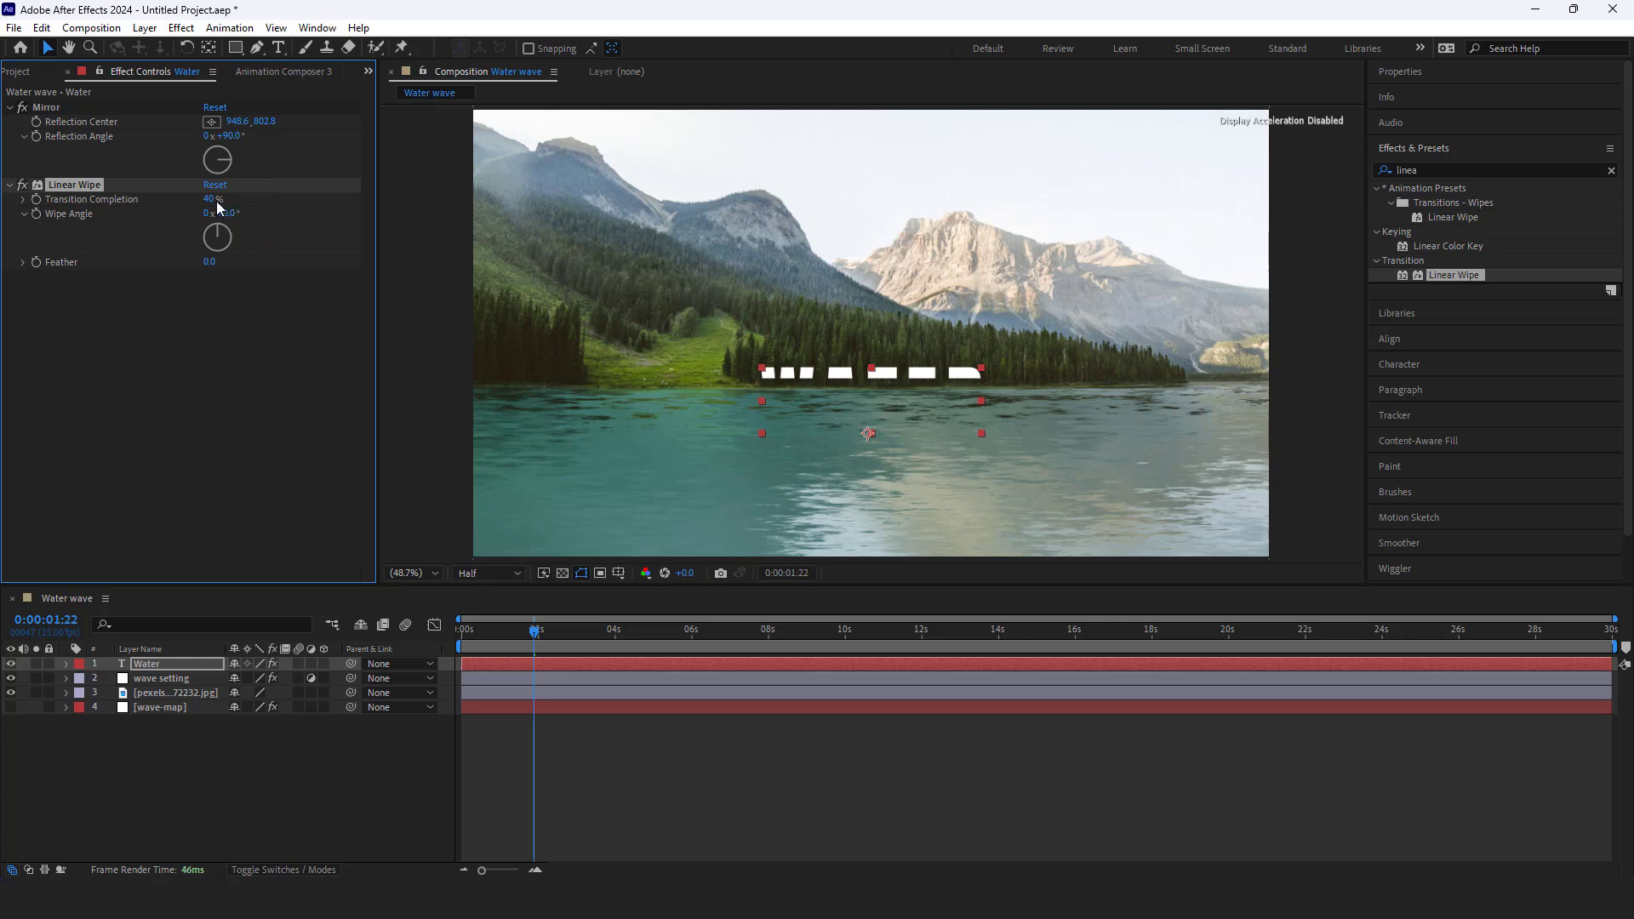
pyautogui.moveTo(213, 201); pyautogui.dragTo(246, 264)
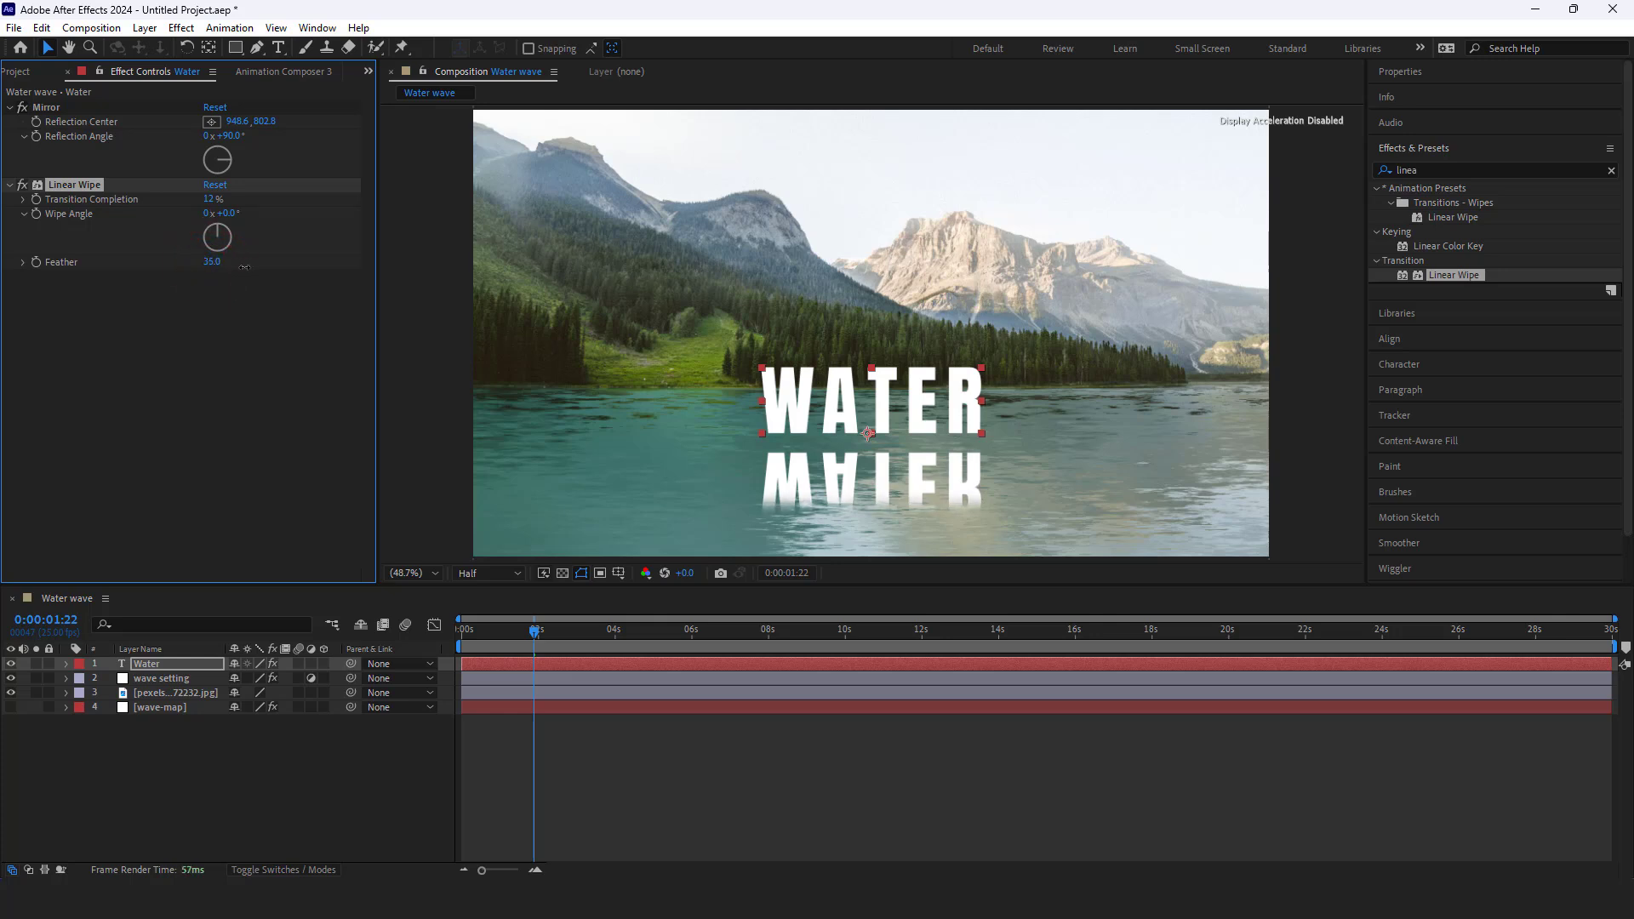
pyautogui.moveTo(211, 202); pyautogui.dragTo(214, 202)
pyautogui.click(201, 342)
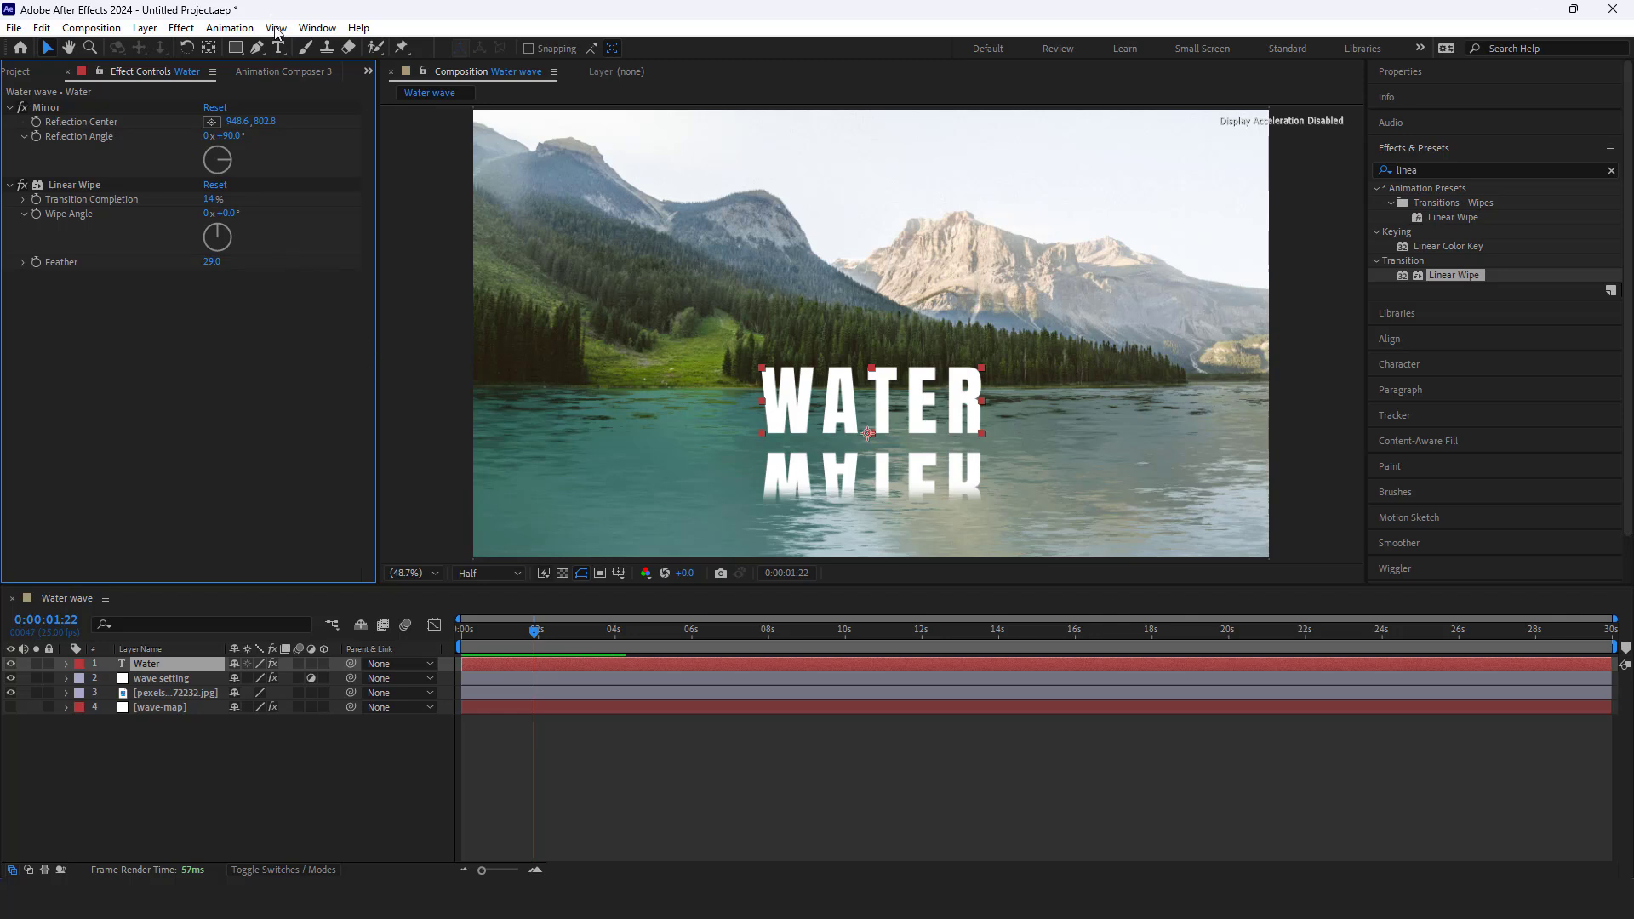
# Draw a rectangular mask on the Water layer around the upright text, ending just above its reflection
pyautogui.click(236, 48)
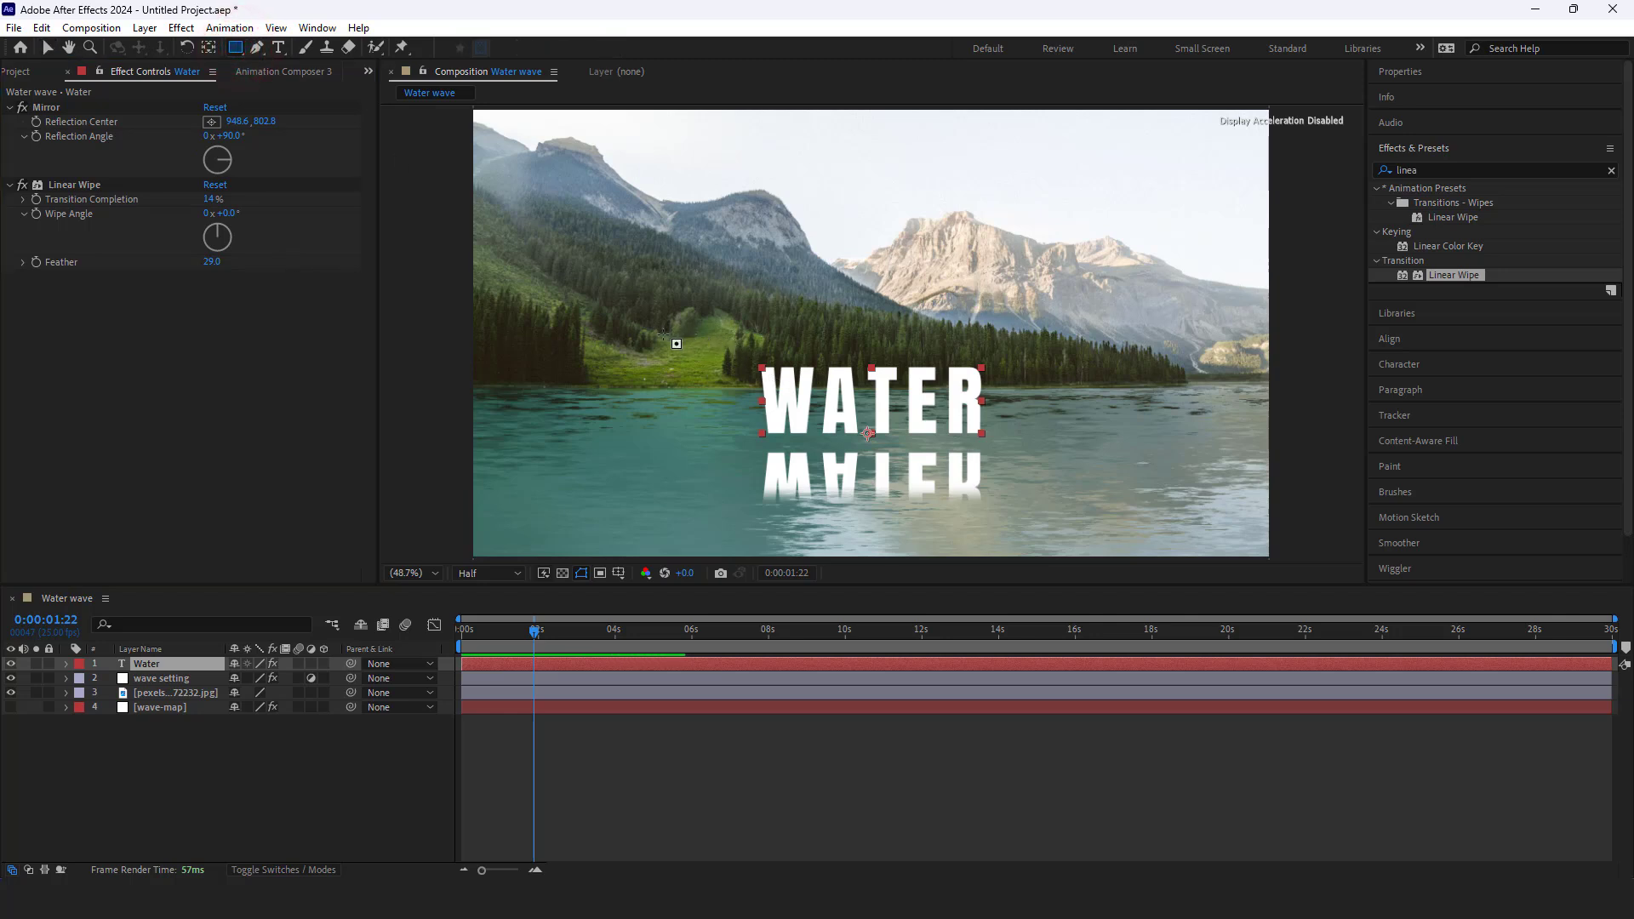
pyautogui.moveTo(645, 323); pyautogui.dragTo(1112, 446)
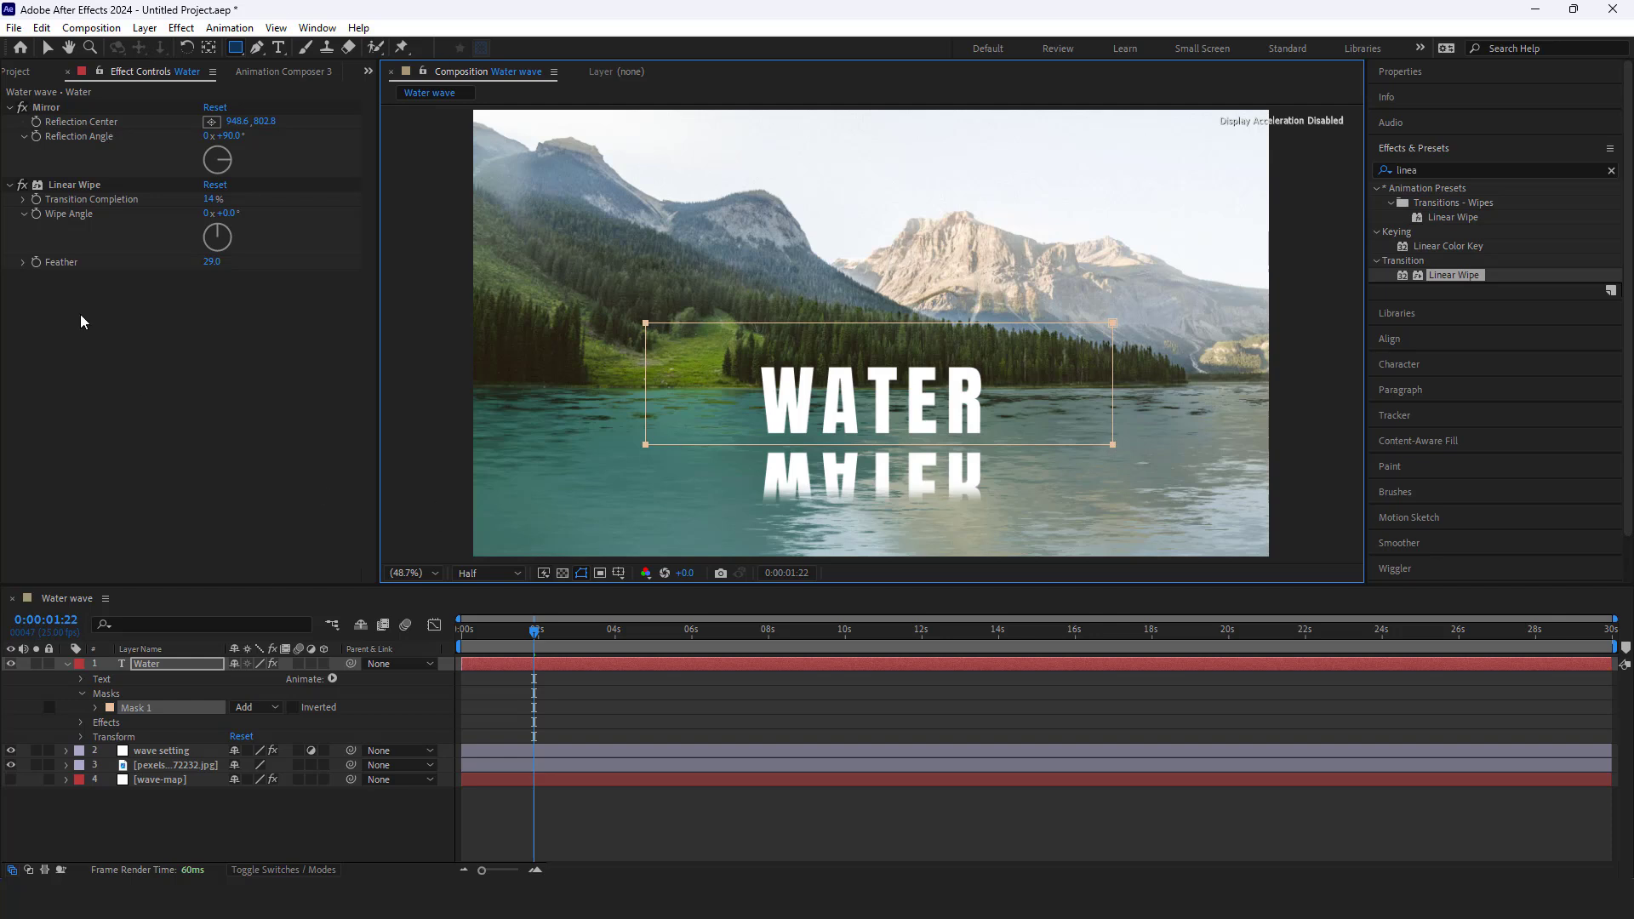
# Copy the Compound Blur and Displacement Map effects from the wave setting layer and paste them onto the Water layer
pyautogui.click(158, 752)
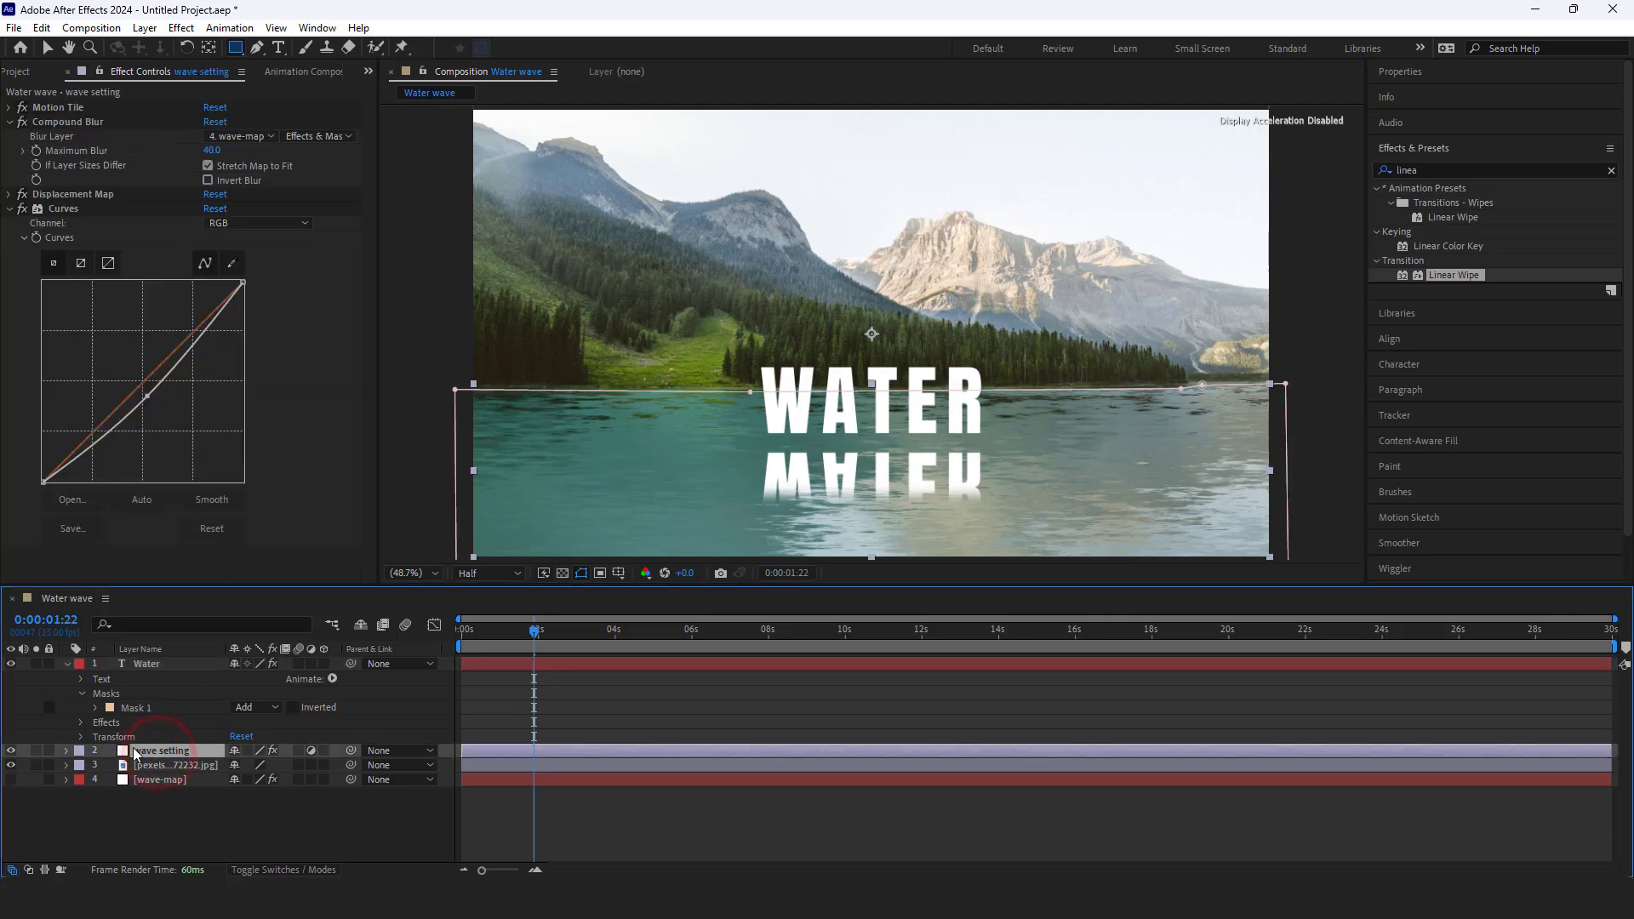
pyautogui.click(11, 209)
pyautogui.click(73, 124)
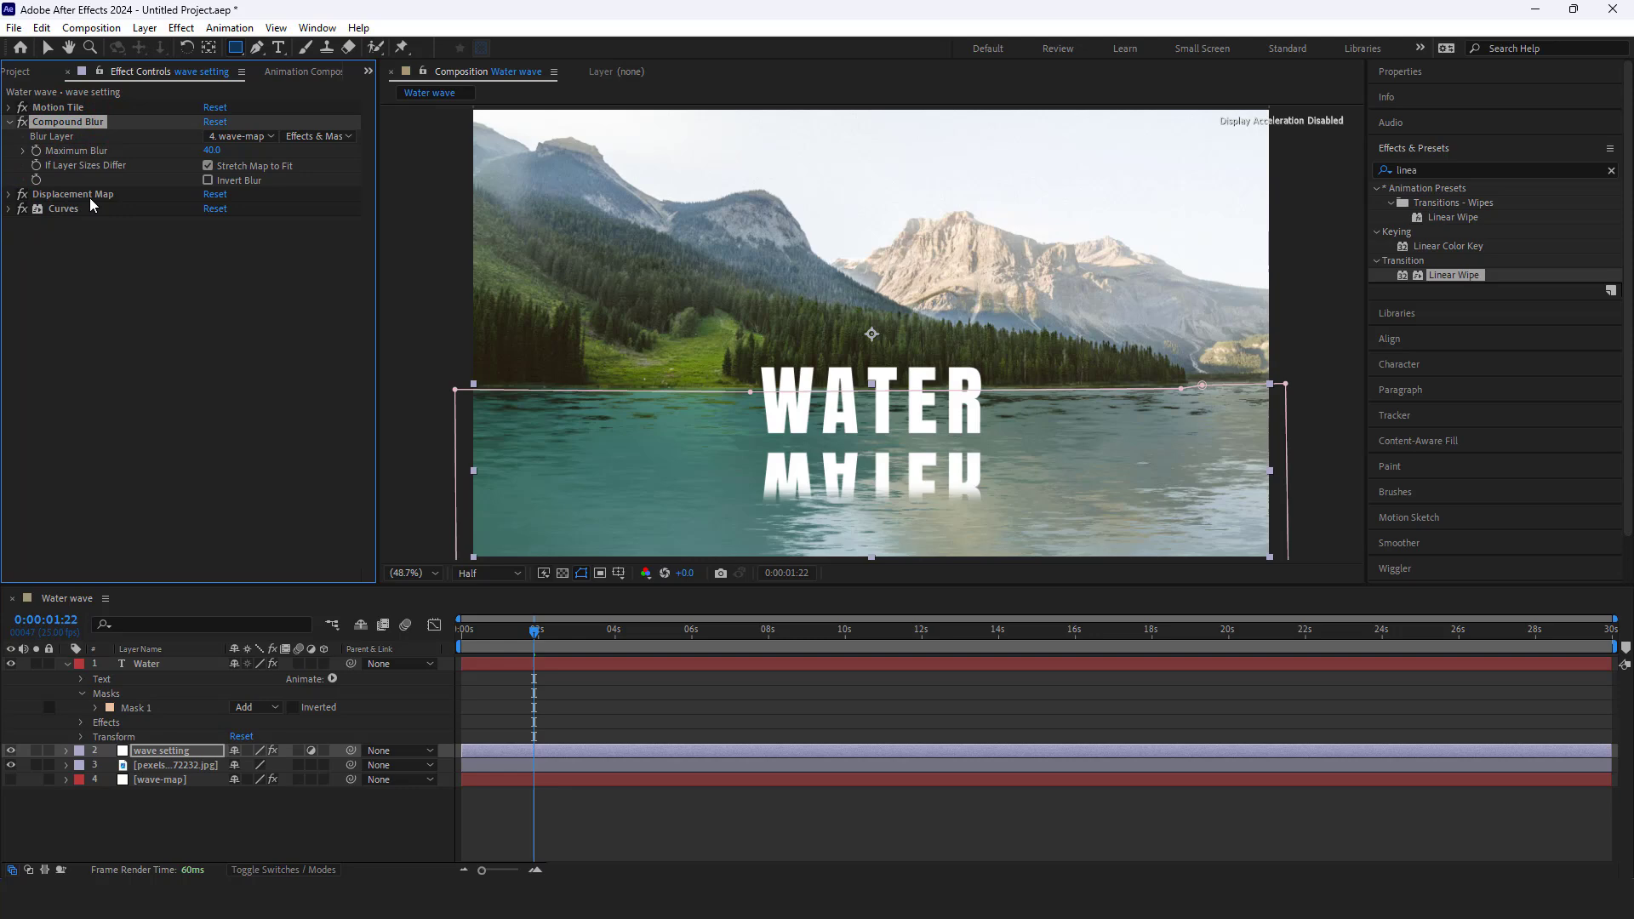
pyautogui.keyDown('ctrl'); pyautogui.click(90, 197); pyautogui.keyUp('ctrl')
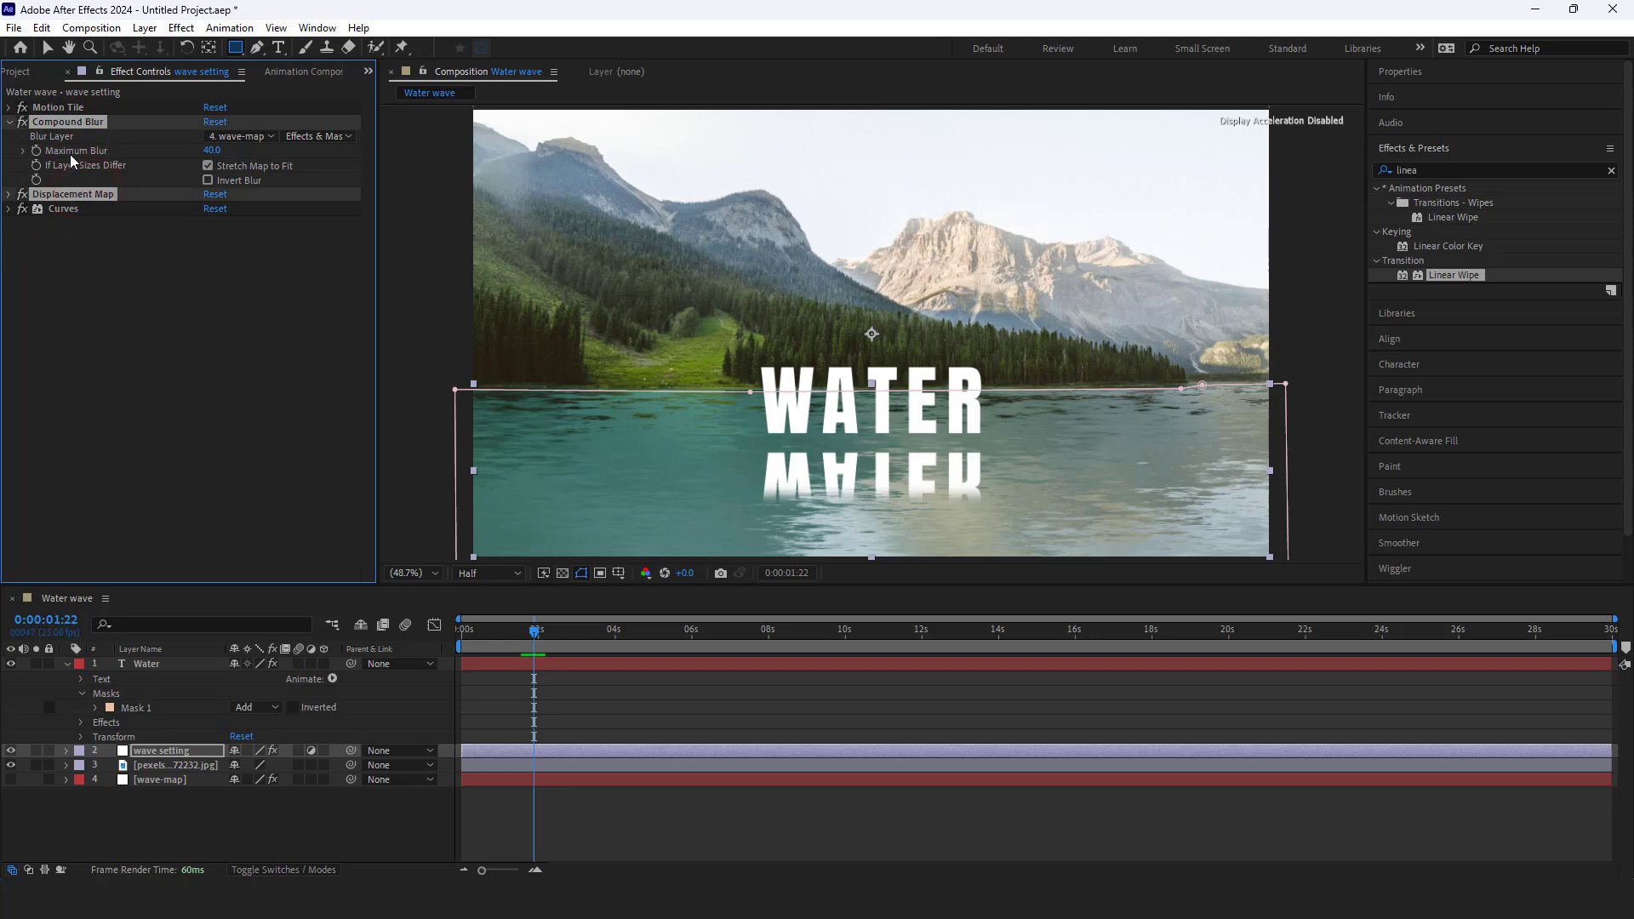
pyautogui.click(41, 28)
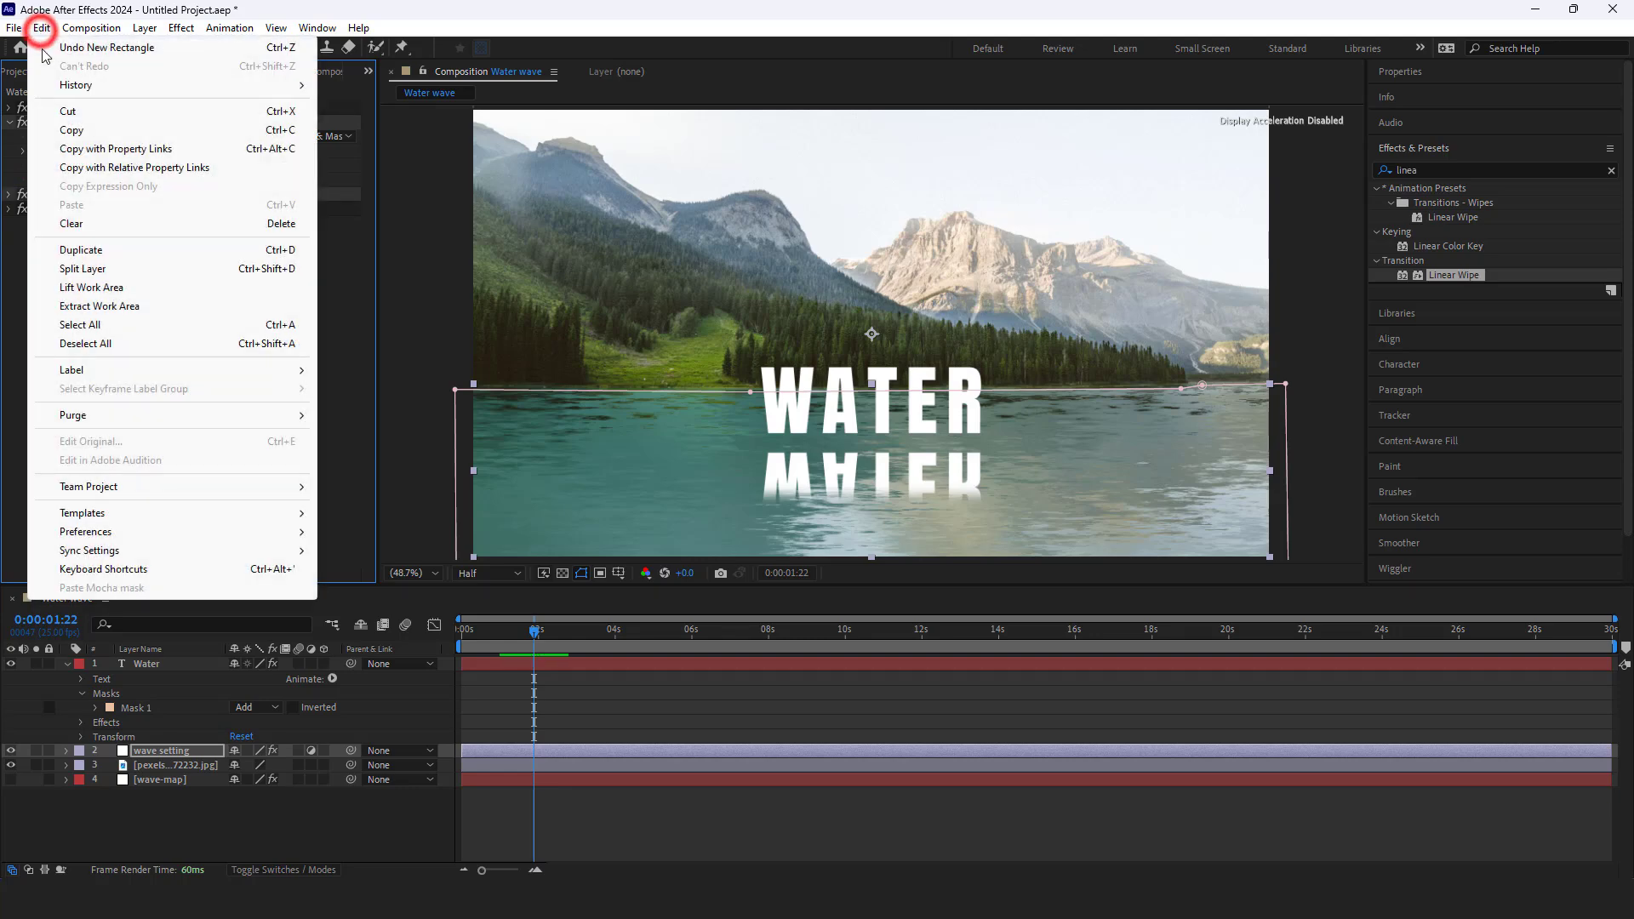
pyautogui.click(76, 132)
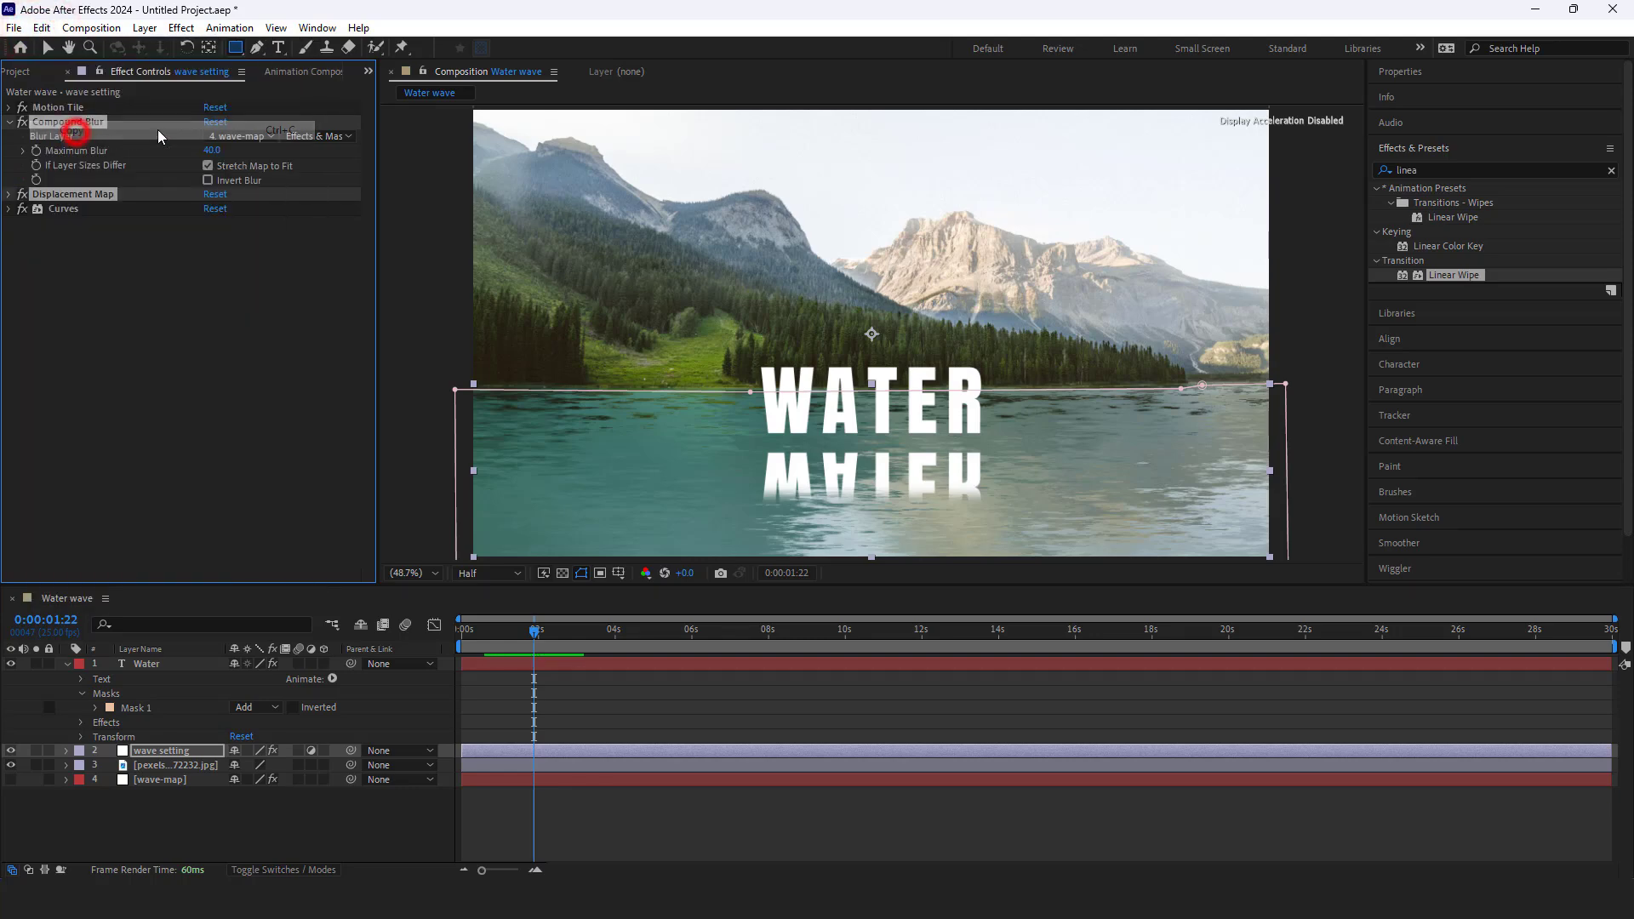
pyautogui.click(162, 666)
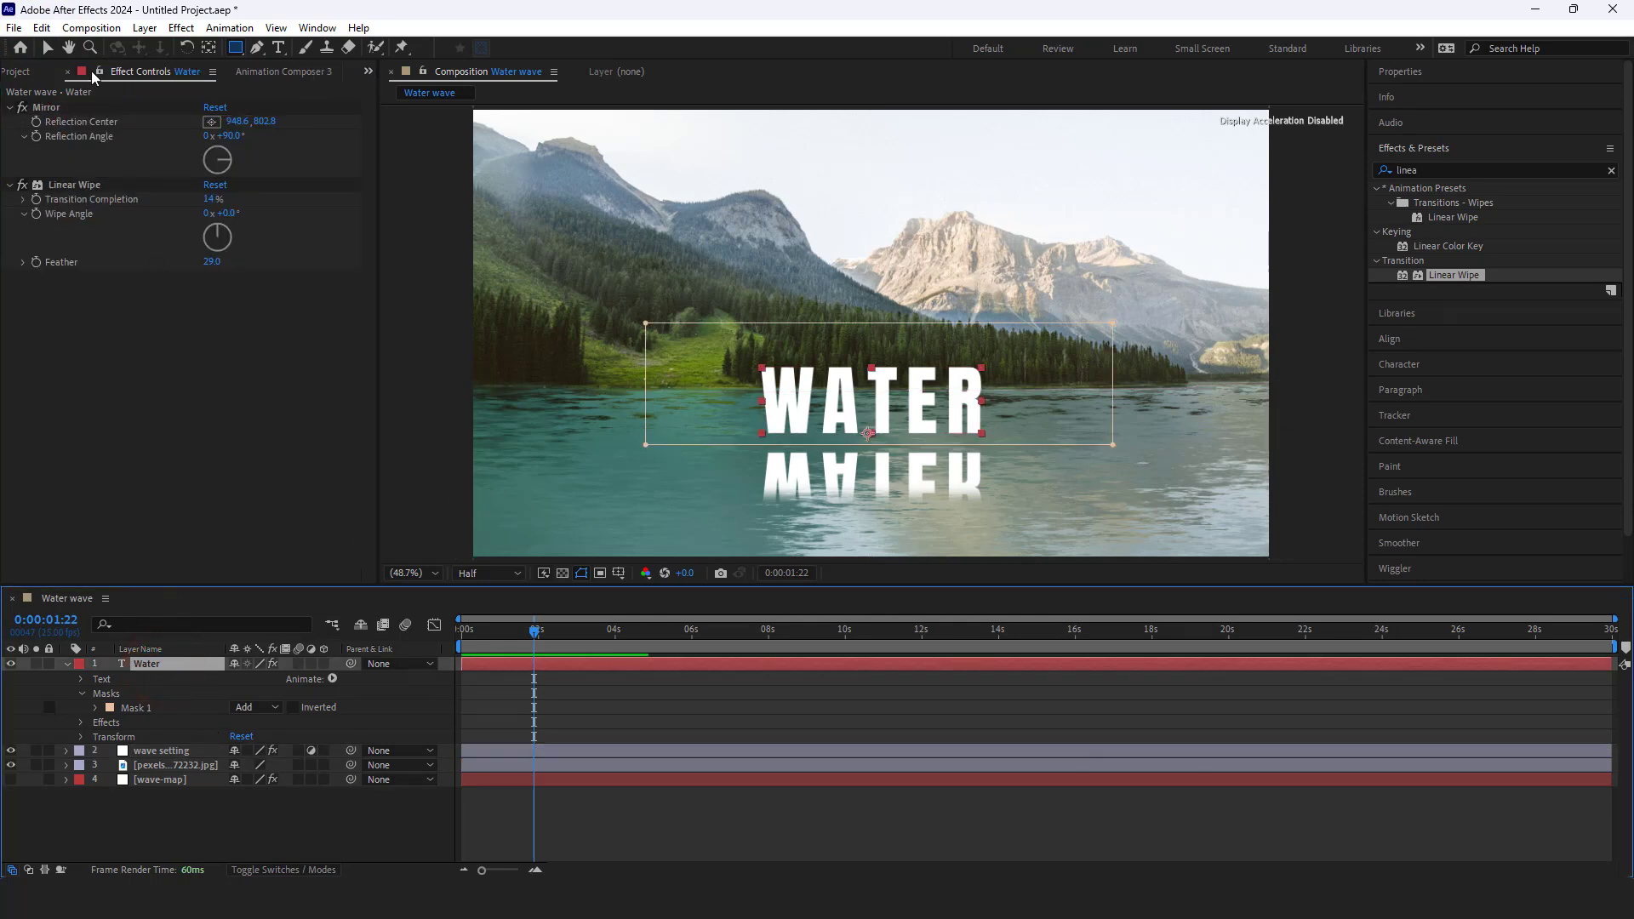
pyautogui.click(42, 28)
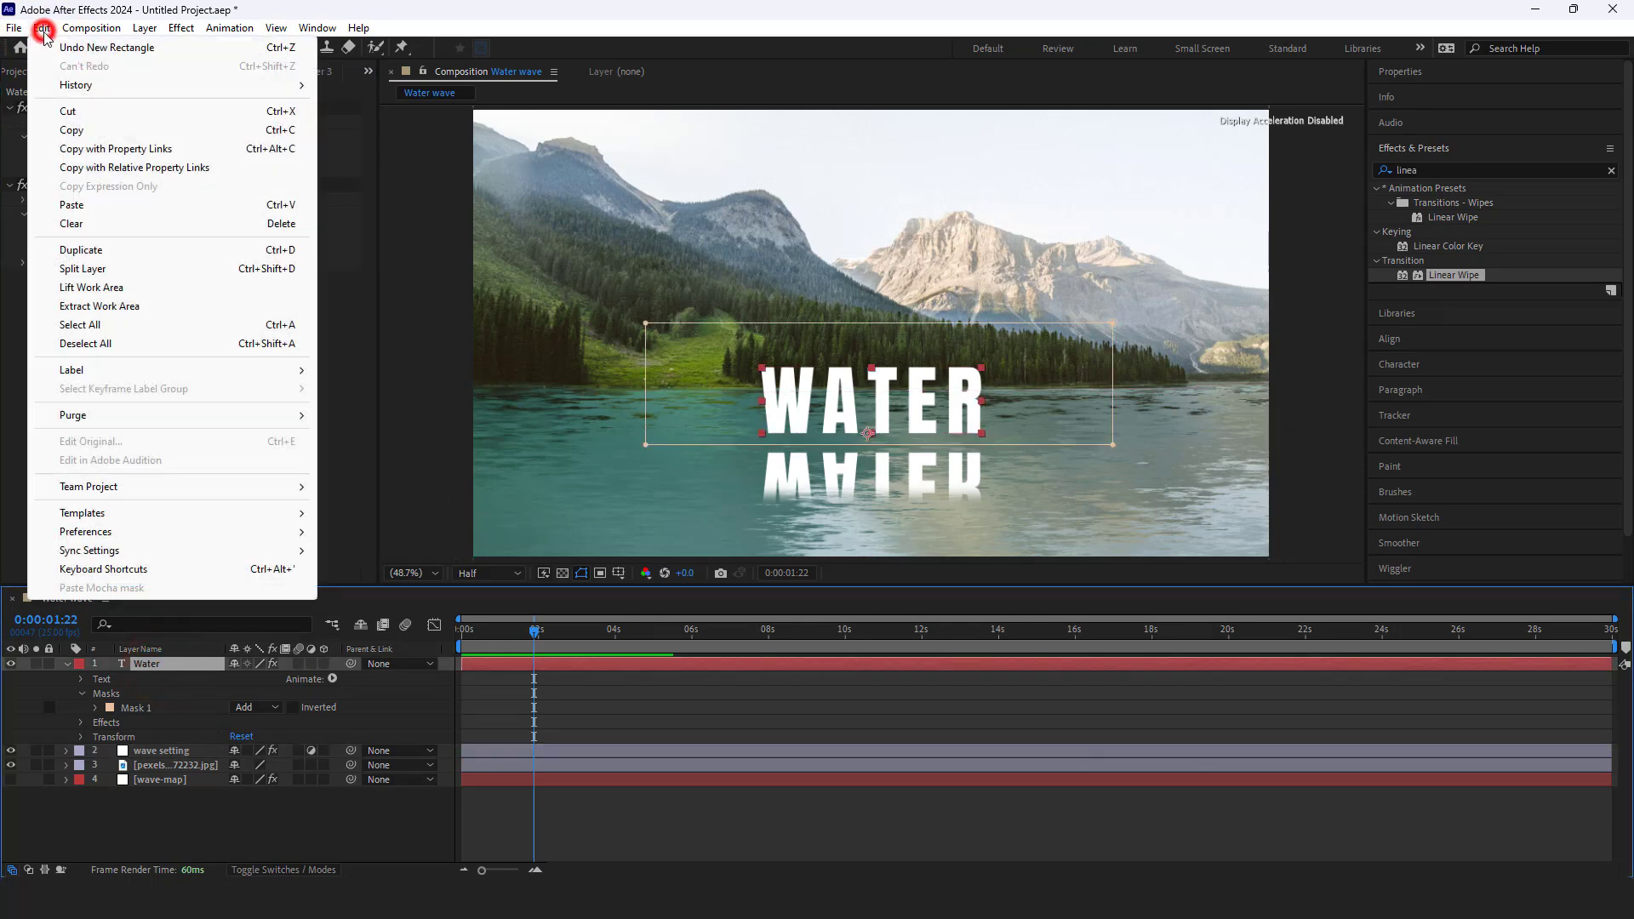
pyautogui.click(85, 205)
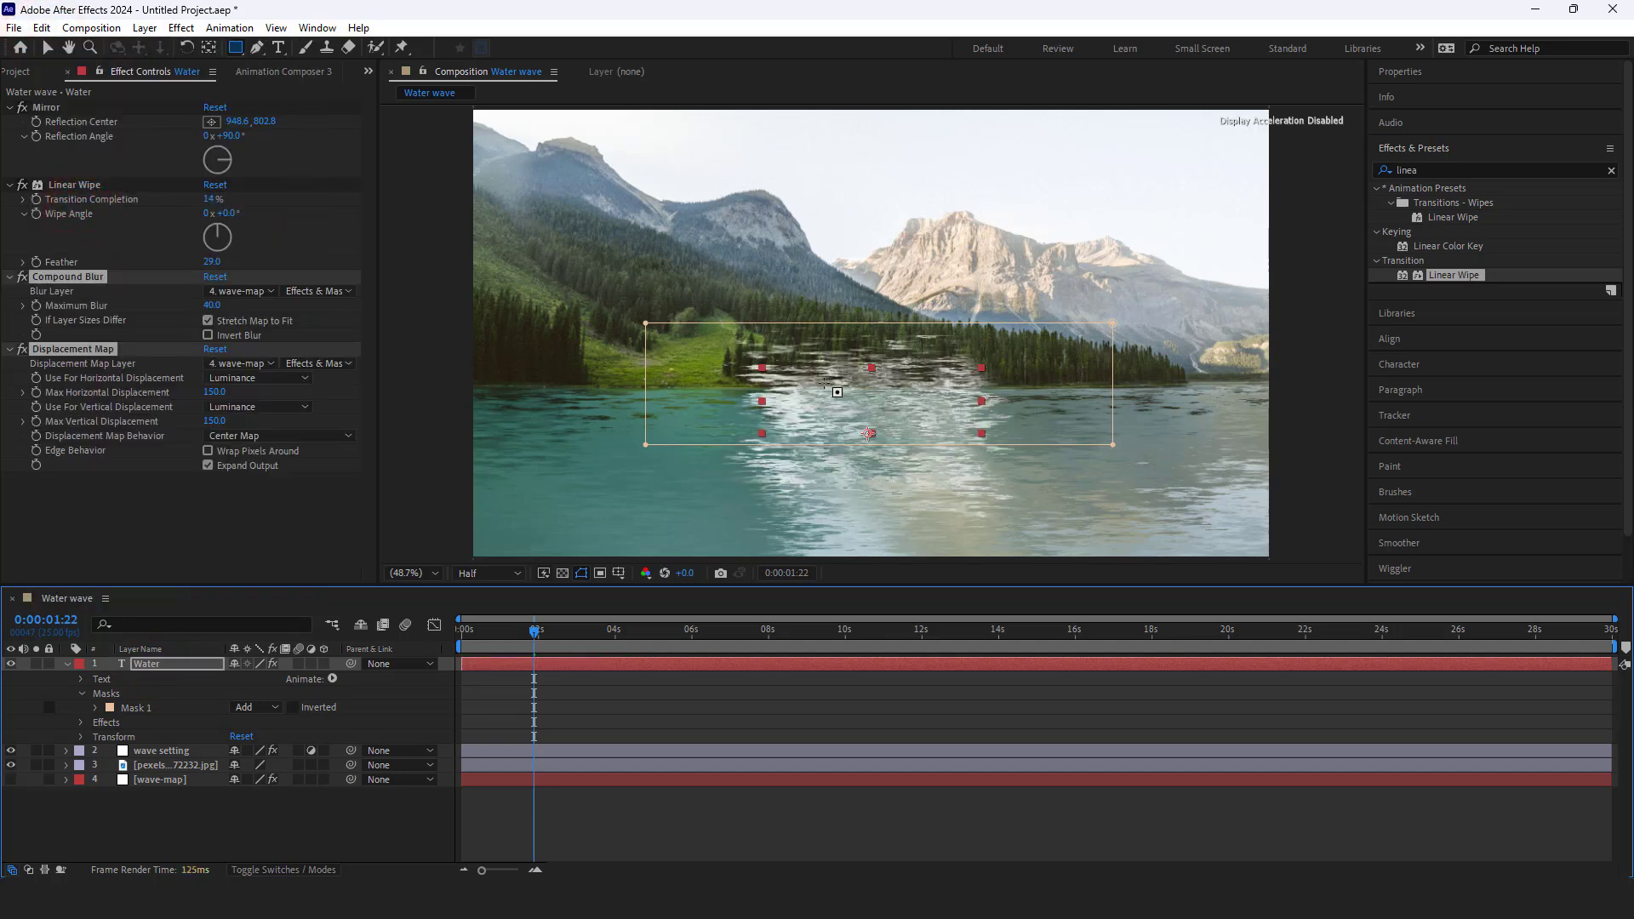
pyautogui.click(11, 277)
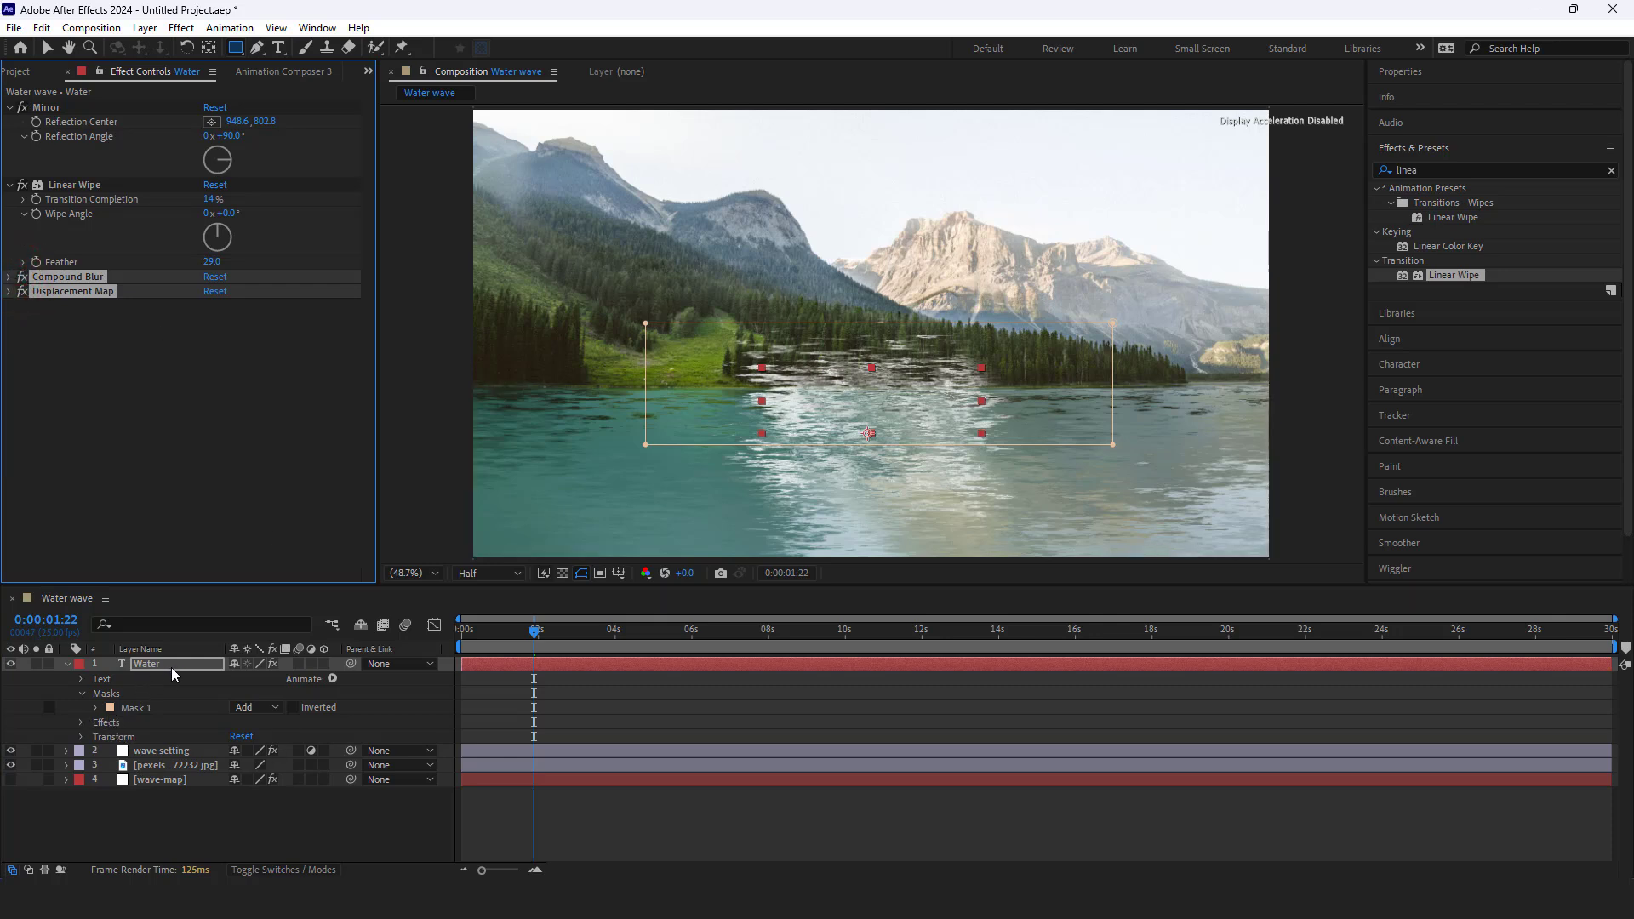
# Add a mask reference to the Water layer's Compound Blur compositing options and point it to Mask 1
pyautogui.click(80, 722)
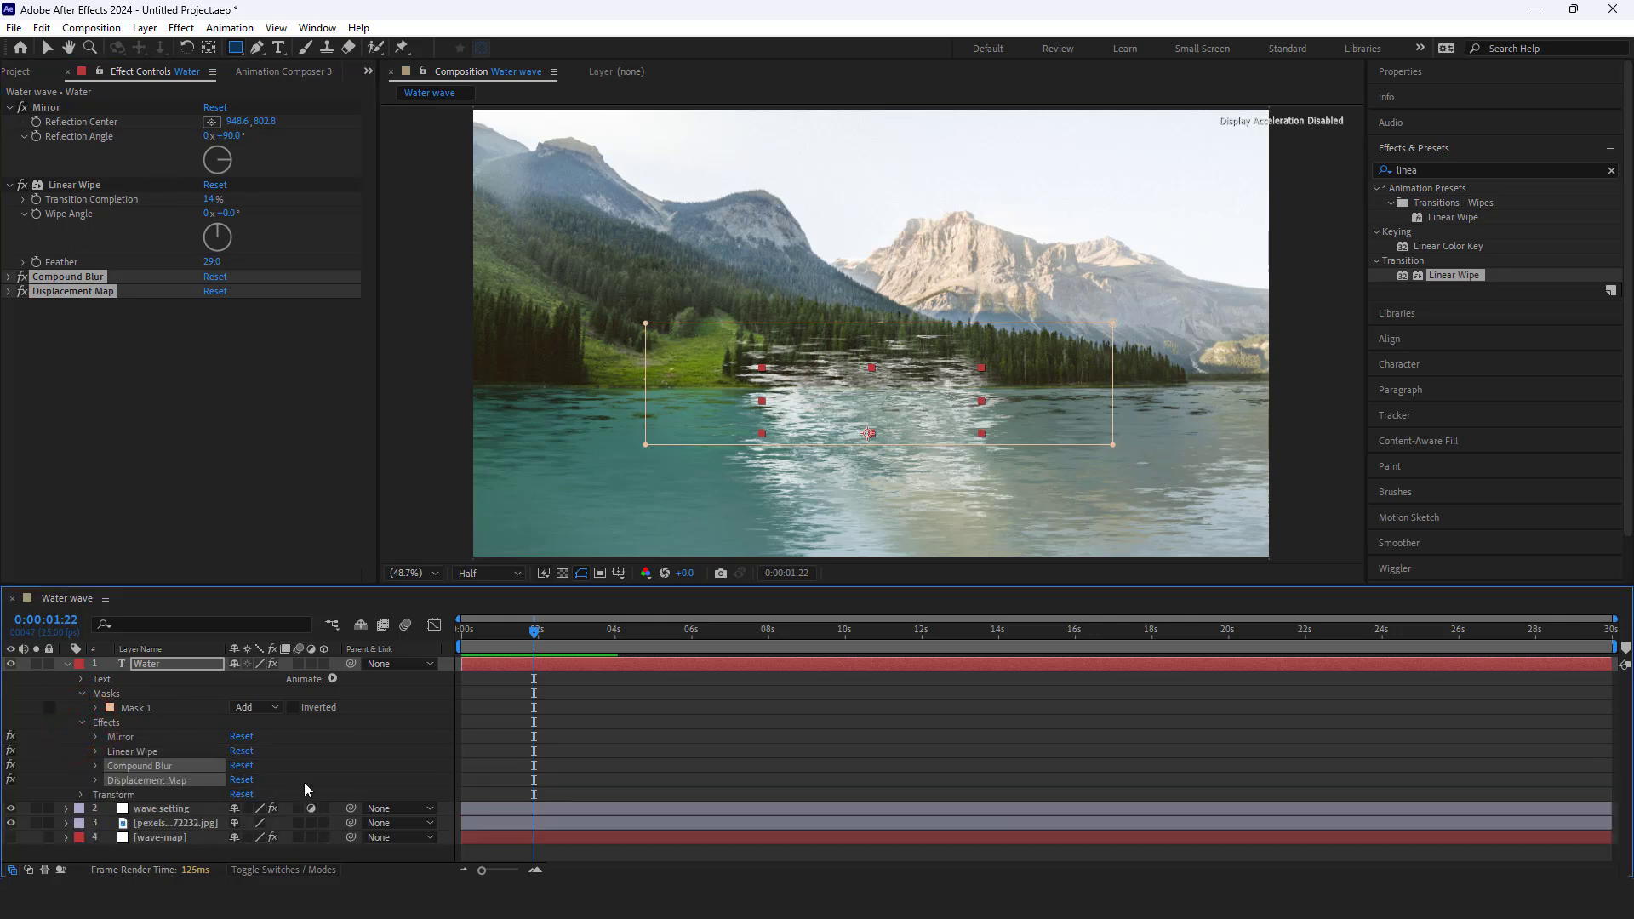
pyautogui.click(92, 765)
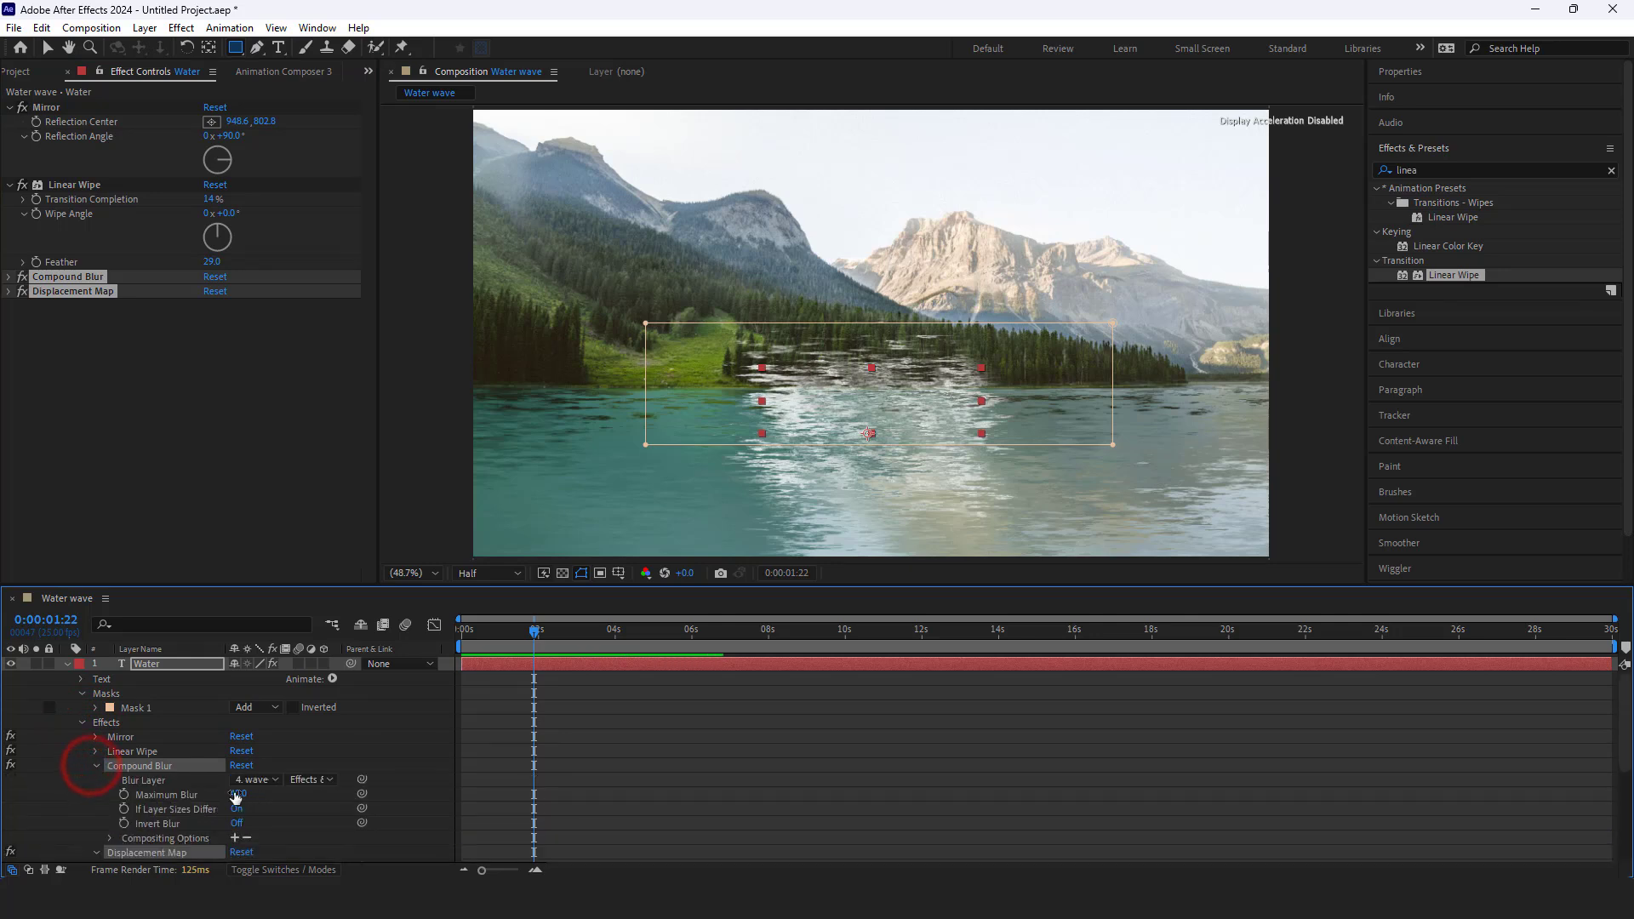
pyautogui.click(235, 838)
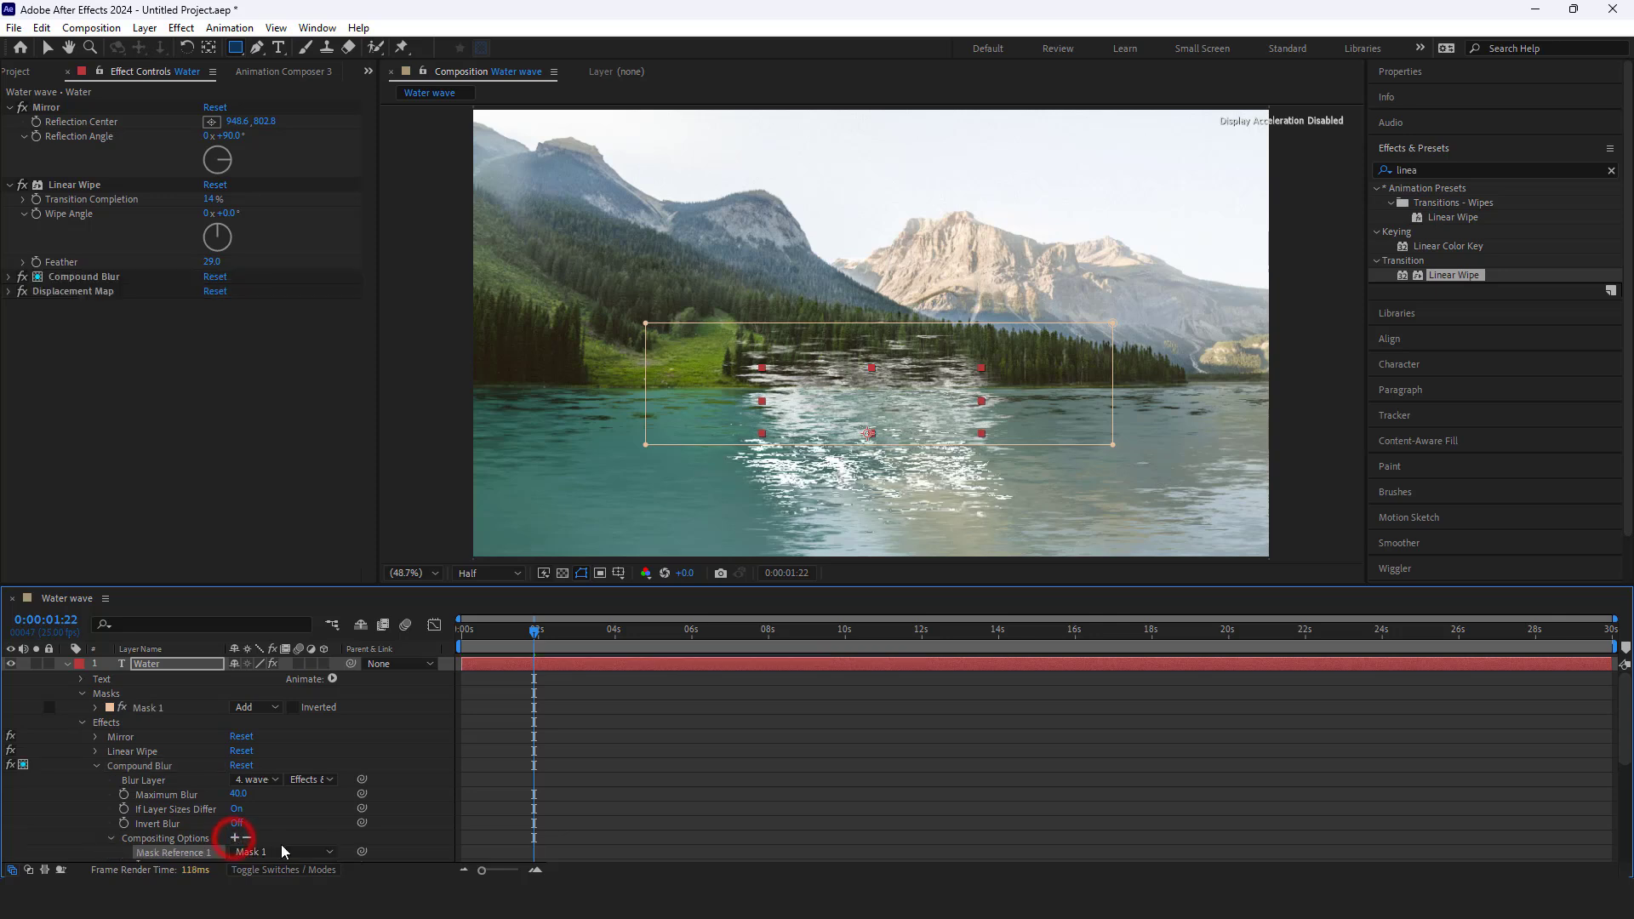
pyautogui.click(280, 852)
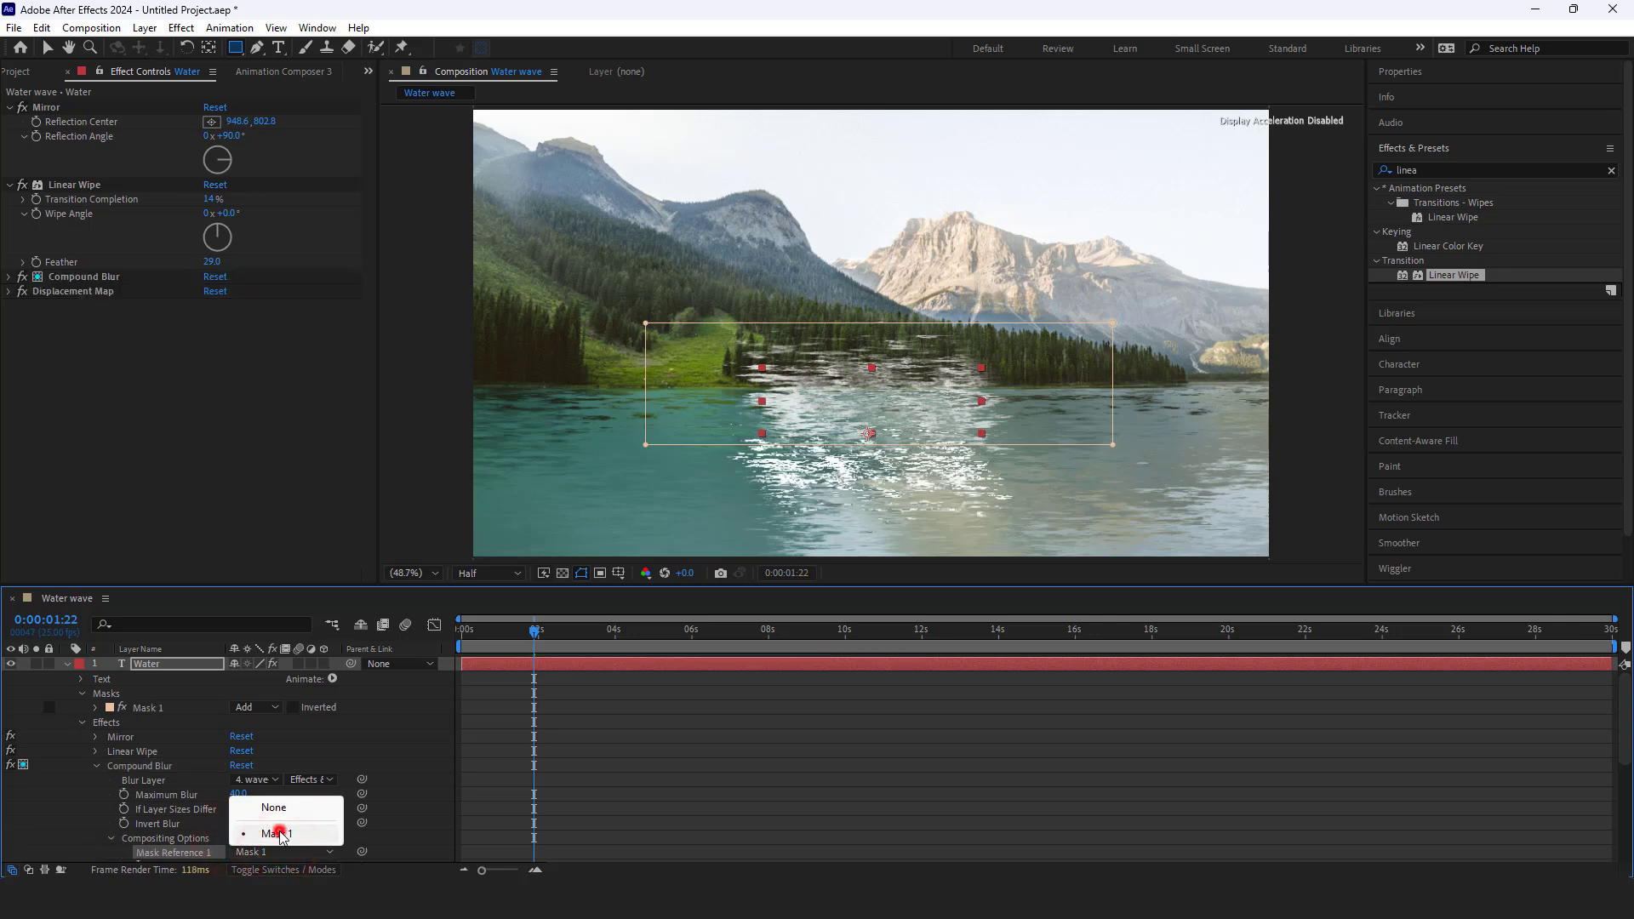
pyautogui.click(274, 834)
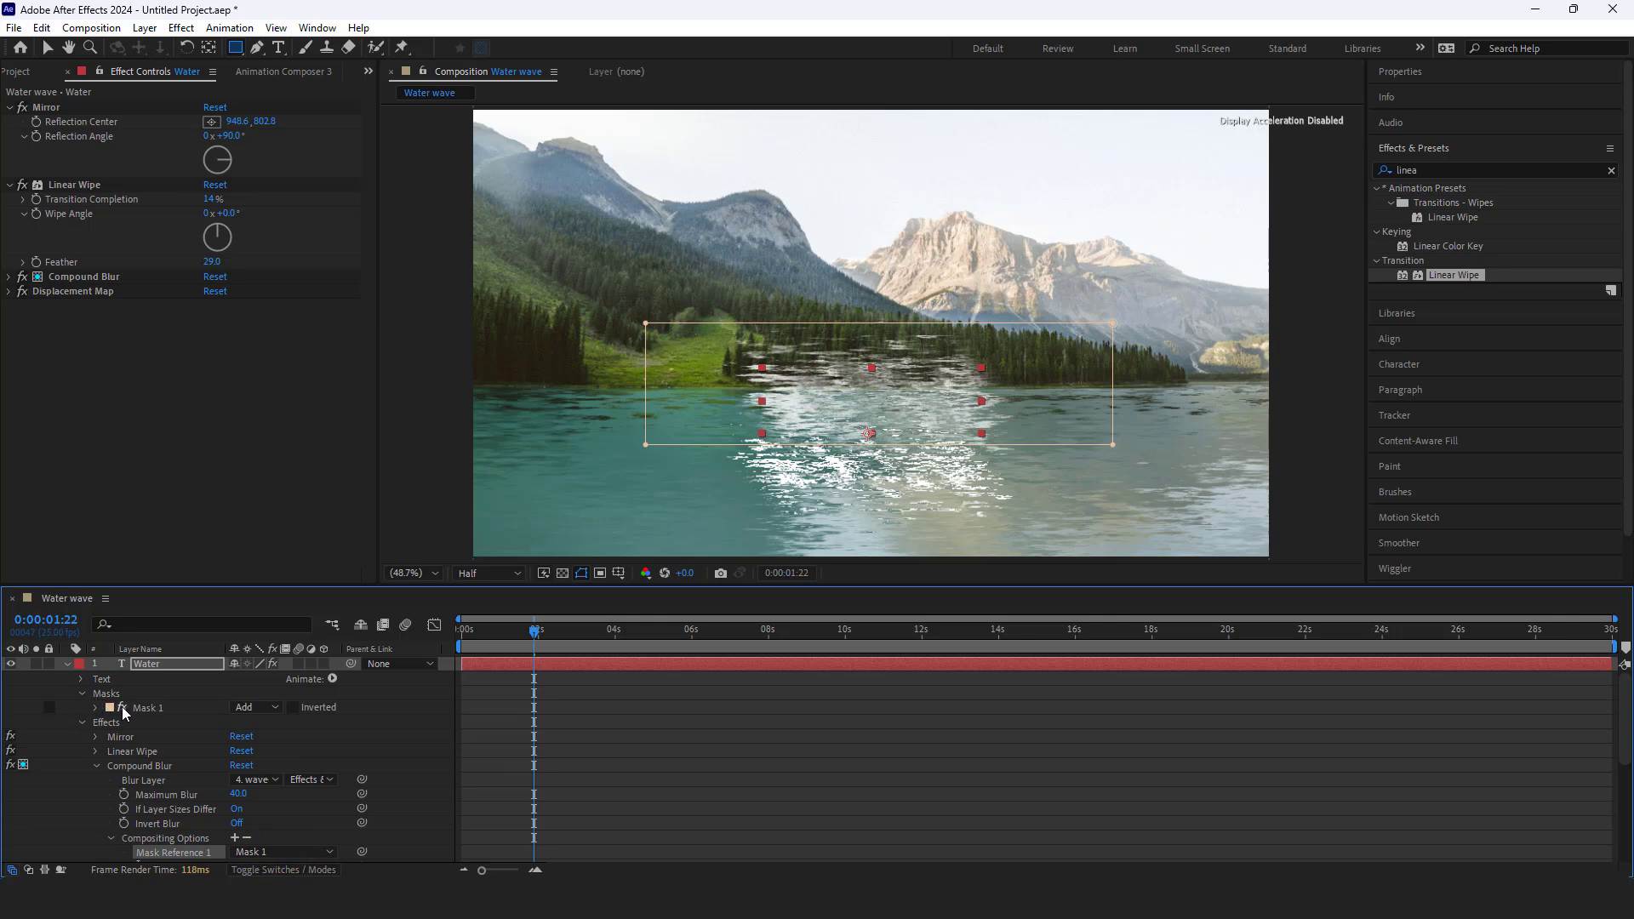
# Change the Water layer's Mask 1 mode to Subtract, keeping Mask 1 as the Compound Blur's mask reference
pyautogui.click(255, 708)
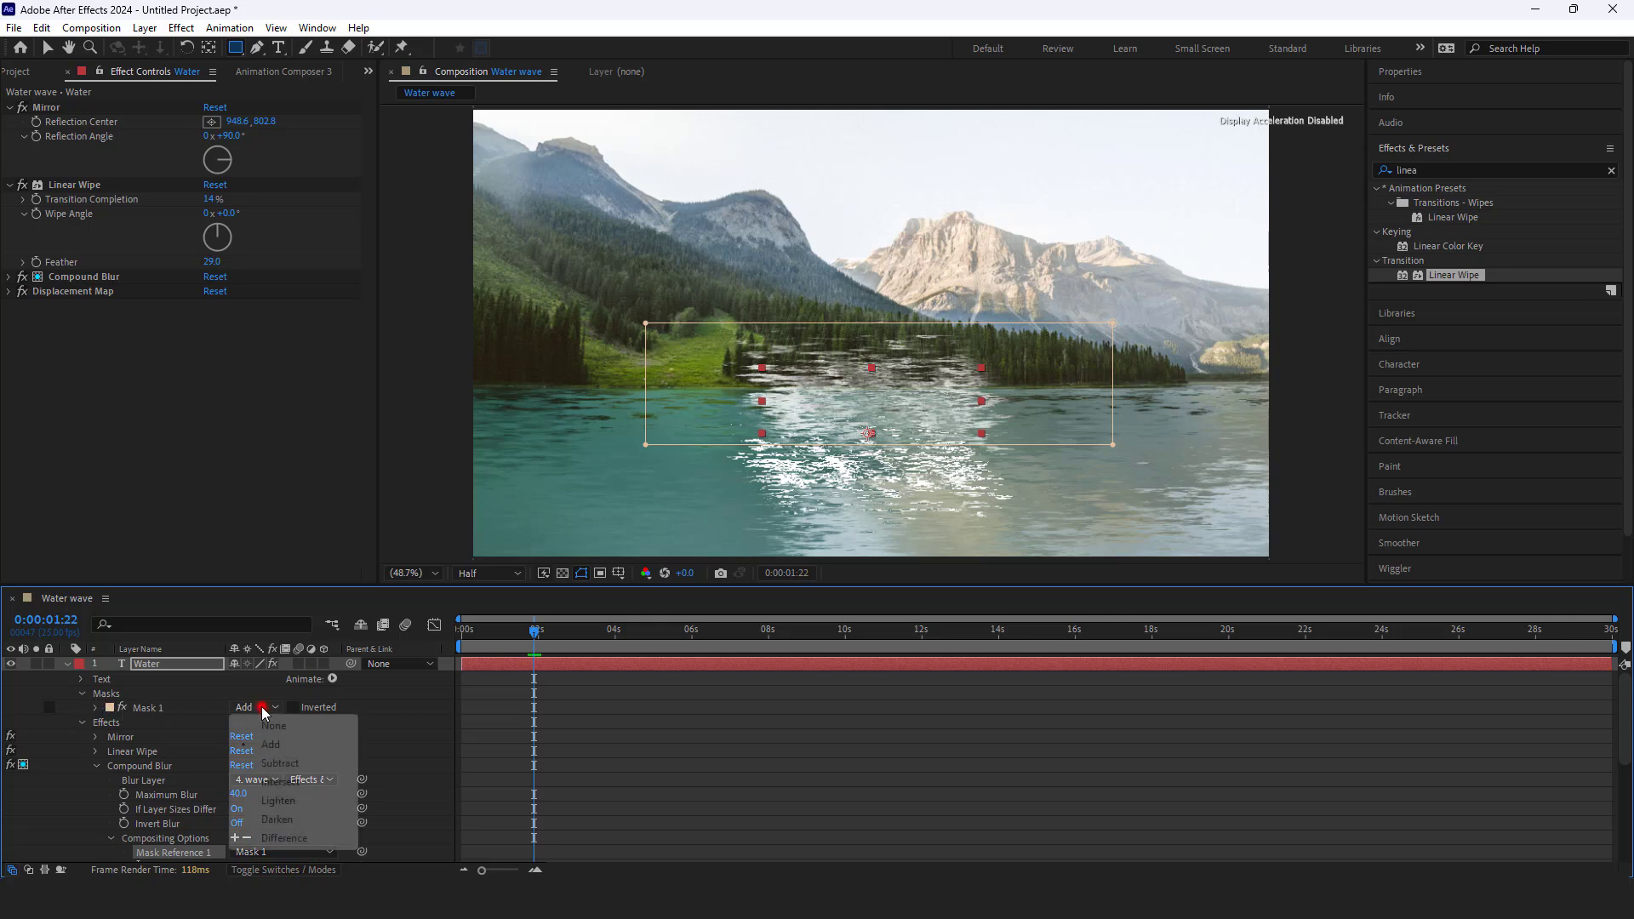
pyautogui.click(284, 763)
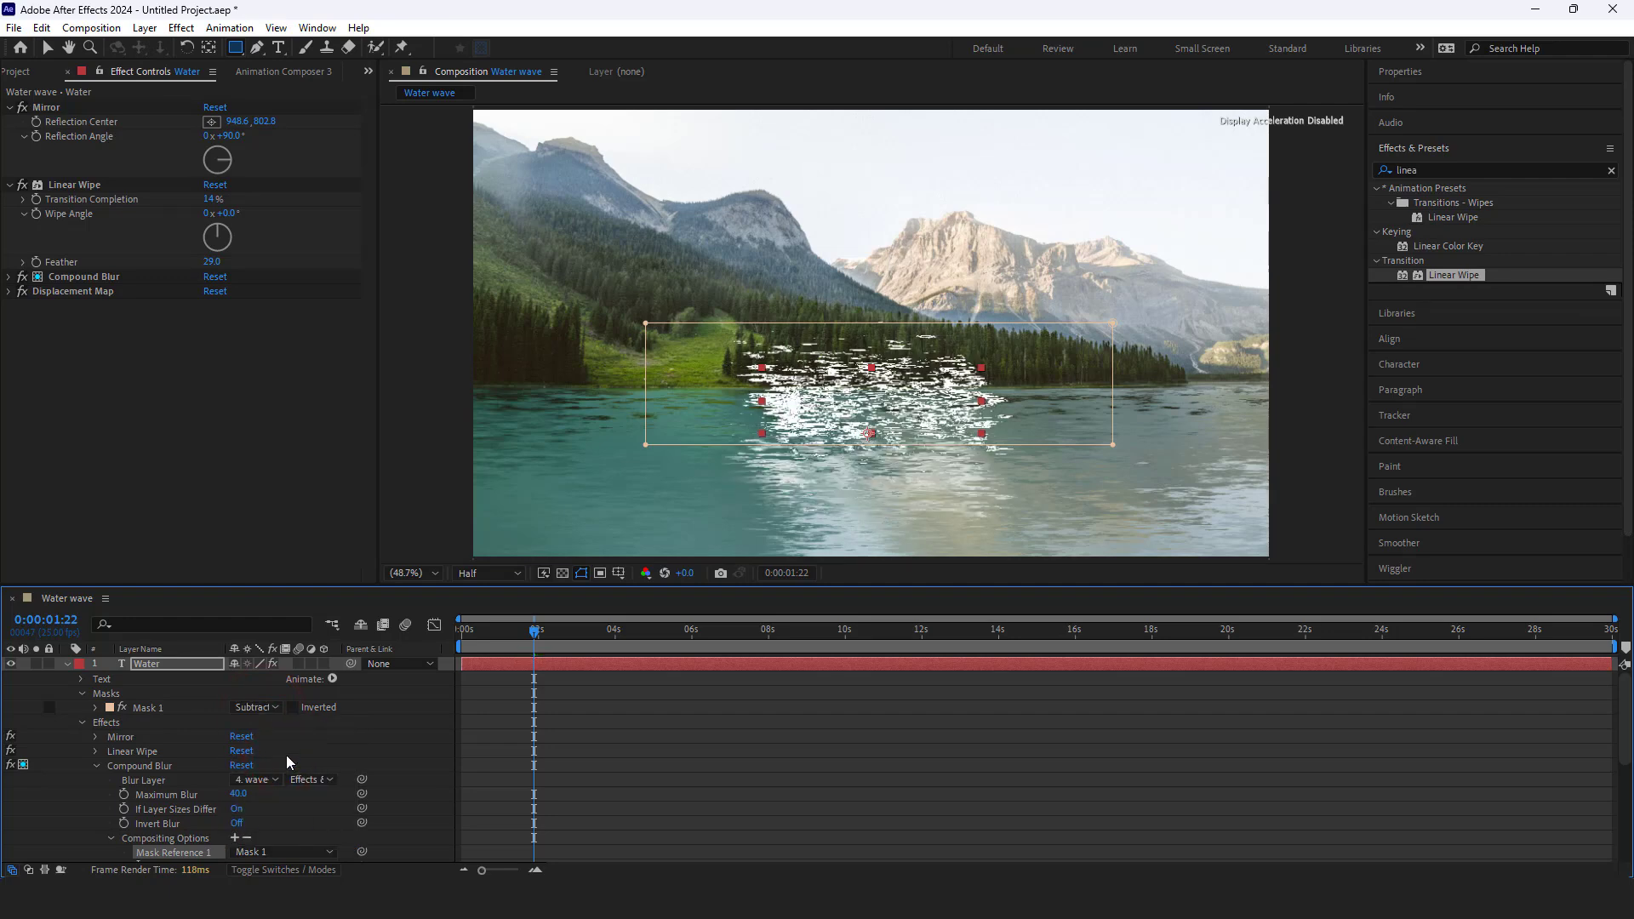
pyautogui.click(284, 852)
pyautogui.click(288, 834)
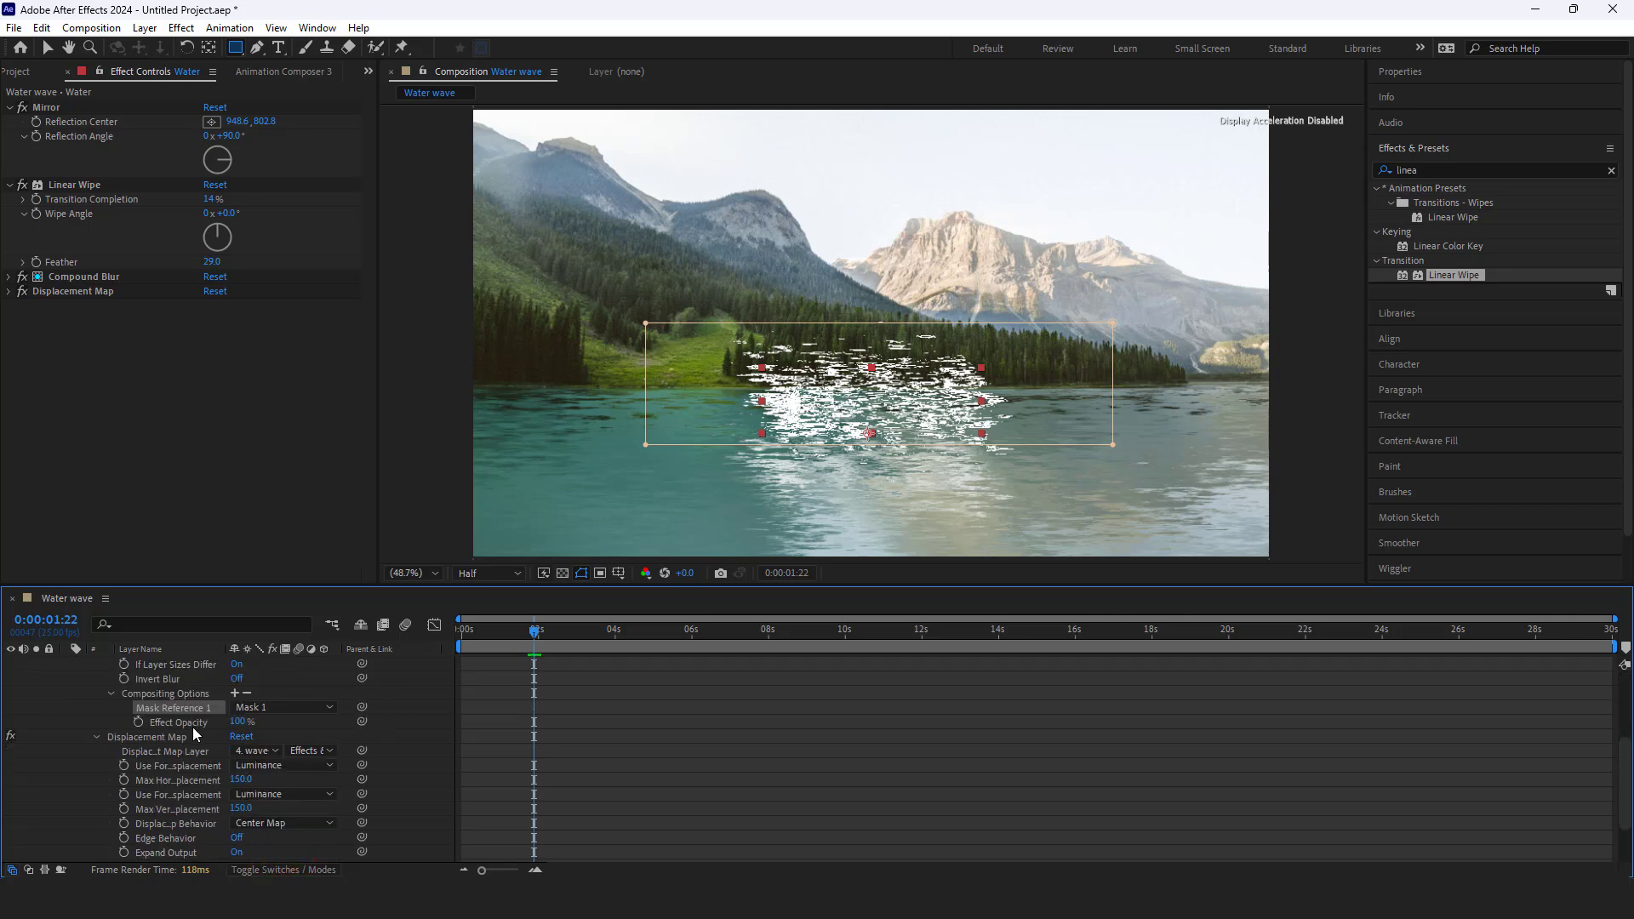
# Add a mask reference using Mask 1 to the Compositing Options of the Water layer's Displacement Map
pyautogui.scroll(-3, 125, 789)
pyautogui.scroll(-2, 126, 749)
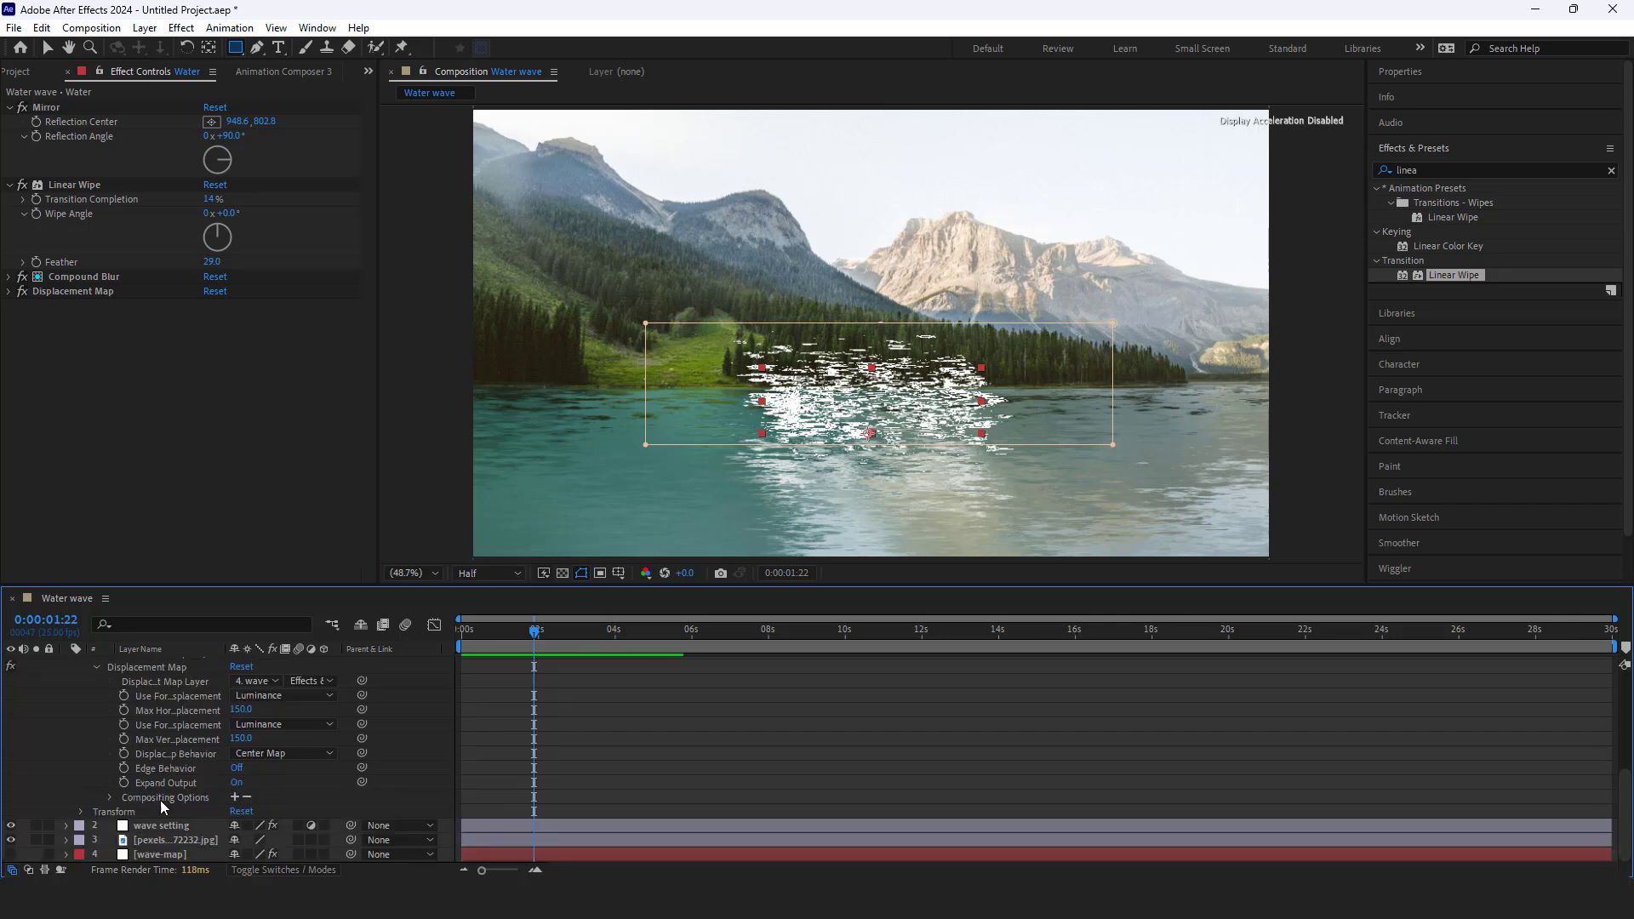
pyautogui.click(235, 797)
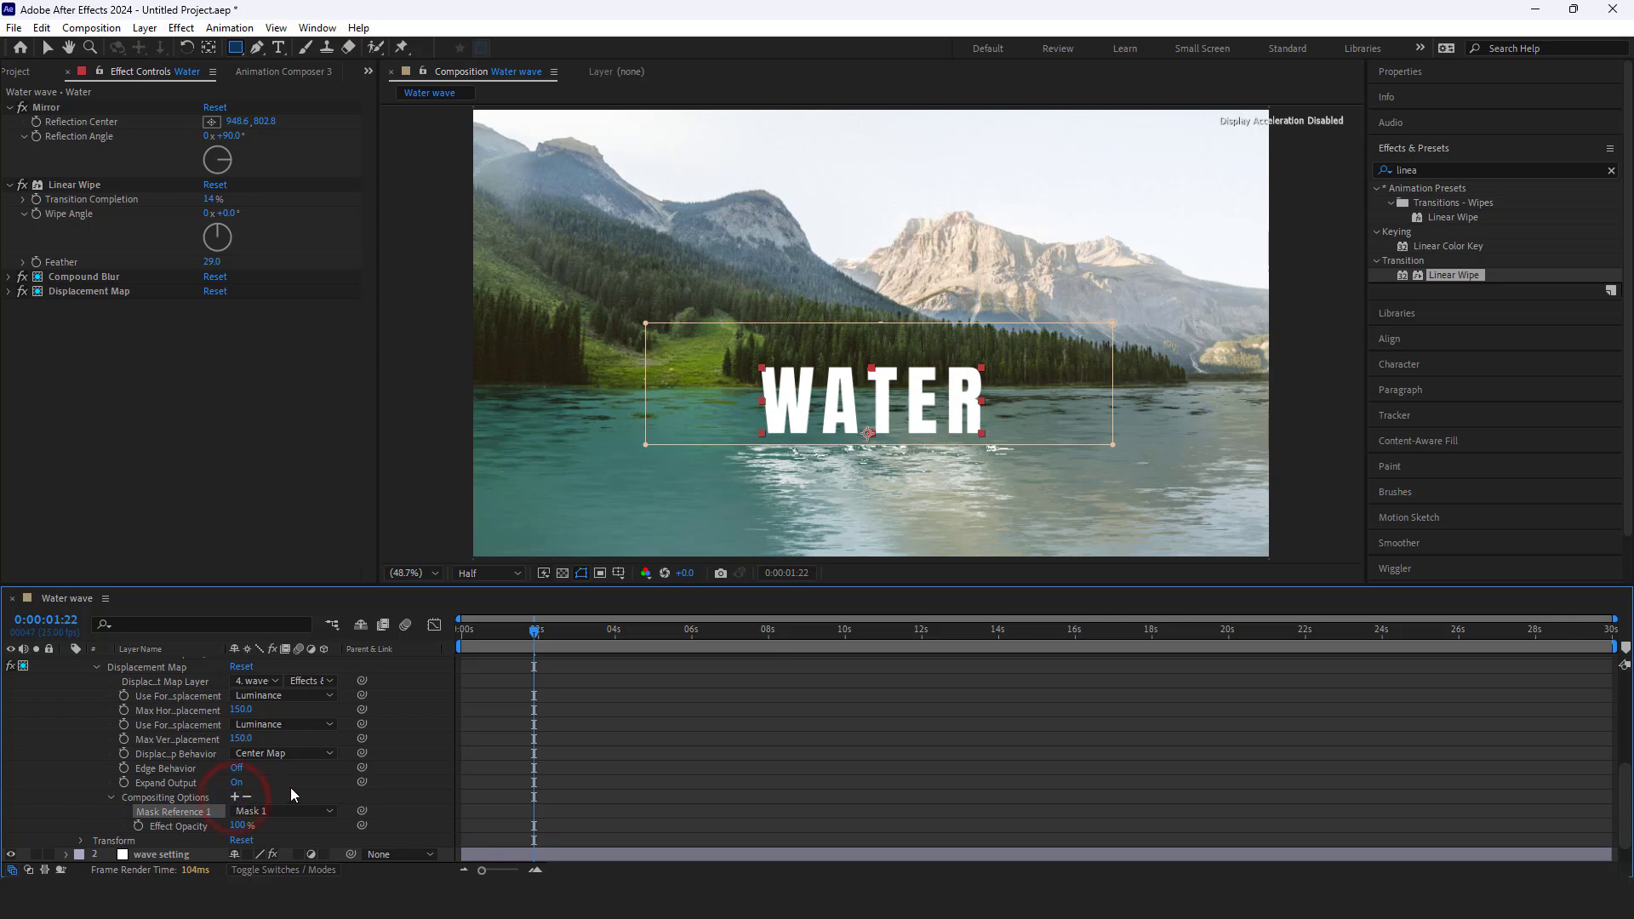
pyautogui.scroll(-1, 289, 788)
pyautogui.click(276, 826)
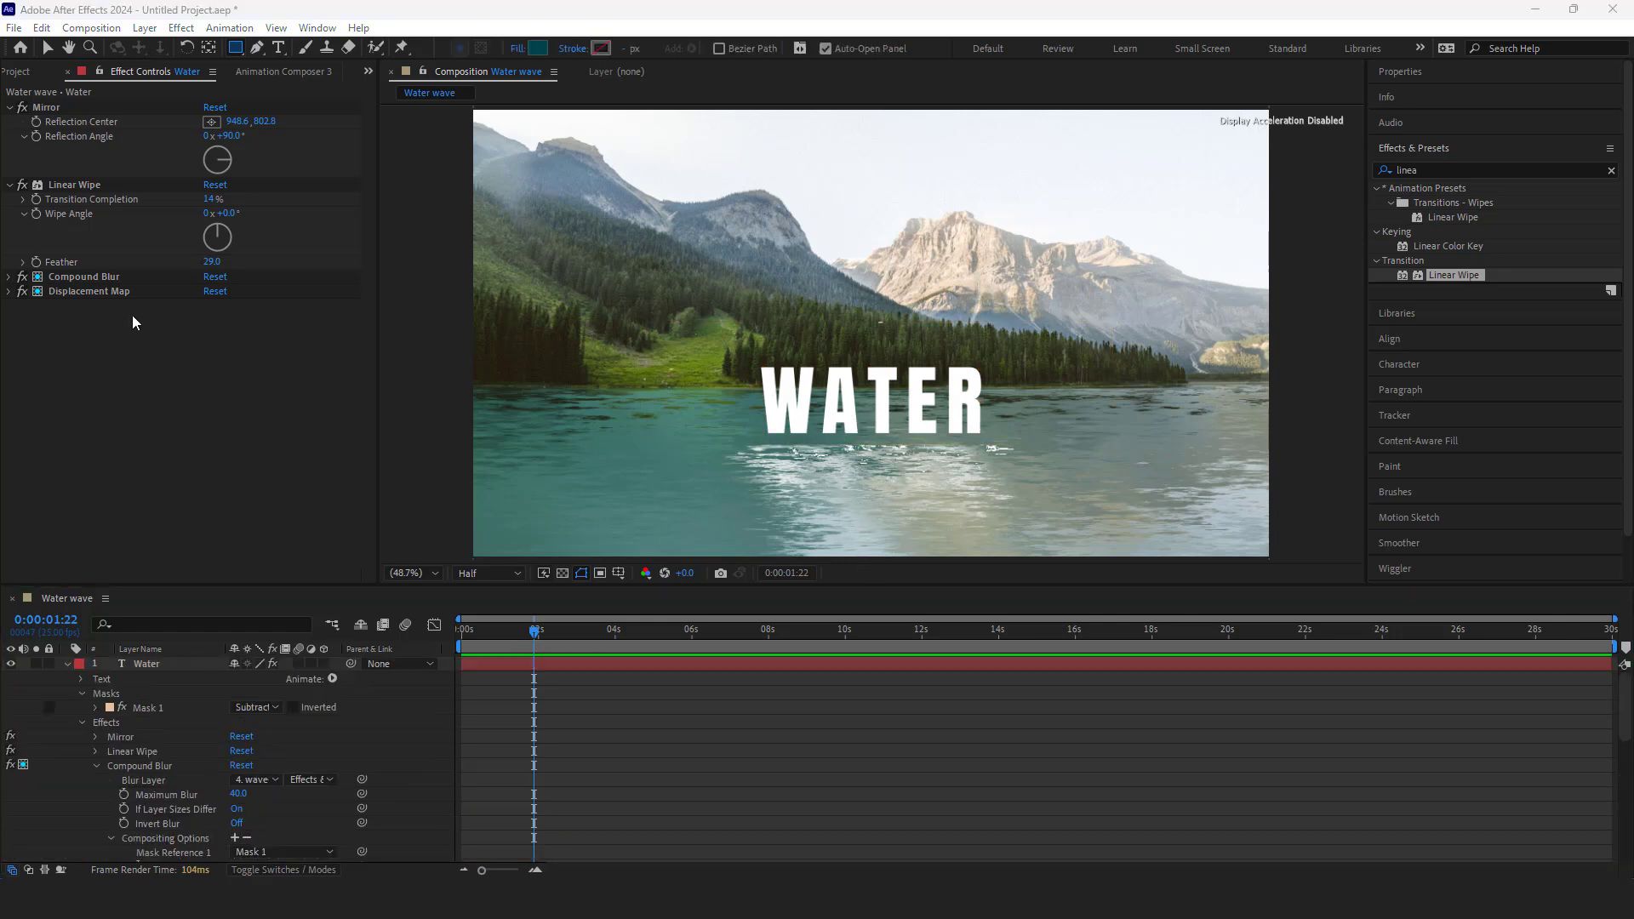
# Set the Water layer's Max Vertical Displacement to 40 and scrub the timeline to 0:00:08:09 to check the reflection's ripples
pyautogui.click(10, 291)
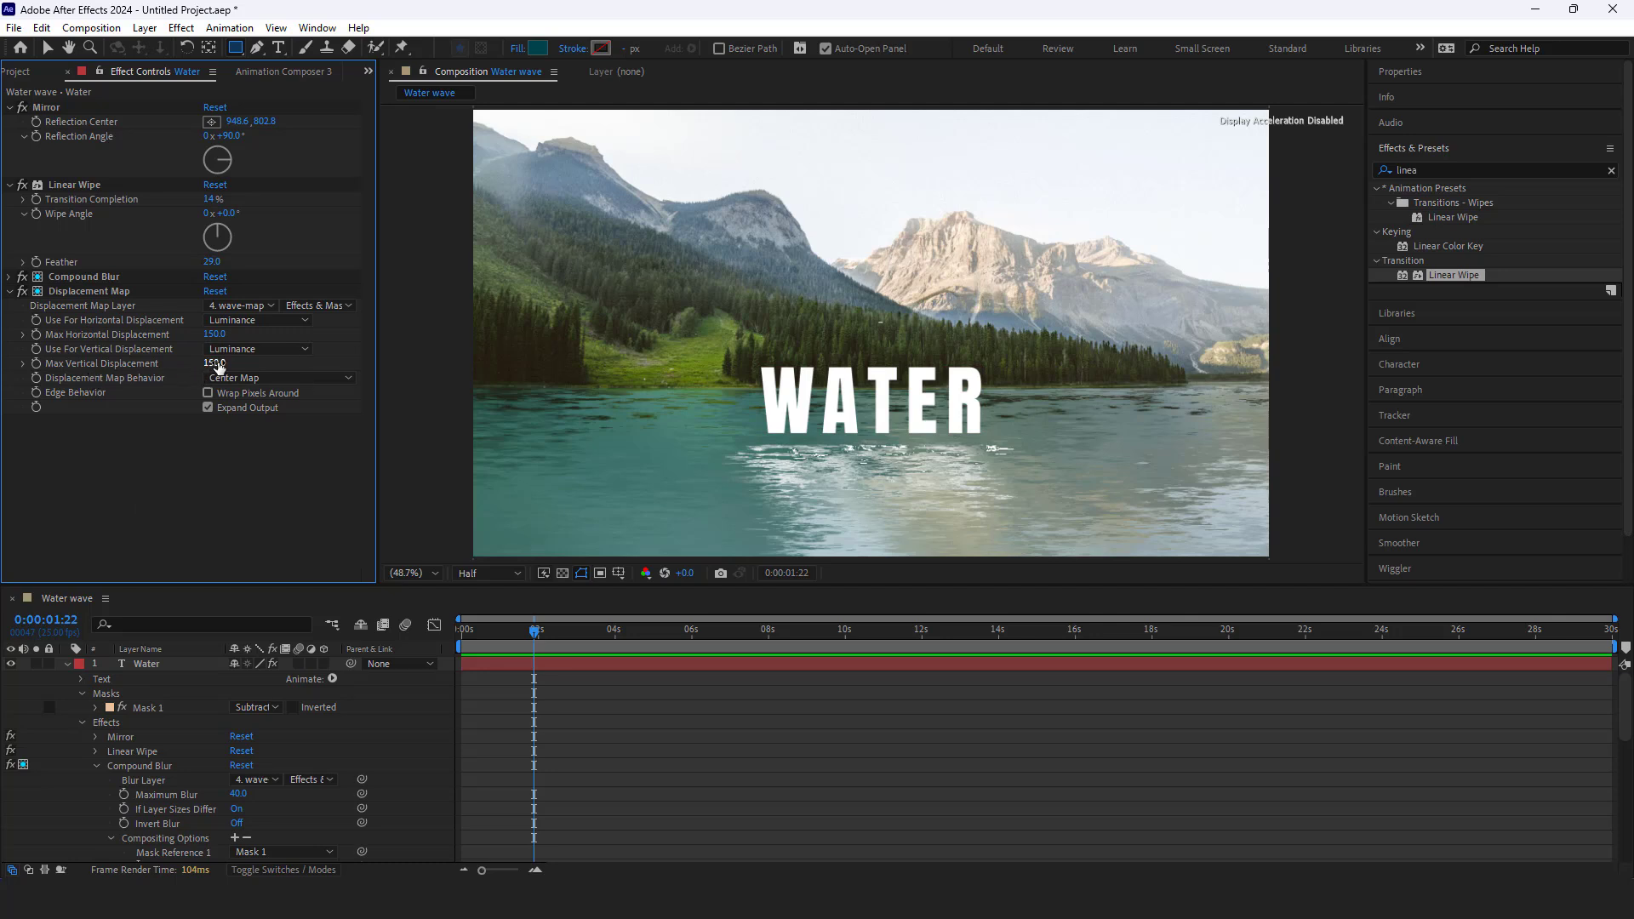
pyautogui.moveTo(216, 366); pyautogui.dragTo(154, 375)
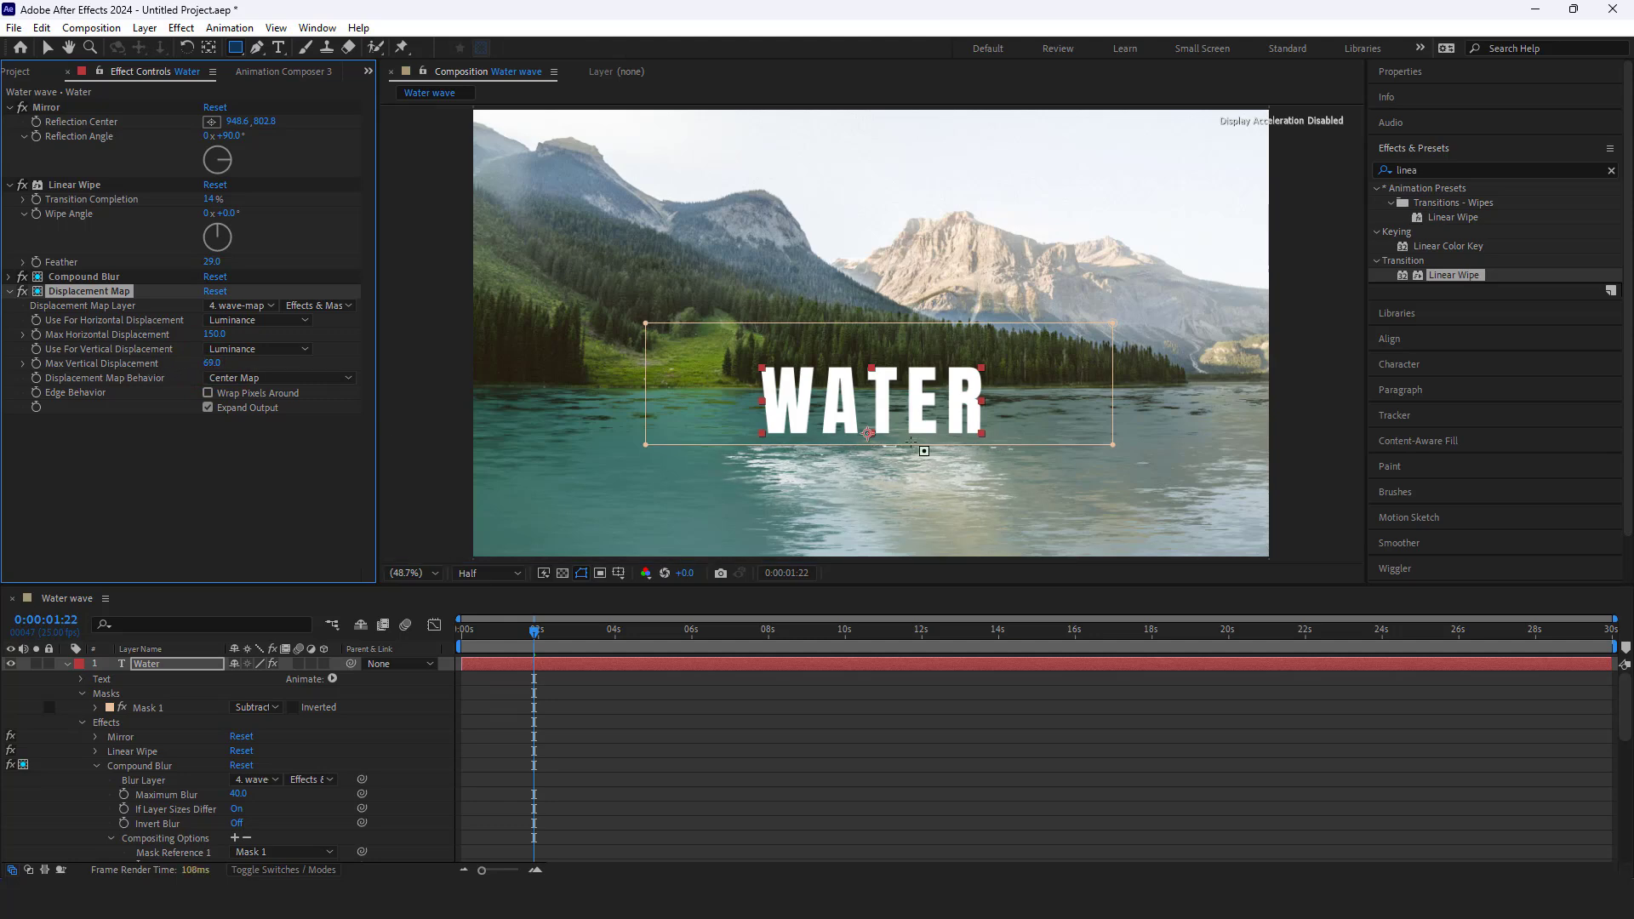
pyautogui.scroll(3, 940, 480)
pyautogui.moveTo(941, 507); pyautogui.dragTo(949, 321)
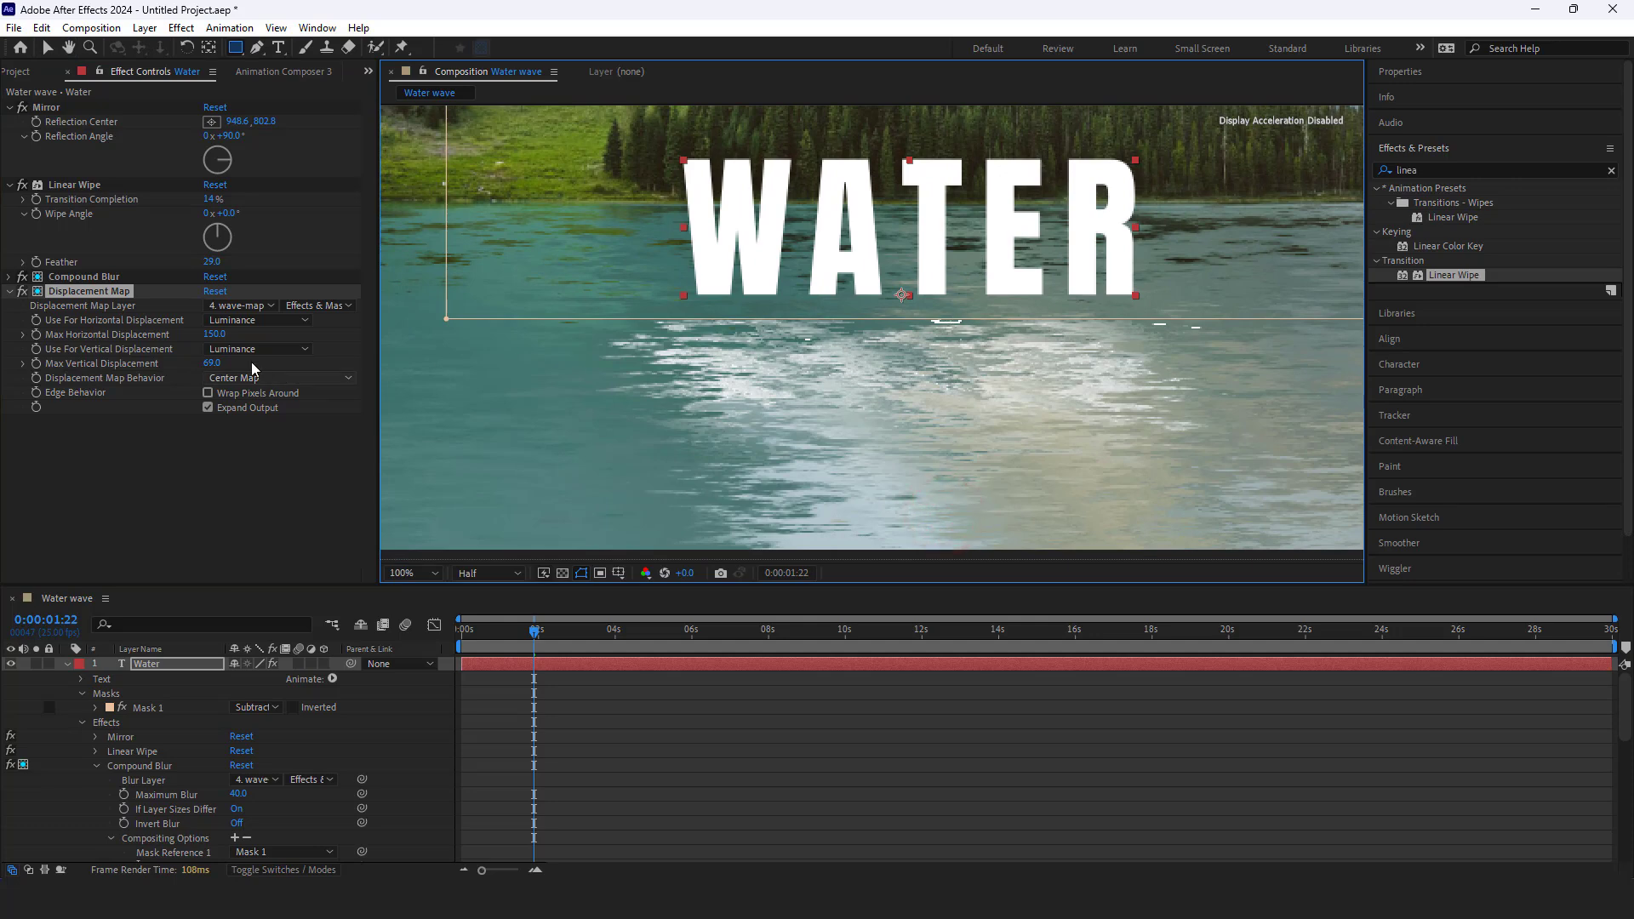
pyautogui.moveTo(213, 364); pyautogui.dragTo(191, 367)
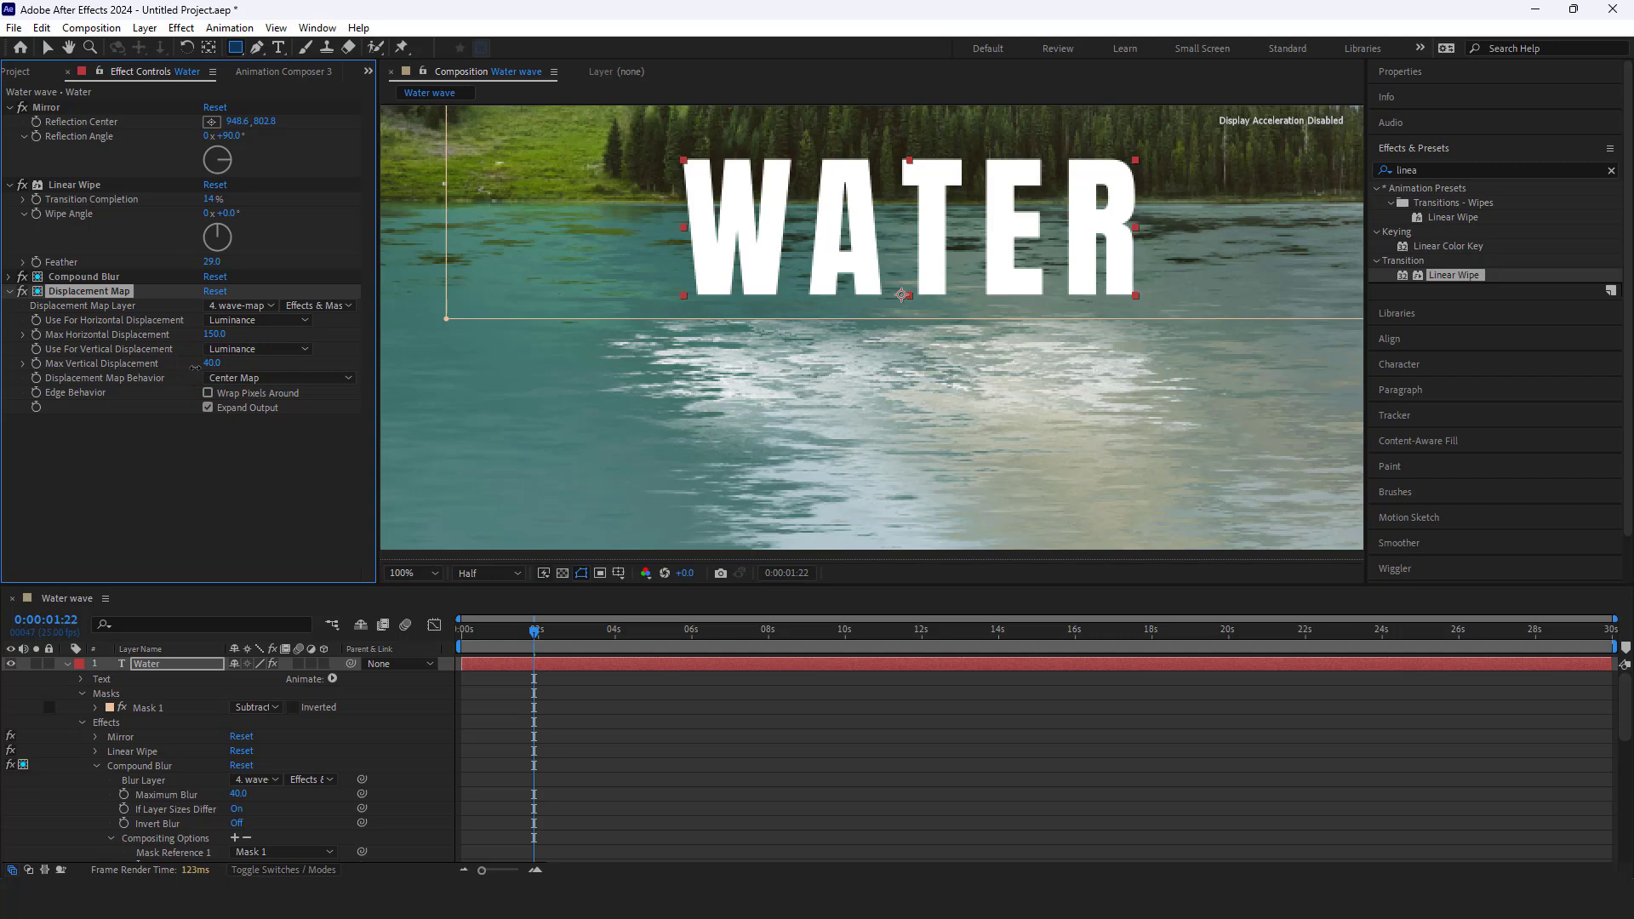
pyautogui.click(672, 693)
pyautogui.moveTo(533, 630); pyautogui.dragTo(708, 660)
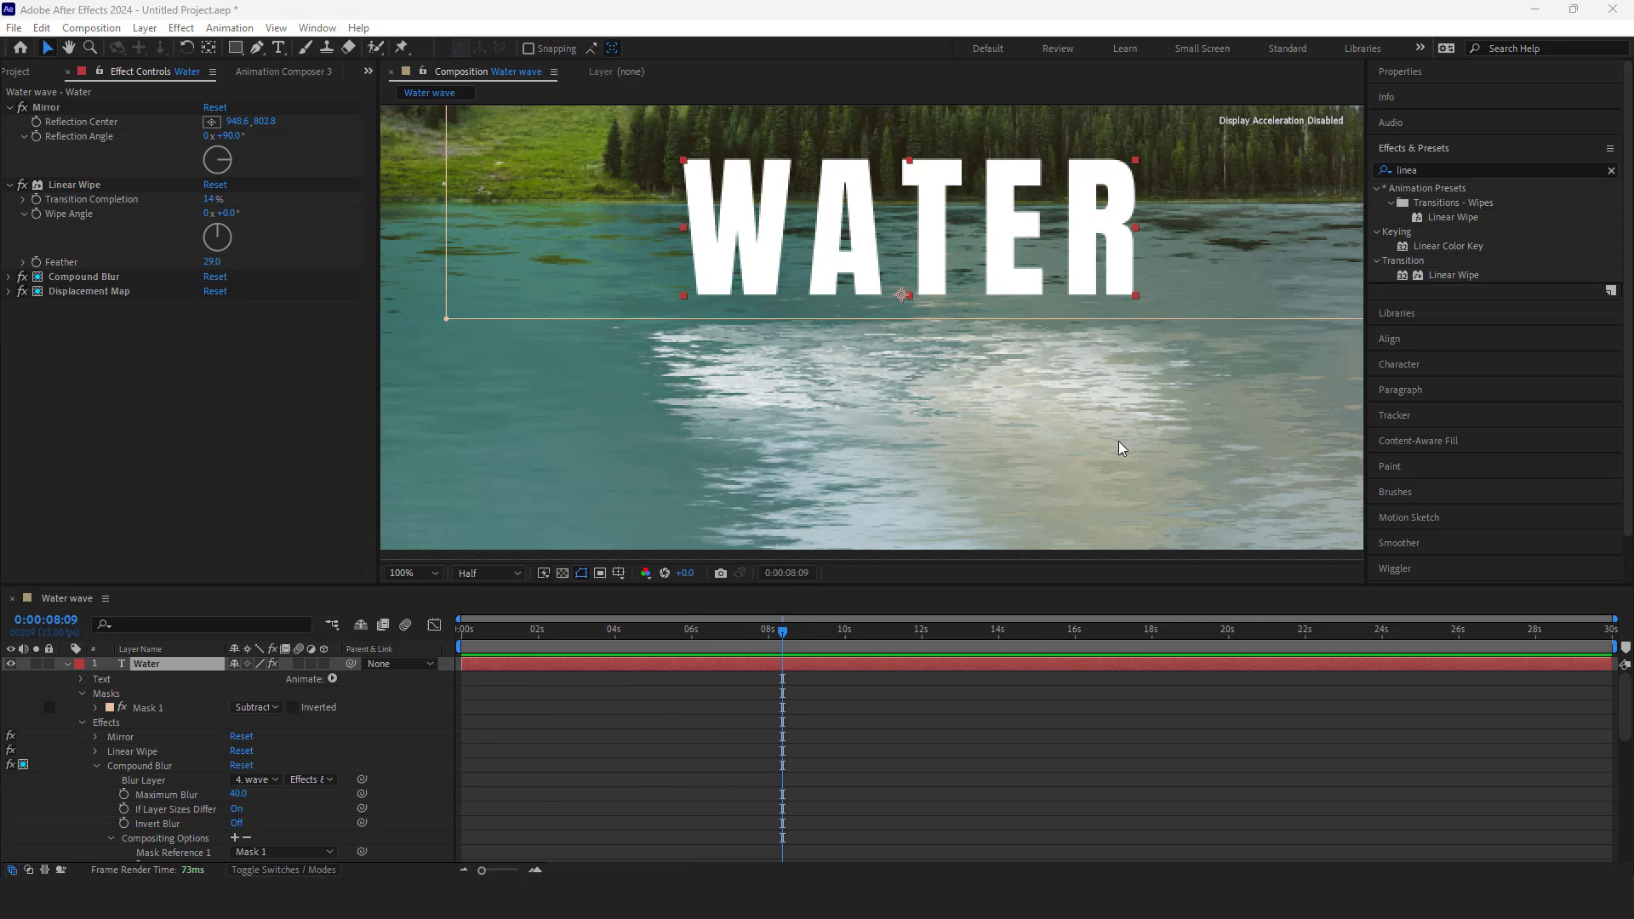
# Search the effects for "trans" and apply the Distort Transform effect to the Water layer below Displacement Map
pyautogui.doubleClick(1444, 168)
pyautogui.write('tra')
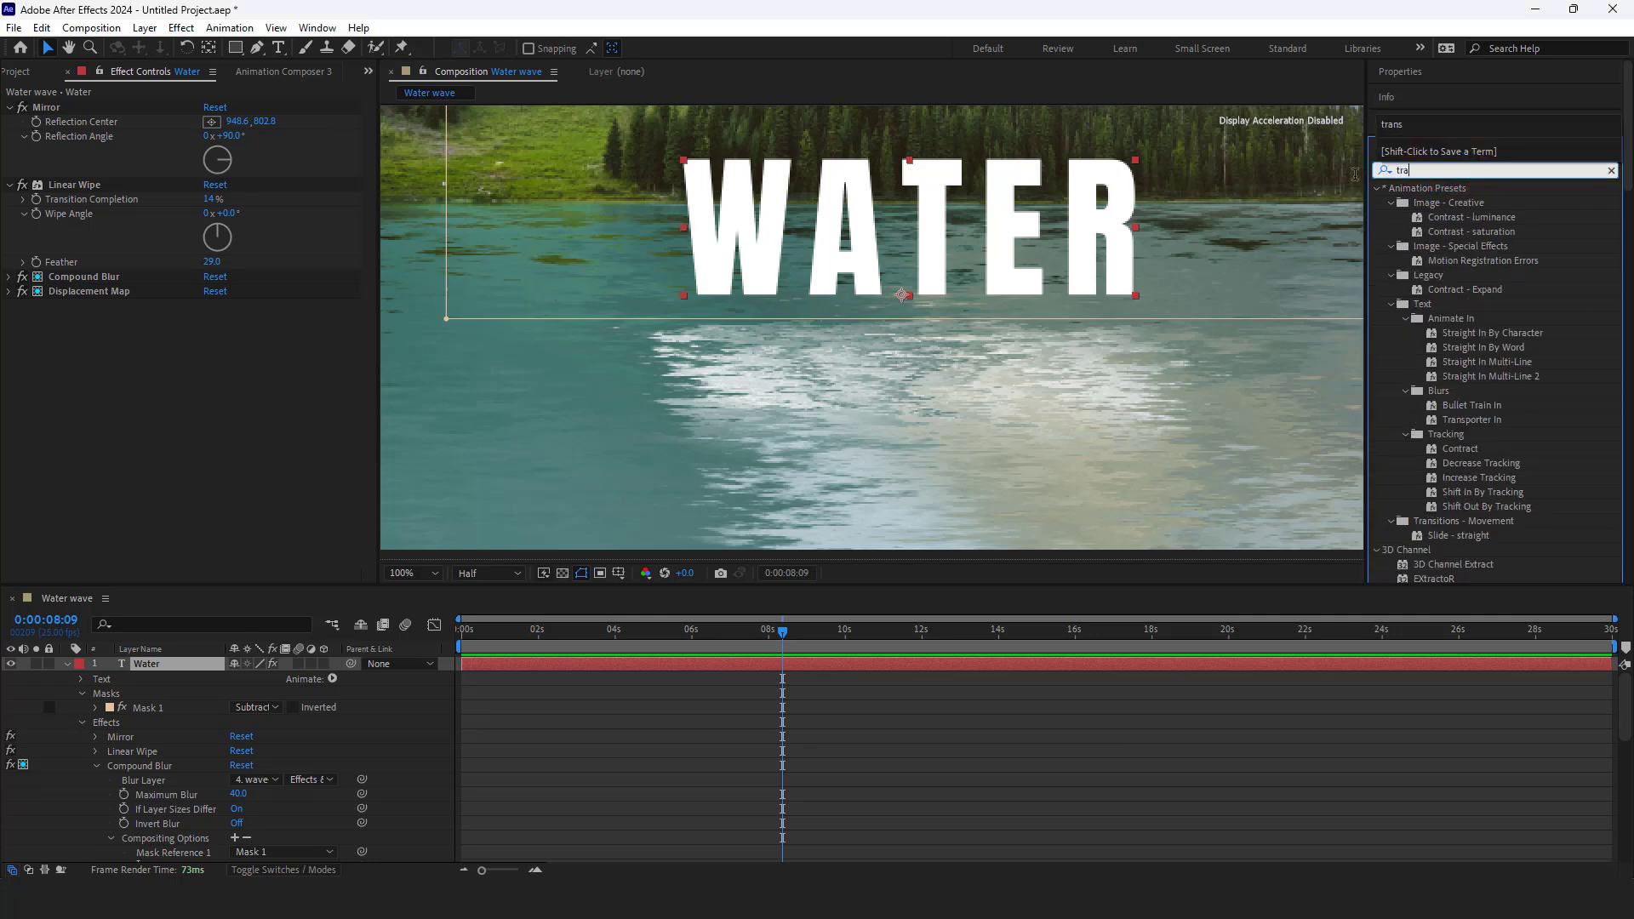
pyautogui.write('ns')
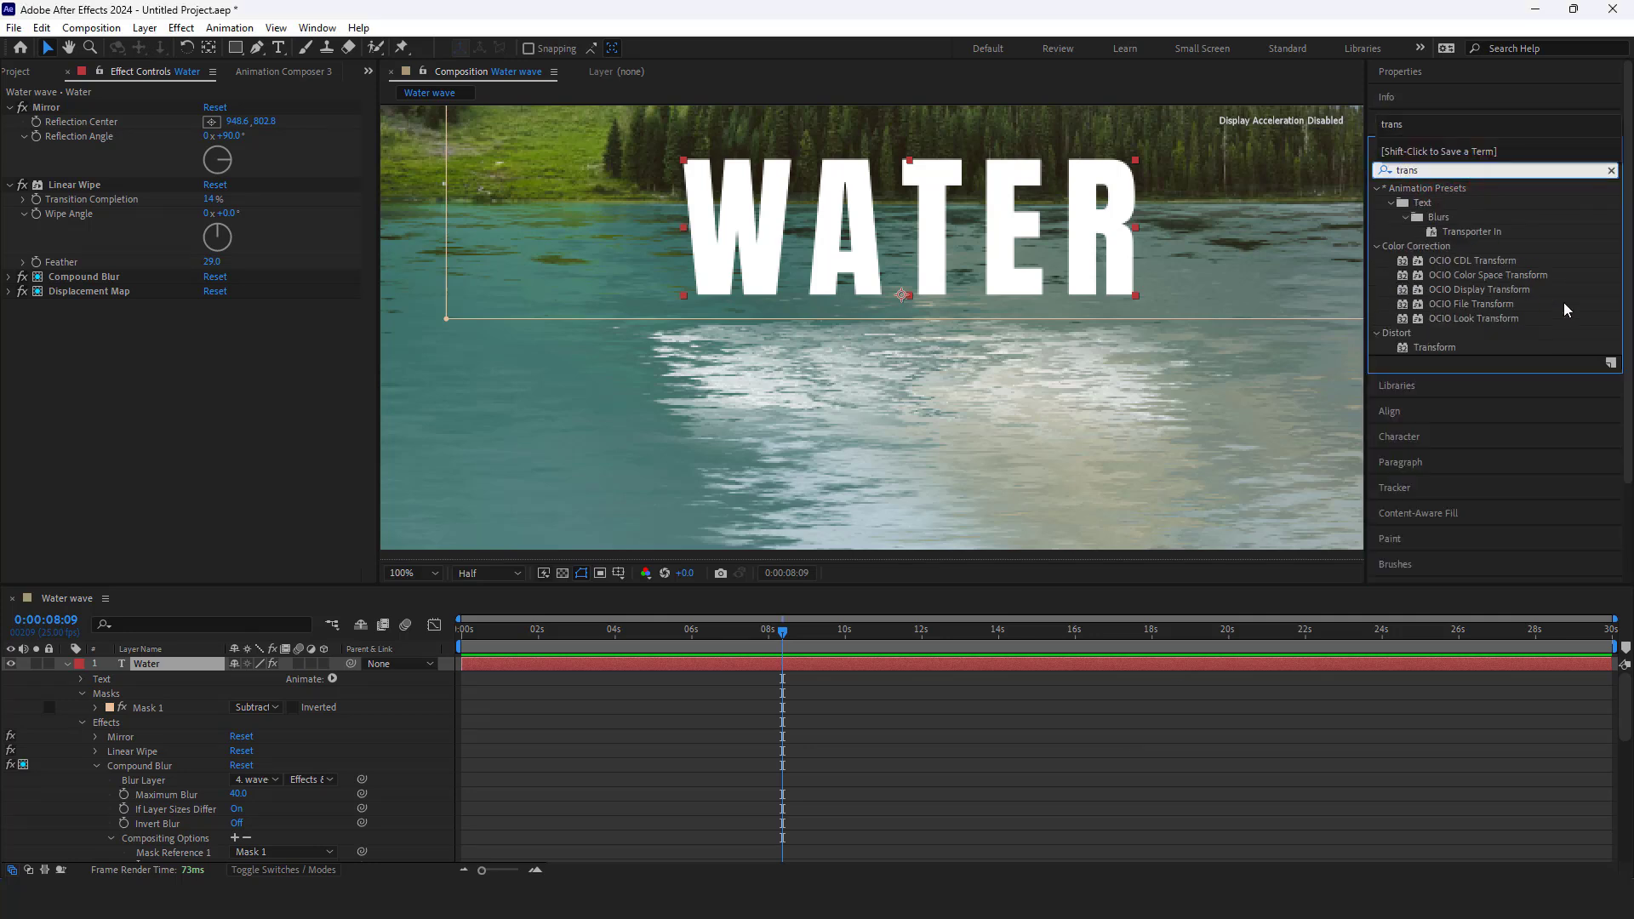
pyautogui.moveTo(1438, 353); pyautogui.dragTo(179, 401)
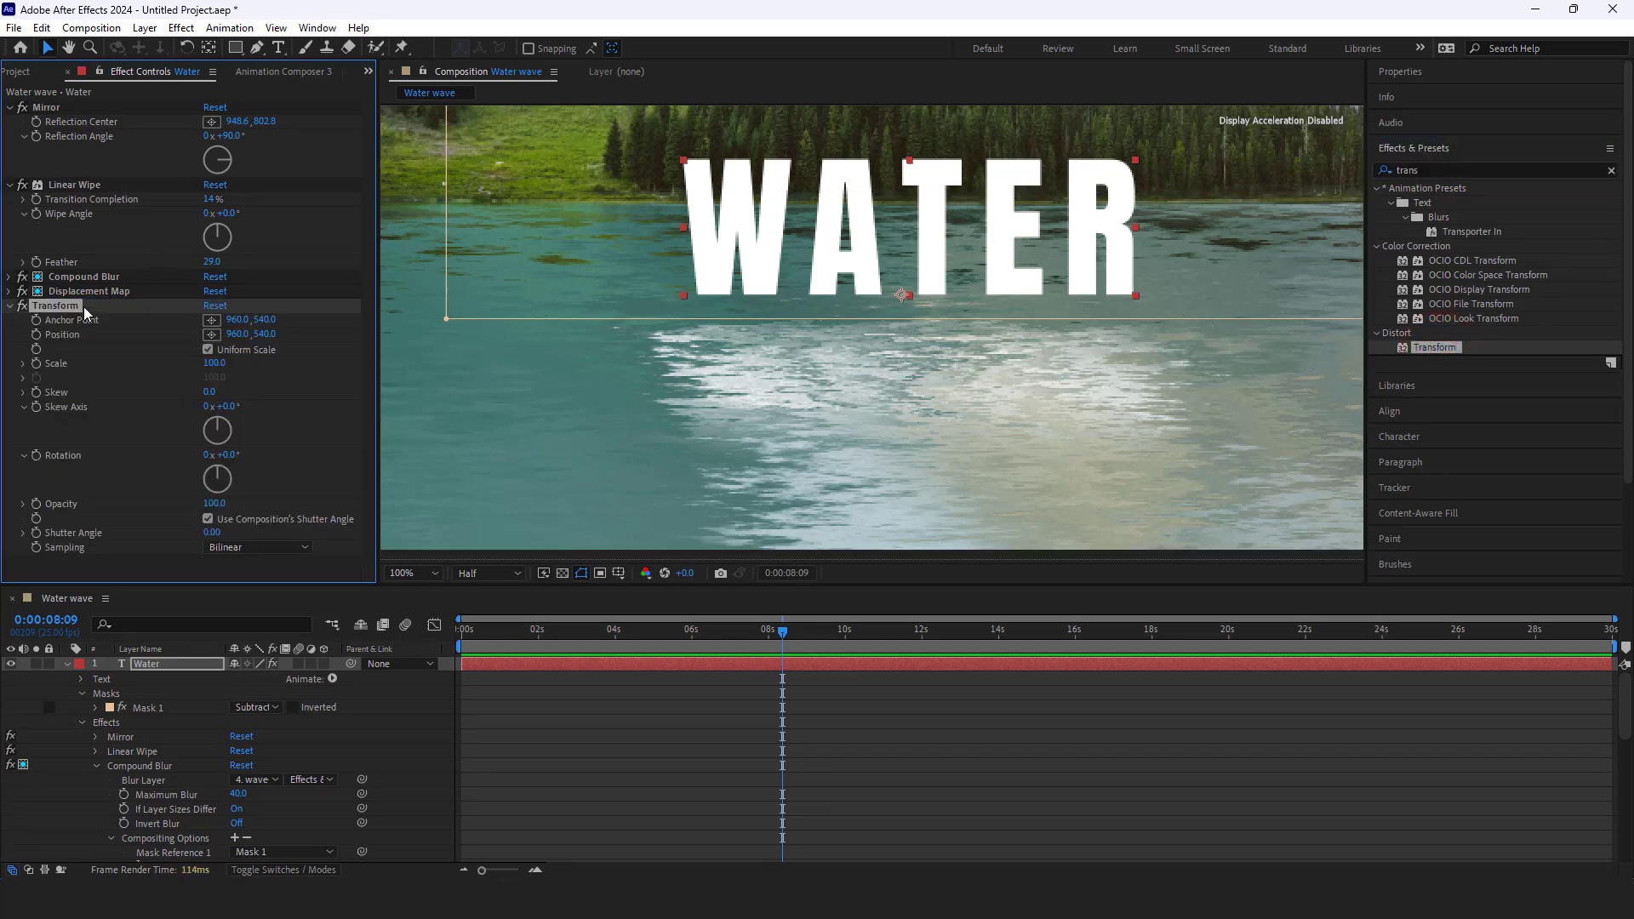
# Add a mask reference using Mask 1 to the Compositing Options of the Water layer's Transform effect
pyautogui.scroll(-5, 127, 749)
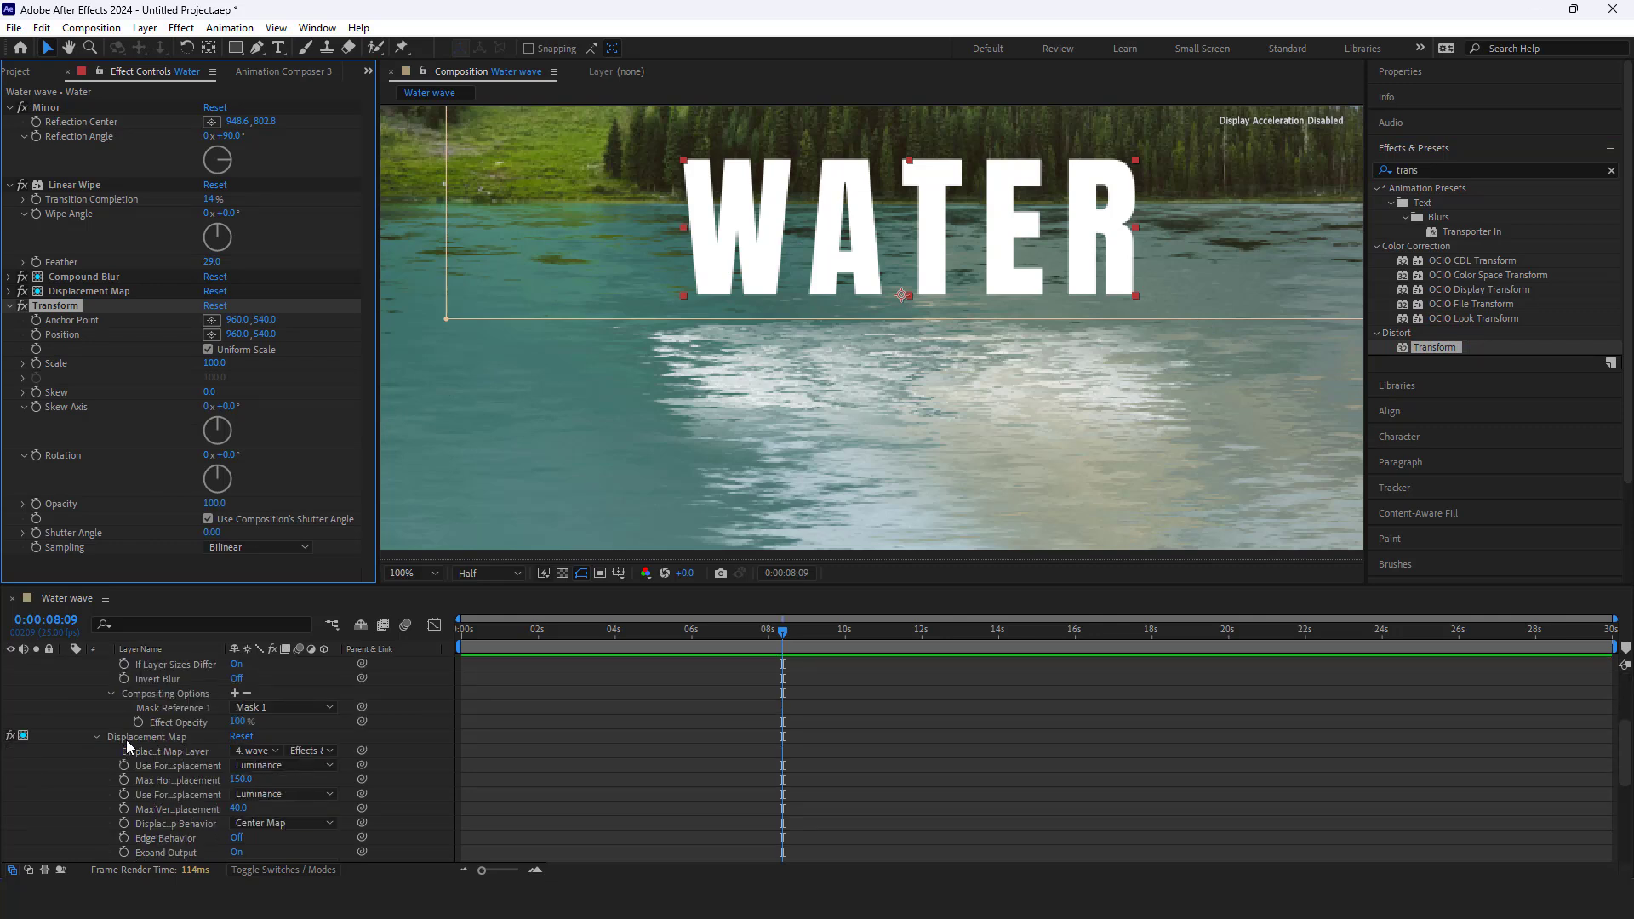
pyautogui.scroll(5, 124, 747)
pyautogui.click(97, 766)
pyautogui.click(94, 780)
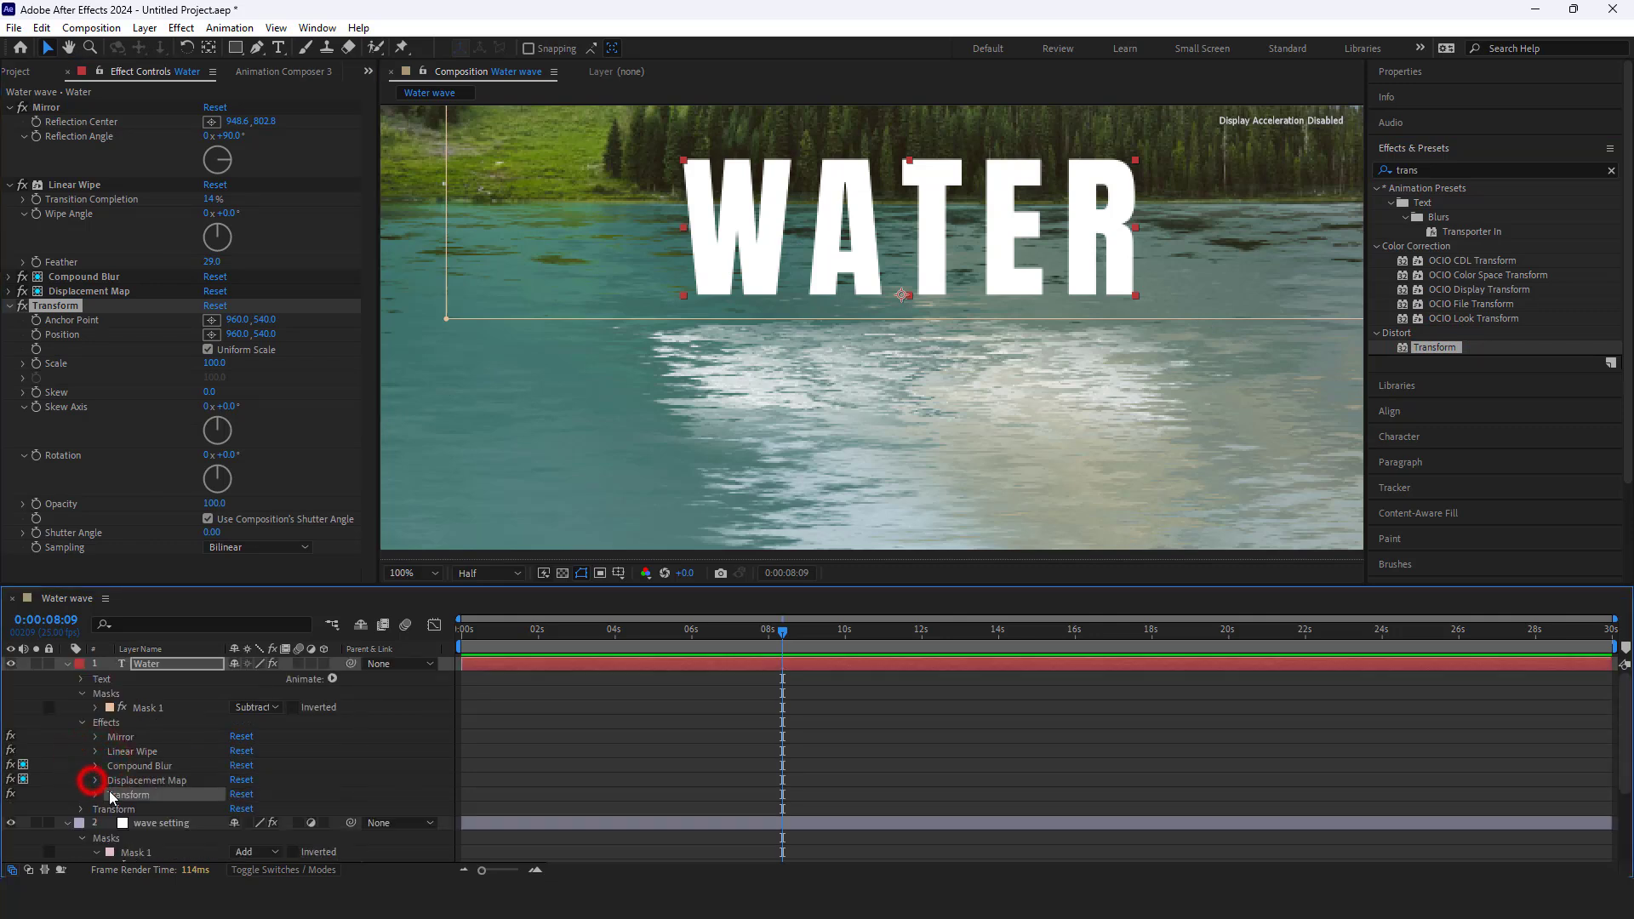
pyautogui.click(95, 794)
pyautogui.scroll(-4, 128, 796)
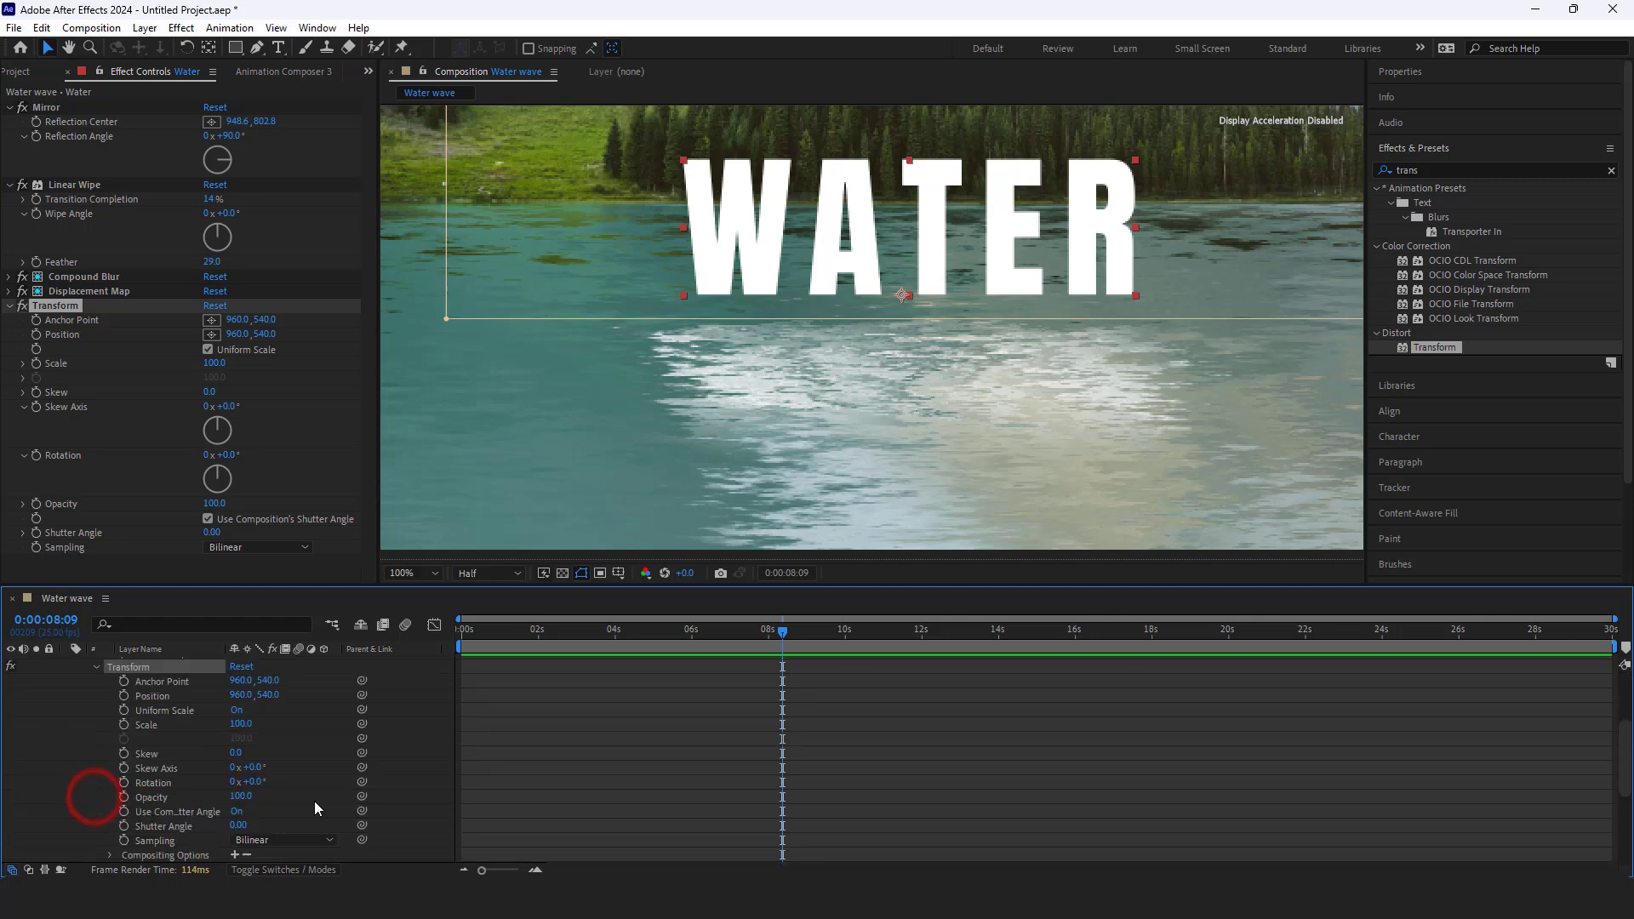
pyautogui.scroll(-5, 281, 800)
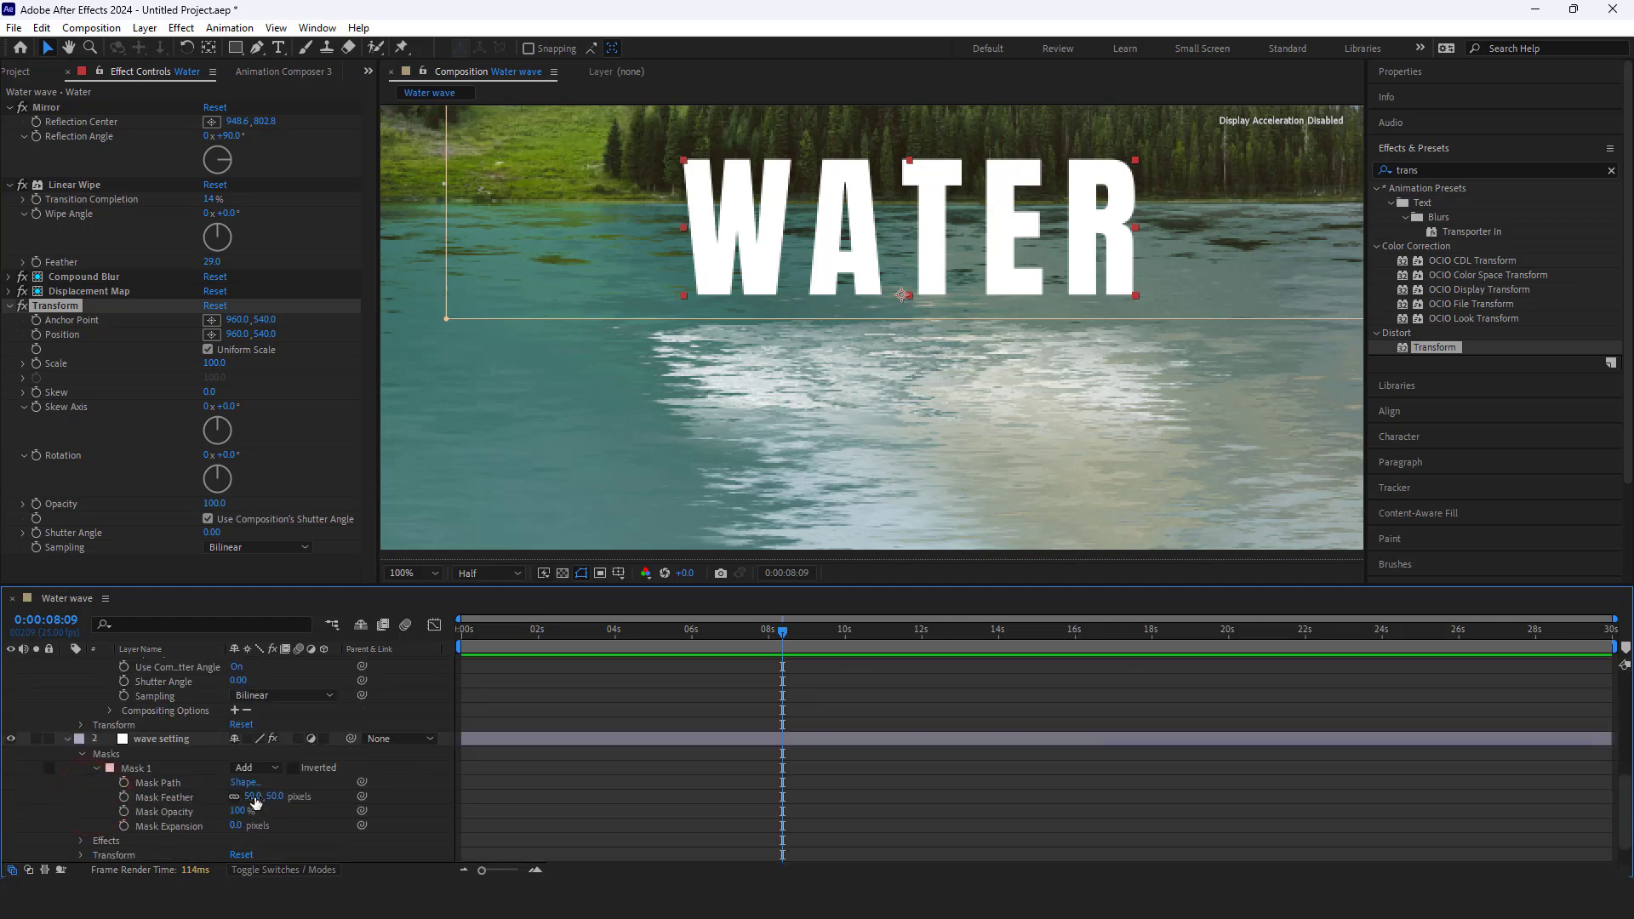
pyautogui.click(235, 711)
pyautogui.click(281, 725)
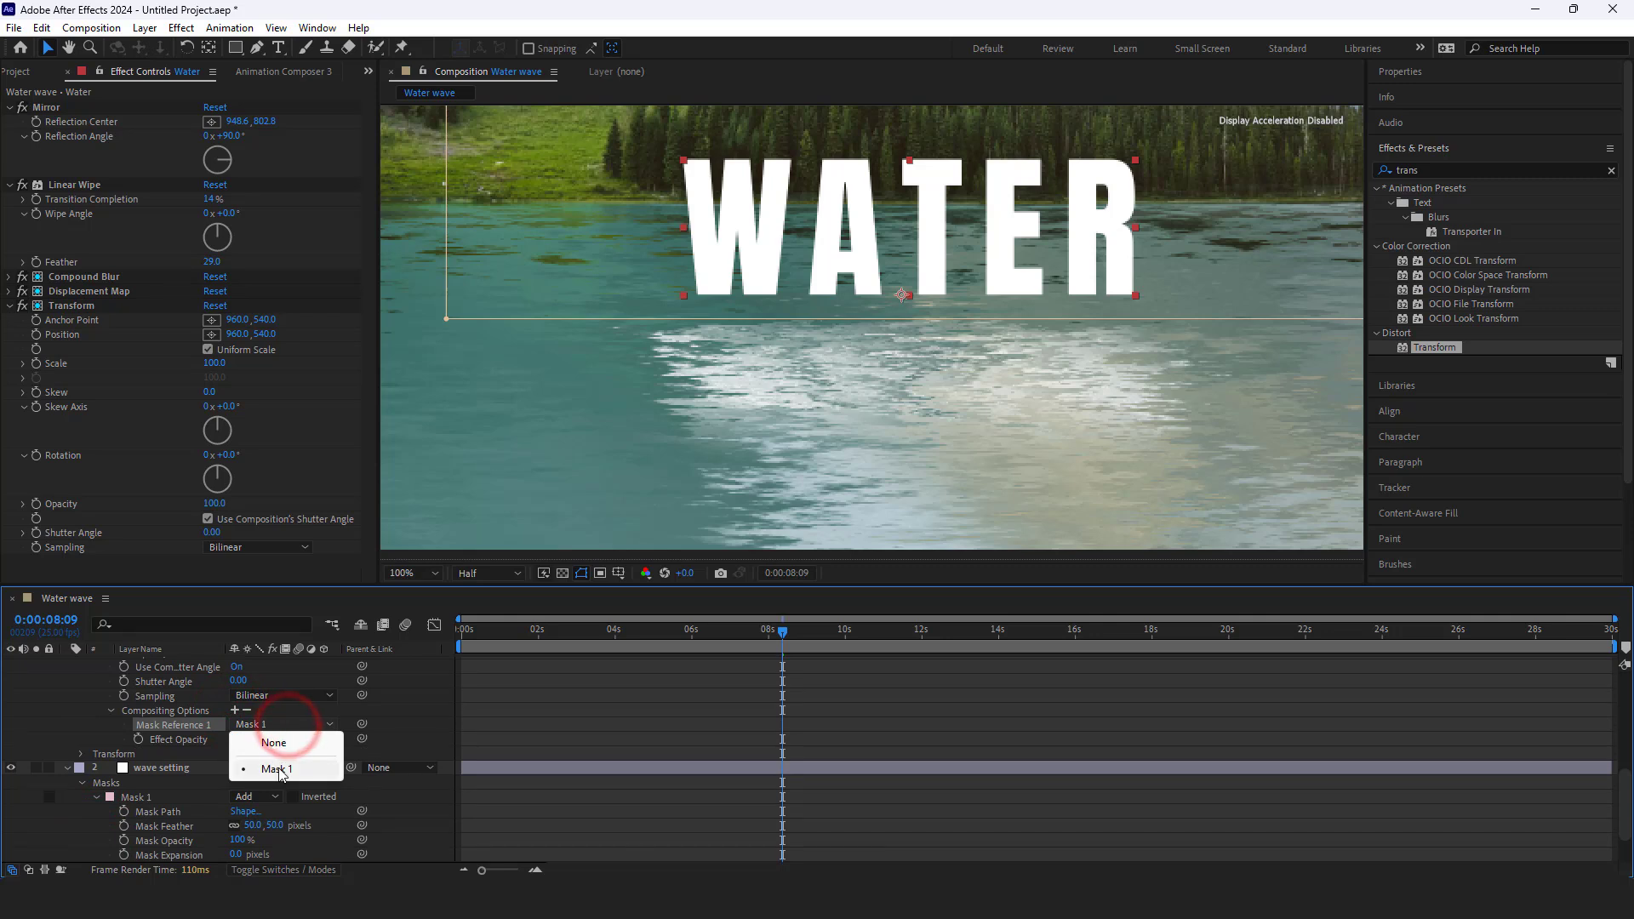
pyautogui.click(279, 769)
# Set the Transform effect's Opacity to 90 on the Water layer and collapse its settings
pyautogui.moveTo(213, 507); pyautogui.dragTo(194, 505)
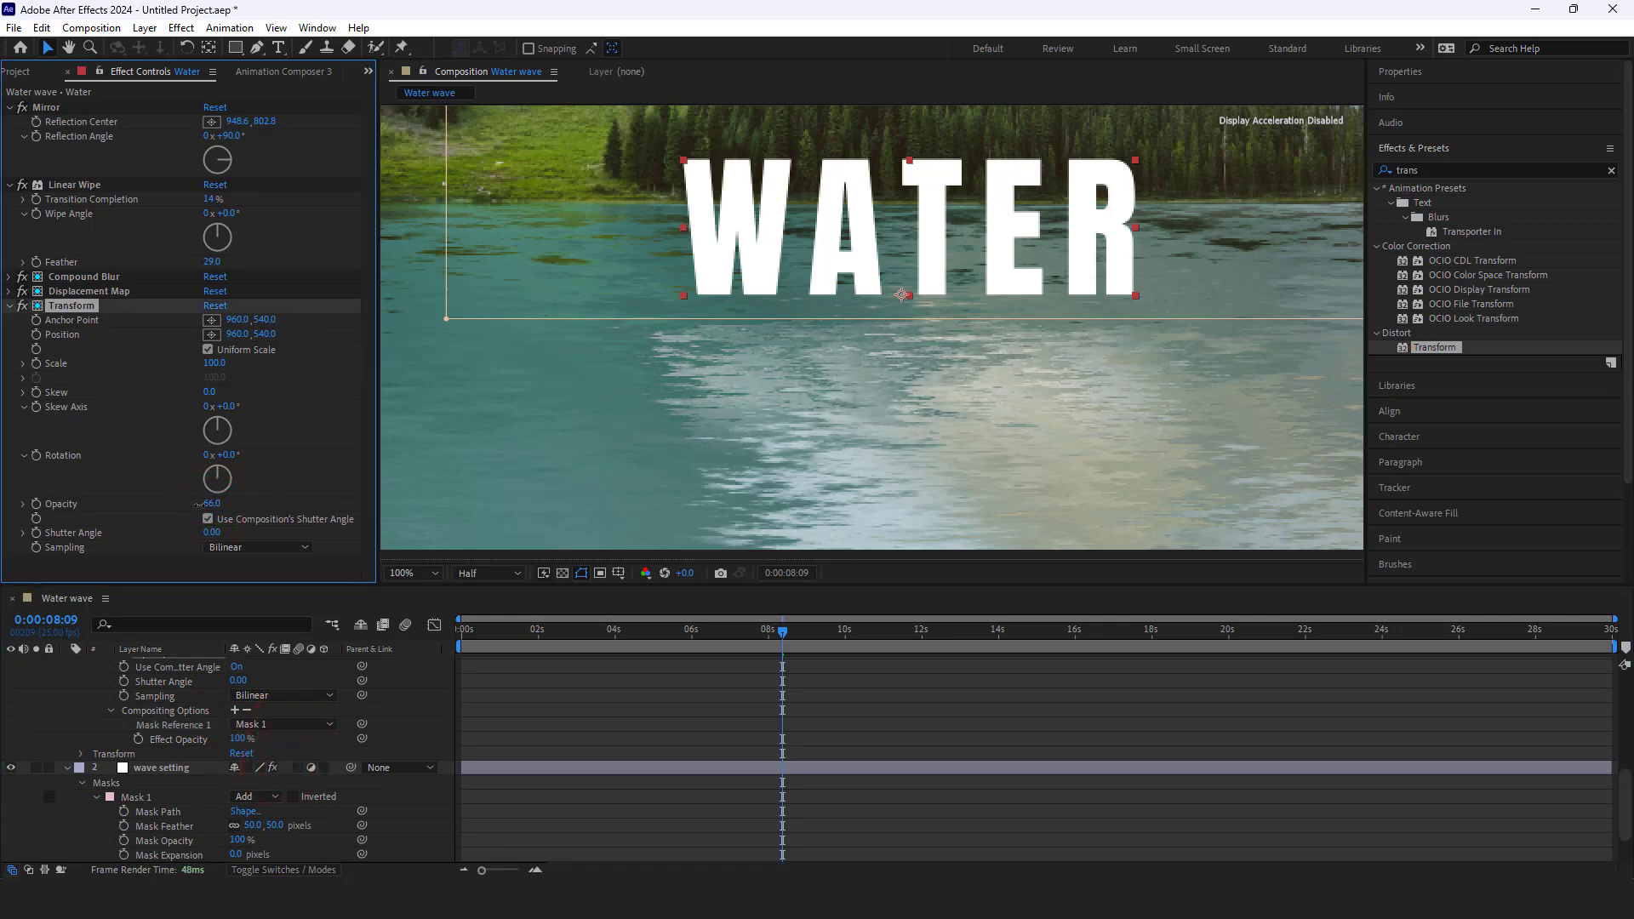
pyautogui.click(211, 504)
pyautogui.write('90')
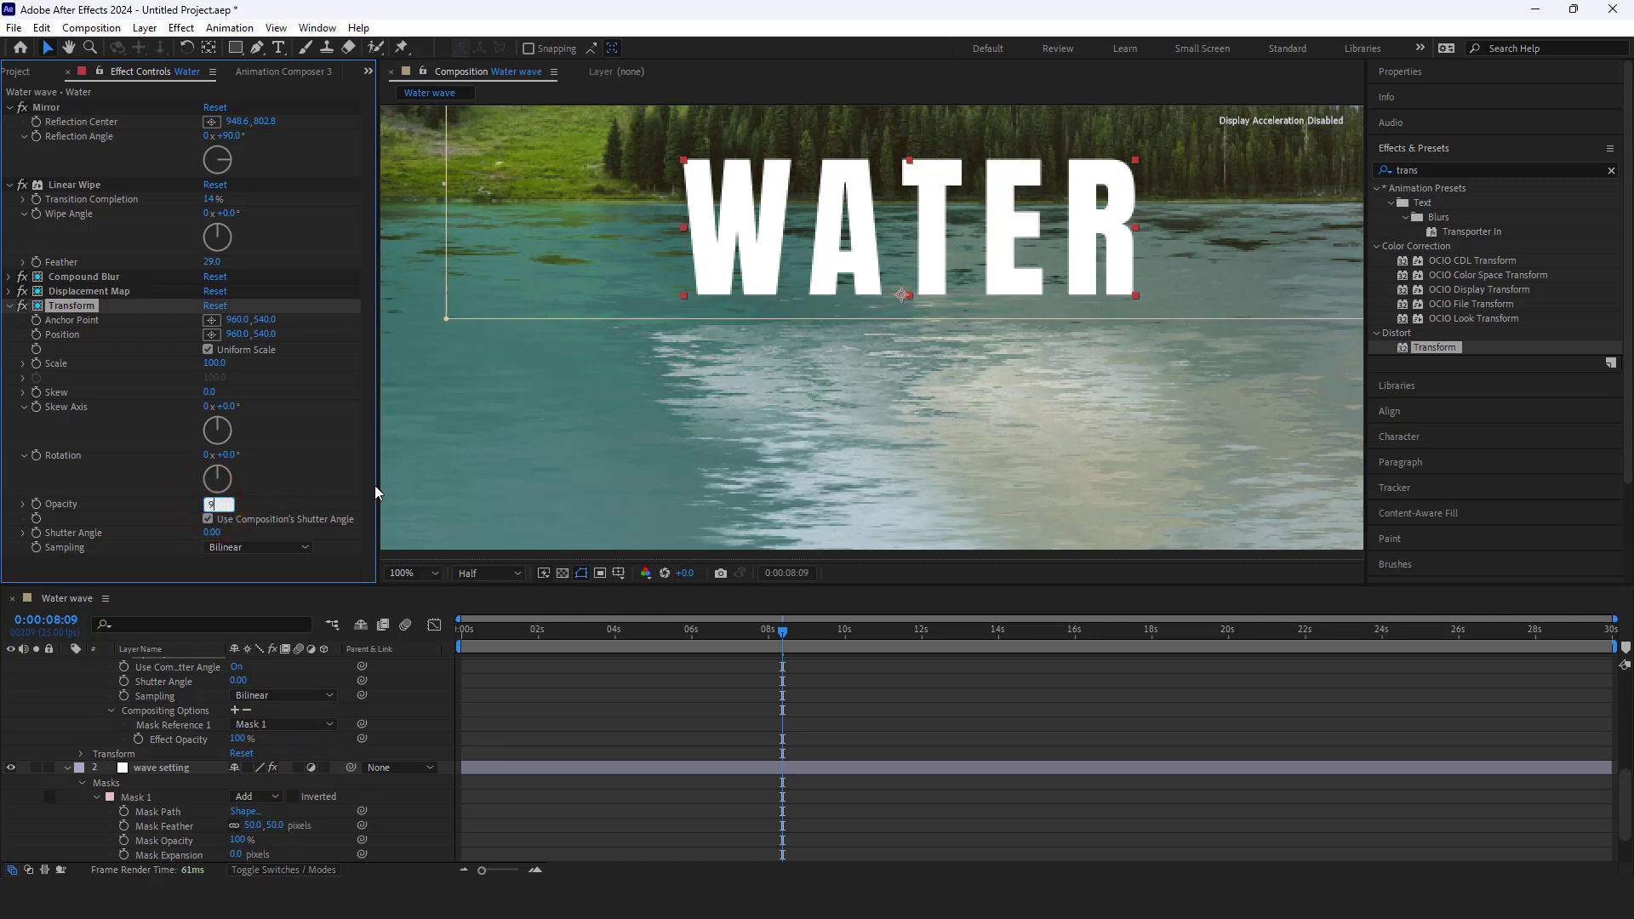
pyautogui.press('Return')
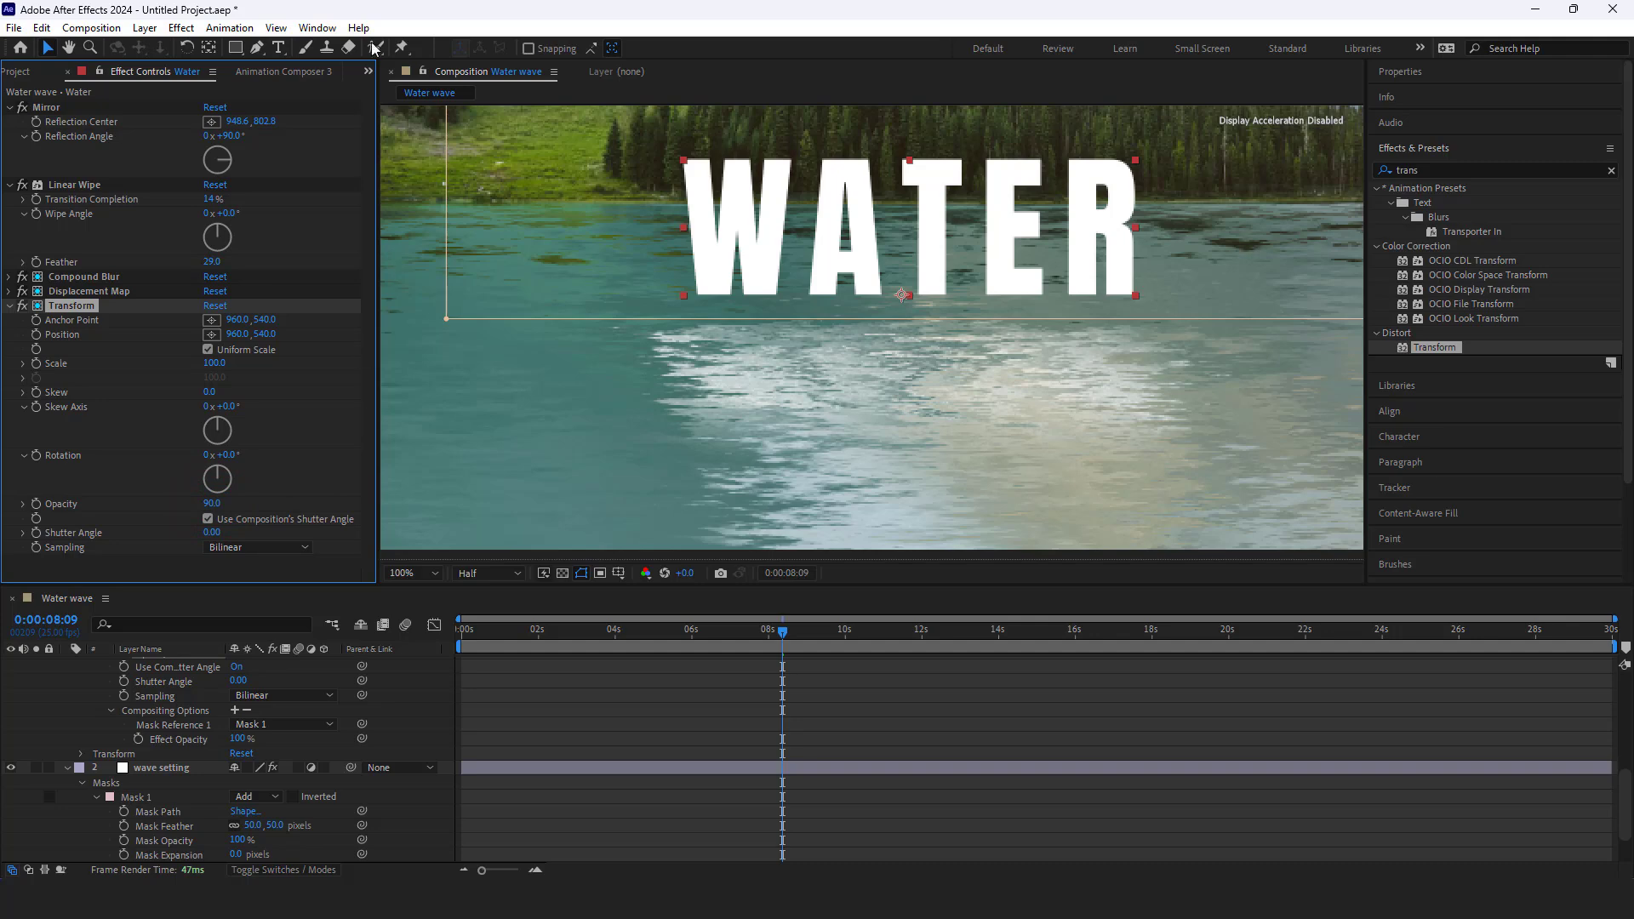
pyautogui.click(10, 307)
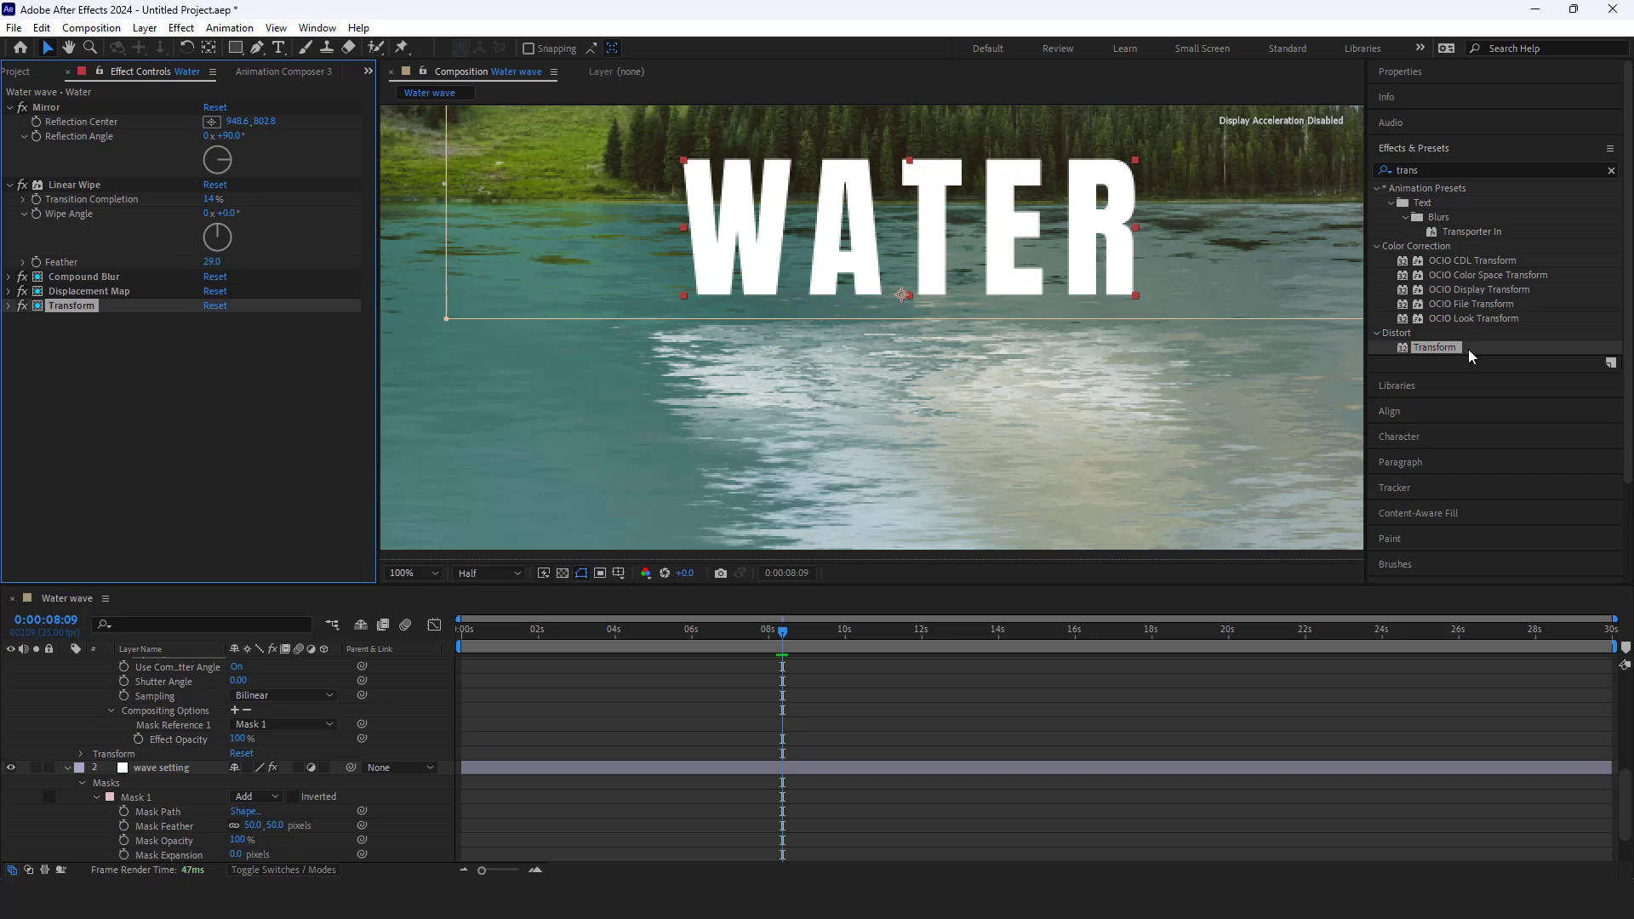
# Apply a second Distort Transform effect to the Water layer above Mirror, trying and undoing a vertical position shift
pyautogui.moveTo(1445, 345); pyautogui.dragTo(58, 104)
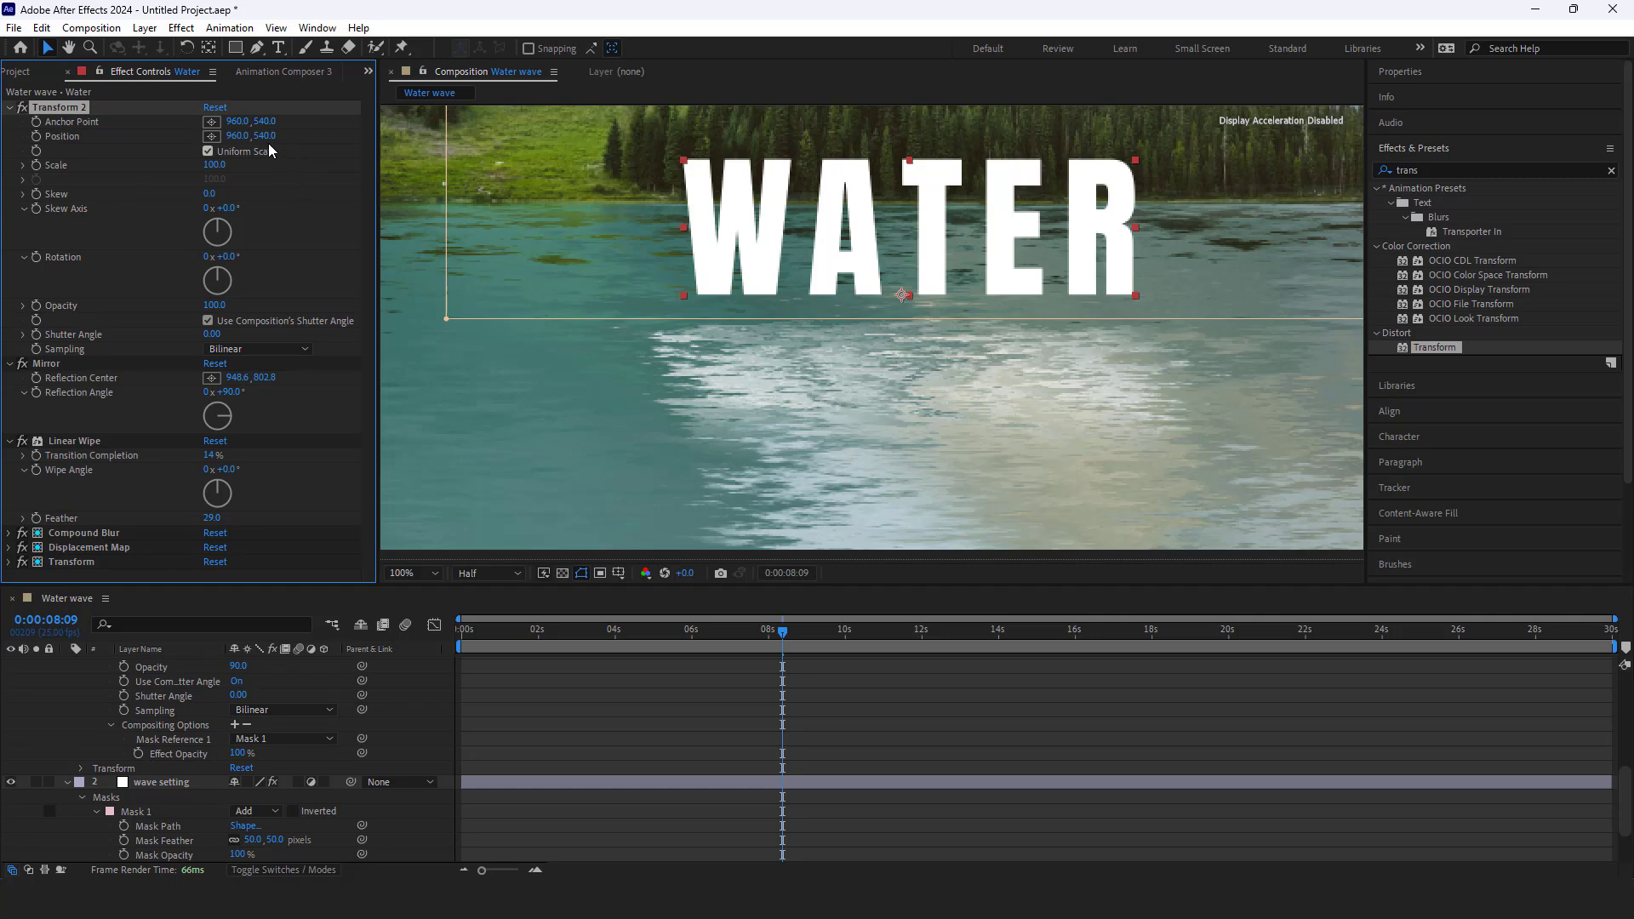
pyautogui.moveTo(264, 137); pyautogui.dragTo(354, 157)
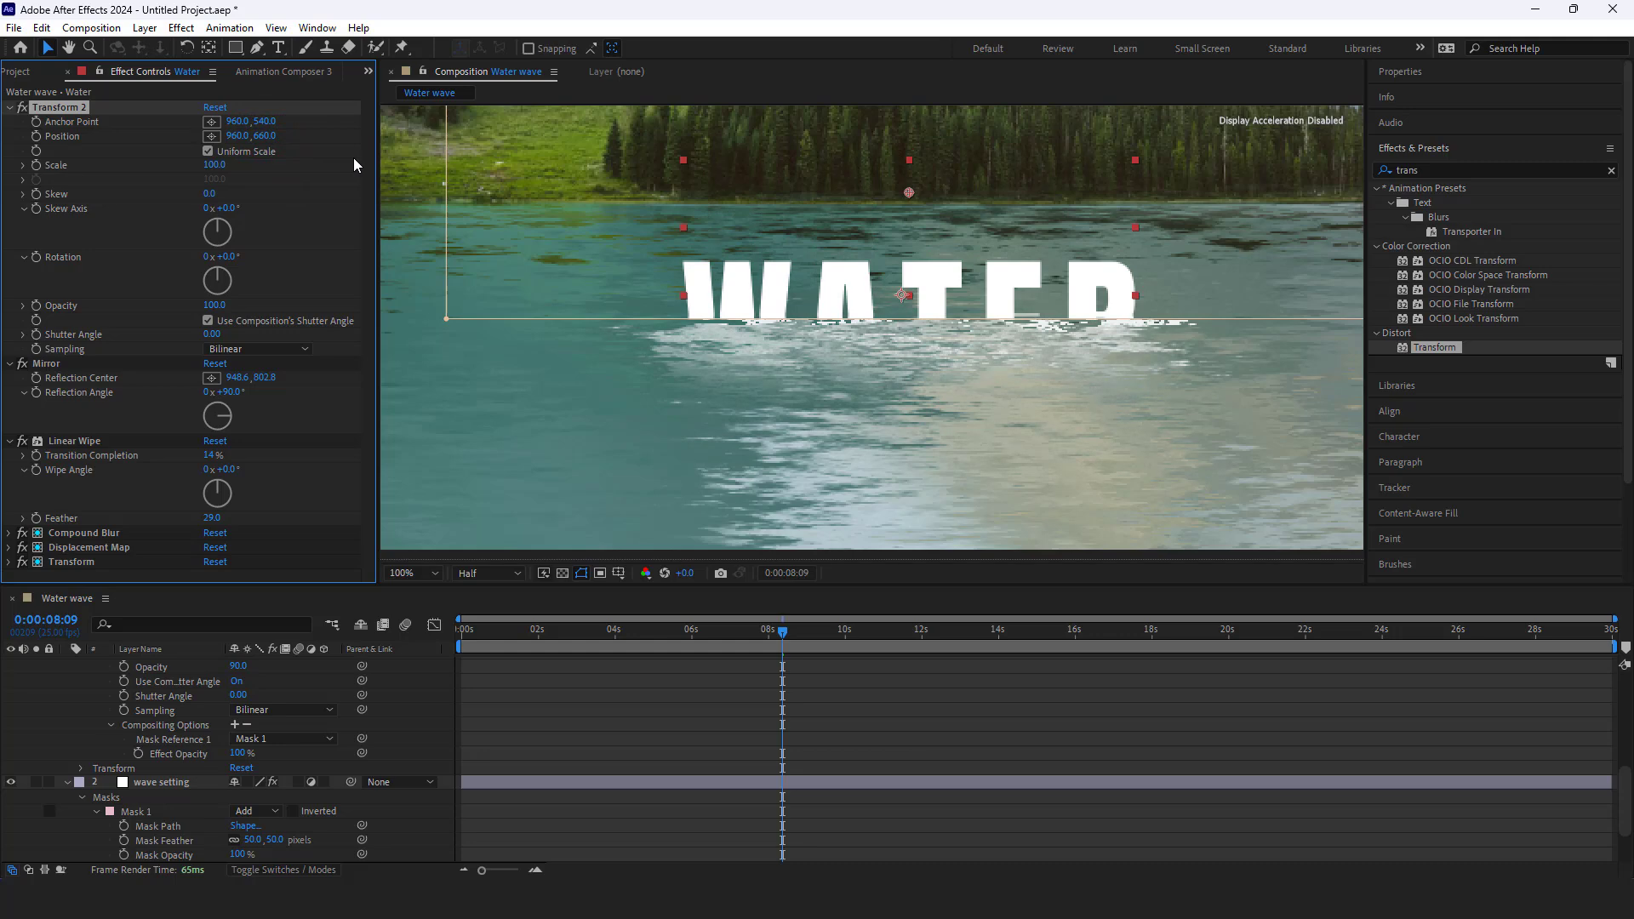
pyautogui.hotkey('ctrl', 'z')
# Keyframe the Position of Transform 2 at 960, 540 at 0:00:02:00 and at 960, 729 at 0:00:00:00
pyautogui.moveTo(794, 641); pyautogui.dragTo(543, 661)
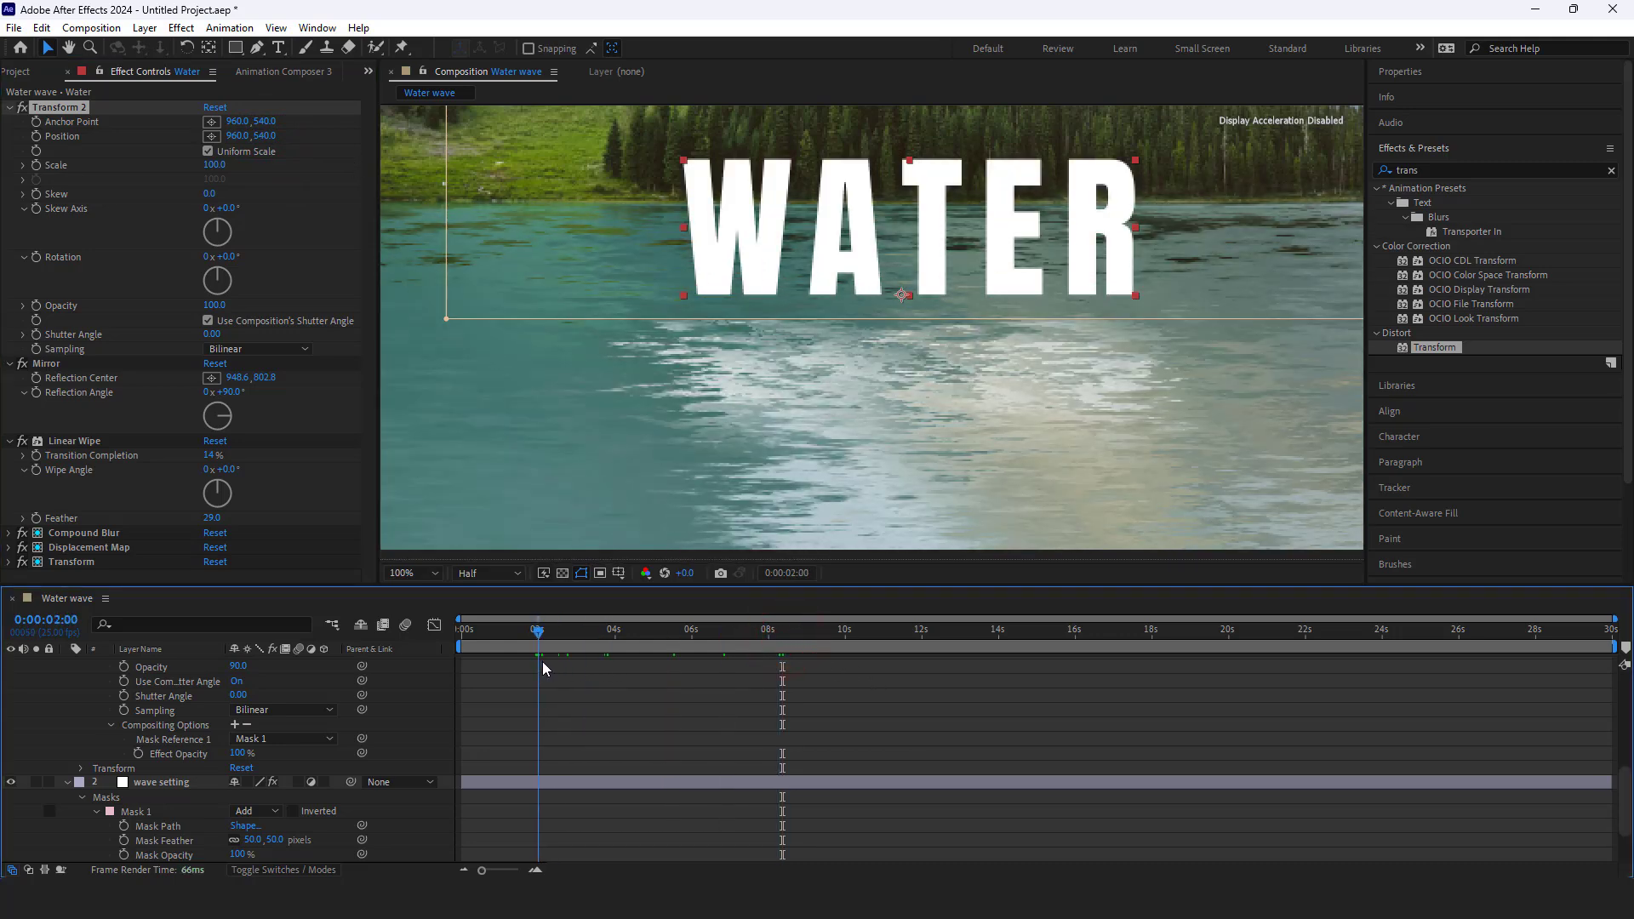
pyautogui.click(37, 136)
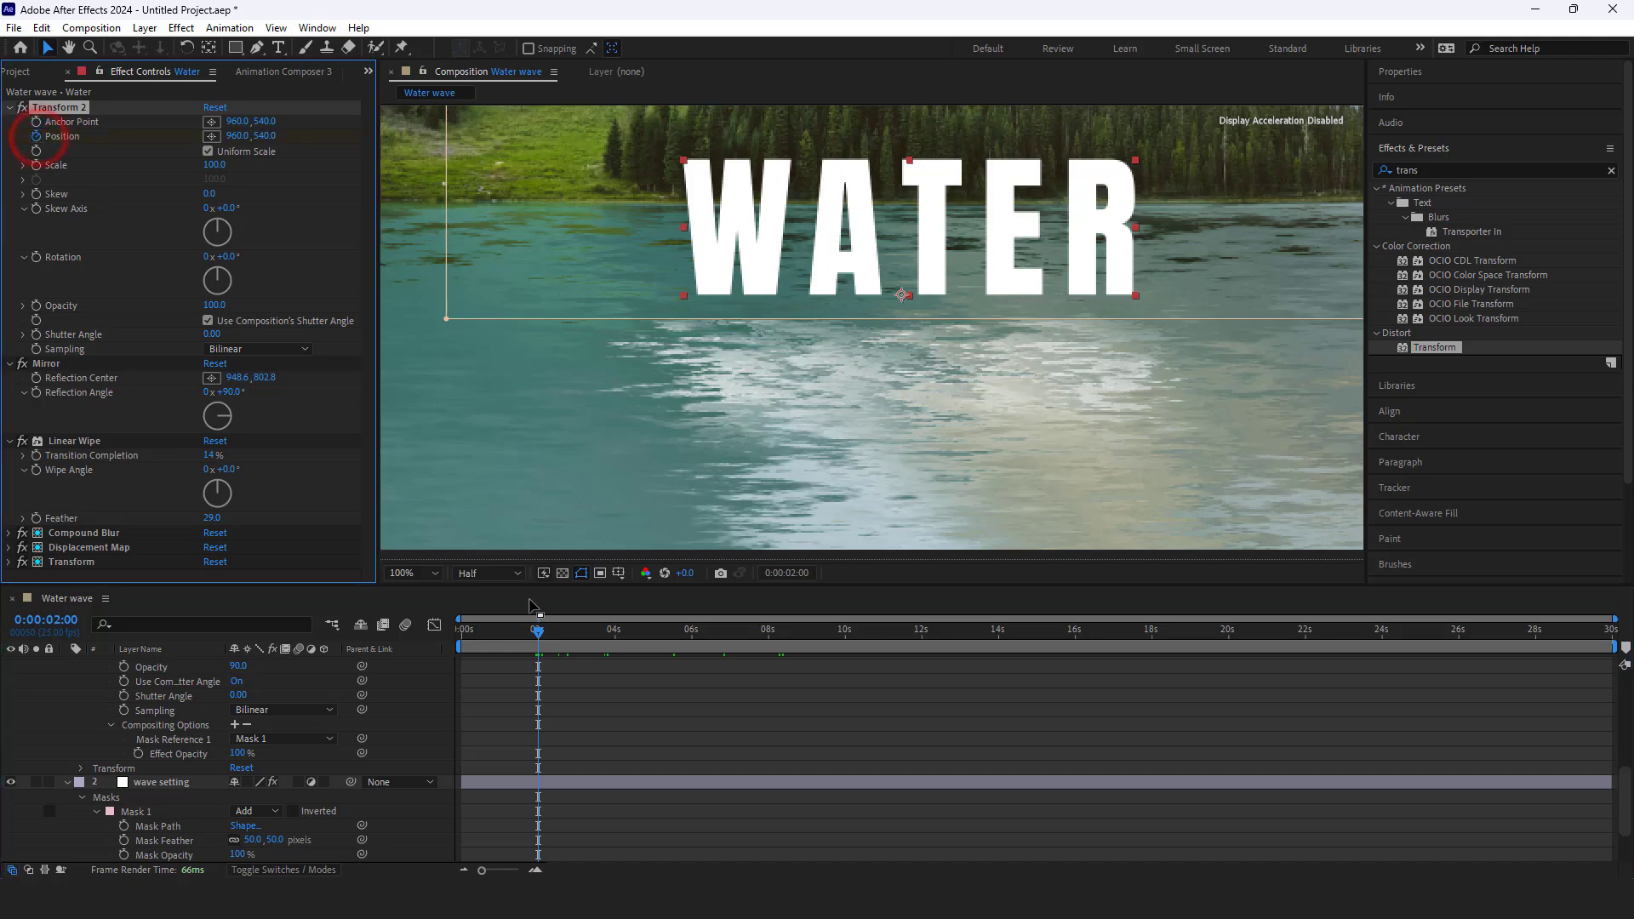
pyautogui.moveTo(539, 648); pyautogui.dragTo(463, 647)
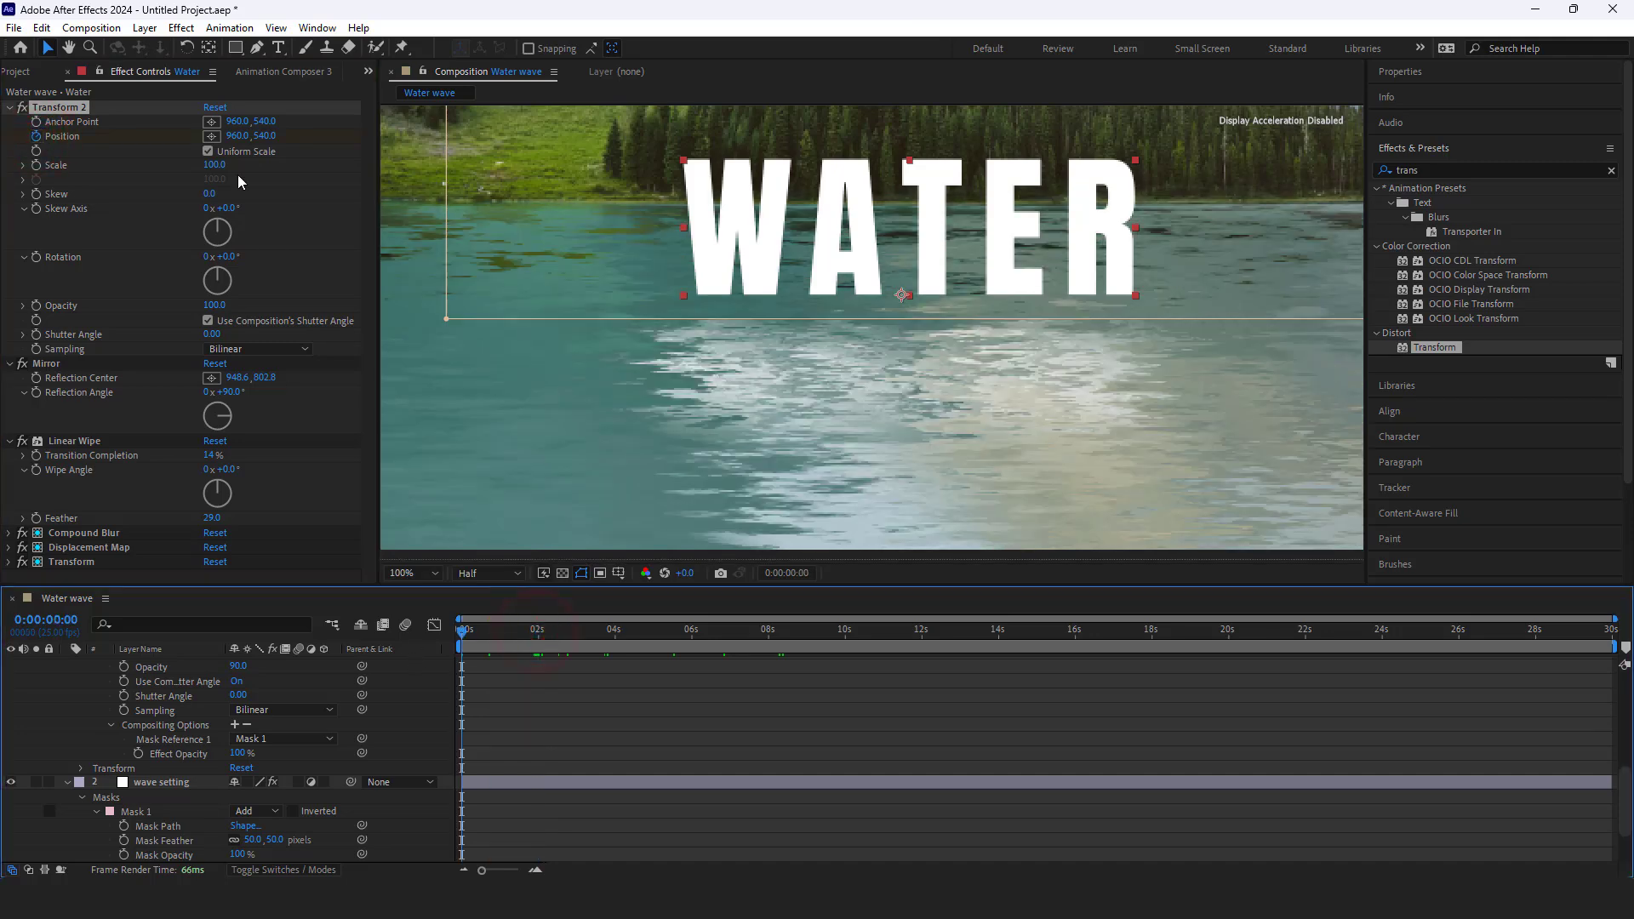
pyautogui.moveTo(265, 140); pyautogui.dragTo(412, 150)
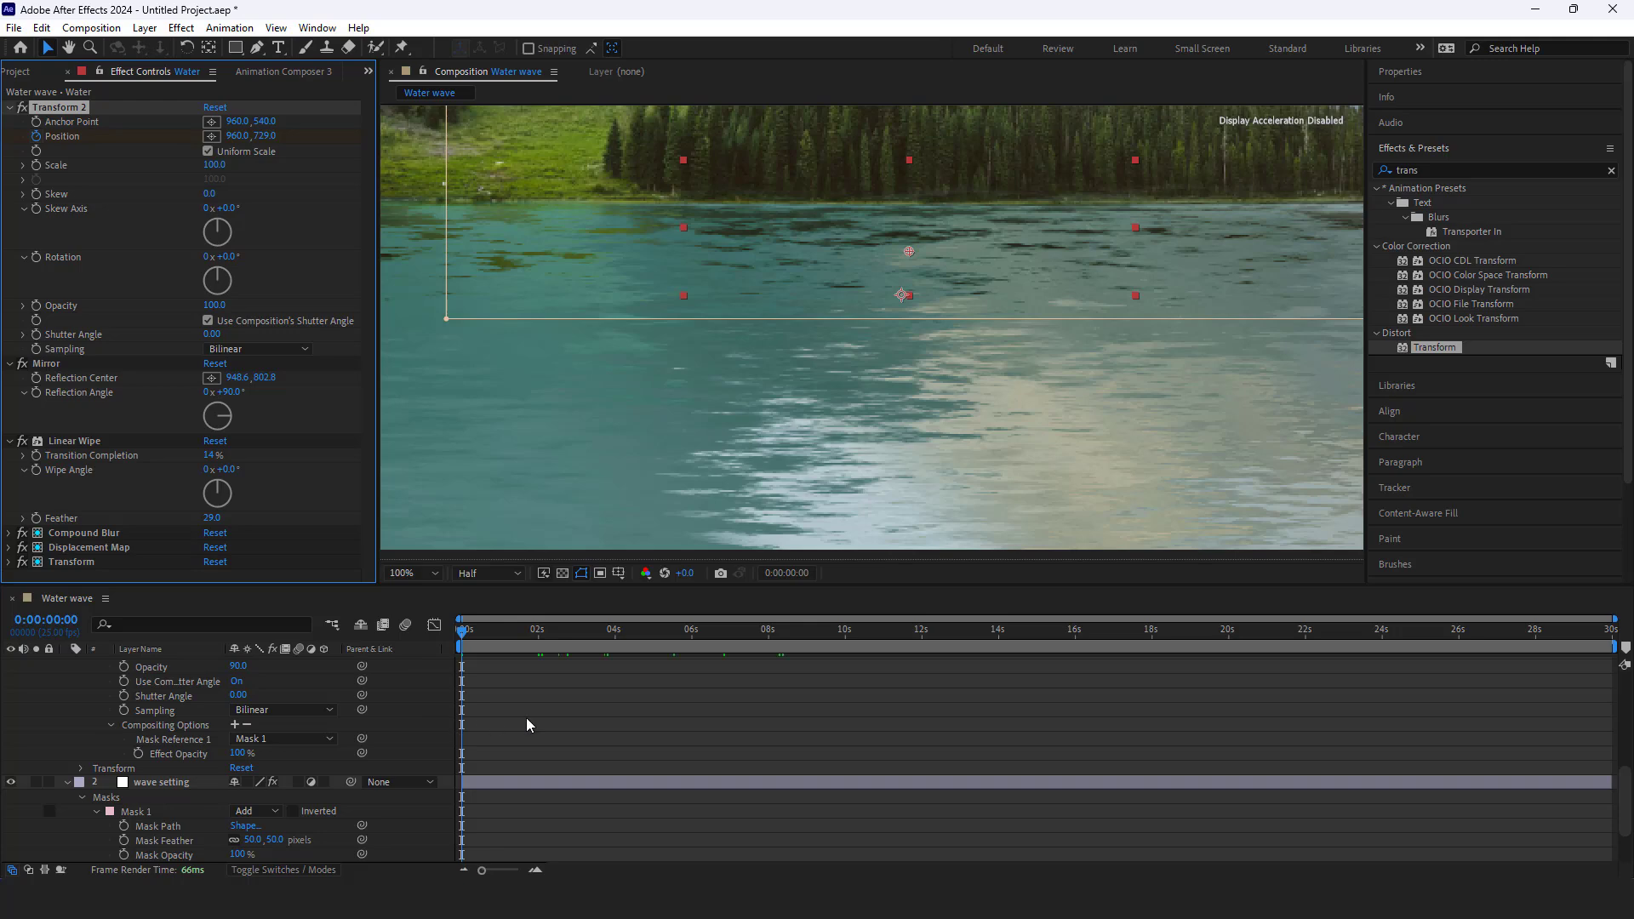
# Fit the composition in the viewer and preview the WATER text rising out of the lake
pyautogui.moveTo(462, 631); pyautogui.dragTo(568, 651)
pyautogui.click(432, 578)
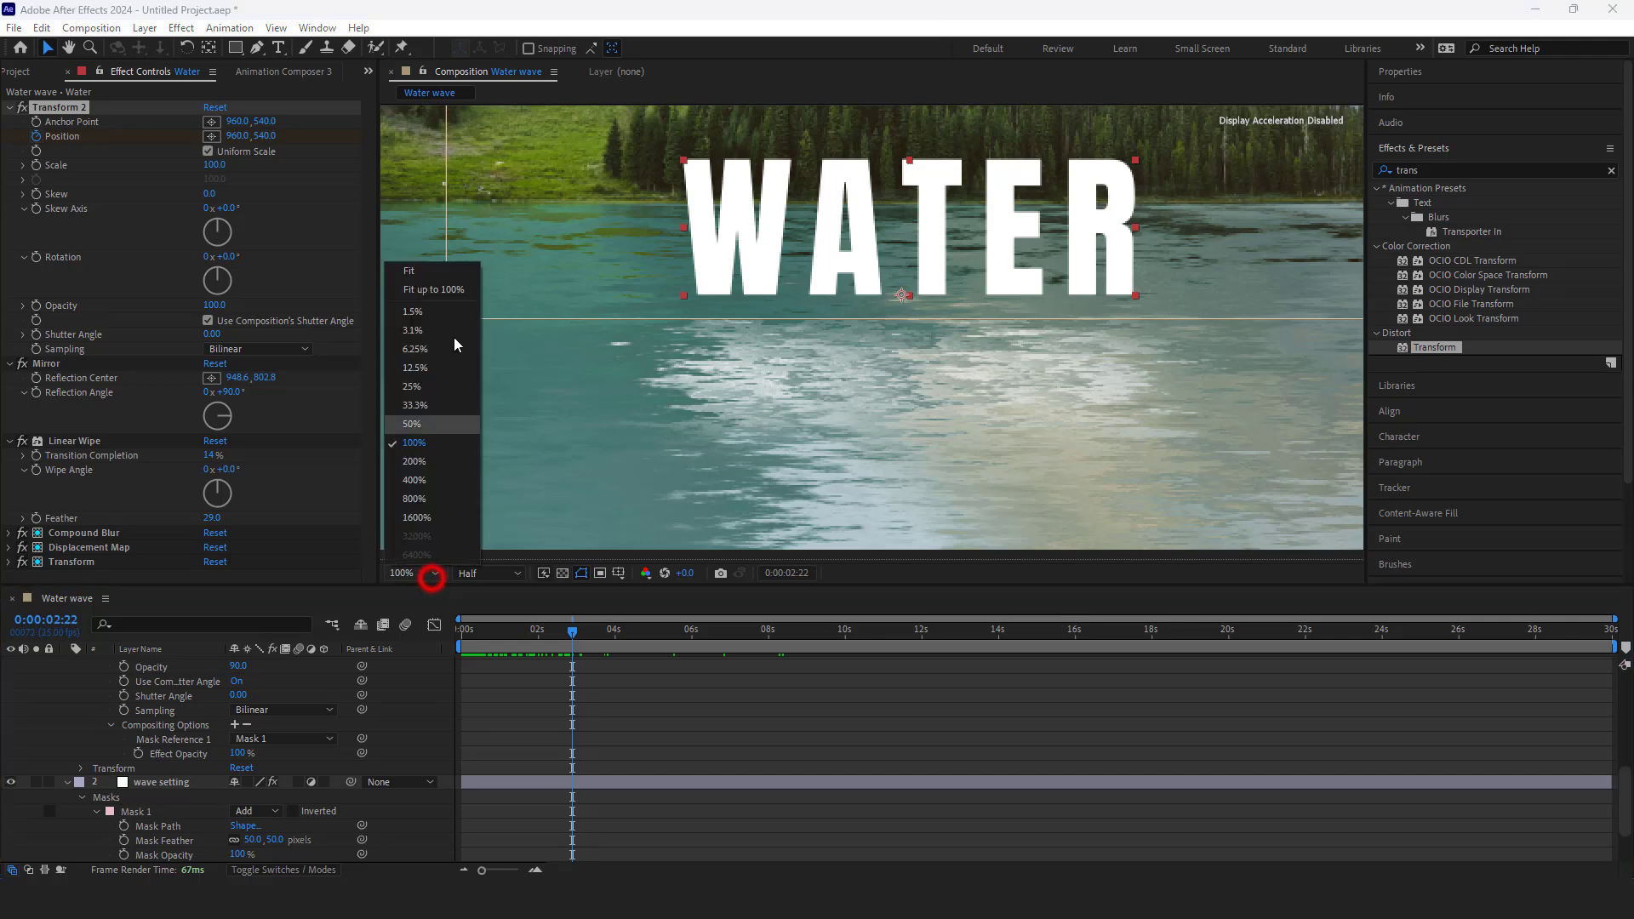
pyautogui.click(438, 269)
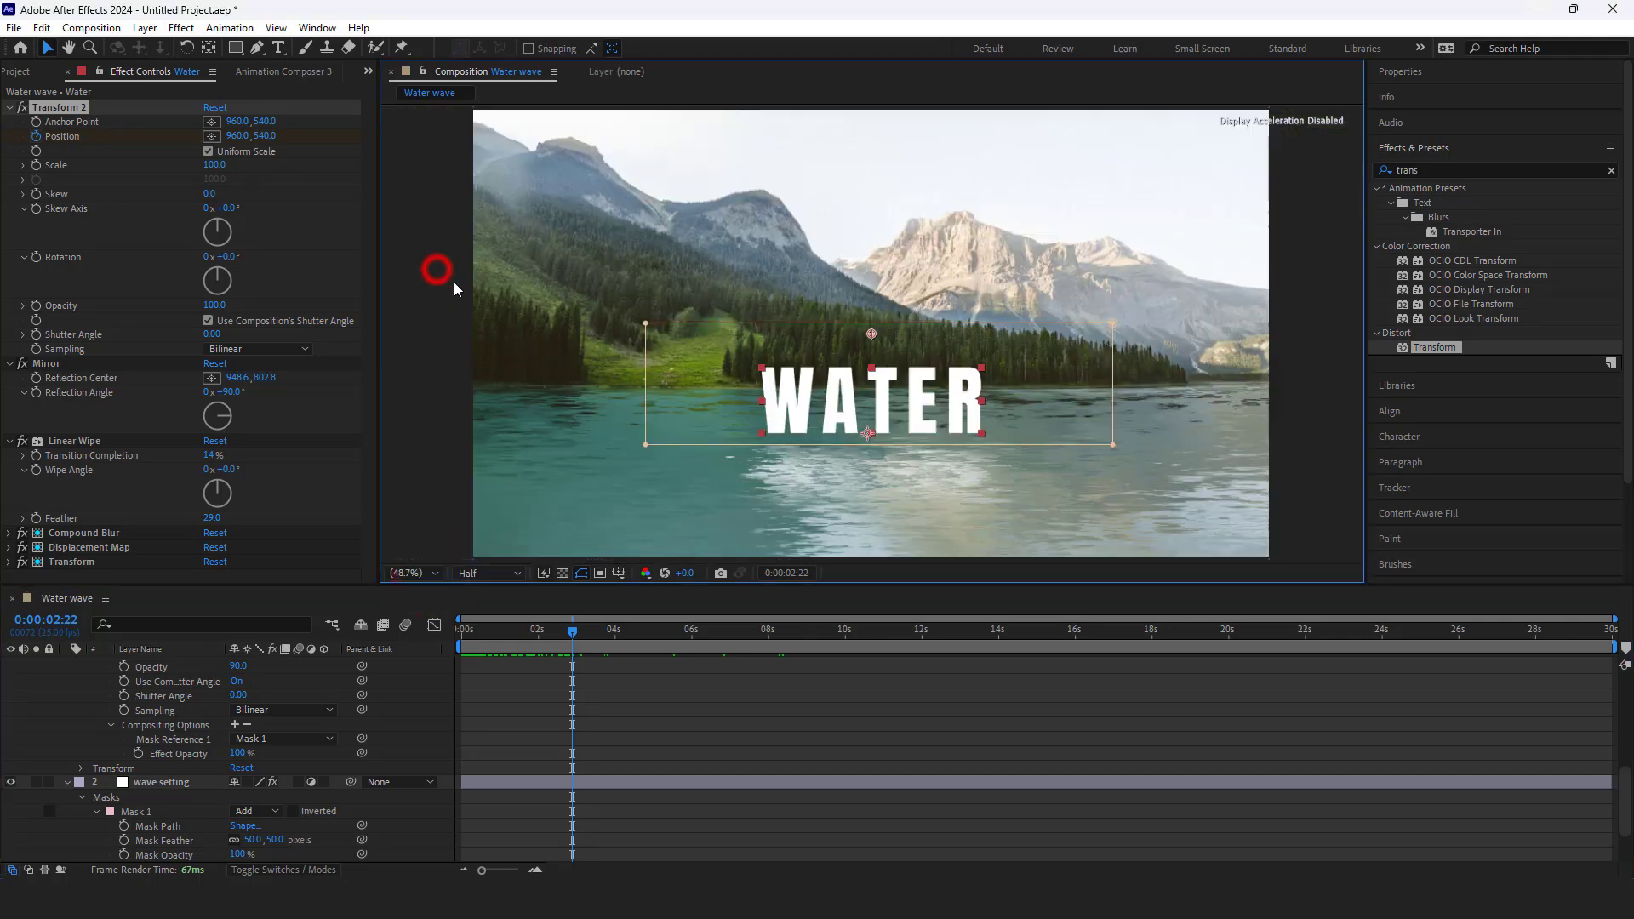
pyautogui.click(868, 699)
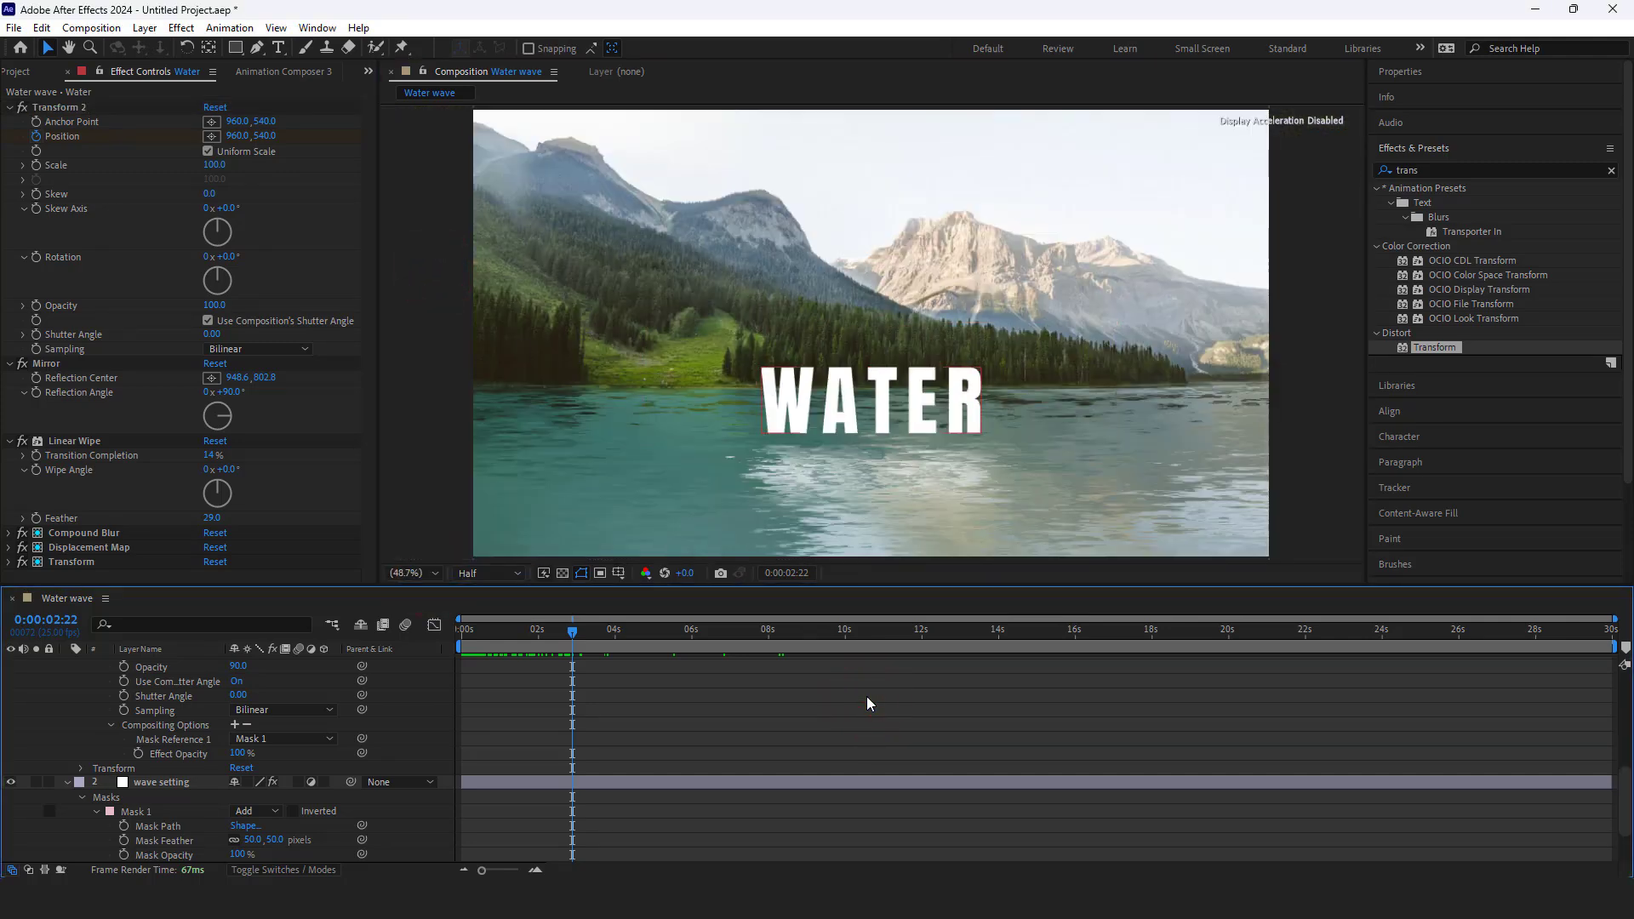
pyautogui.press('space')
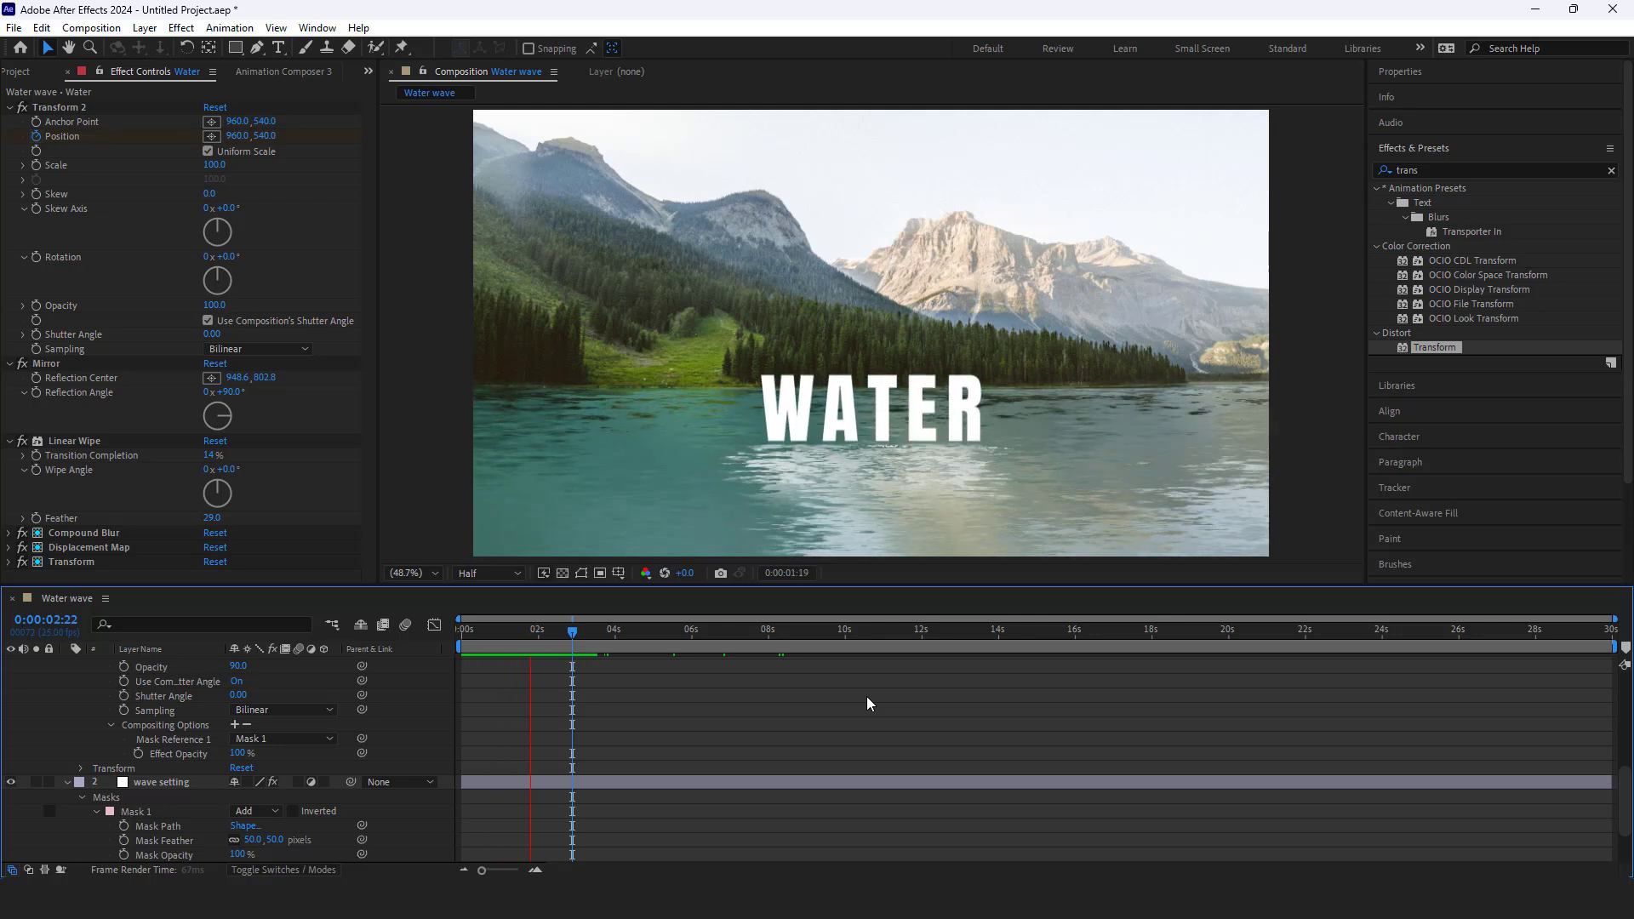
pyautogui.press('space')
pyautogui.press('space')
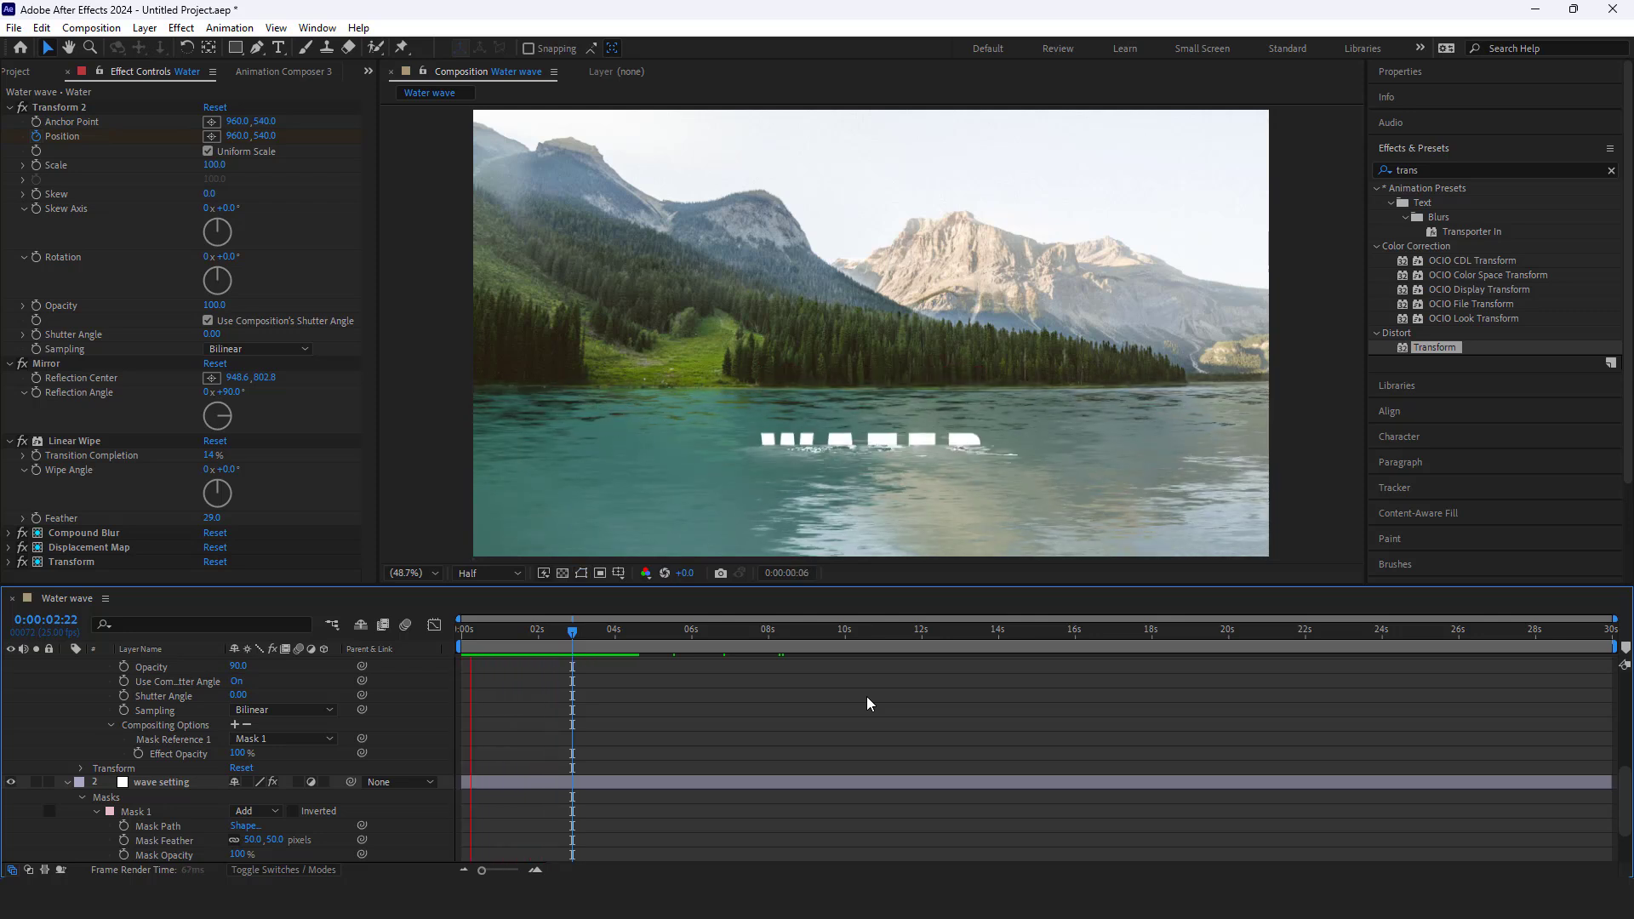
pyautogui.press('space')
# Reveal the Water layer's keyframes and apply Easy Ease to both Transform 2 Position keyframes
pyautogui.scroll(6, 664, 720)
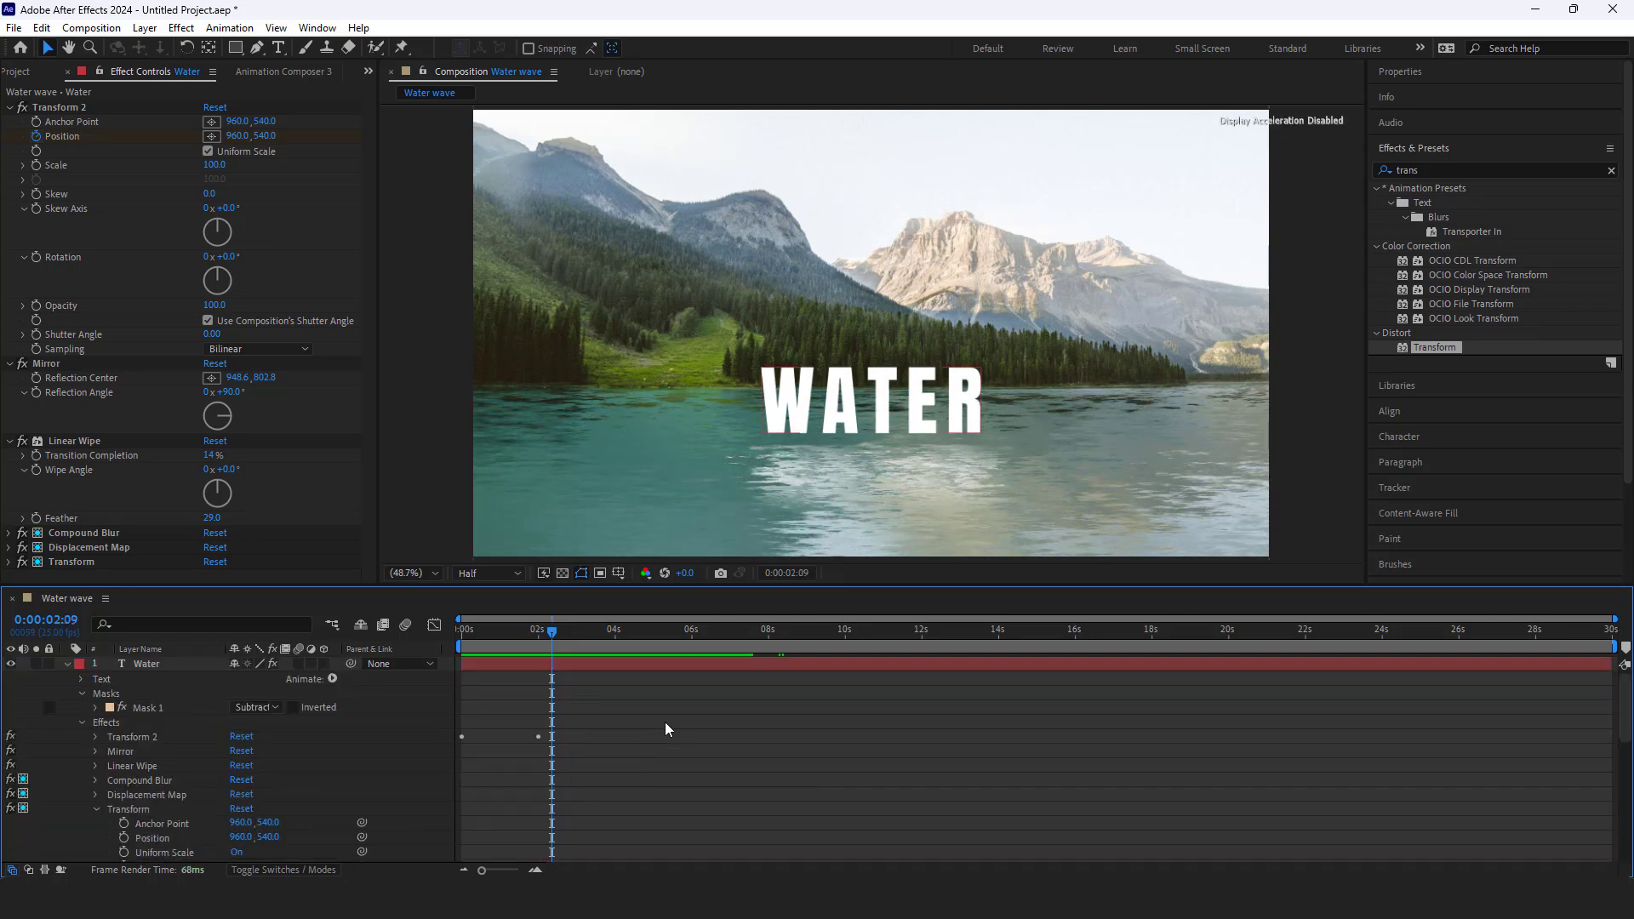
pyautogui.click(601, 666)
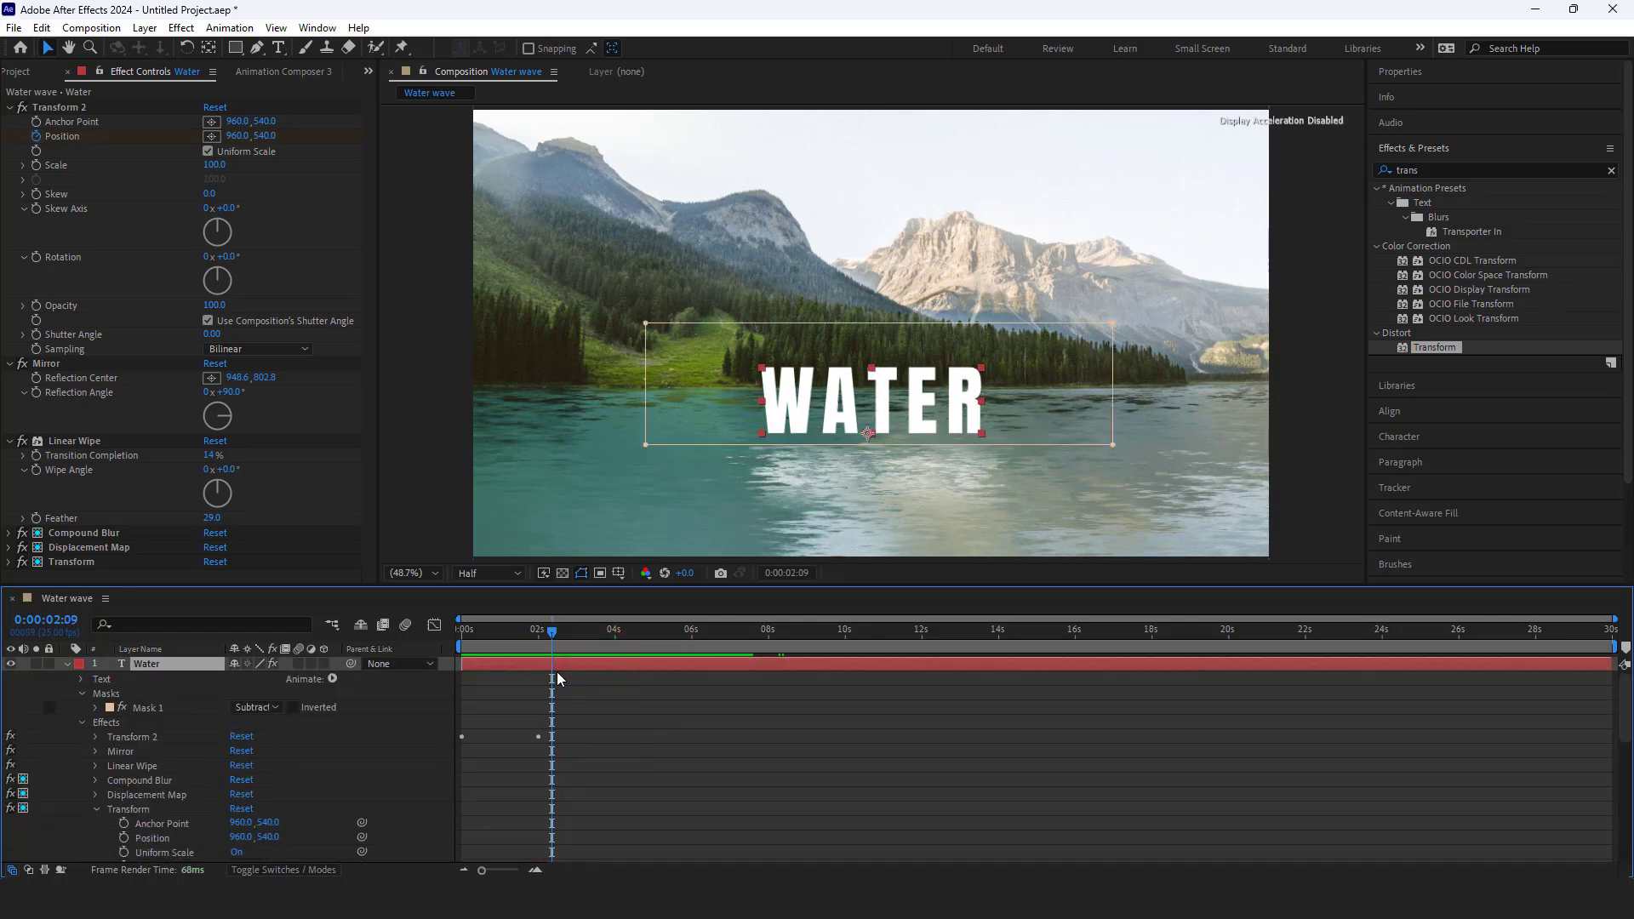
pyautogui.press('u')
pyautogui.moveTo(557, 671); pyautogui.dragTo(457, 698)
pyautogui.rightClick(539, 693)
pyautogui.moveTo(660, 685)
pyautogui.click(827, 737)
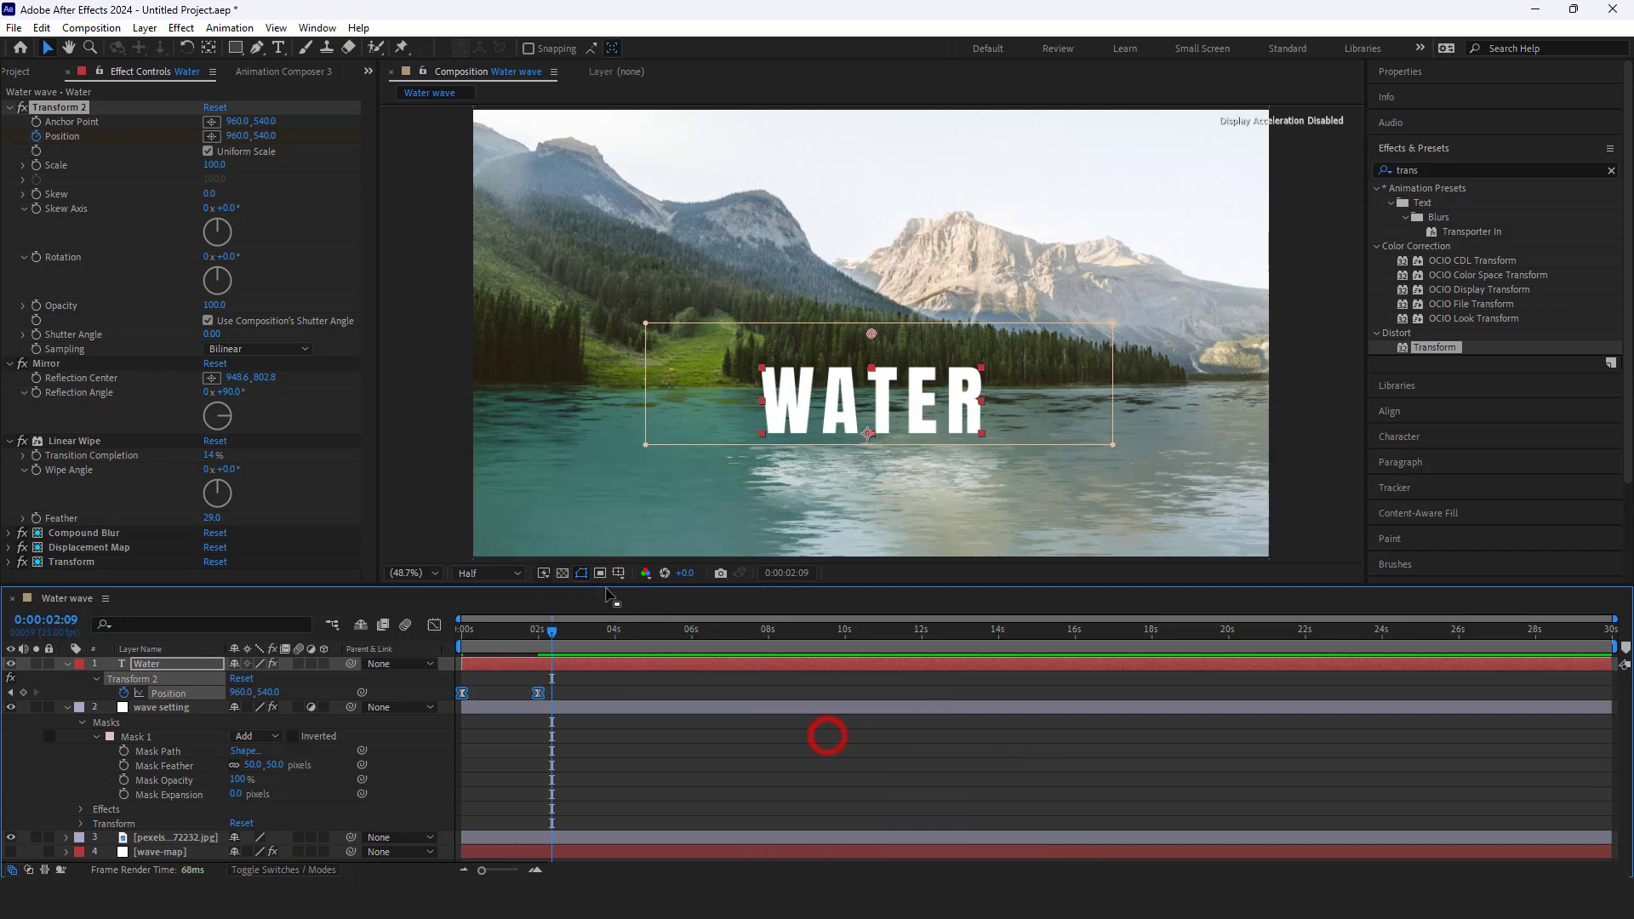
# Set the Keyframe Velocity of both Position keyframes to 80% incoming and 20% outgoing influence
pyautogui.rightClick(538, 693)
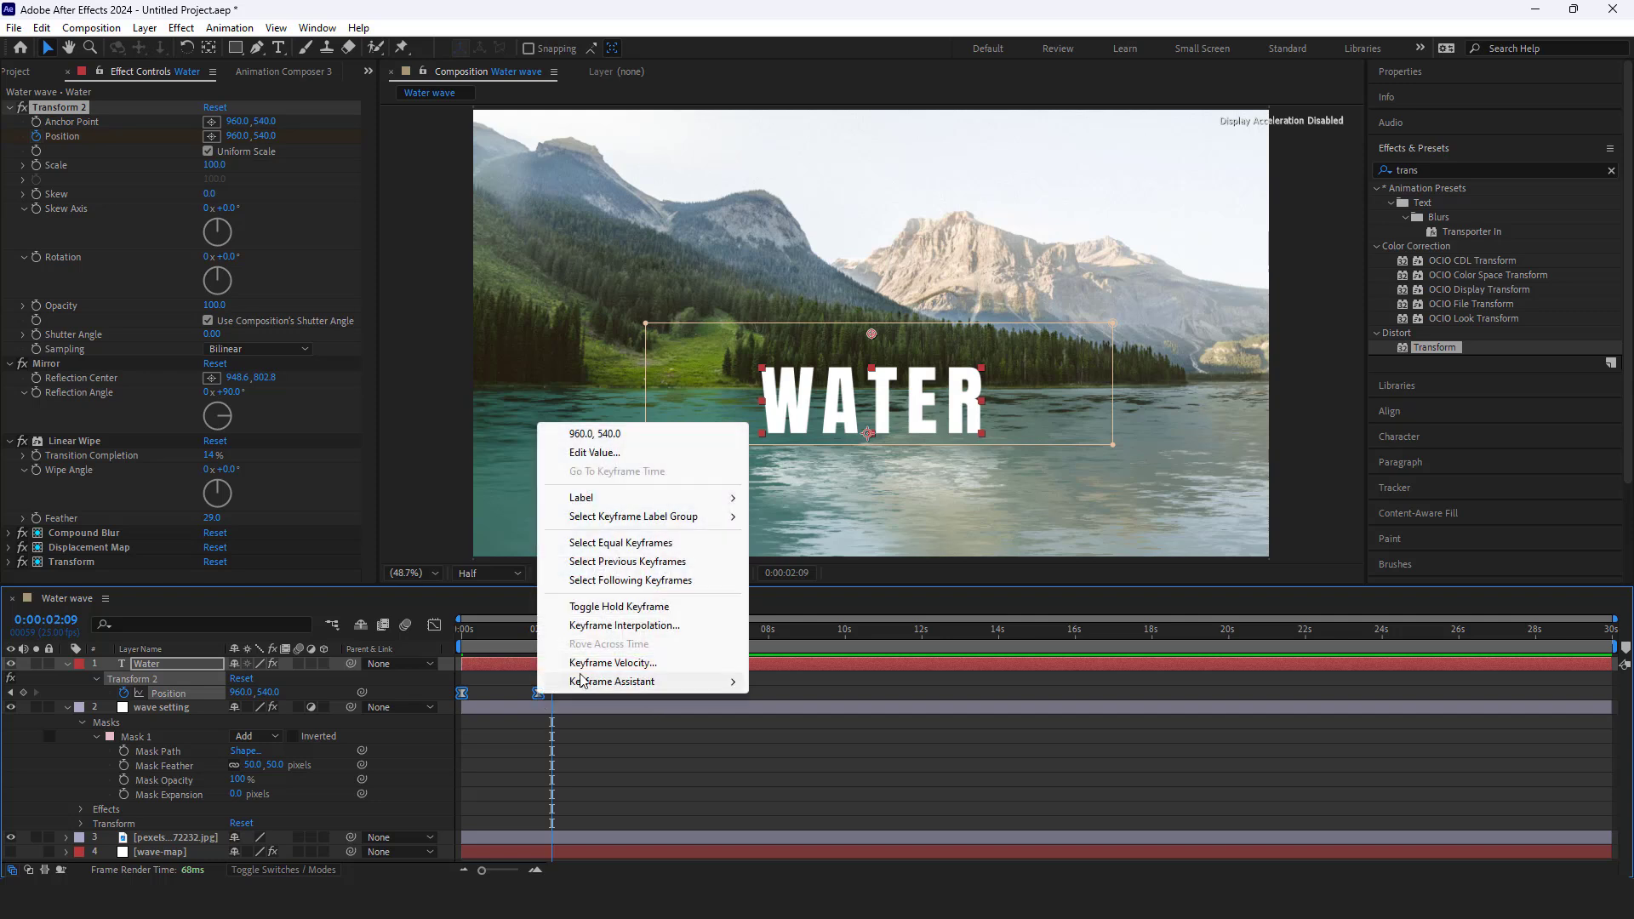
pyautogui.click(612, 663)
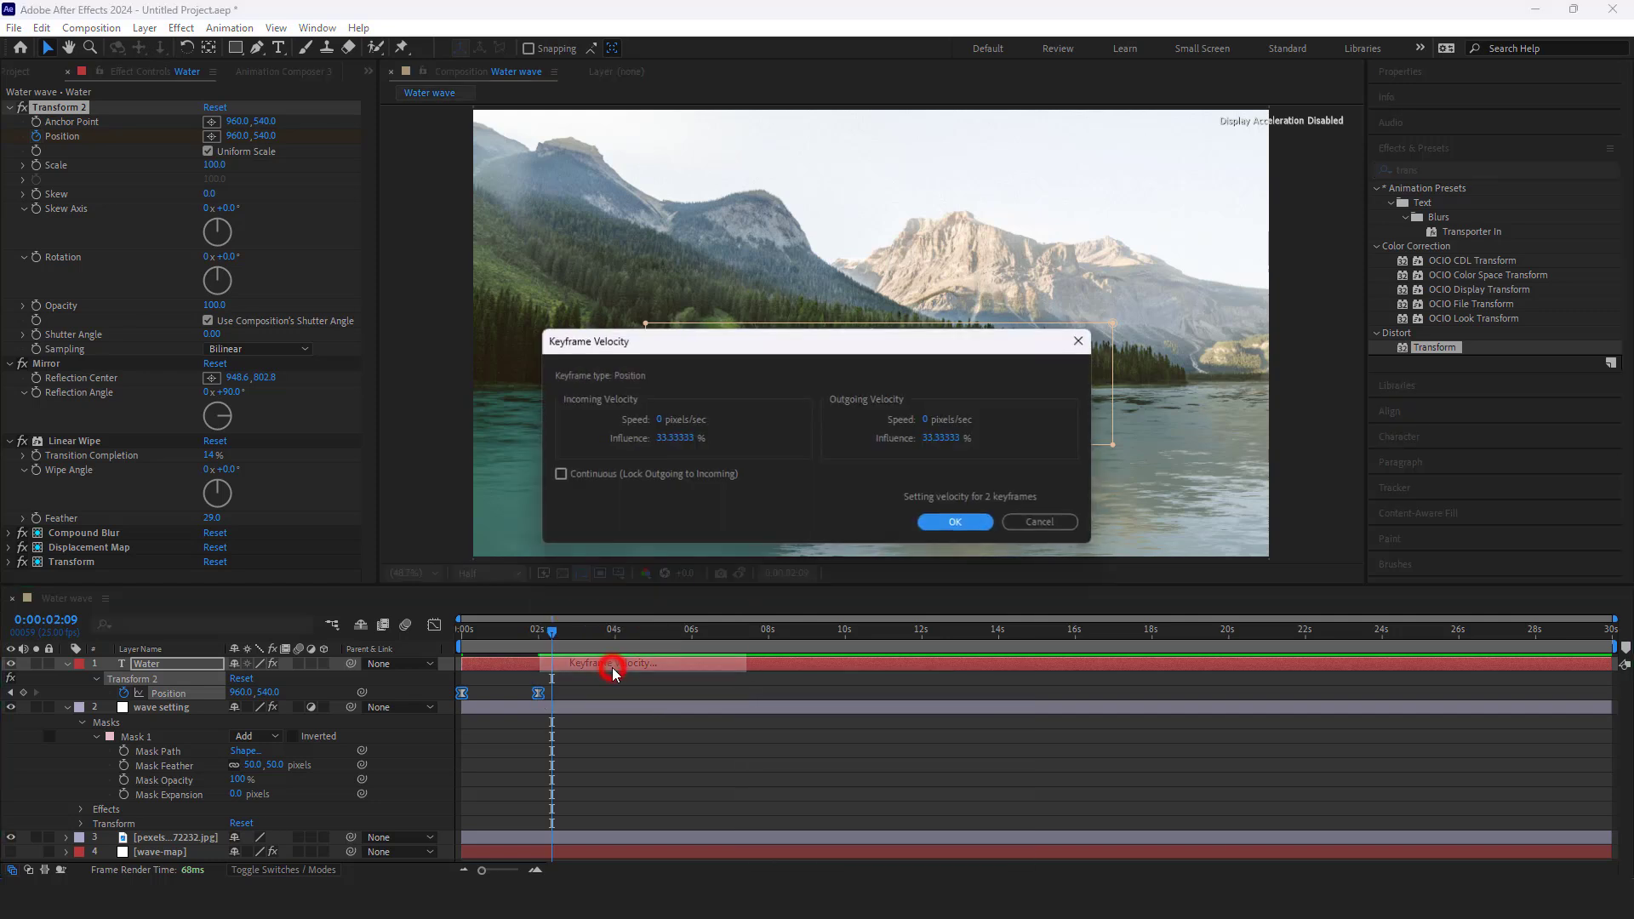
pyautogui.click(672, 439)
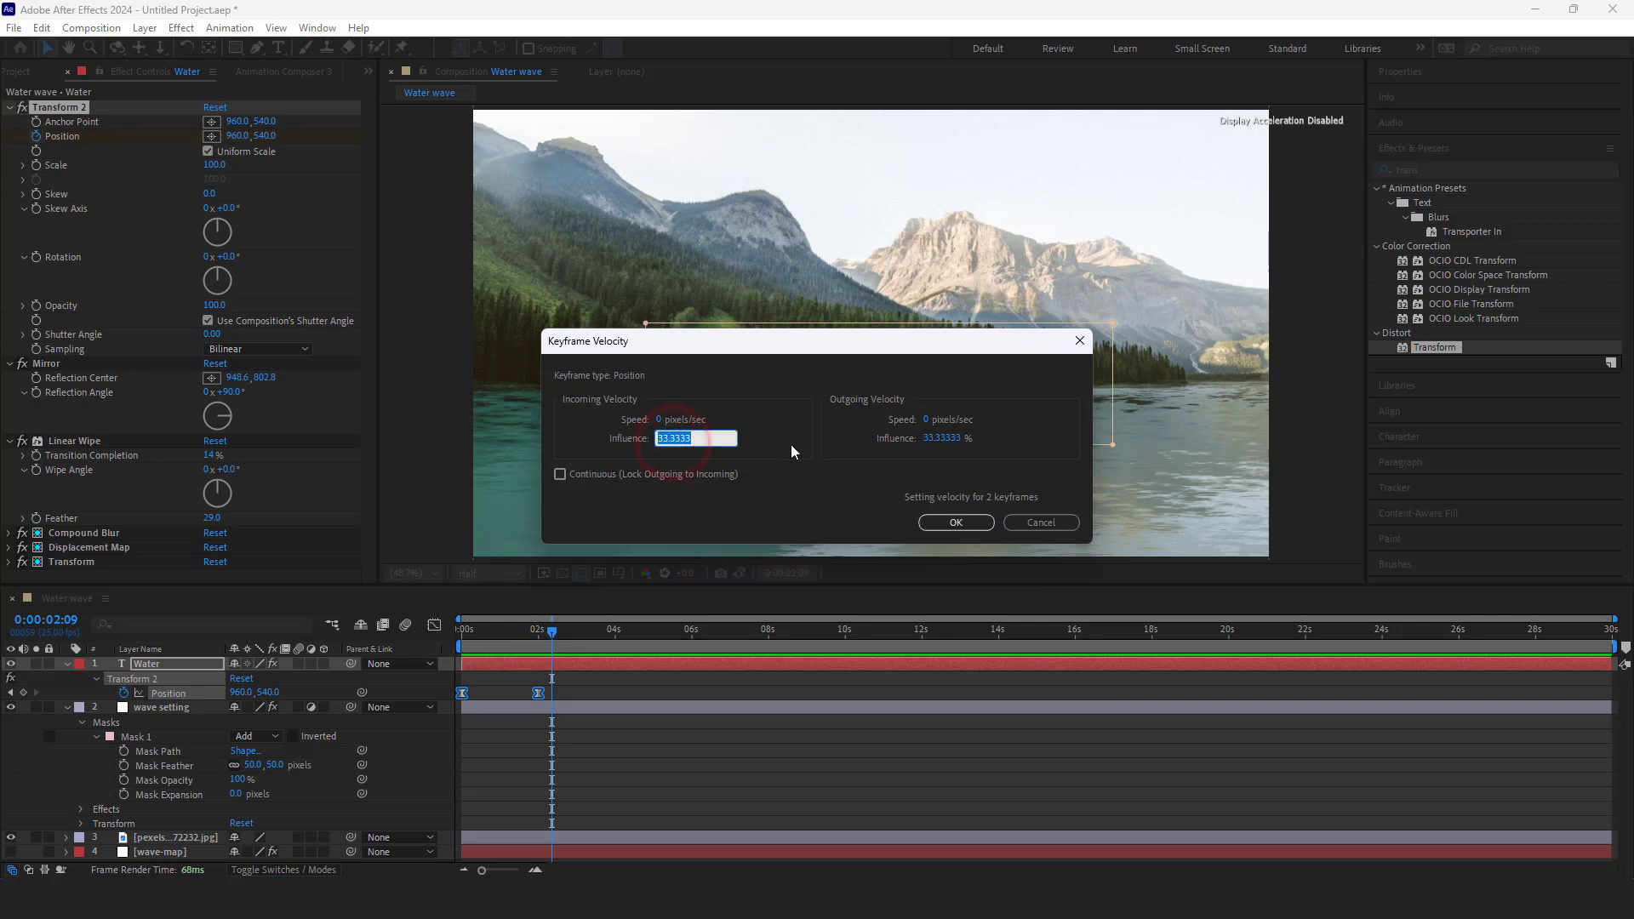
pyautogui.write('80')
pyautogui.click(945, 438)
pyautogui.write('20')
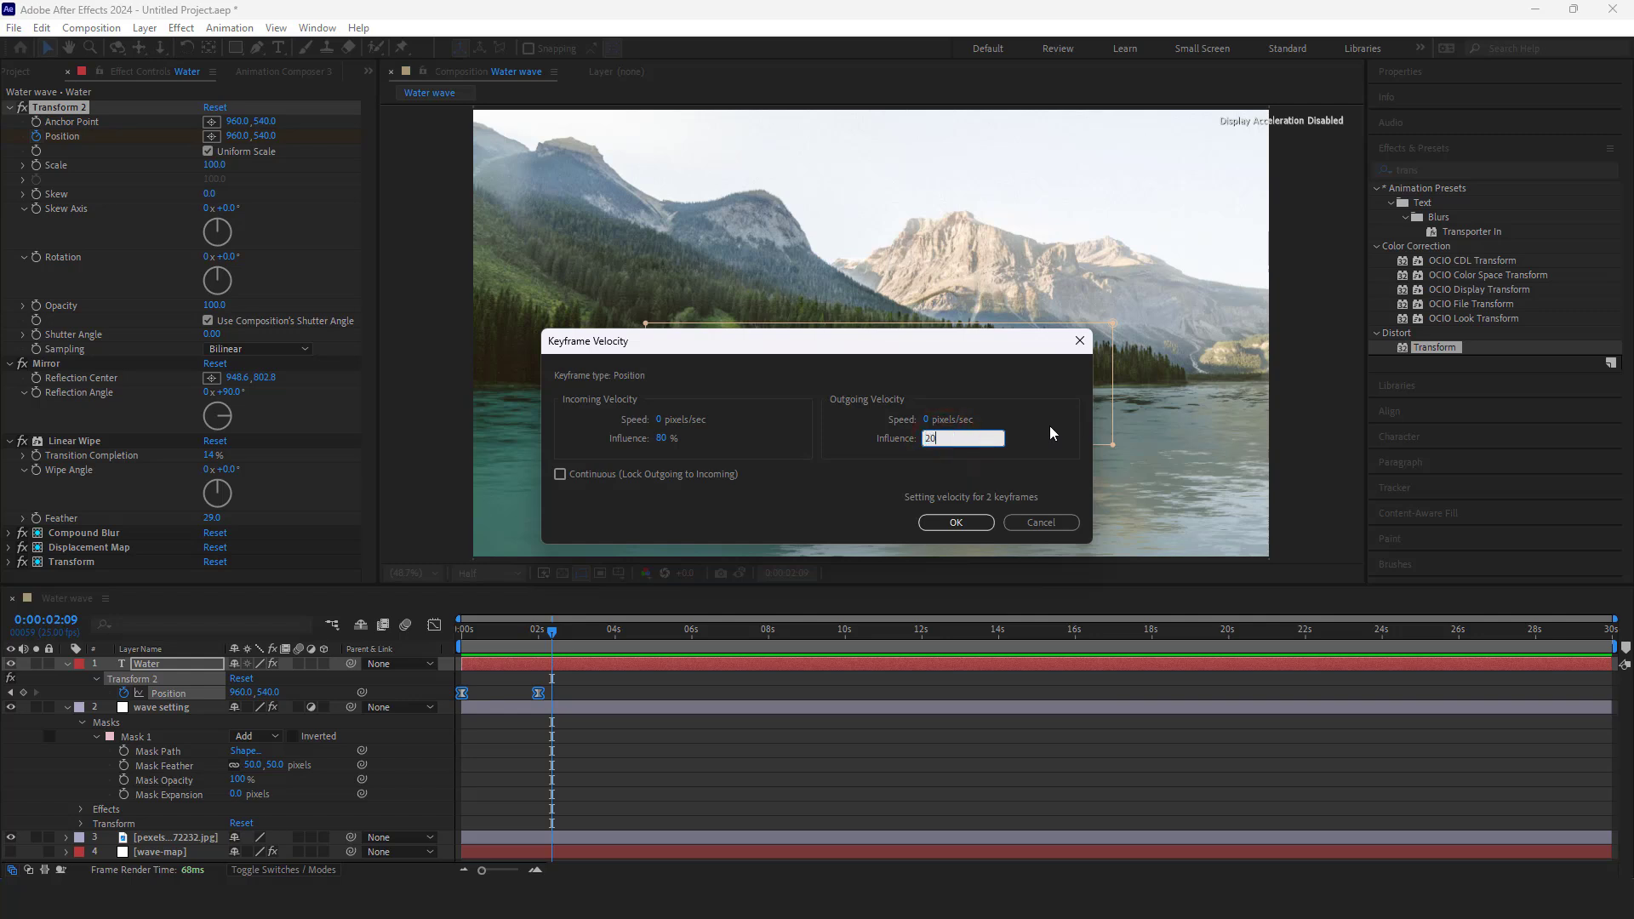
pyautogui.click(1054, 431)
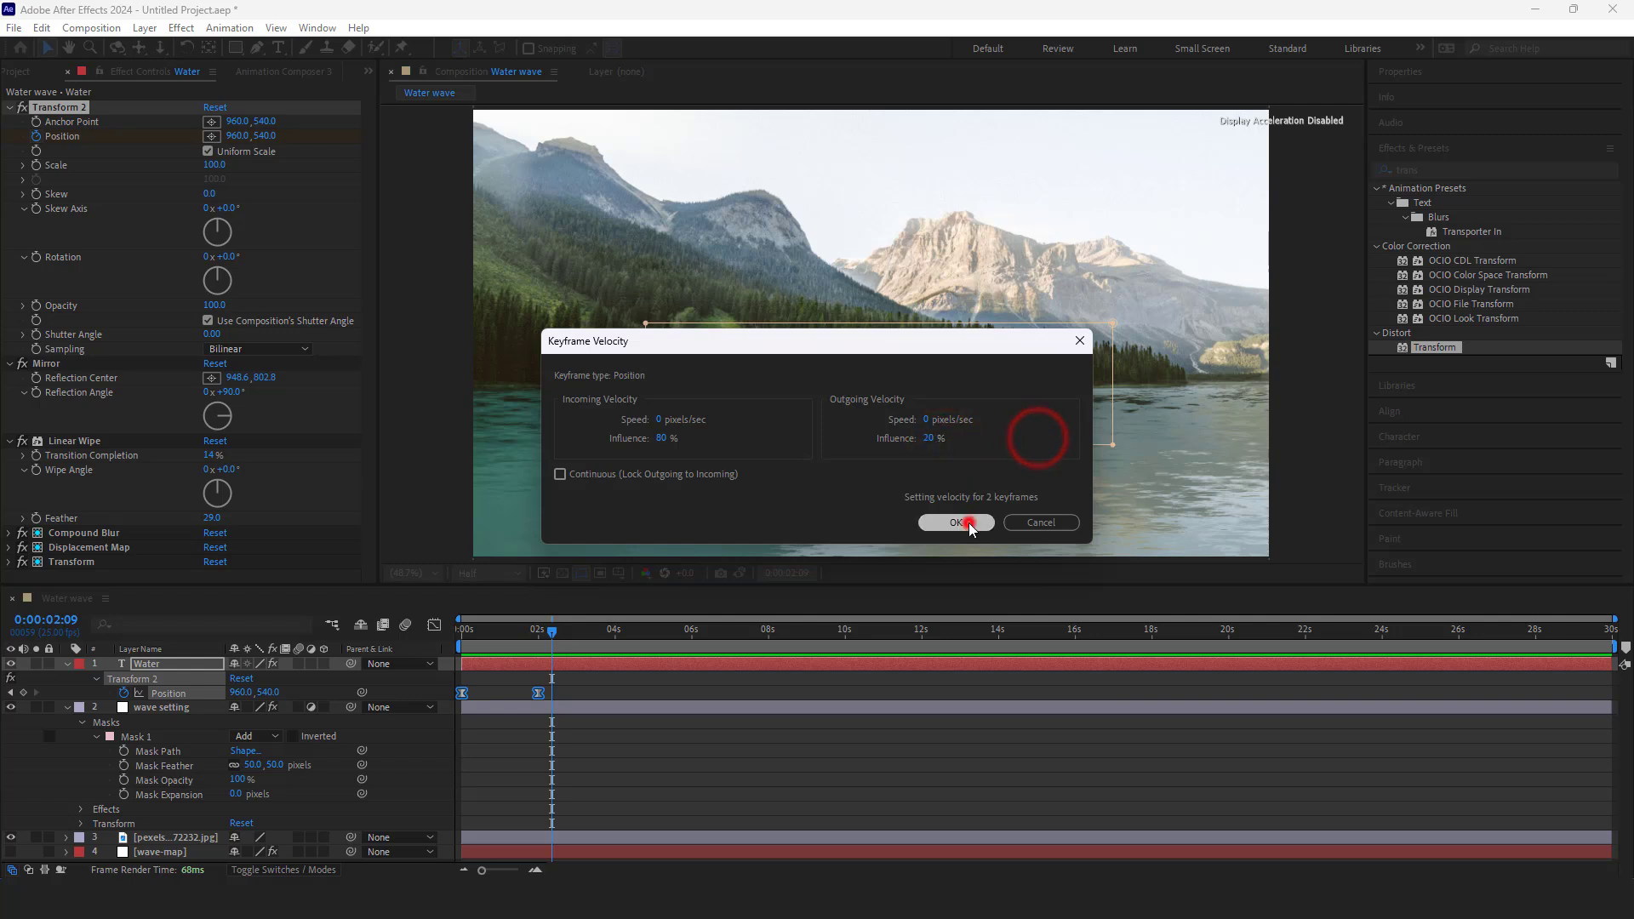
pyautogui.click(958, 522)
# Check the speed graph of the Position keyframes and preview the eased rise of the text
pyautogui.click(434, 624)
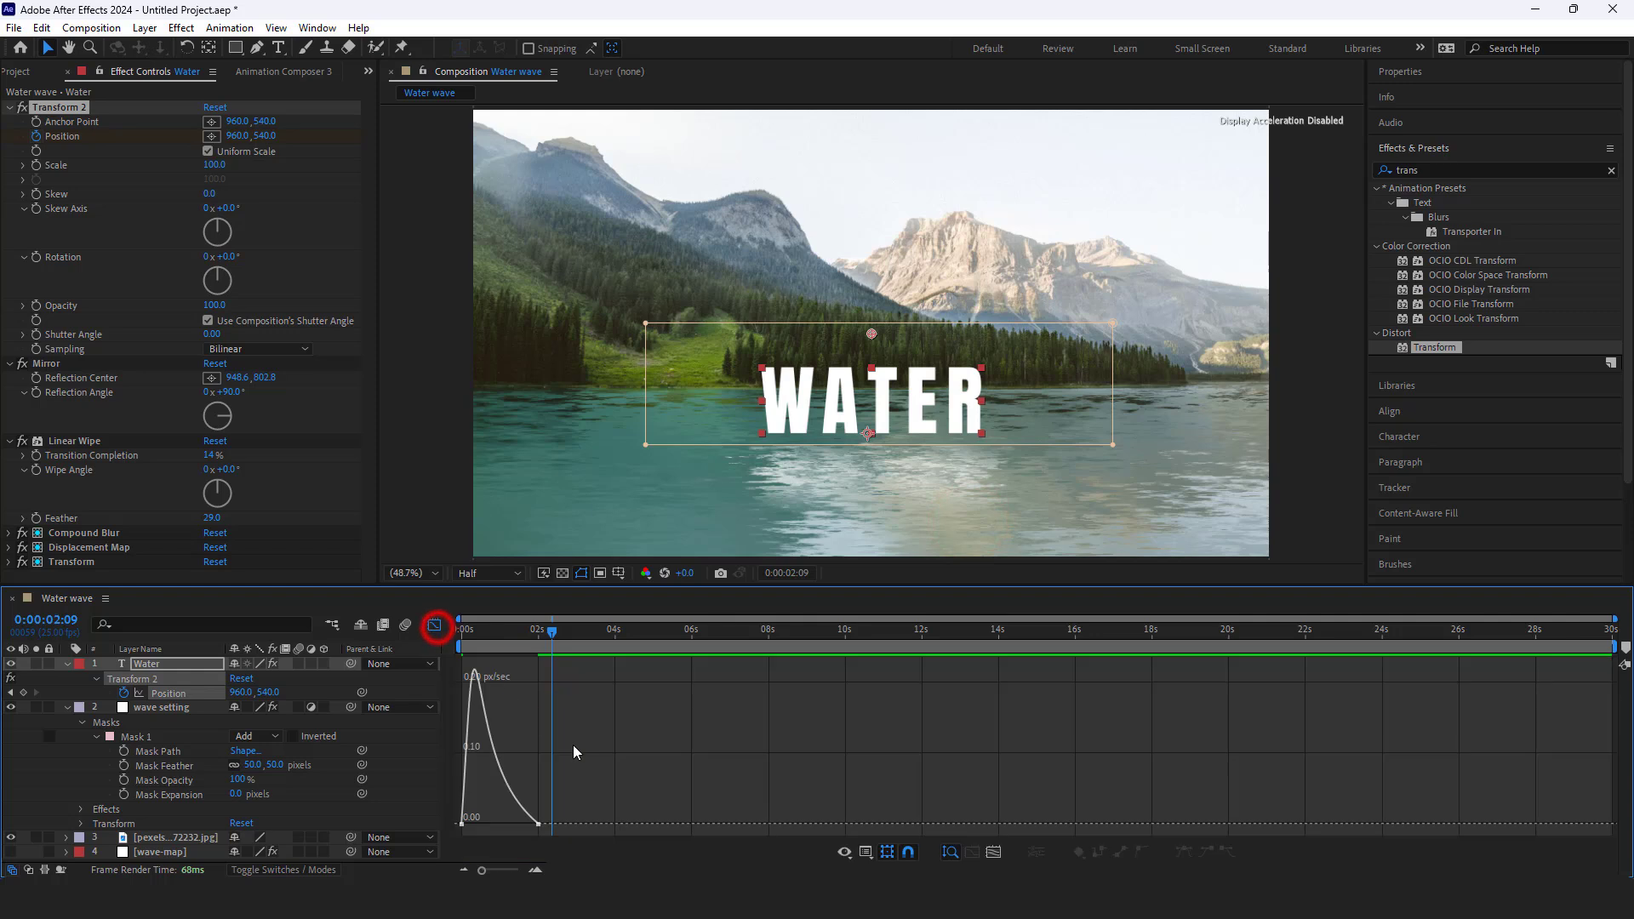
pyautogui.click(435, 626)
pyautogui.moveTo(552, 636); pyautogui.dragTo(564, 667)
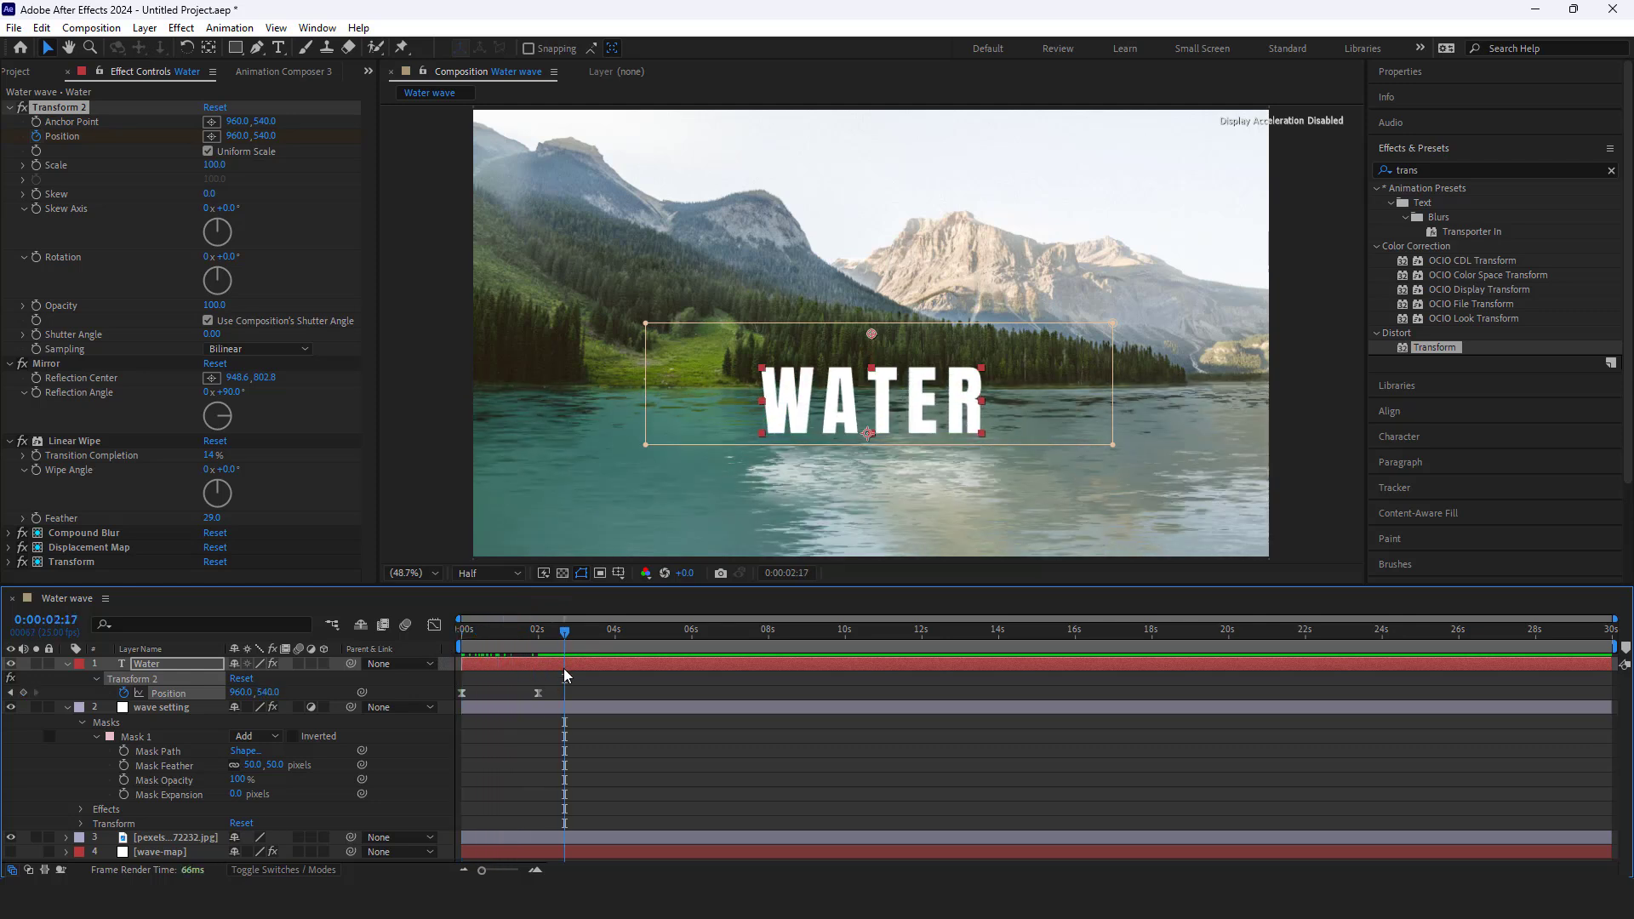
pyautogui.press('space')
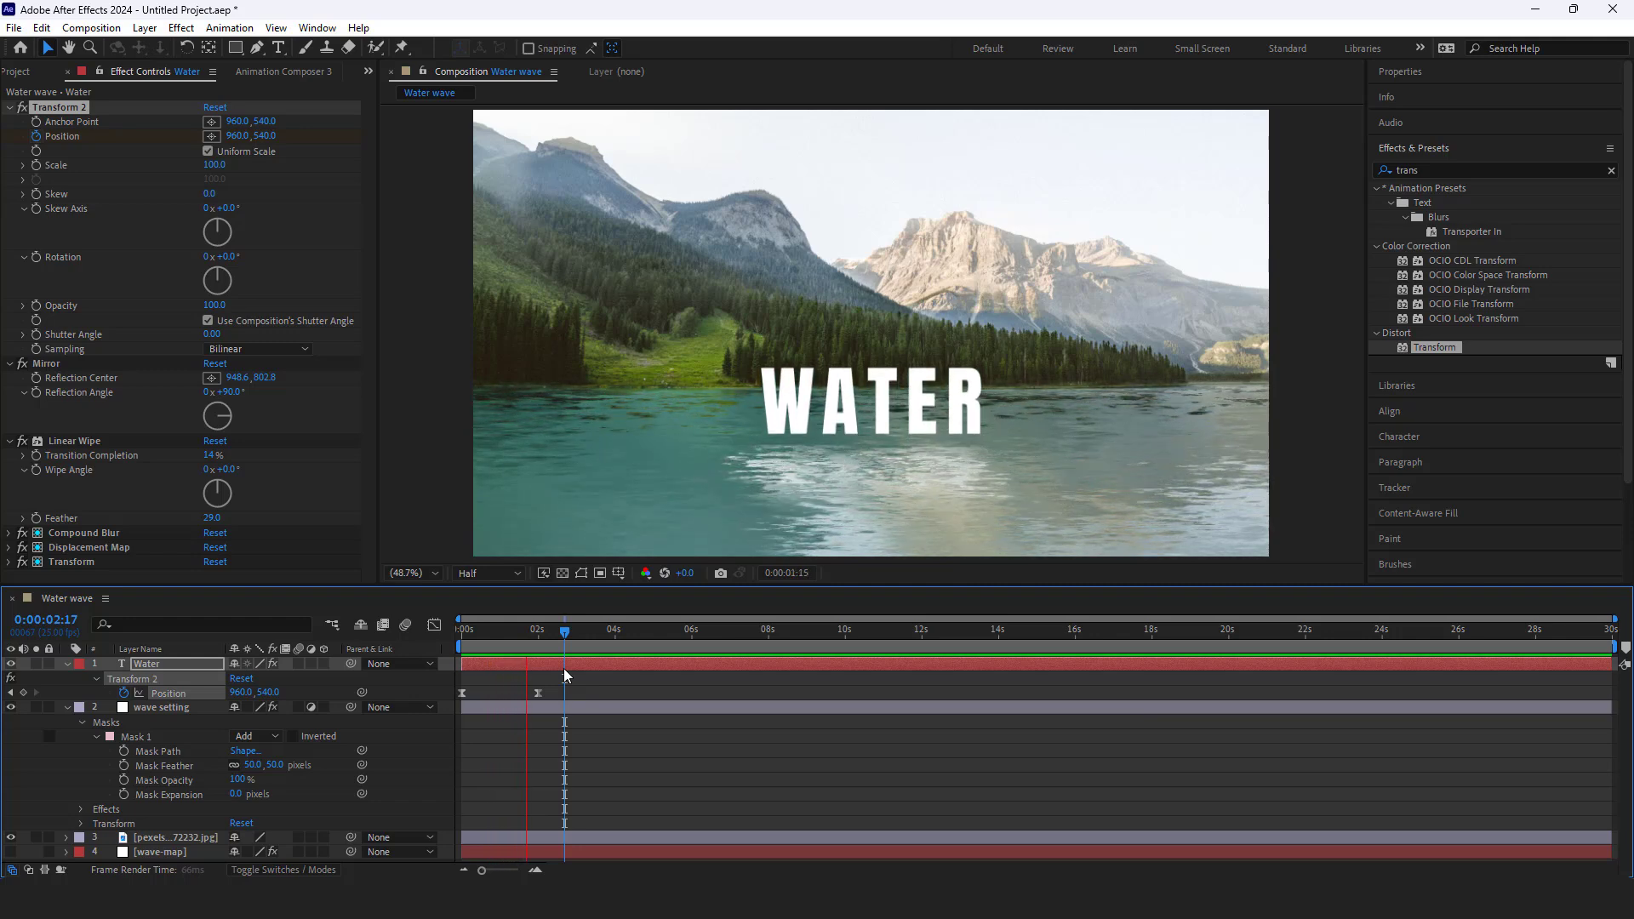
pyautogui.press('space')
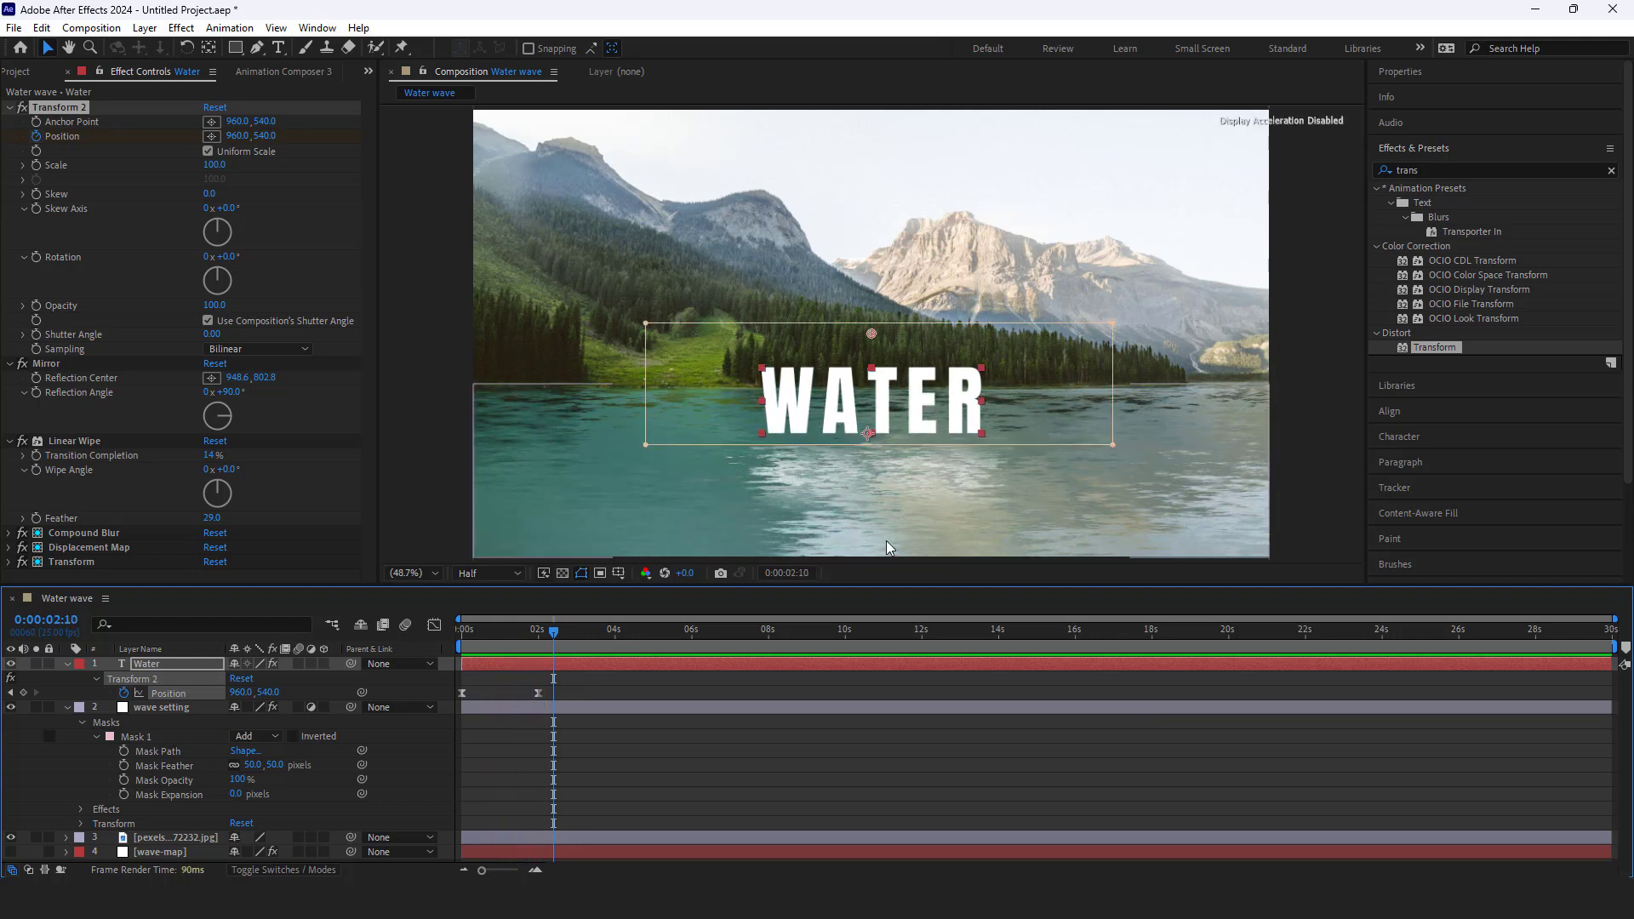
# Find the Glow effect and apply it to the Water layer after its existing effects
pyautogui.click(11, 109)
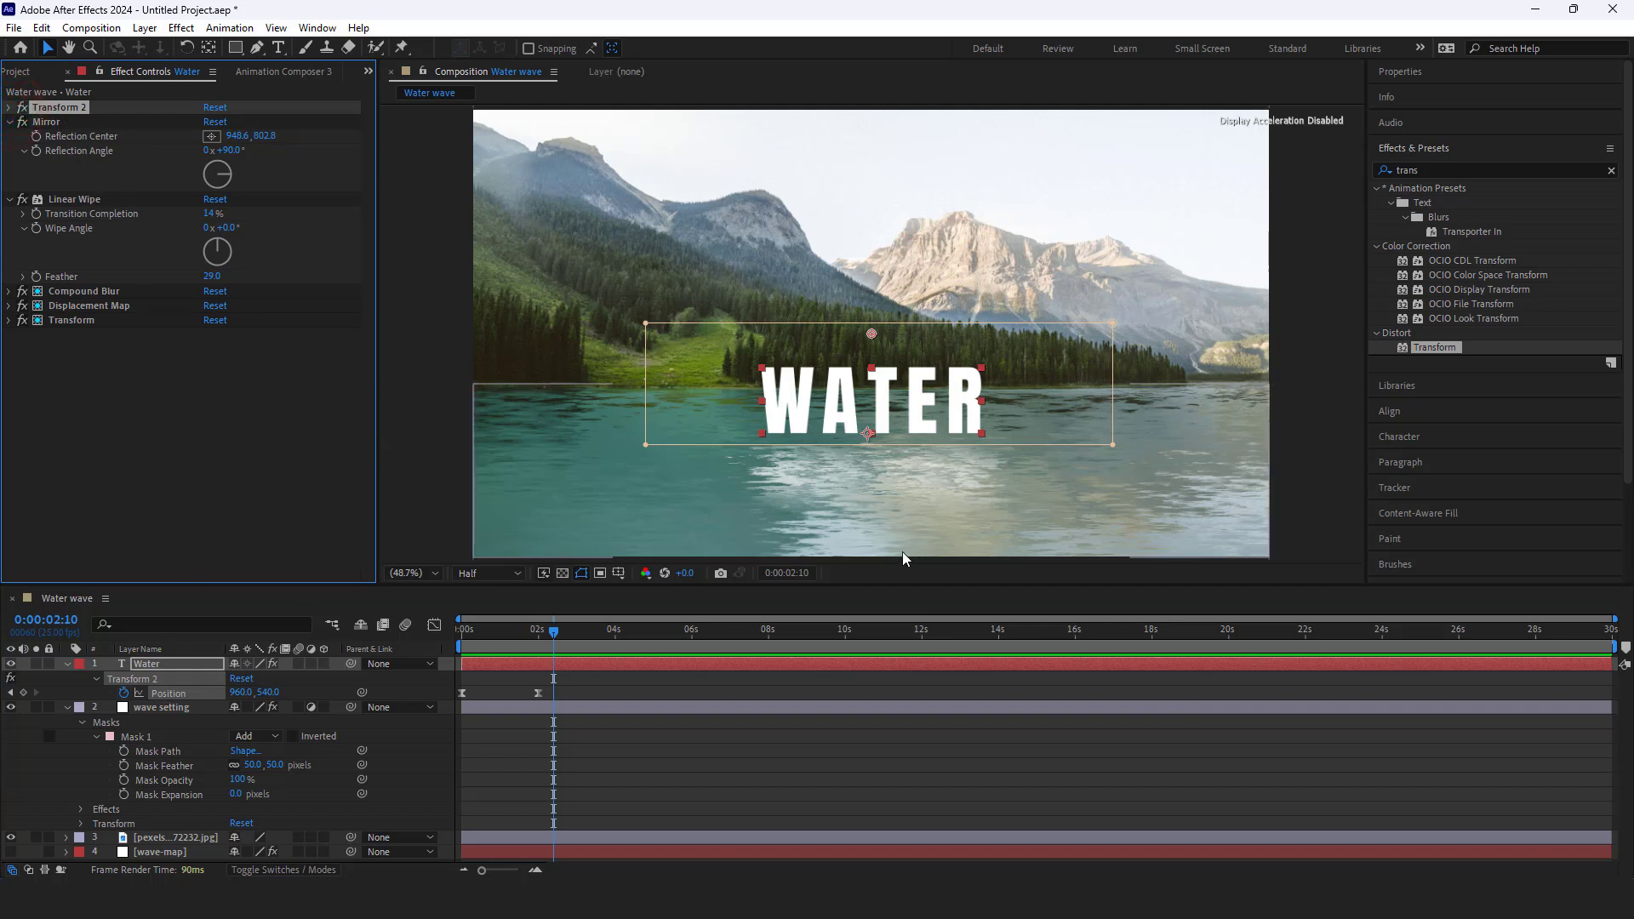
pyautogui.click(1442, 170)
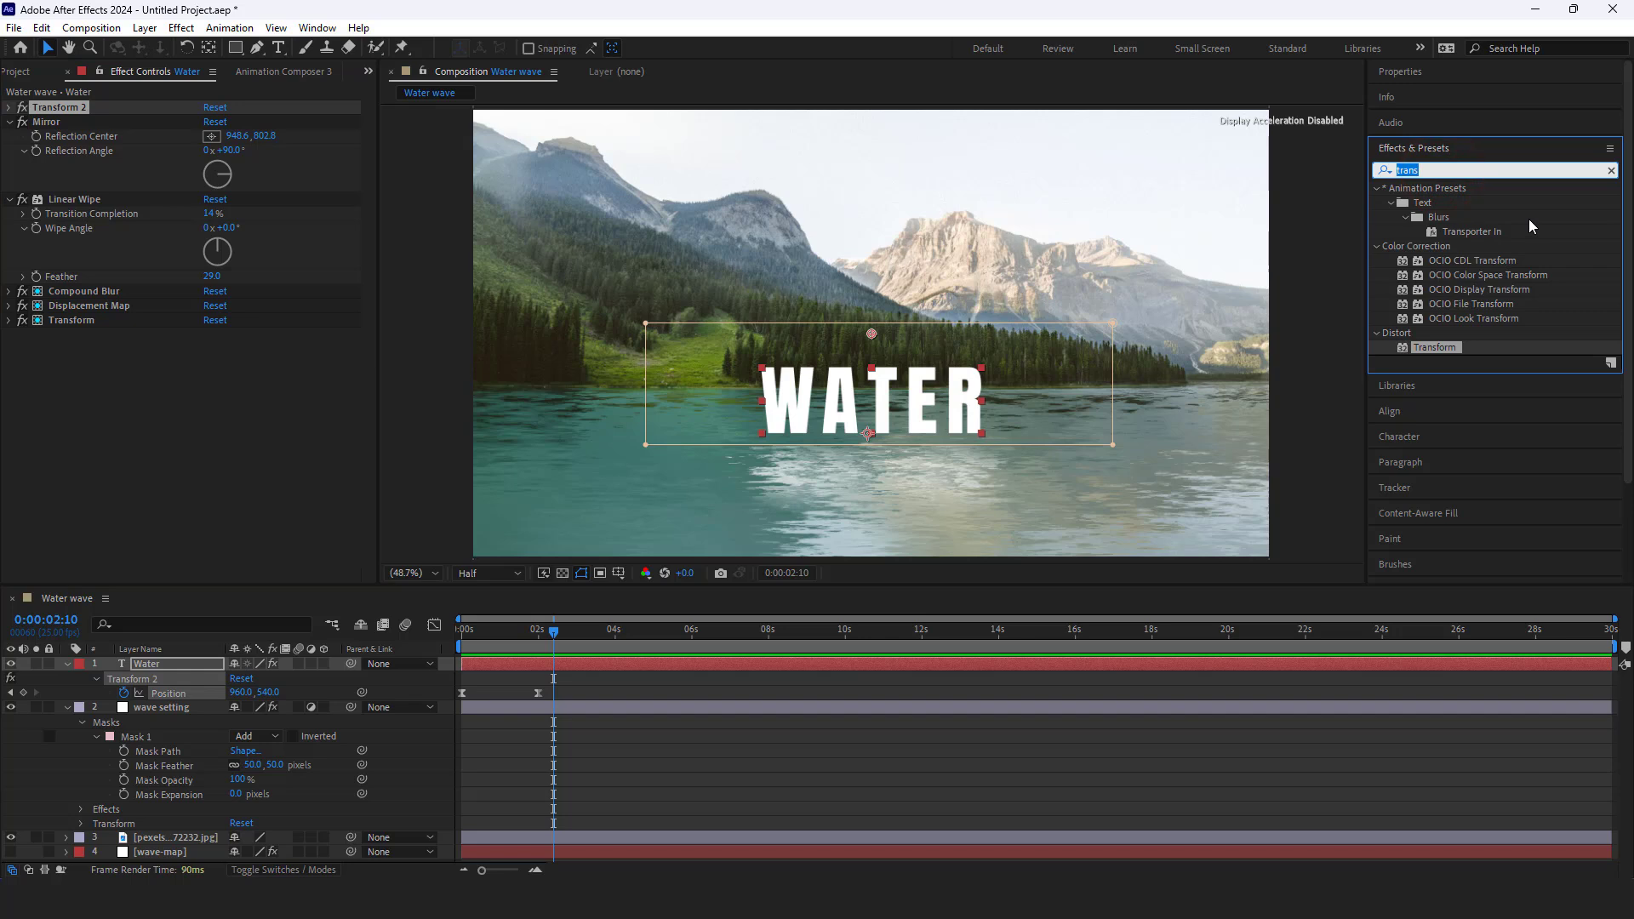
pyautogui.write('glow')
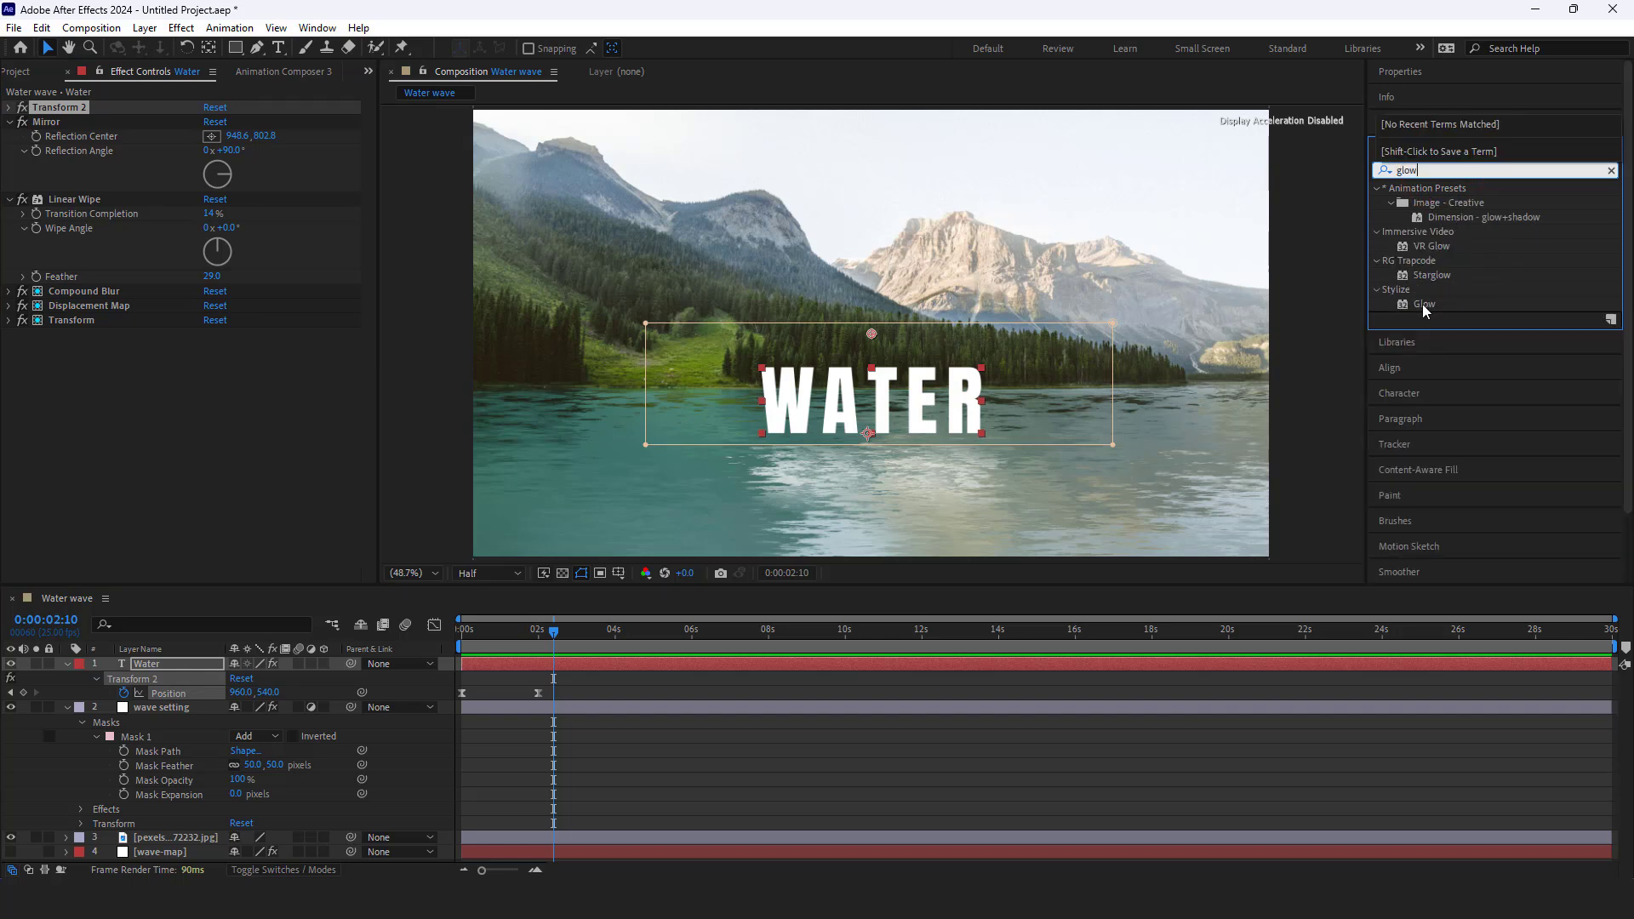
pyautogui.moveTo(1422, 304); pyautogui.dragTo(274, 404)
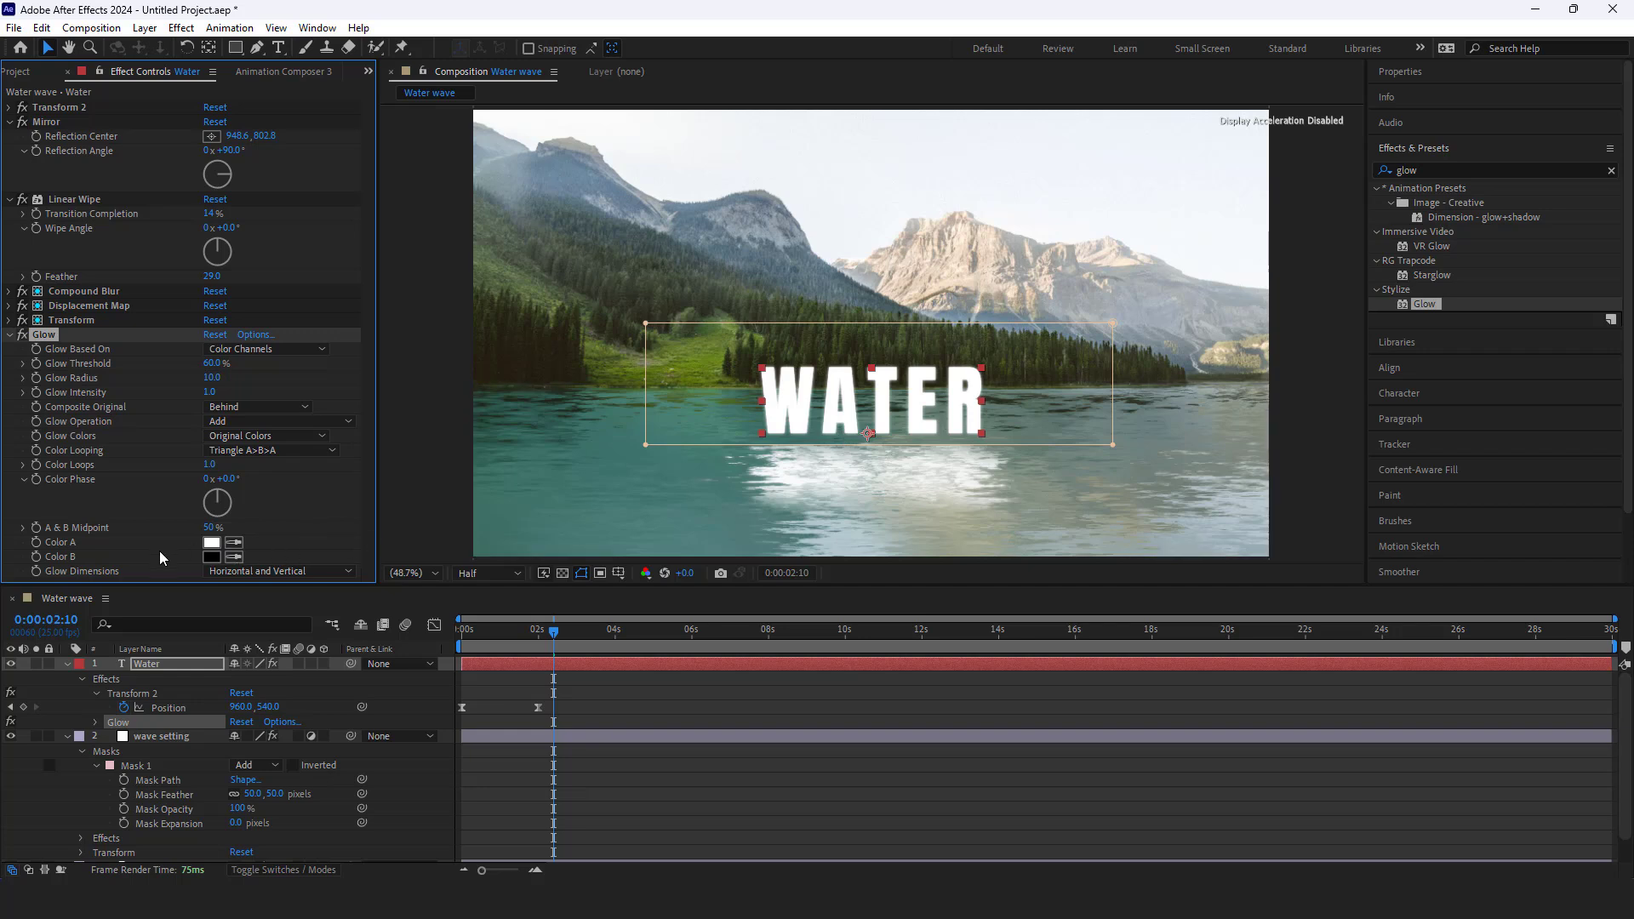
# Set the Glow effect's Color A to yellow FFF08B and Color B to a paler yellow
pyautogui.click(212, 545)
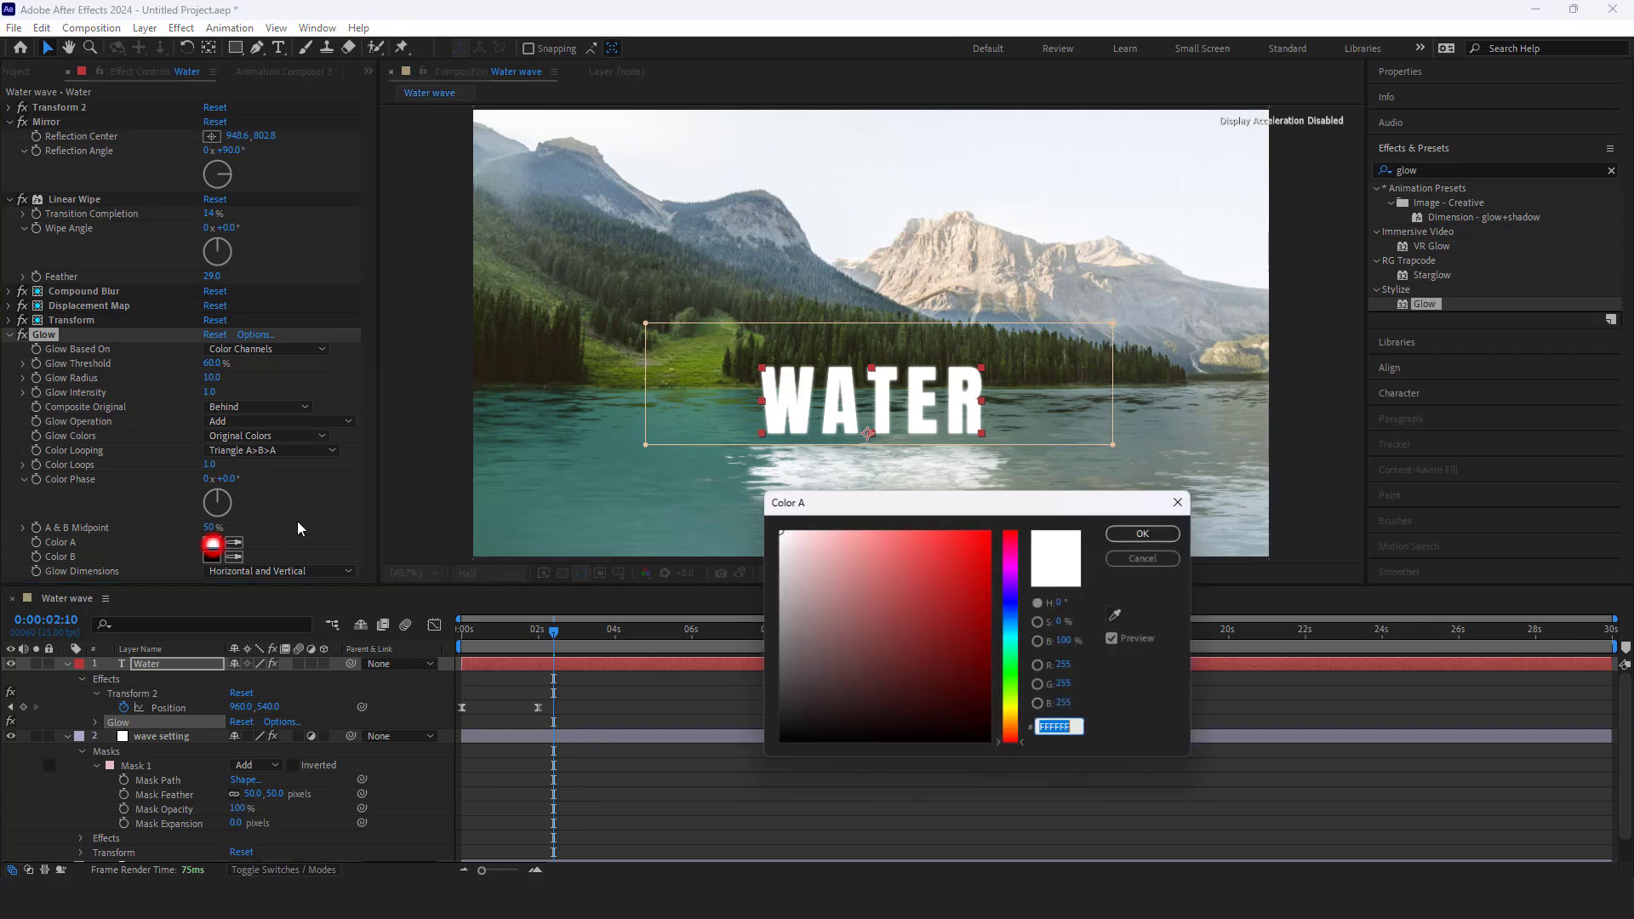
pyautogui.click(1011, 716)
pyautogui.moveTo(902, 574); pyautogui.dragTo(874, 490)
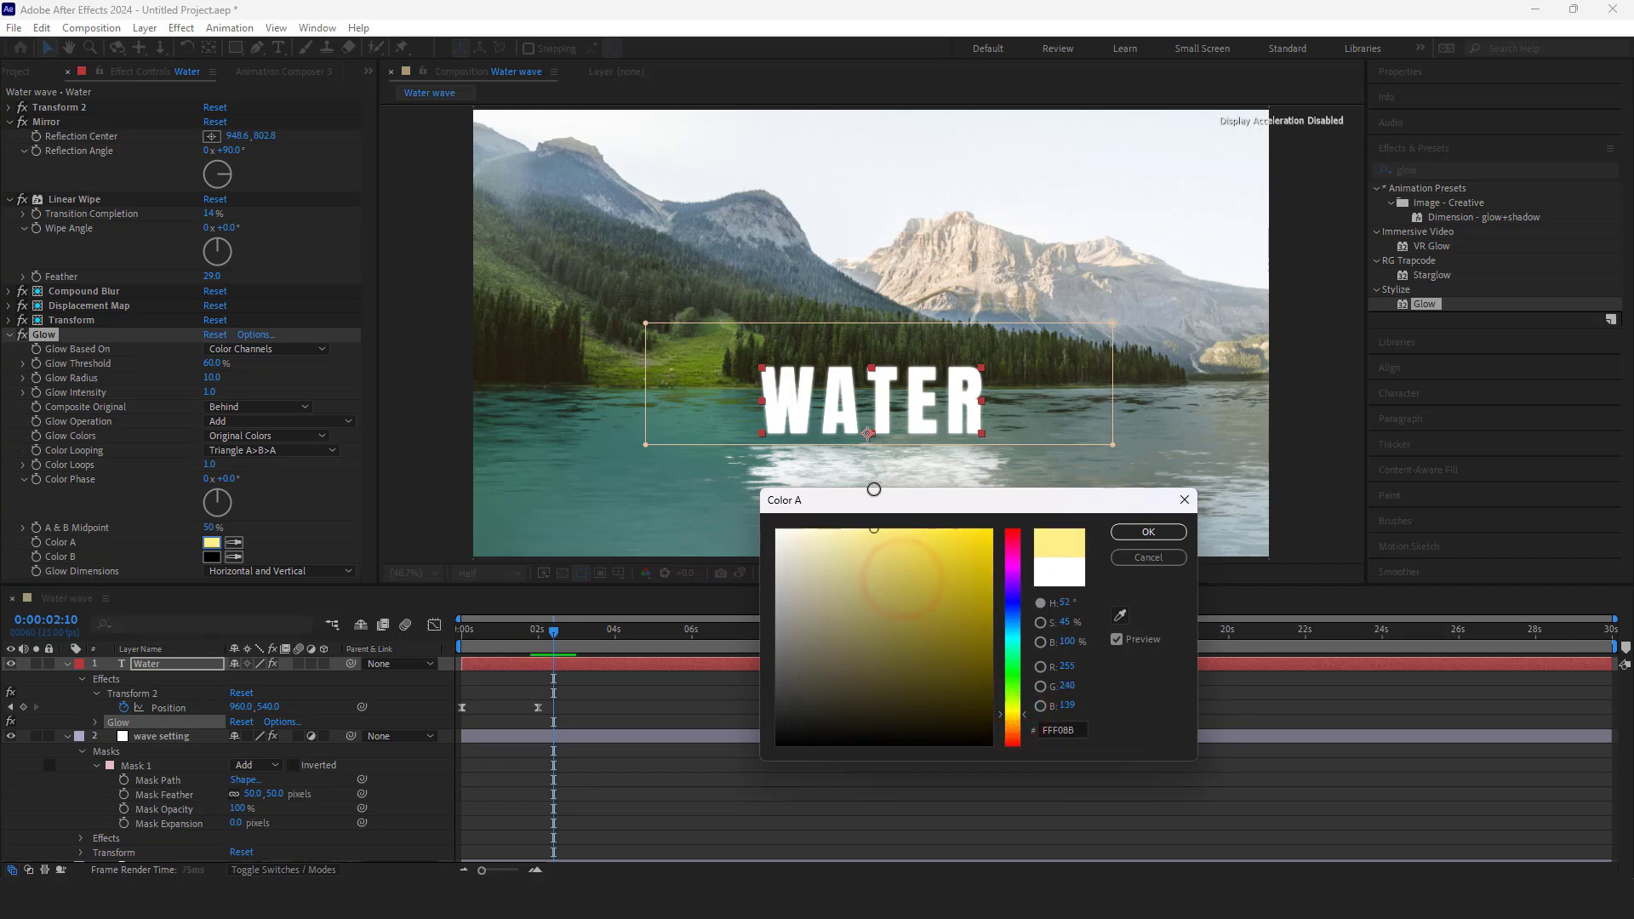
pyautogui.click(1146, 532)
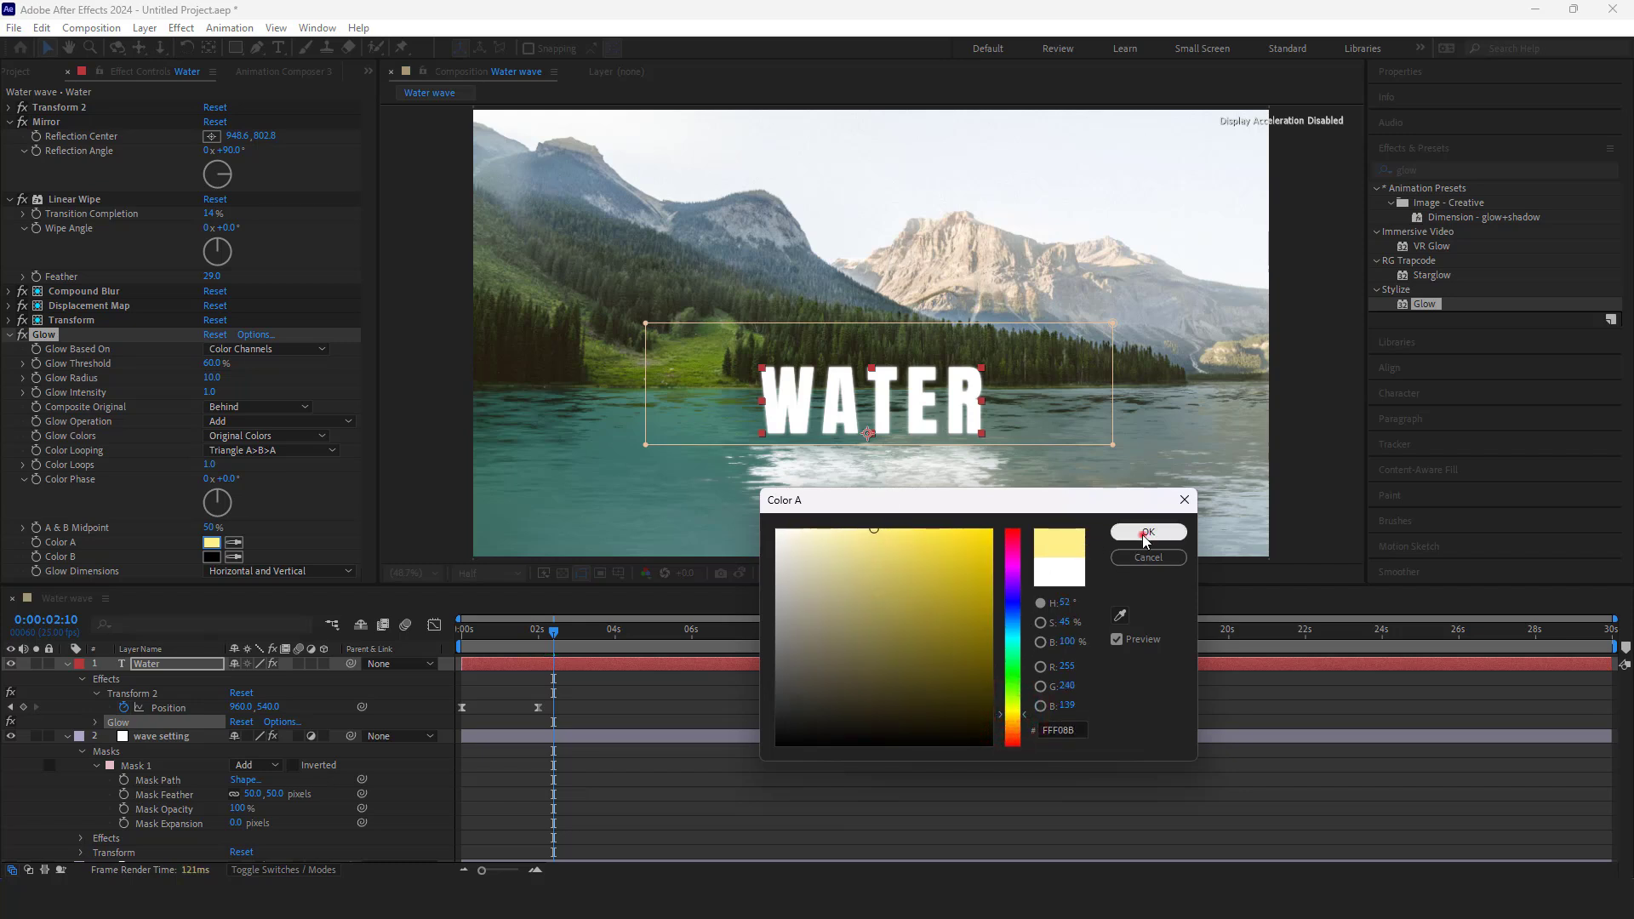
pyautogui.click(213, 560)
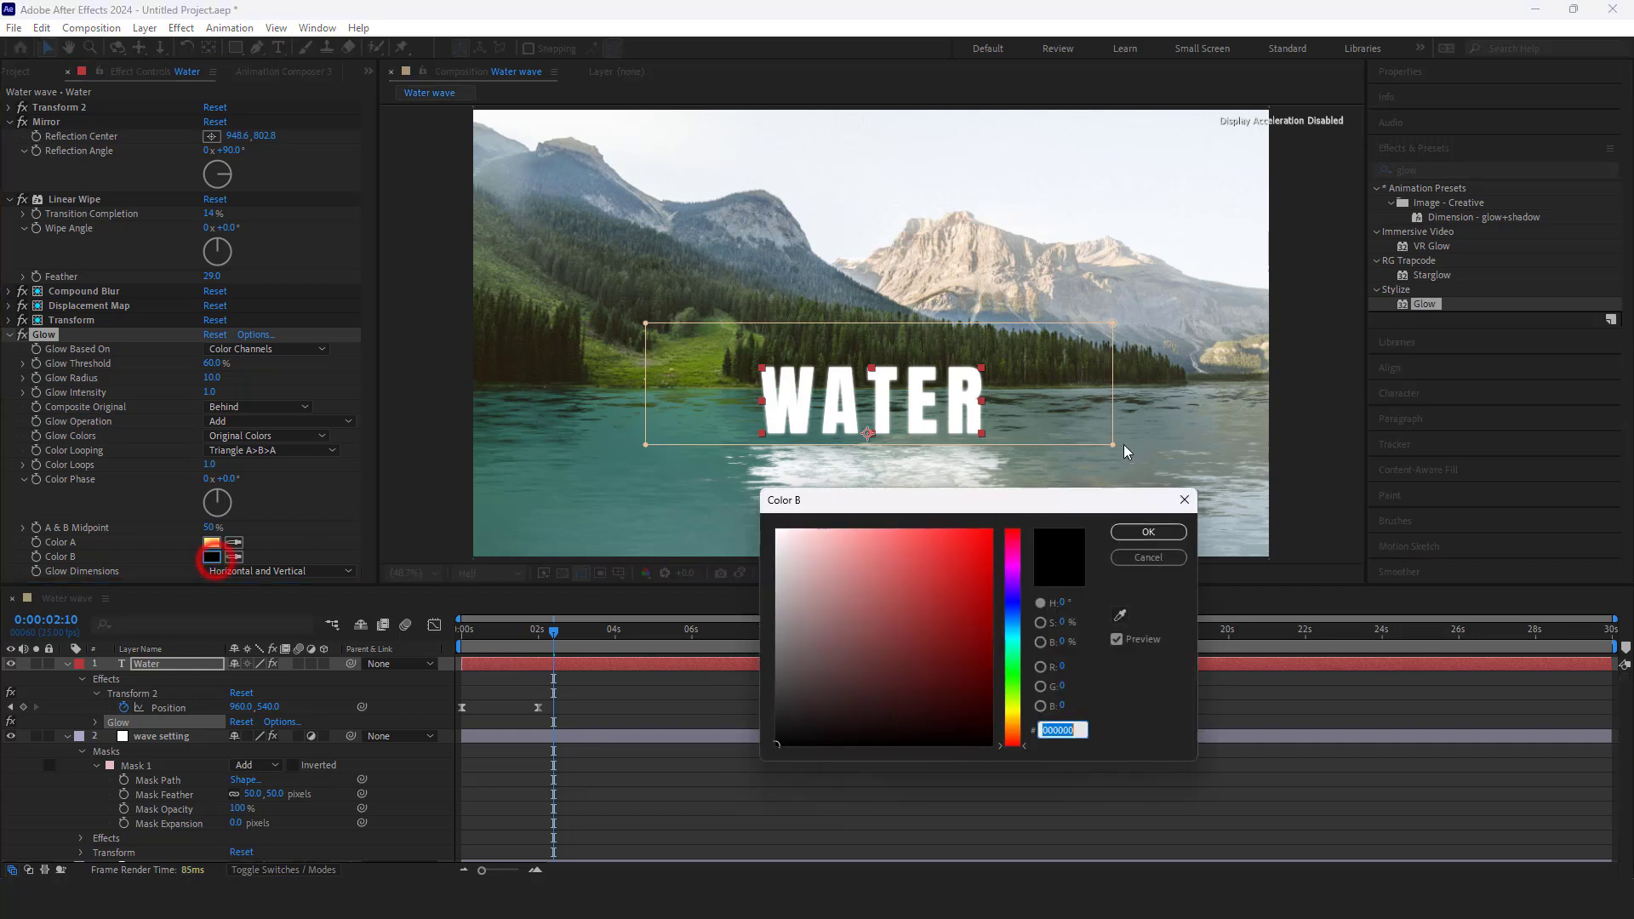
pyautogui.click(1017, 715)
pyautogui.moveTo(846, 547); pyautogui.dragTo(814, 489)
pyautogui.click(1170, 533)
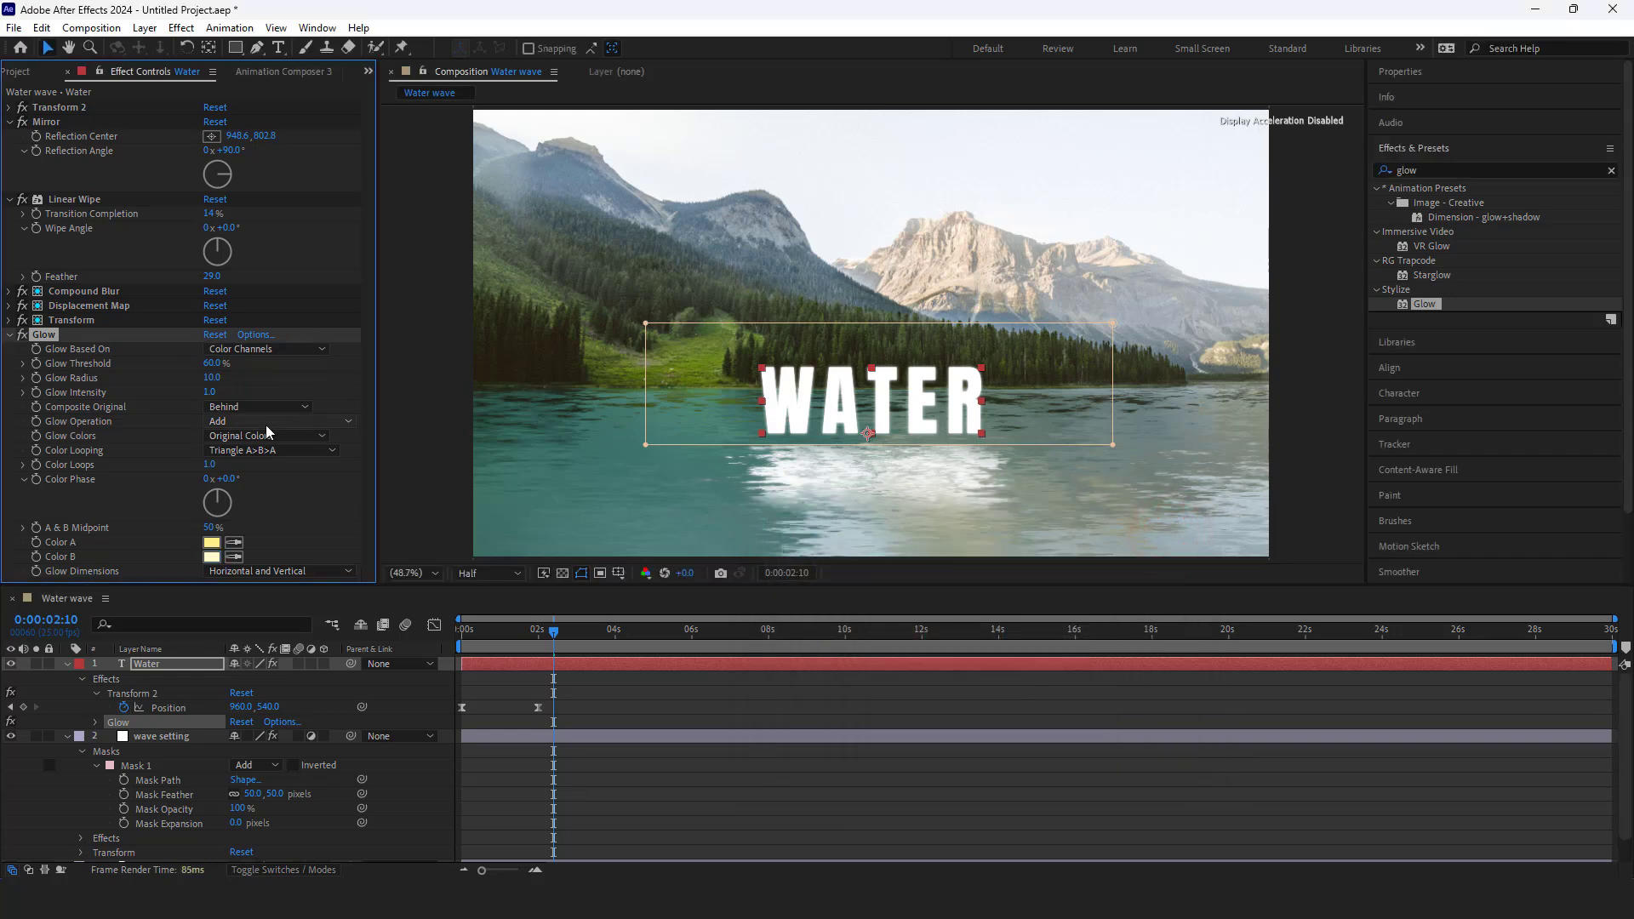
# Set Glow Colors to A & B Colors, Glow Threshold to 56.9% and Glow Radius to 35
pyautogui.click(238, 437)
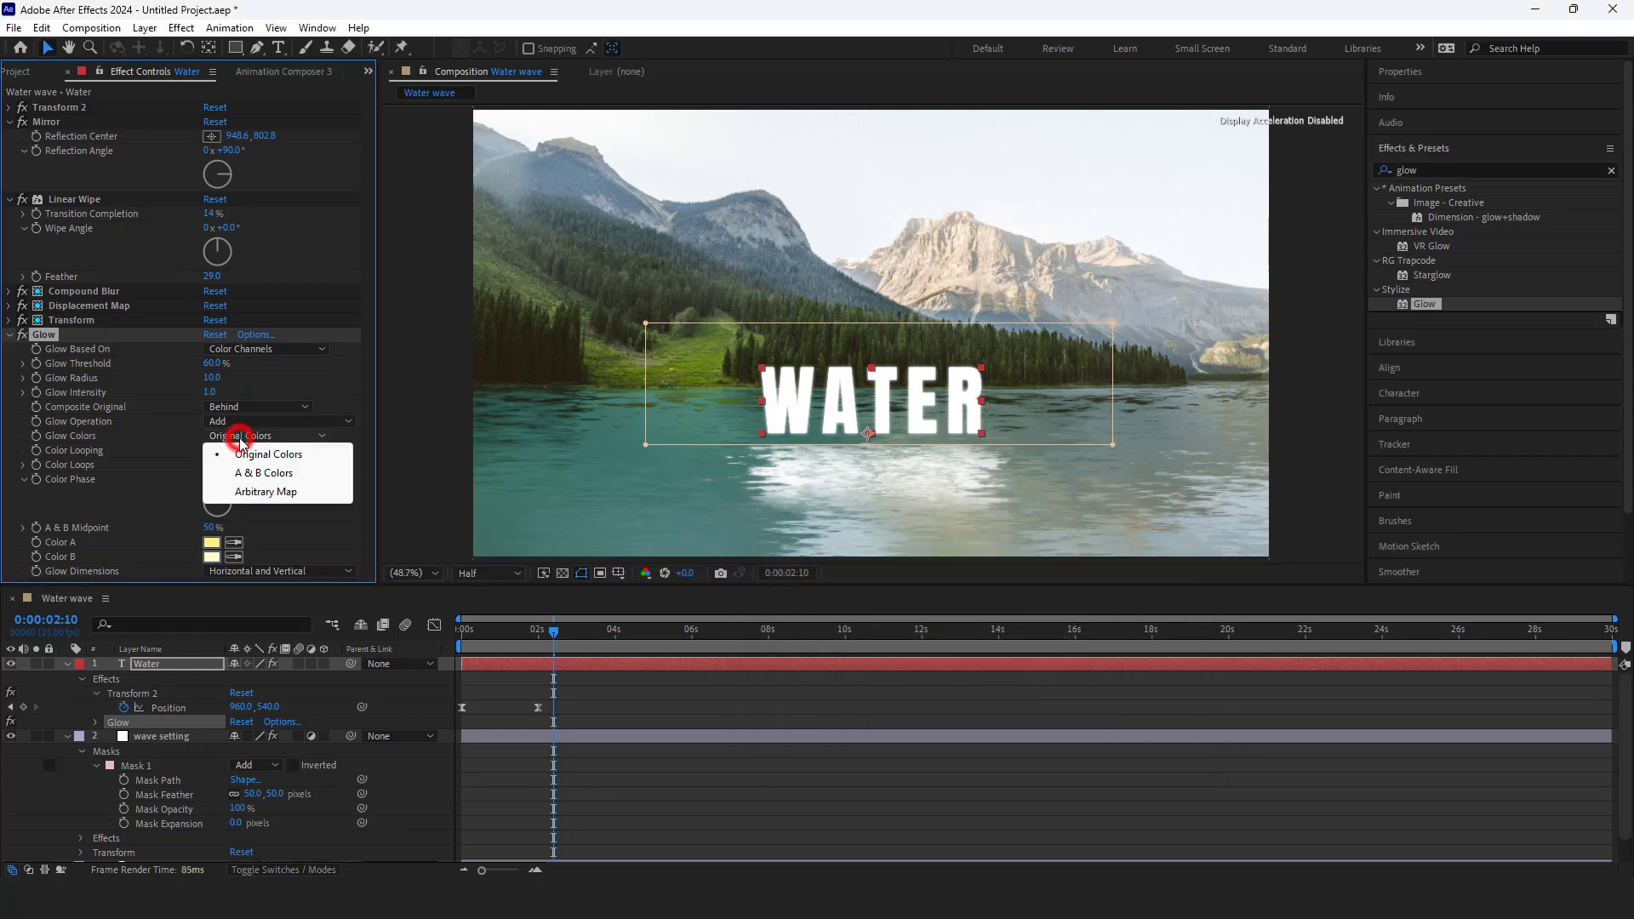
pyautogui.click(287, 477)
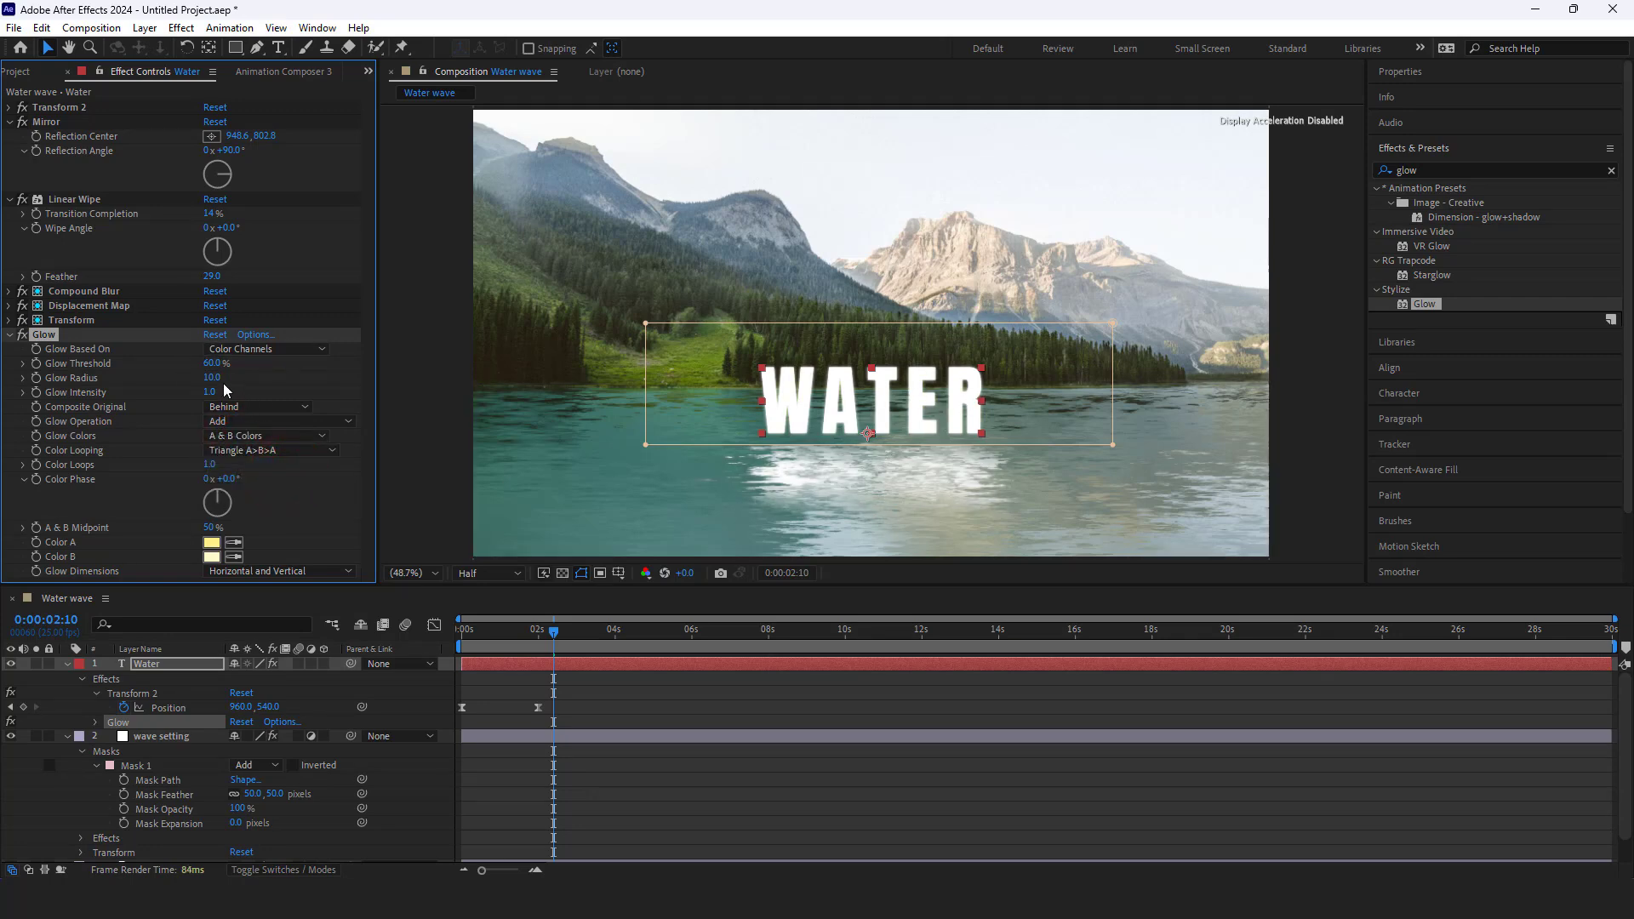
pyautogui.moveTo(211, 380); pyautogui.dragTo(242, 379)
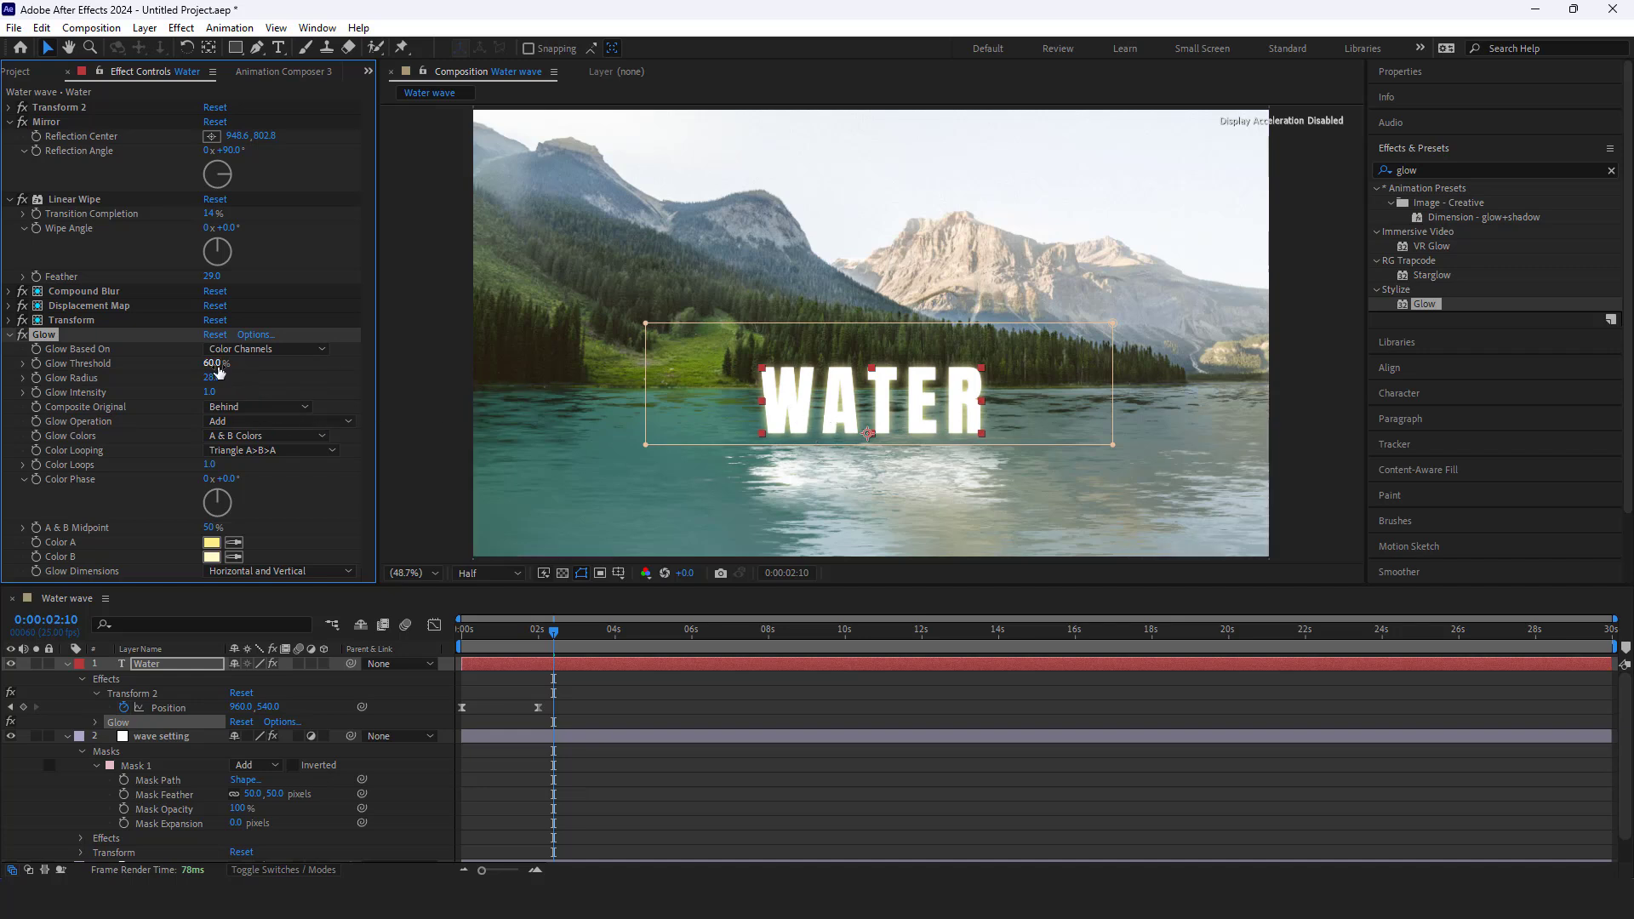
pyautogui.moveTo(218, 368)
pyautogui.mouseDown()
pyautogui.moveTo(181, 371)
pyautogui.moveTo(205, 372)
pyautogui.mouseUp()
pyautogui.moveTo(207, 381); pyautogui.dragTo(215, 364)
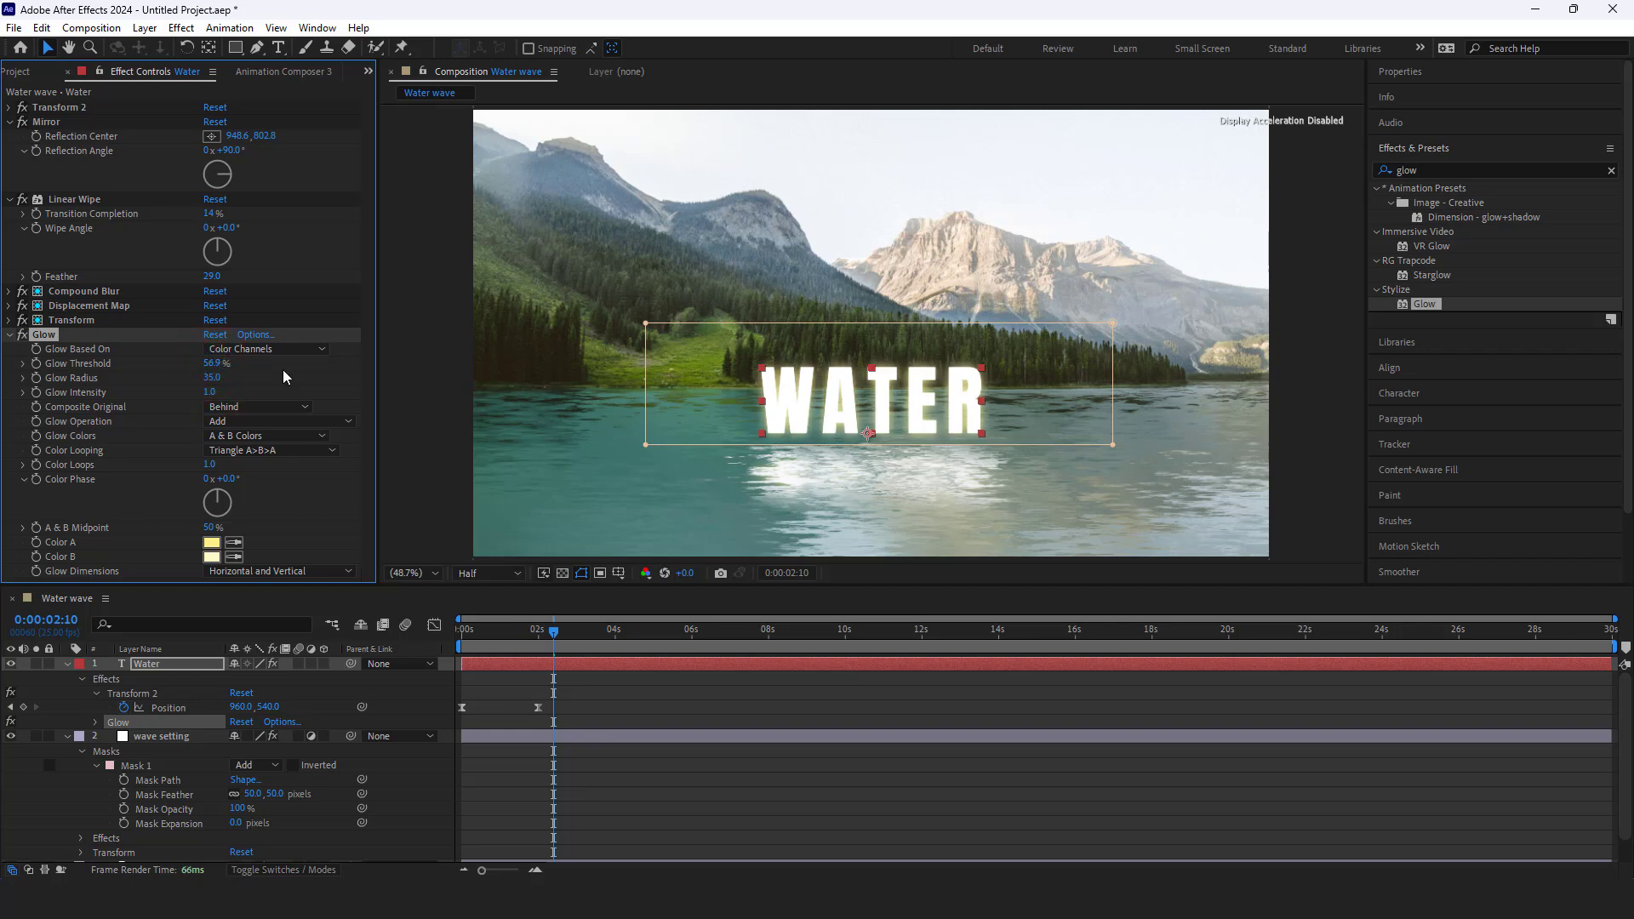
# Preview the glowing text animation and shorten the work area to end at about 10 seconds
pyautogui.click(630, 679)
pyautogui.press('space')
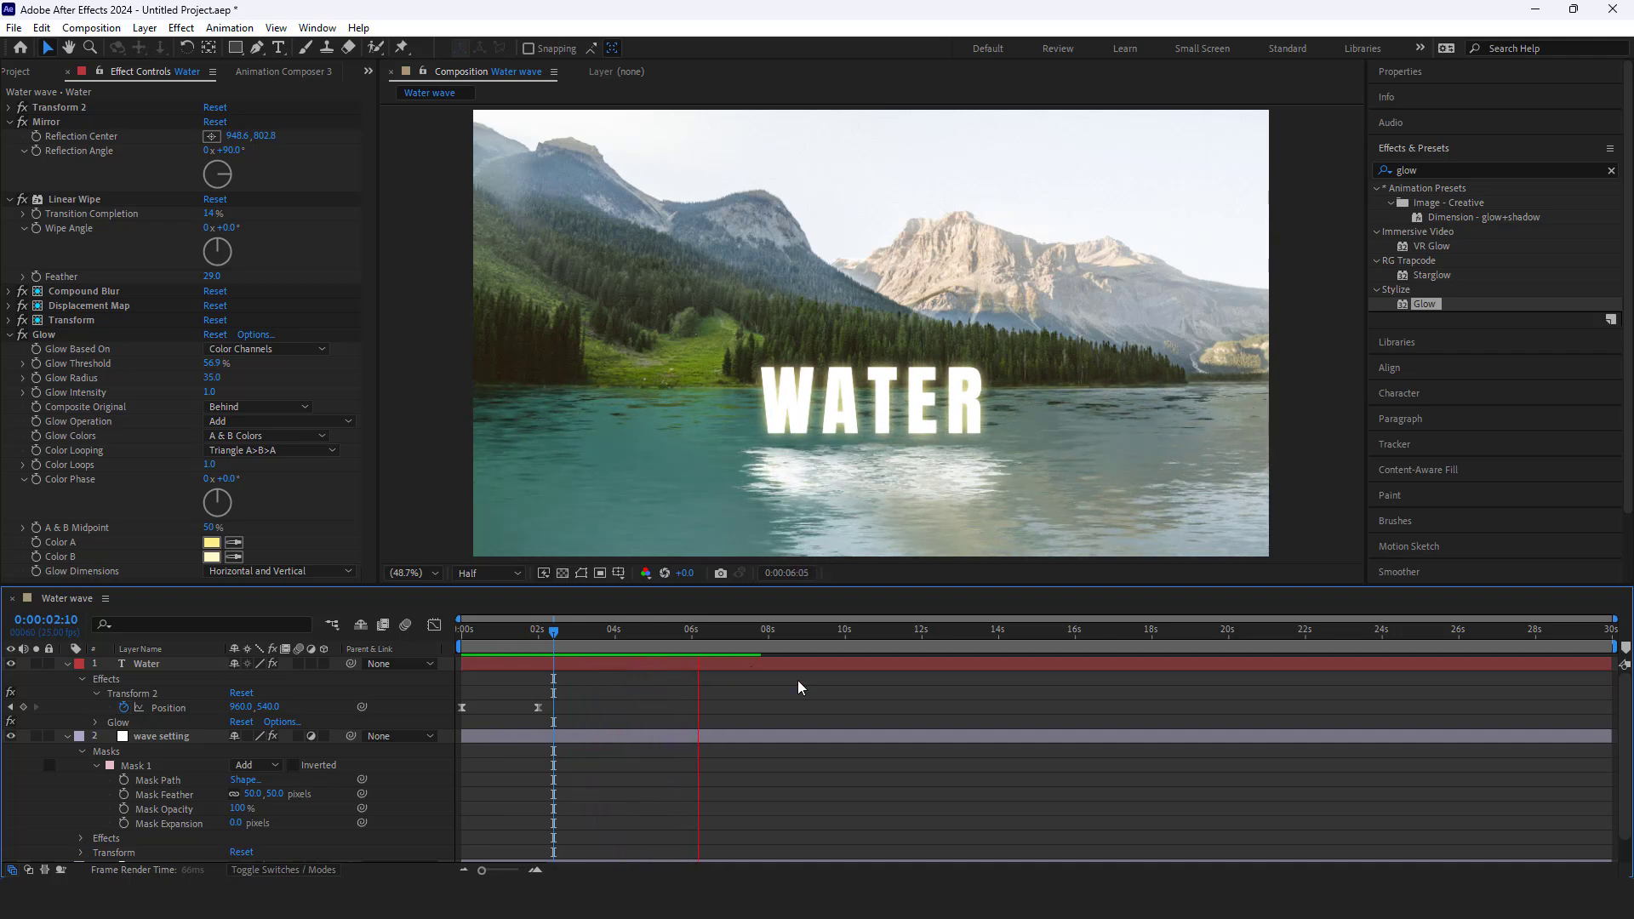
pyautogui.press('space')
pyautogui.moveTo(1615, 647); pyautogui.dragTo(849, 647)
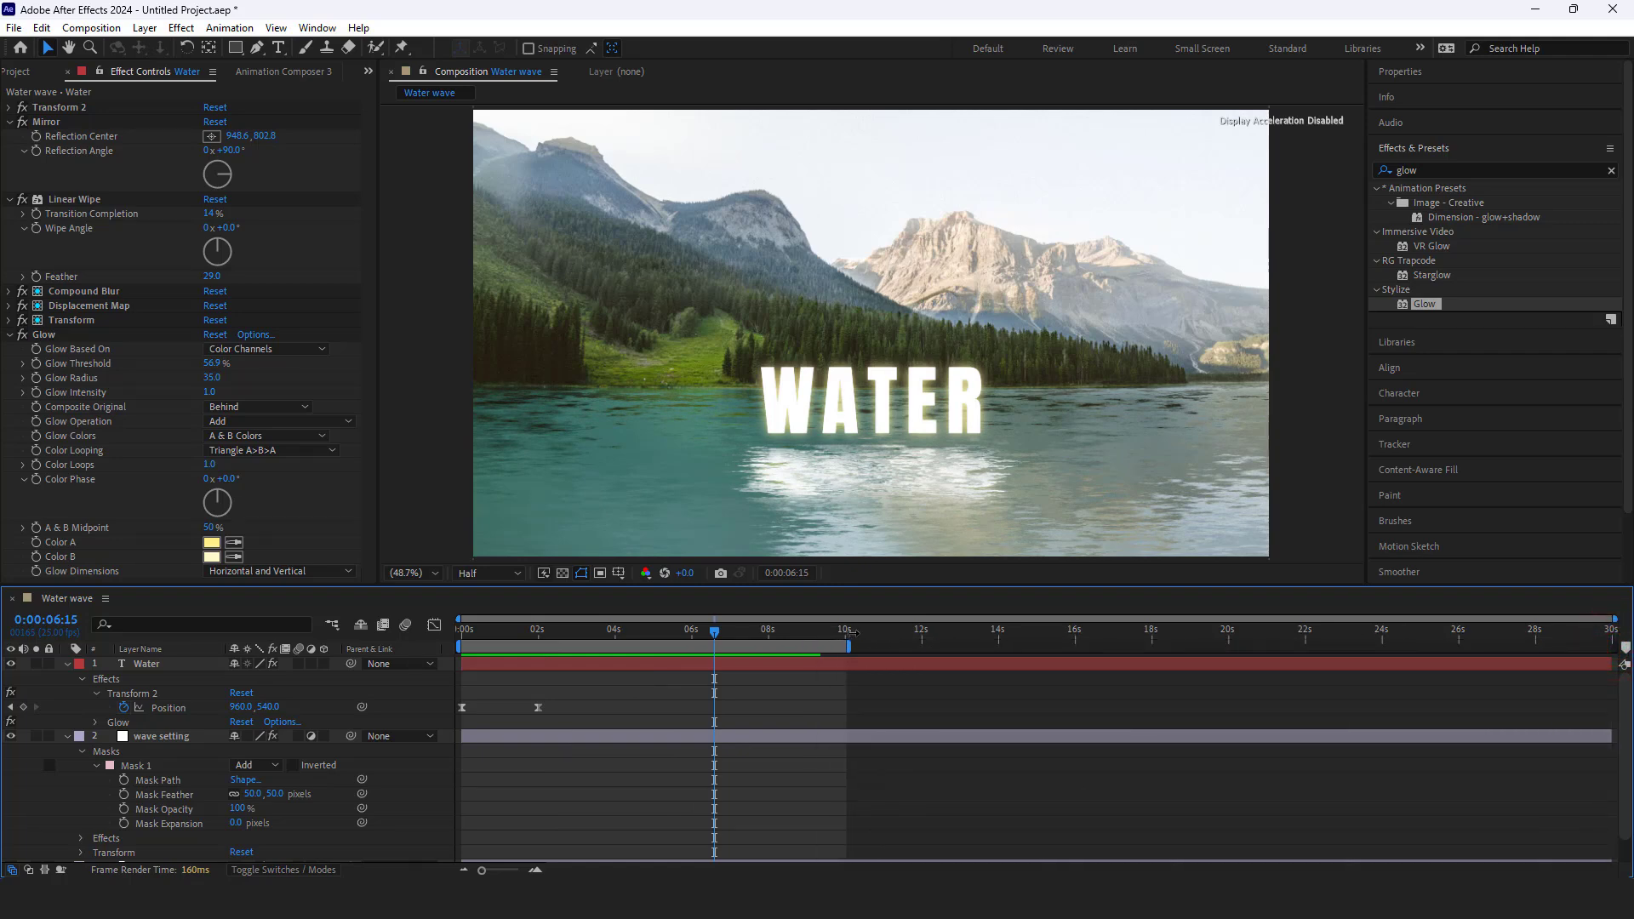
# Select the Water layer and move the current time to 0:00:08:00
pyautogui.moveTo(732, 635); pyautogui.dragTo(725, 685)
pyautogui.click(687, 664)
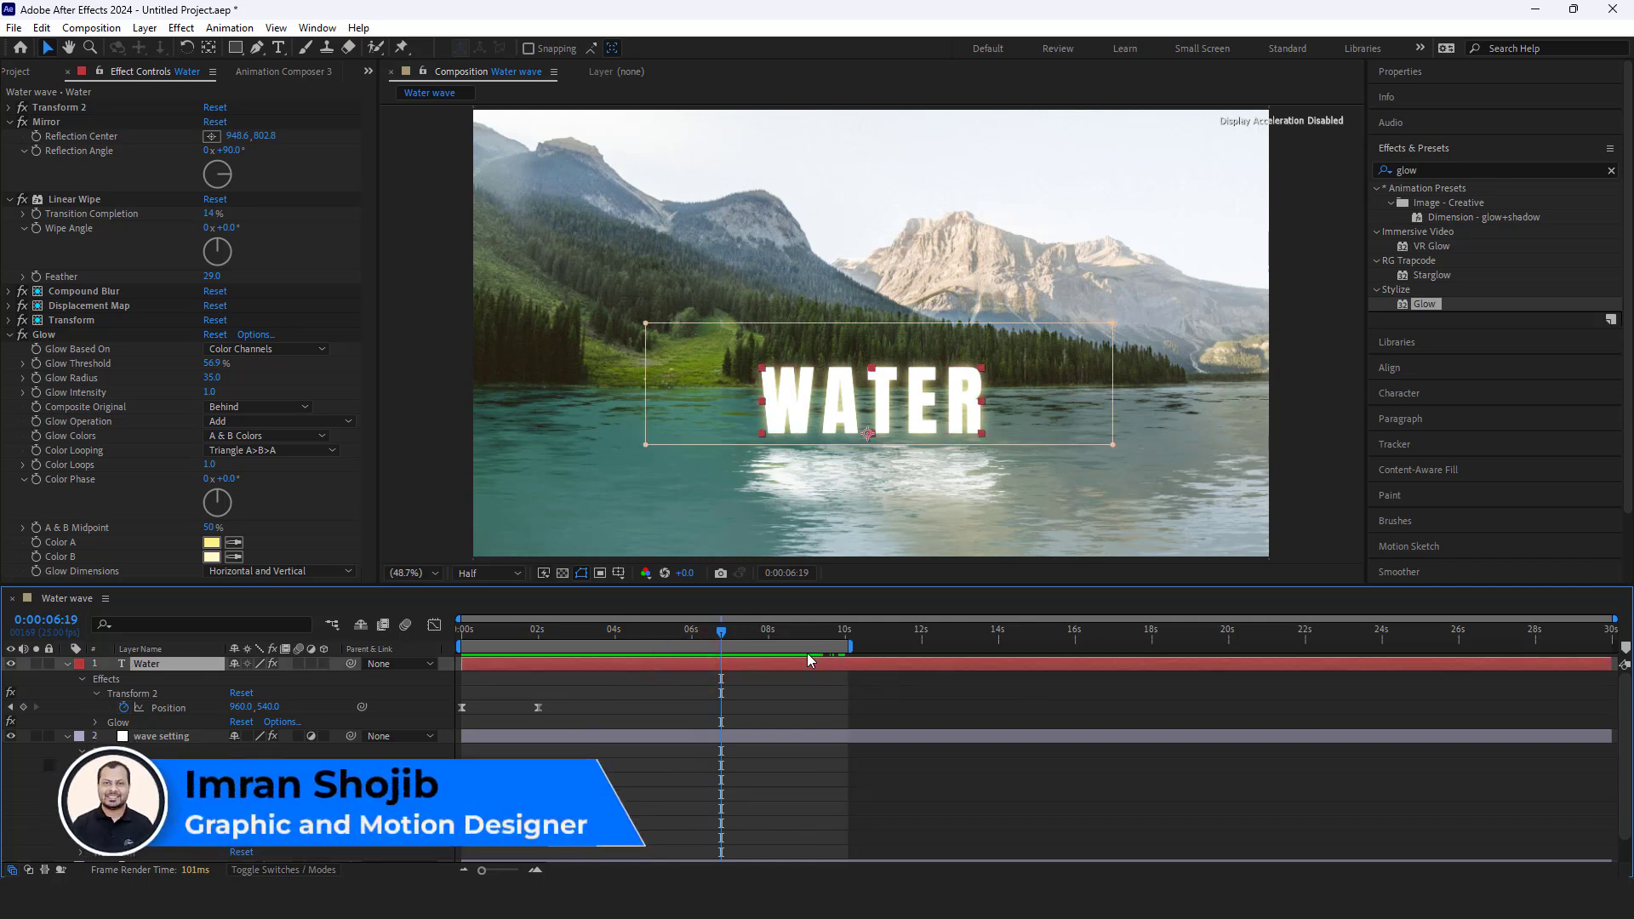
pyautogui.moveTo(723, 631); pyautogui.dragTo(767, 641)
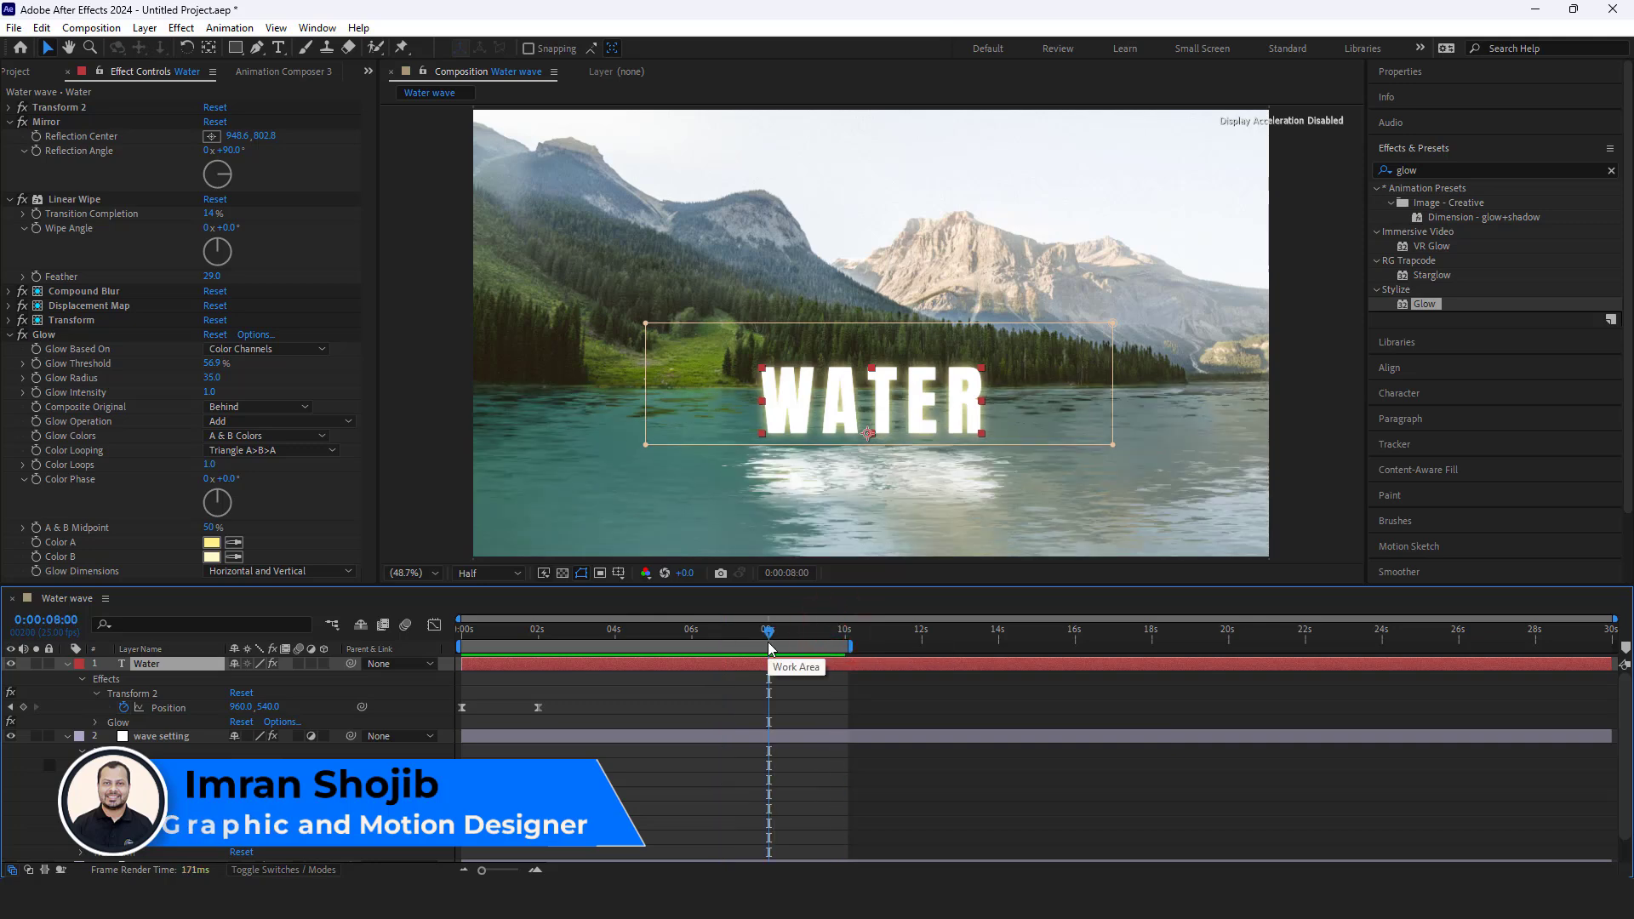